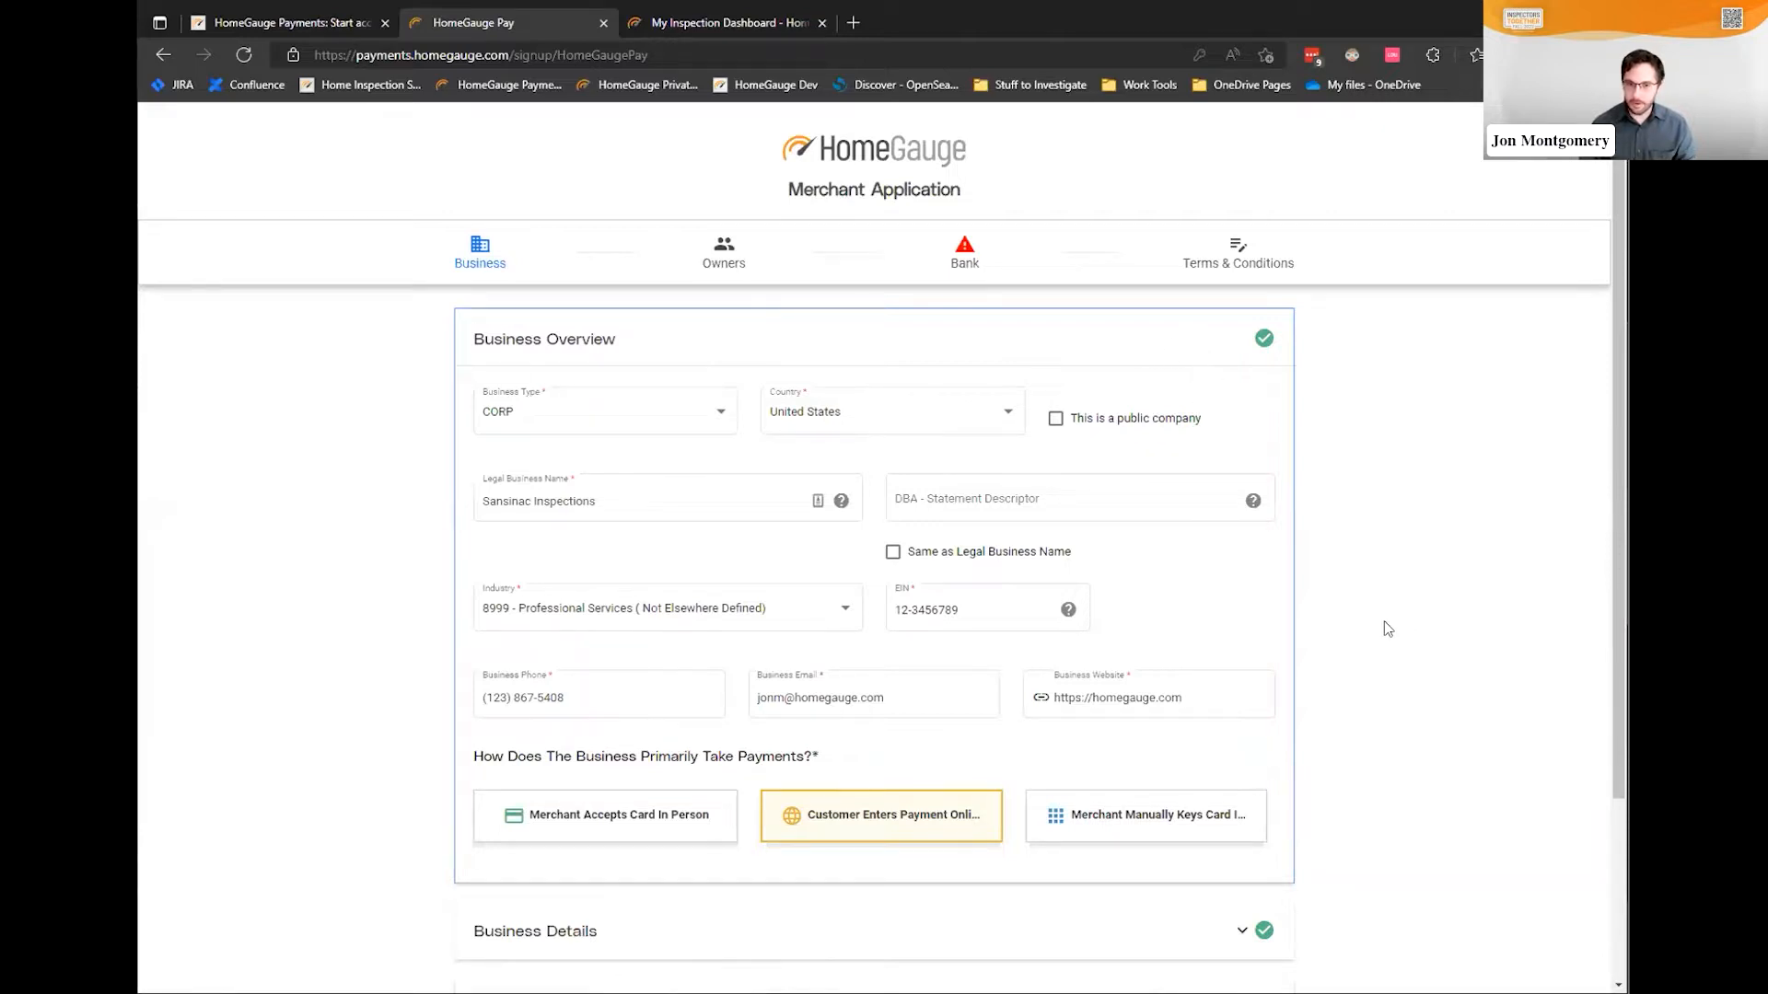
Review the EIN and business website entries in the Business Overview section
scroll(1289, 587, "down", 2)
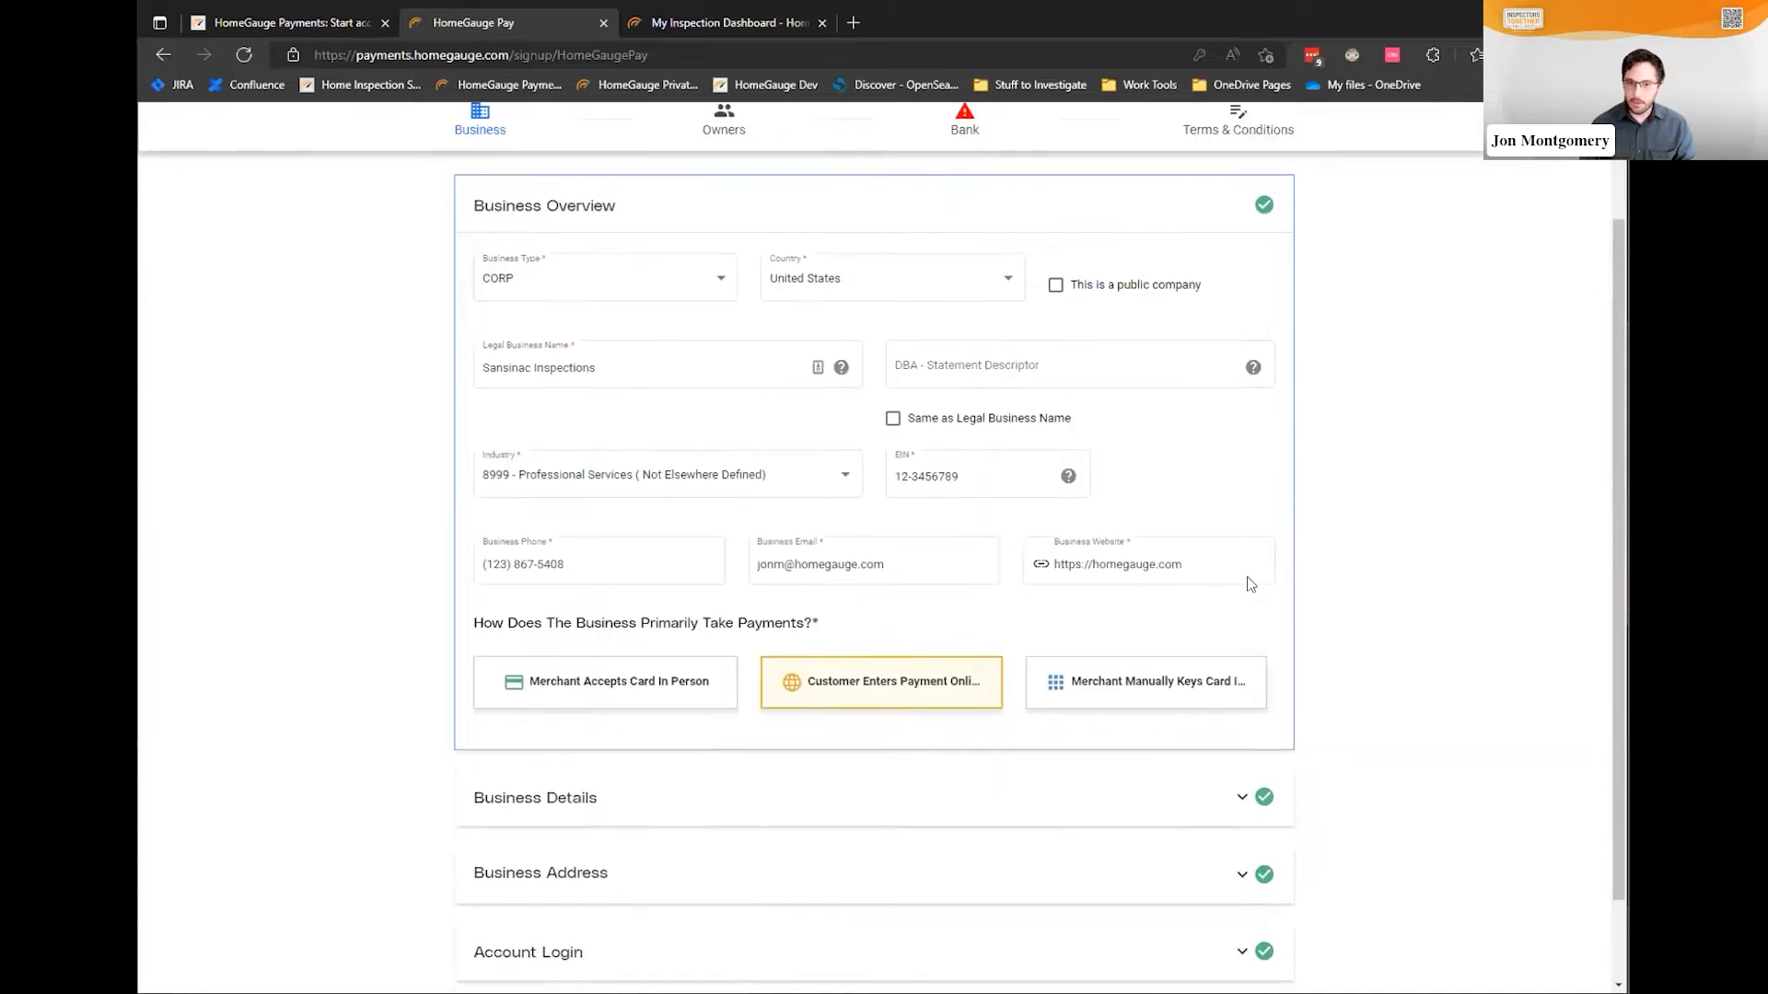
left_click(1008, 469)
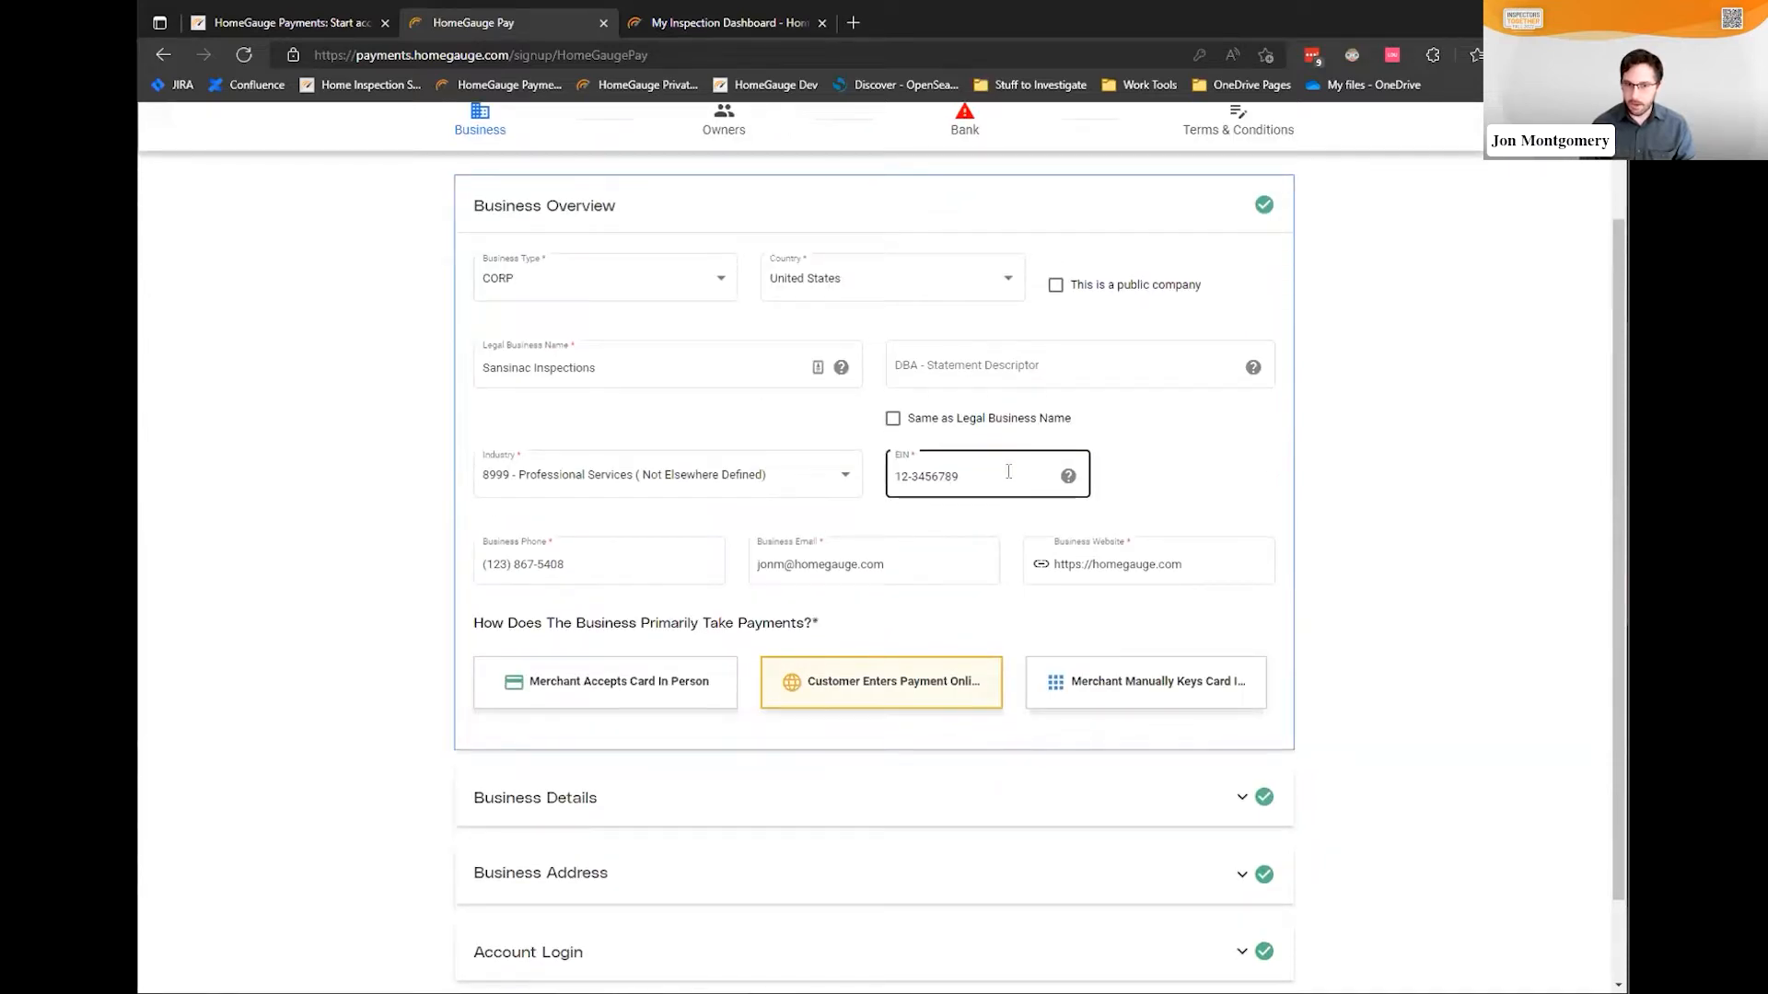
scroll(1022, 474, "down", 1)
left_click(1036, 480)
left_click(1164, 509)
Expand Business Details and advance the merchant application to the Owners step
scroll(1289, 521, "up", 2)
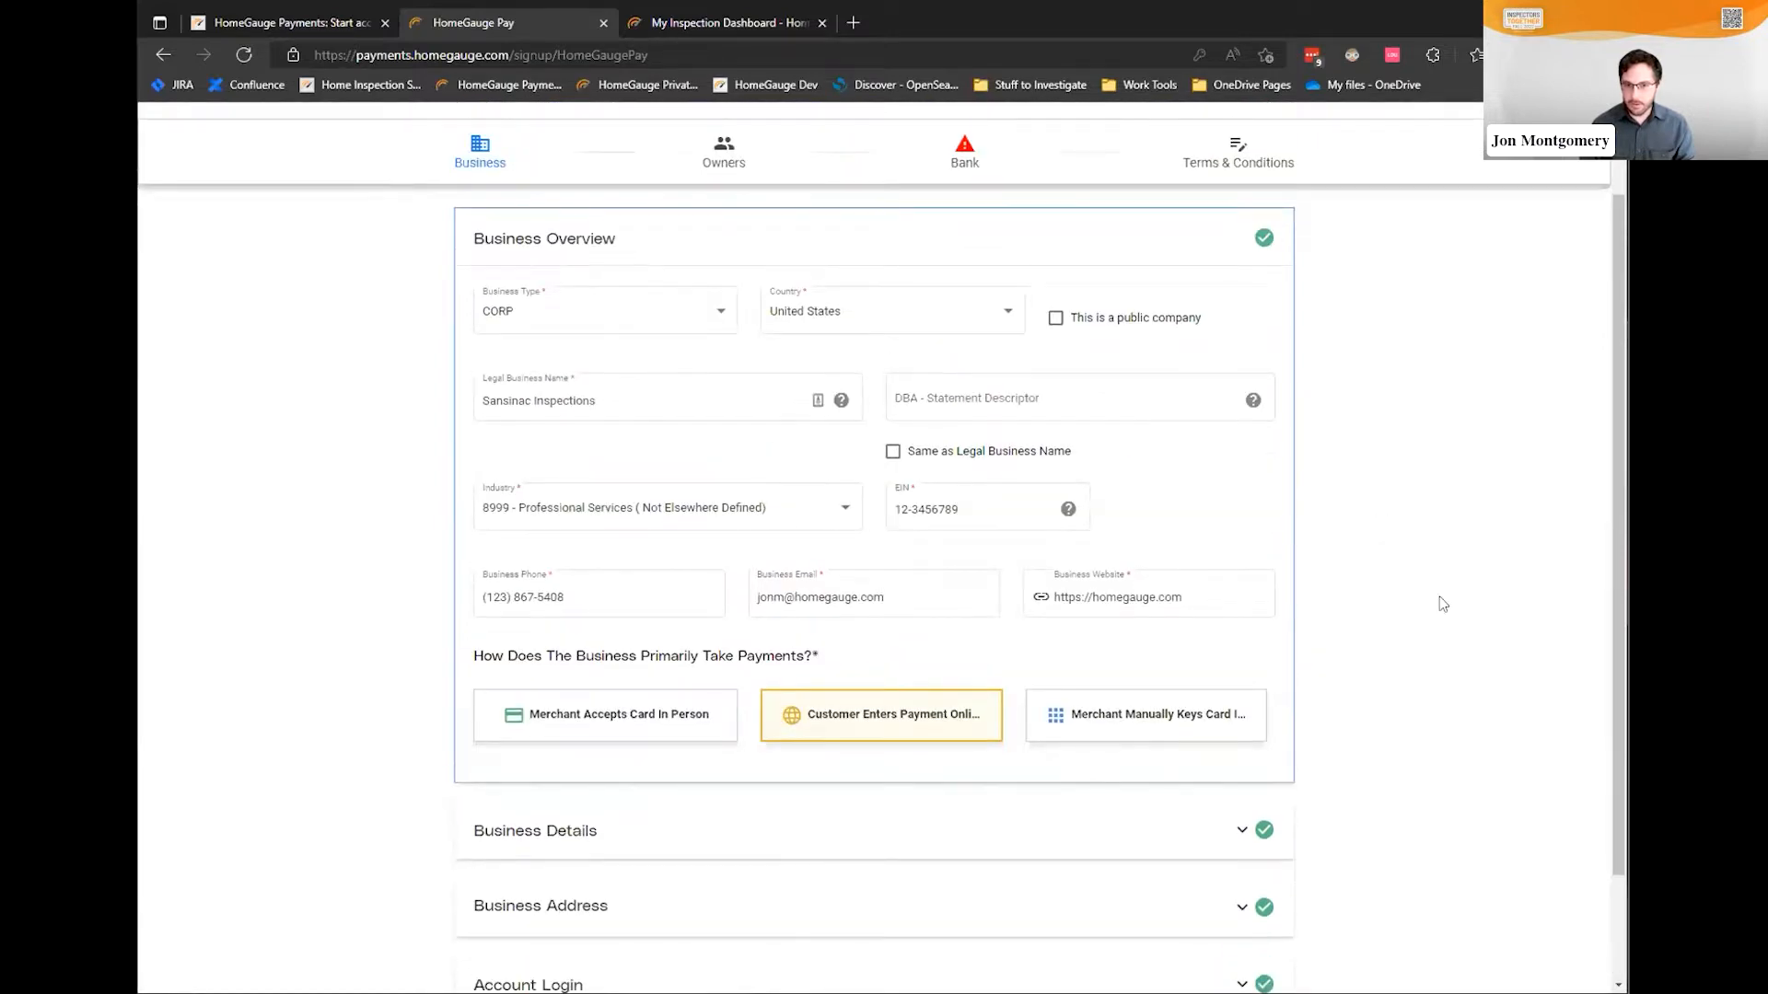
left_click(1174, 832)
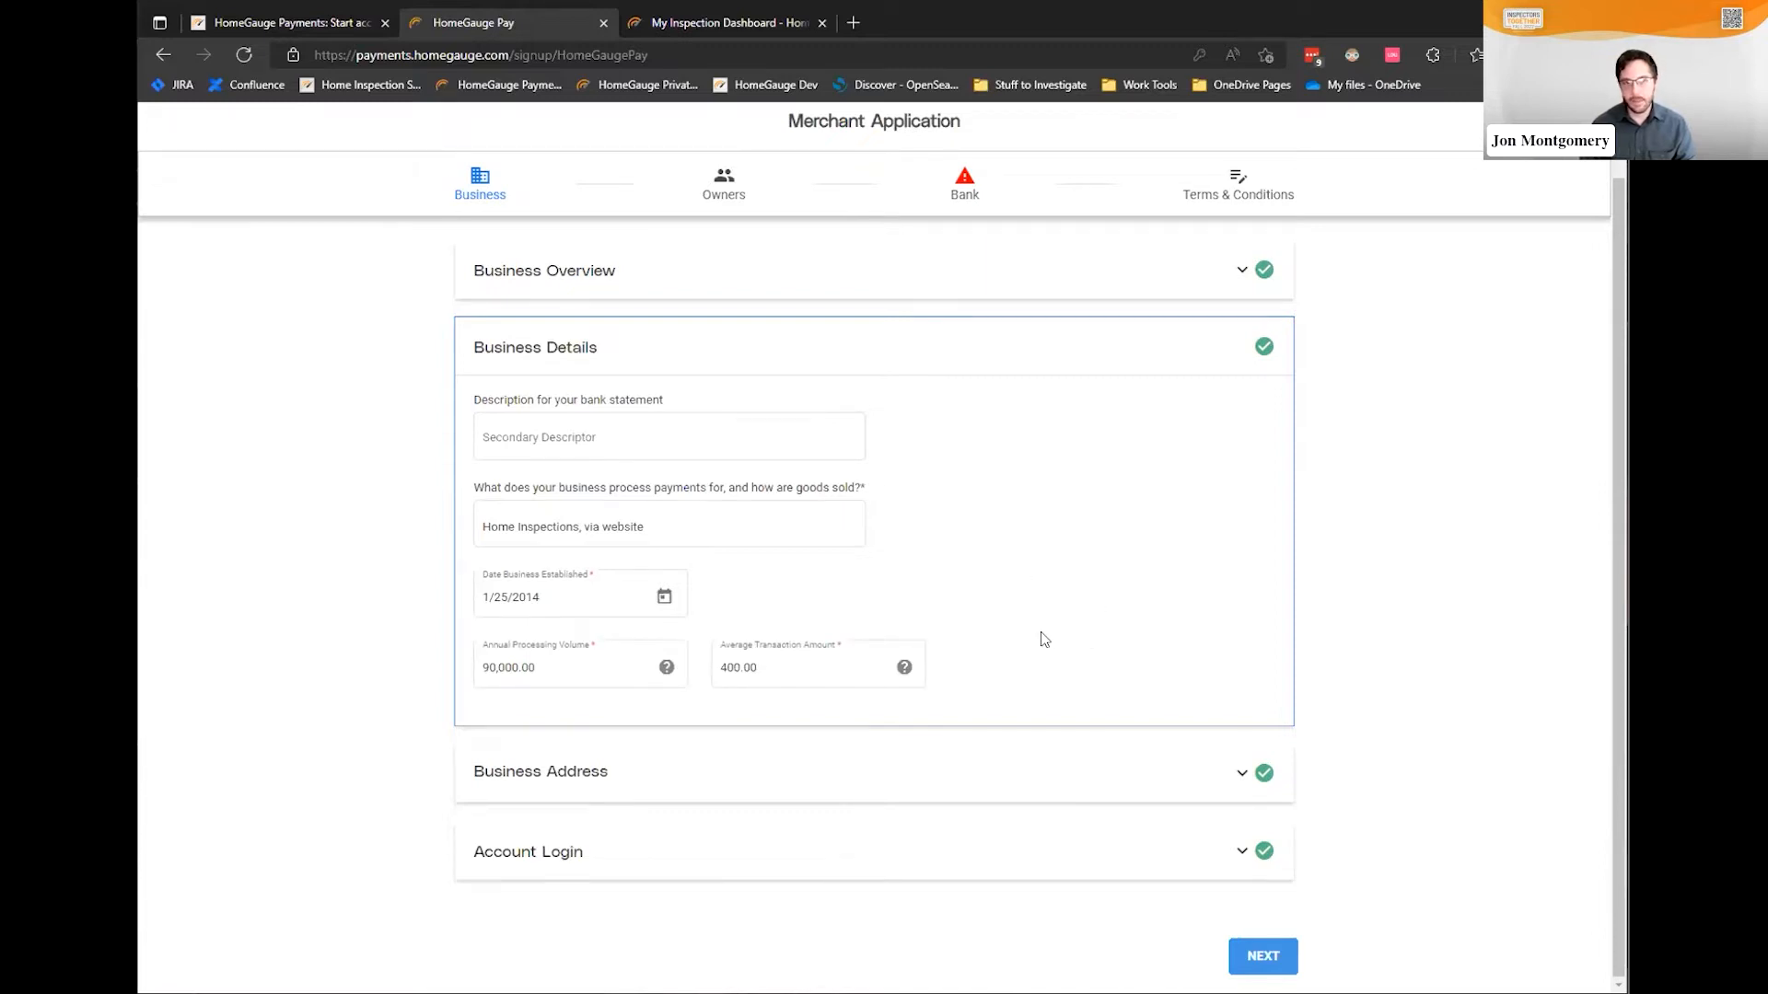
left_click(725, 187)
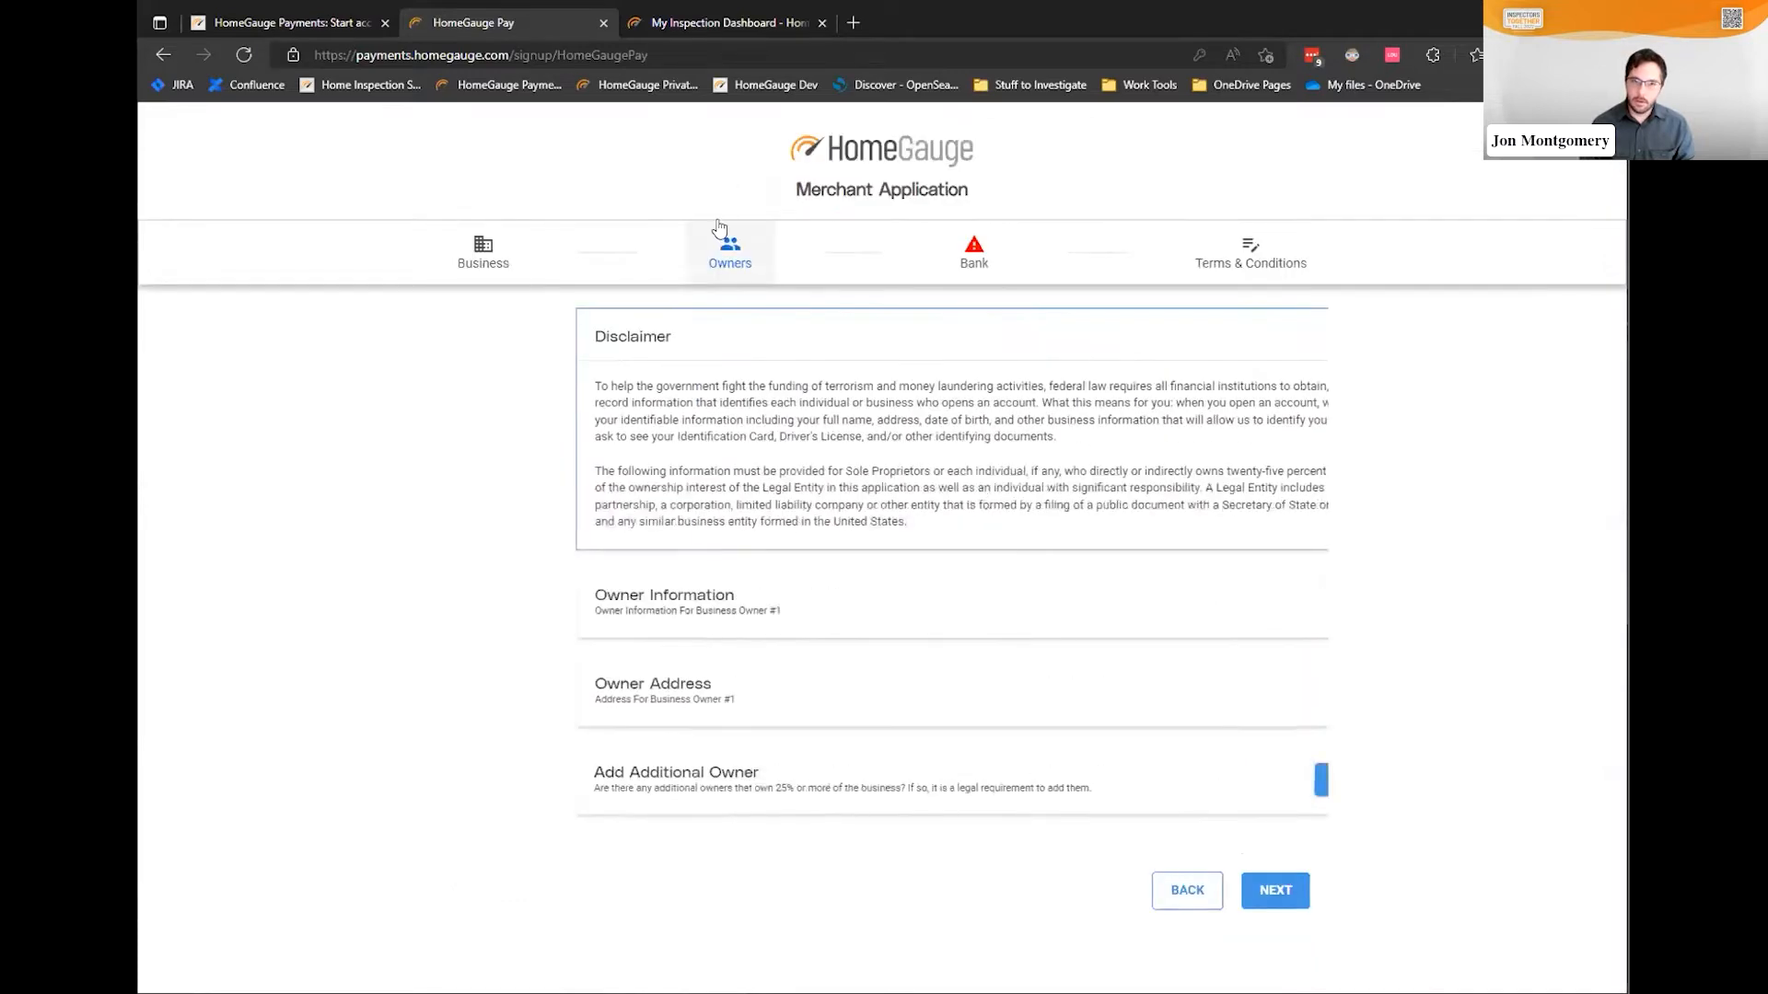
Expand Owner Information, check the Add Additional Owner area, and advance to the Bank step
left_click(1116, 608)
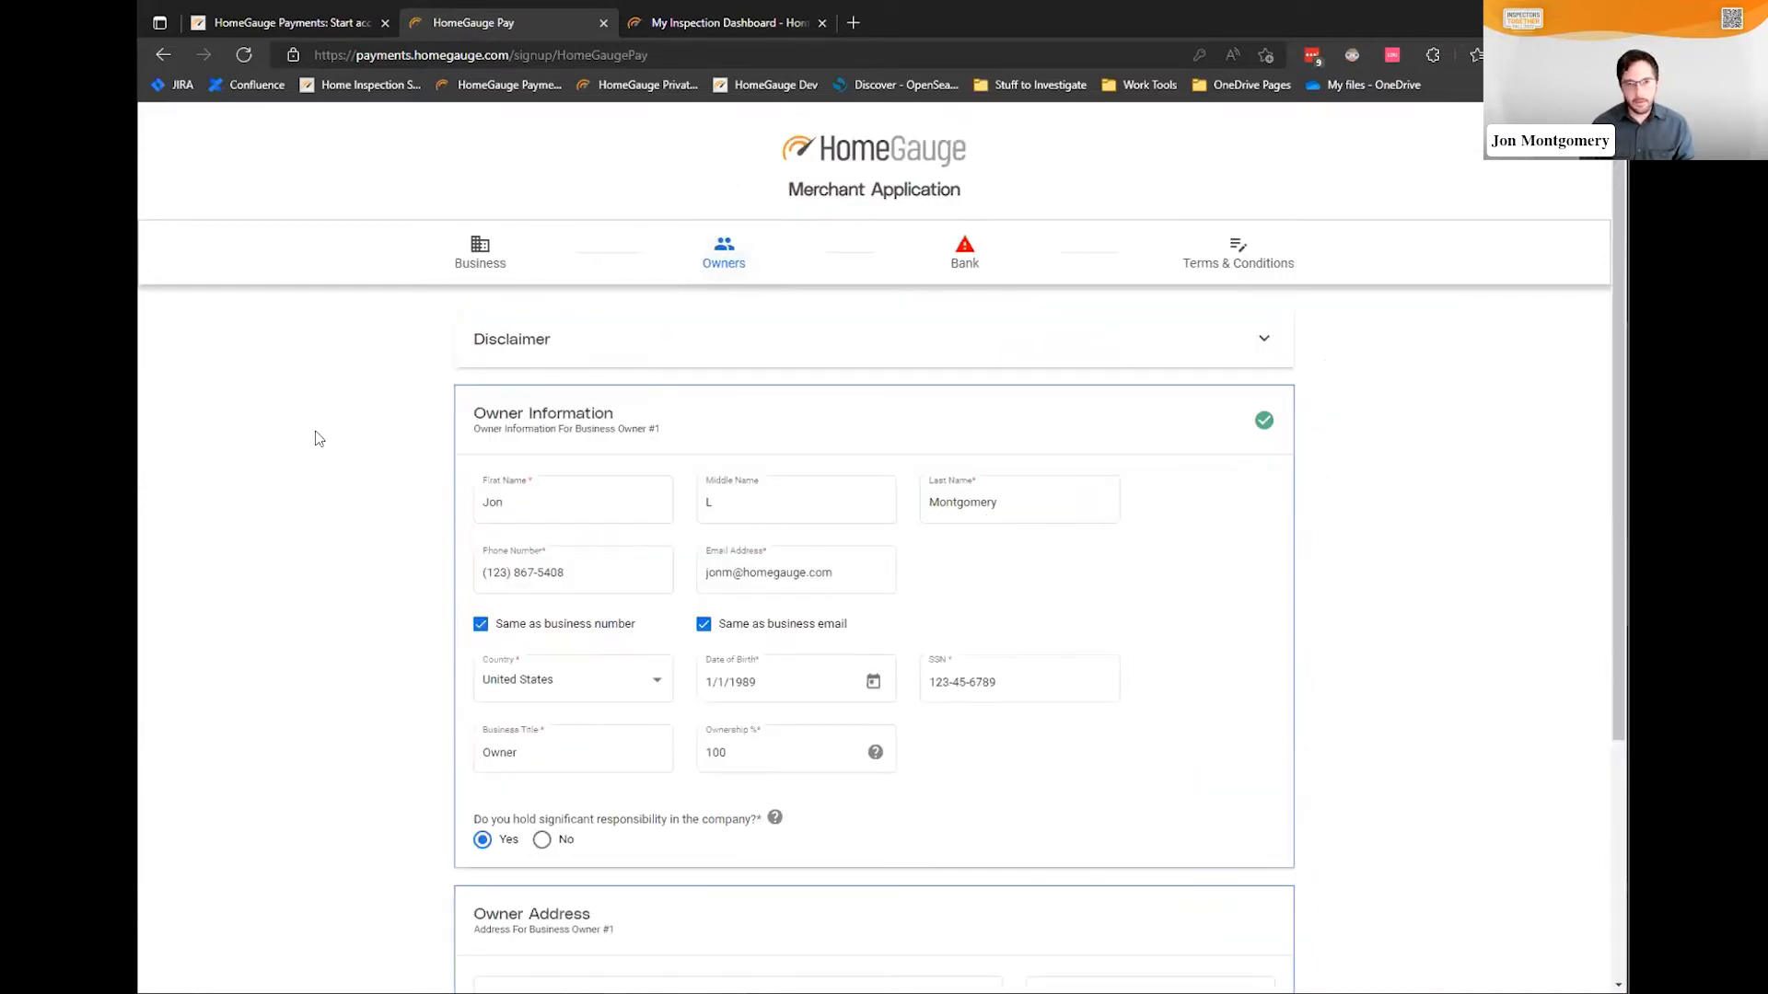
scroll(318, 438, "down", 2)
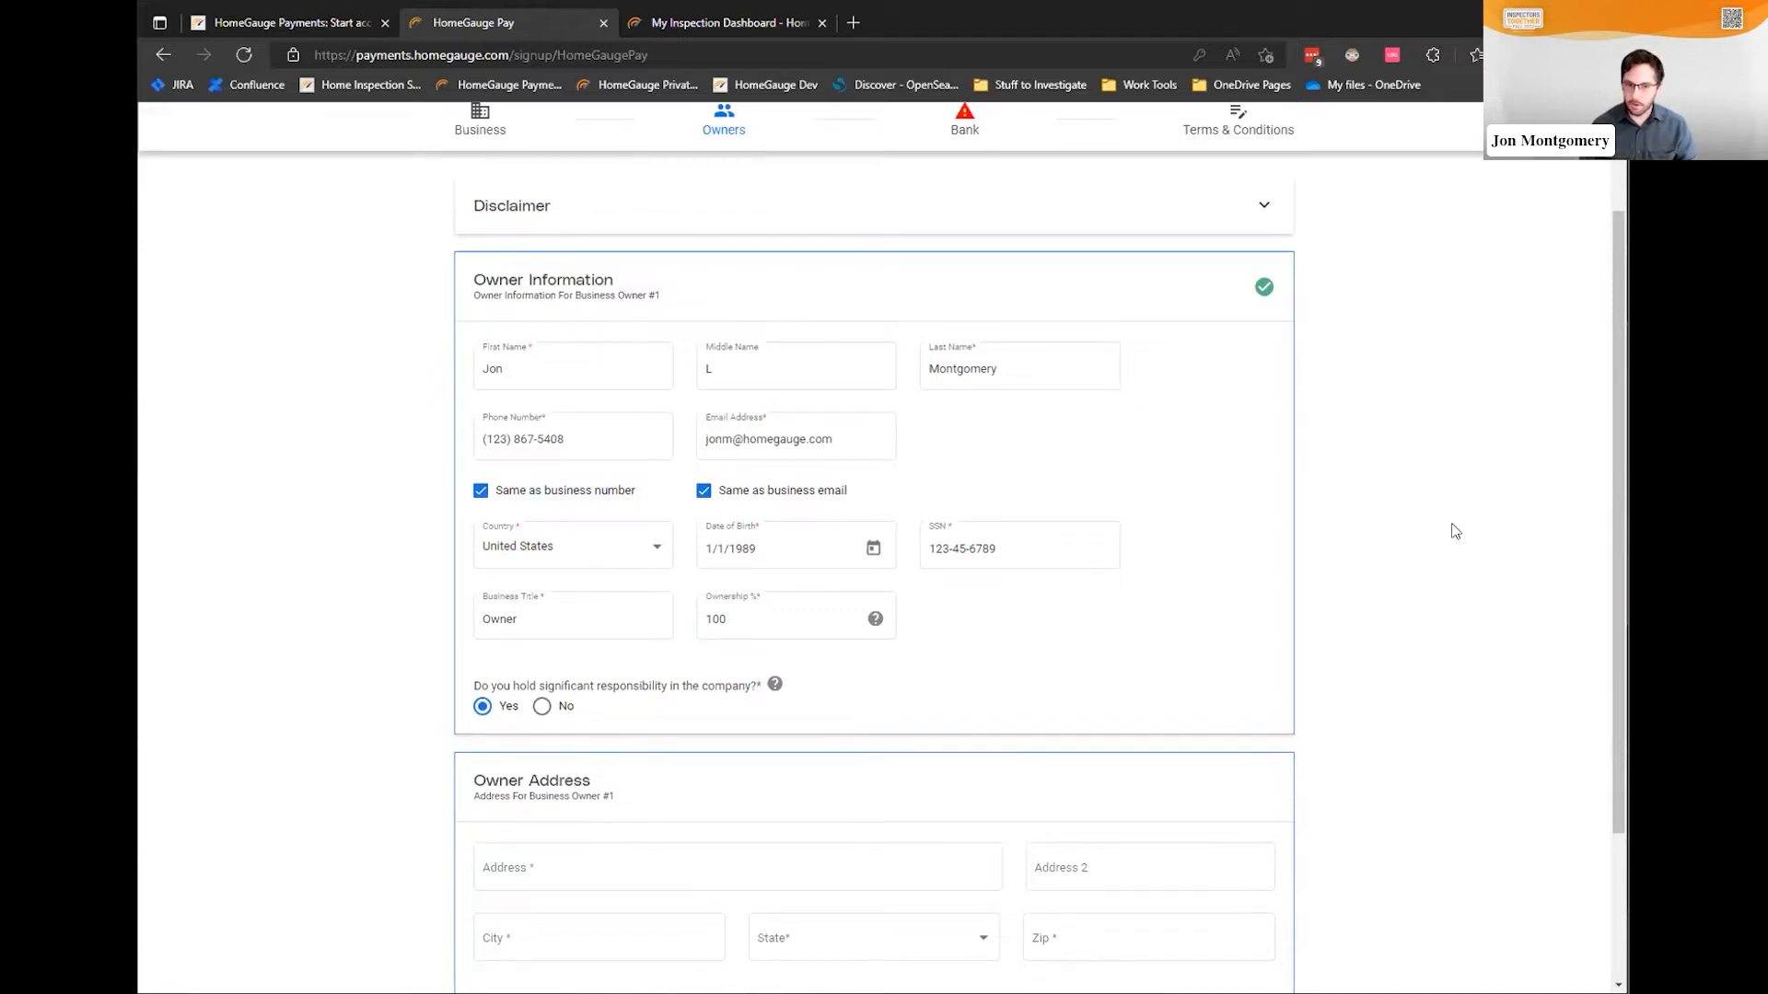
scroll(1438, 525, "down", 3)
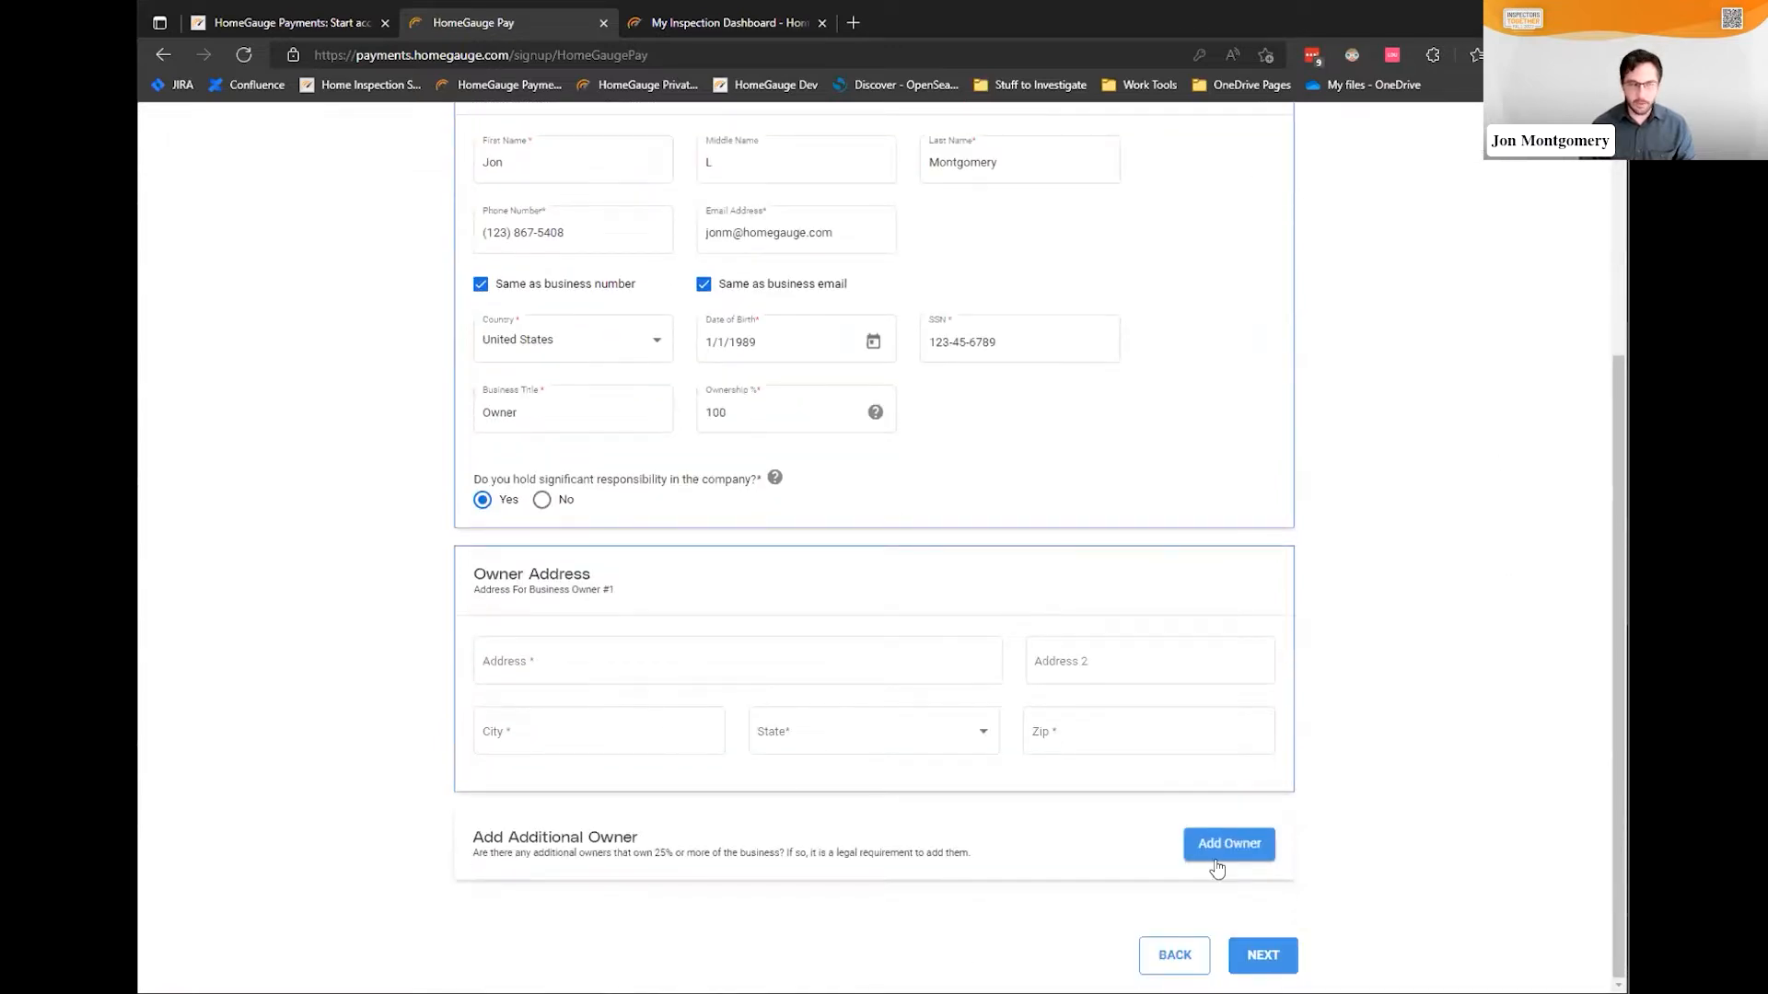
scroll(580, 616, "up", 4)
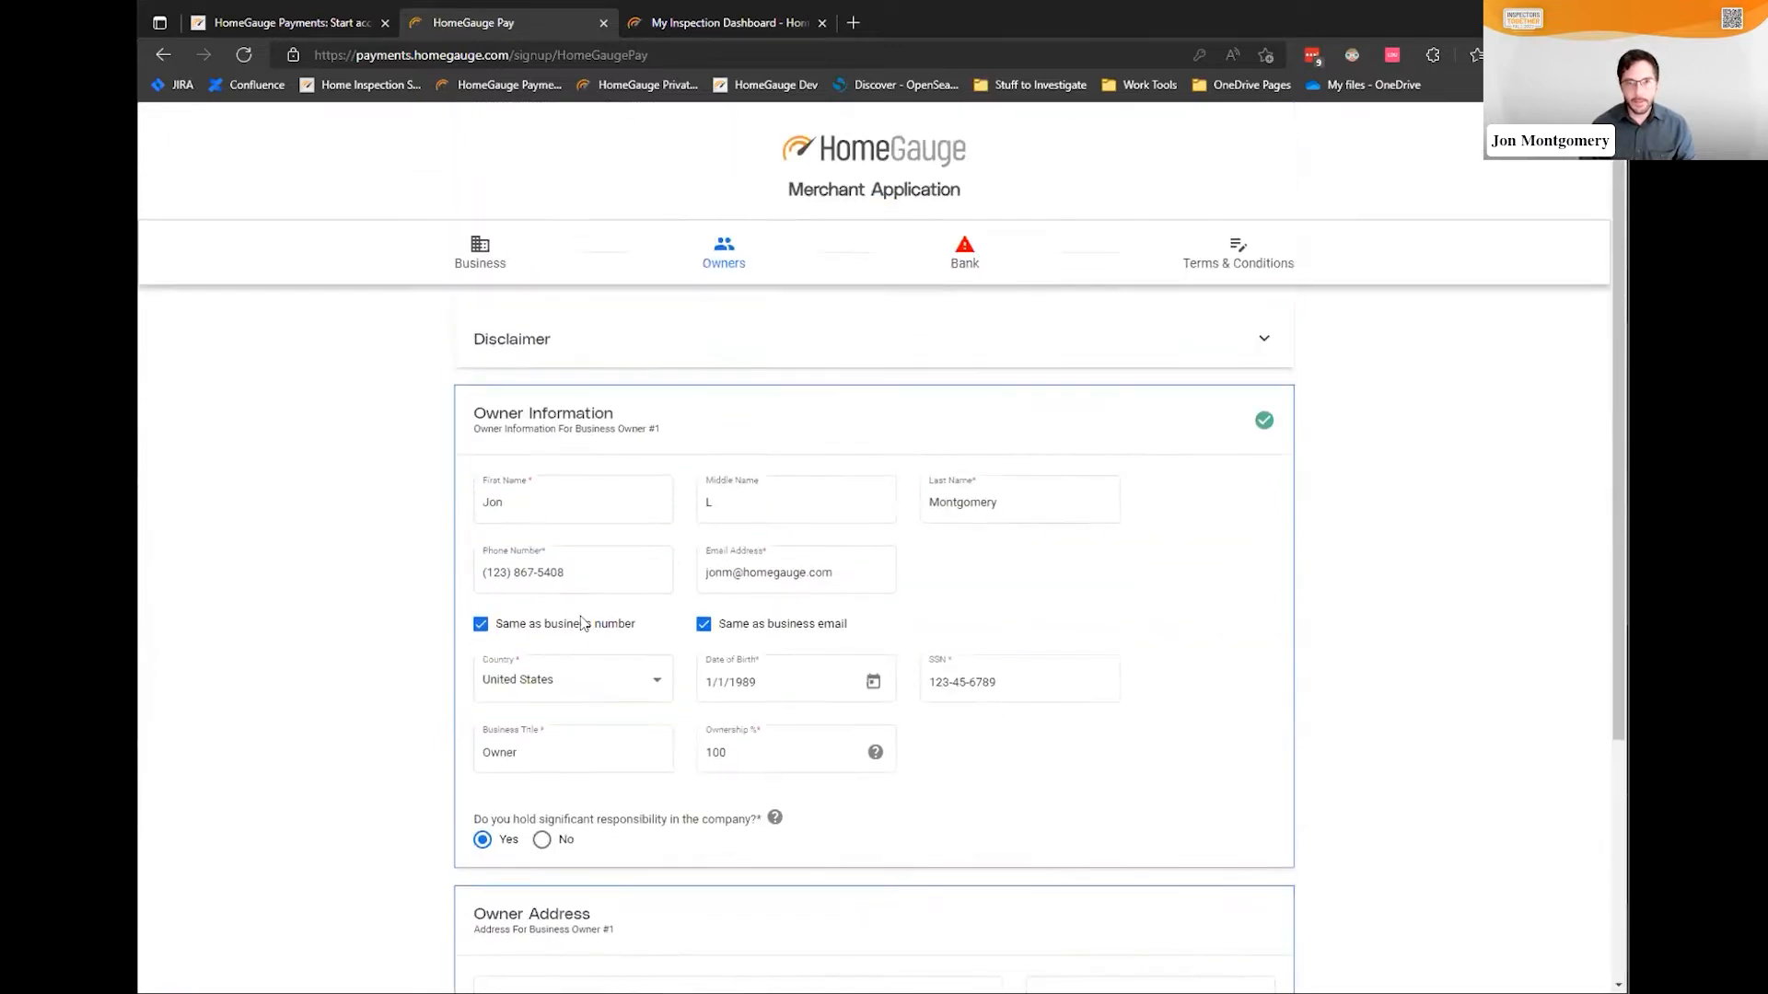
left_click(965, 253)
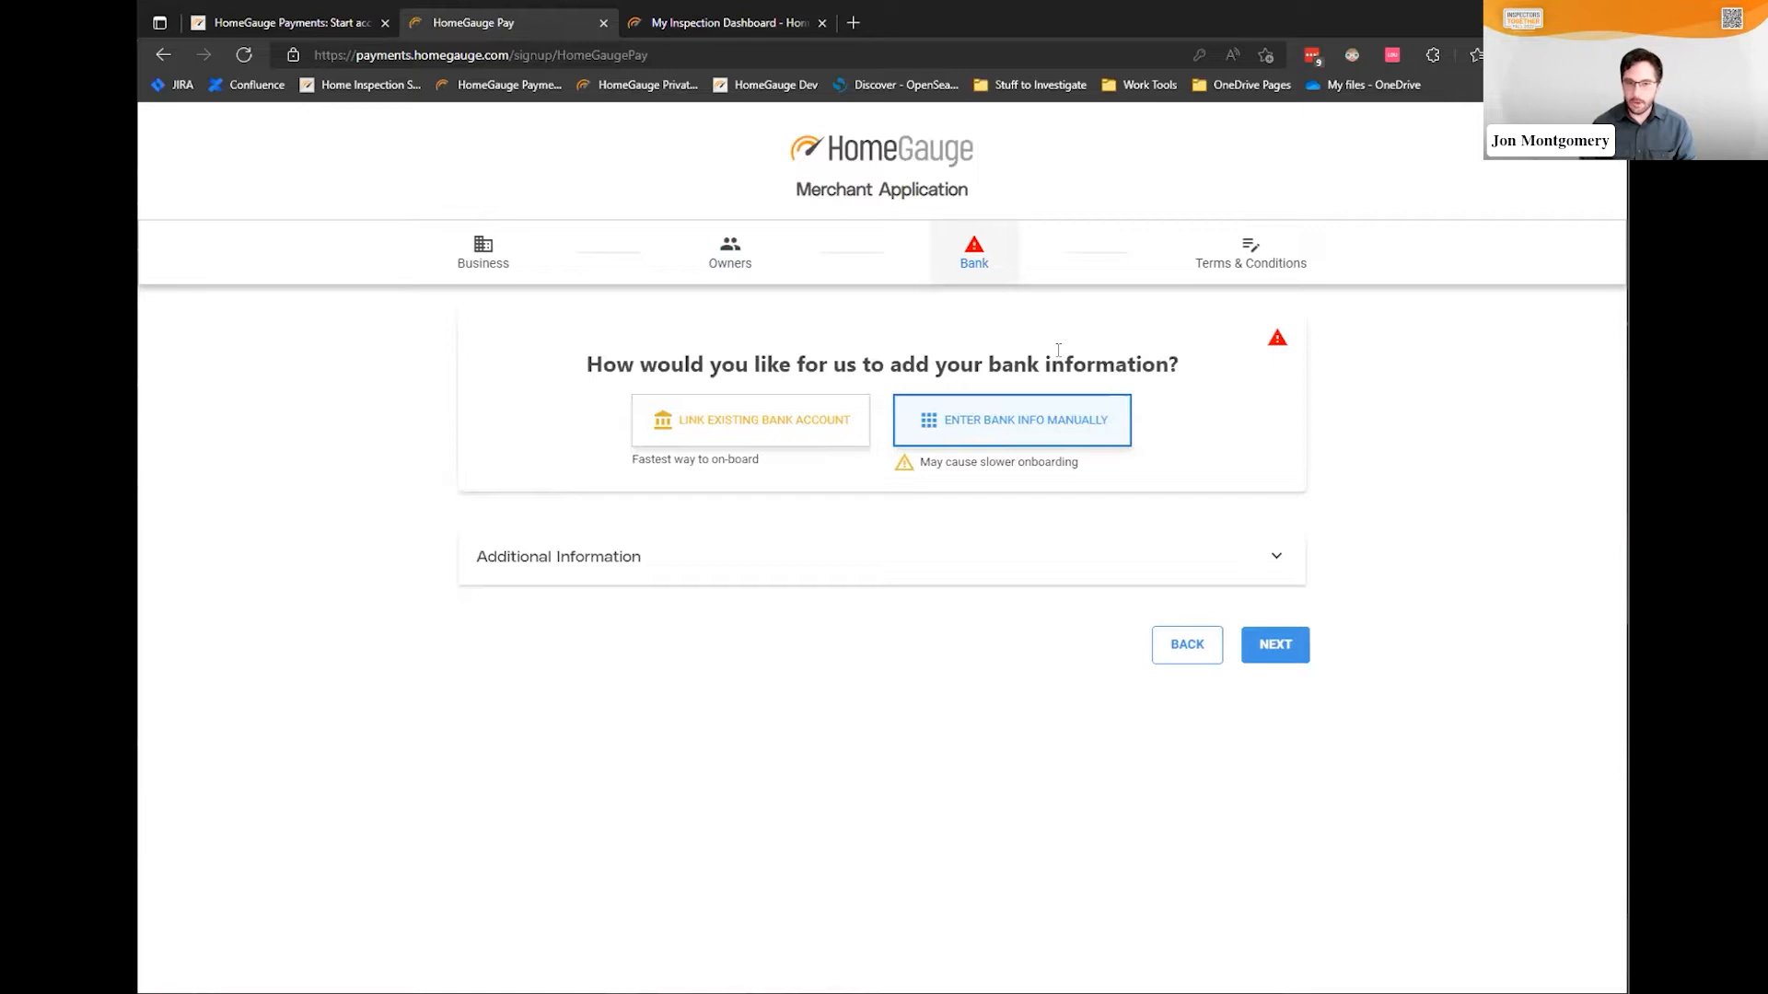
left_click(753, 426)
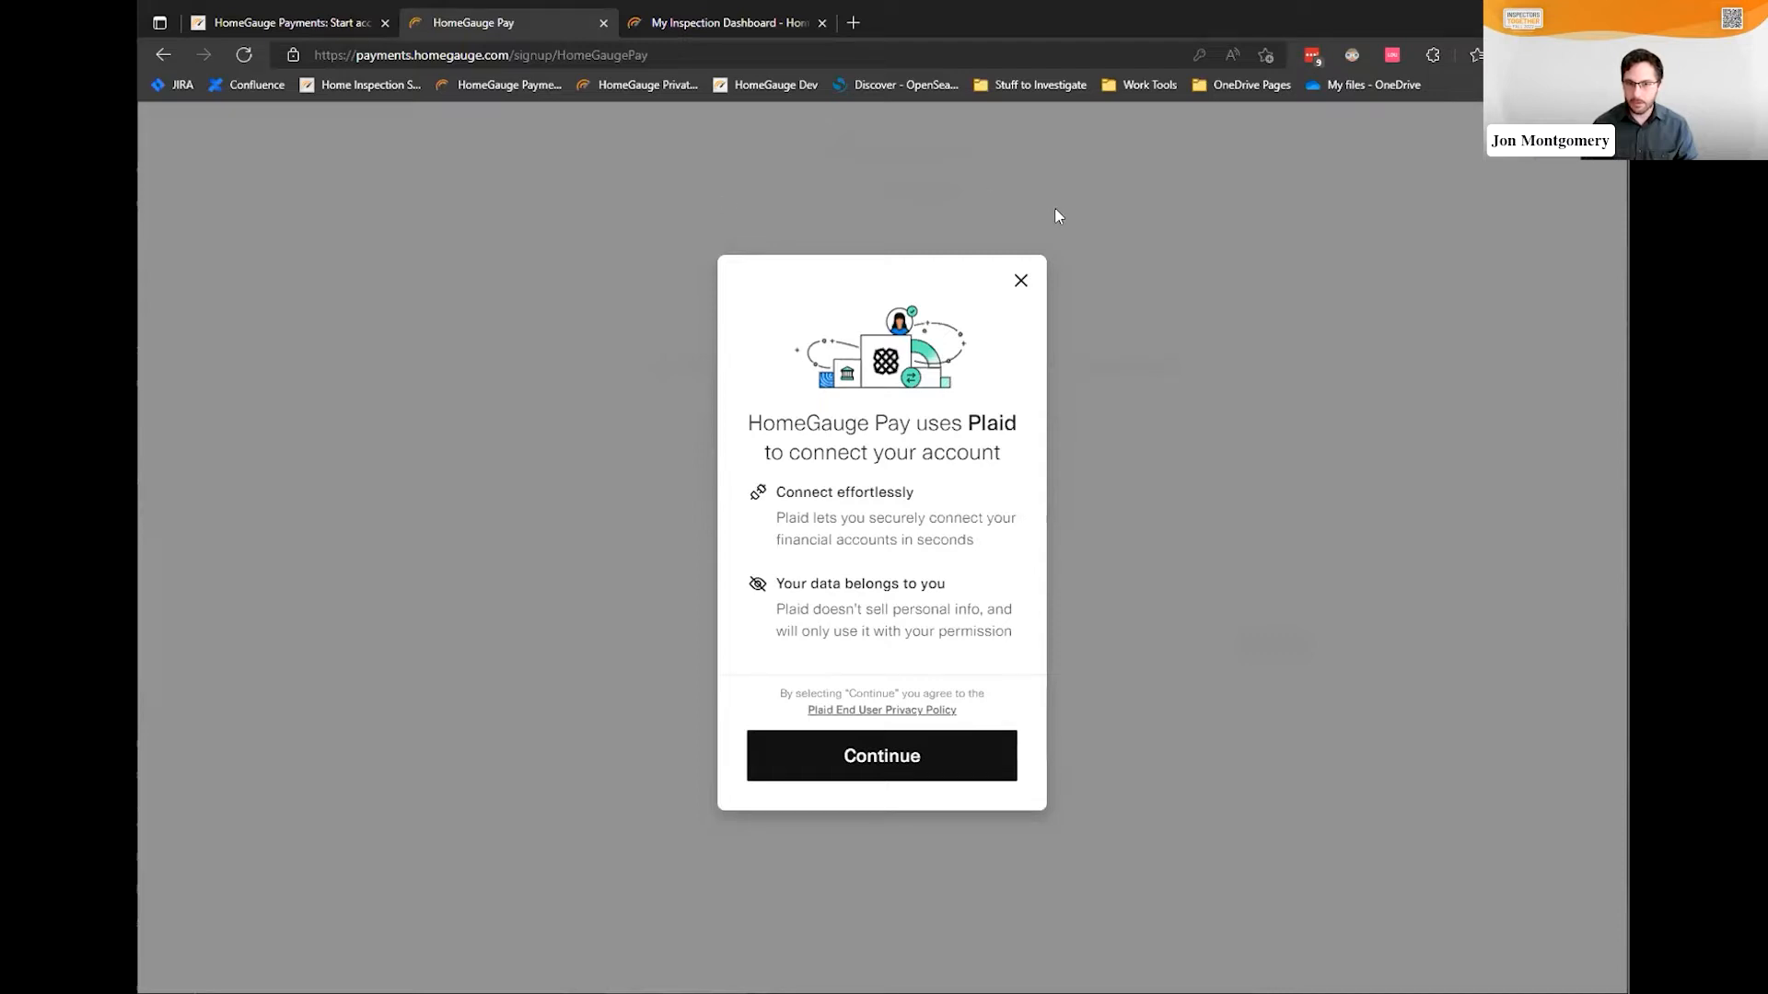
left_click(1022, 280)
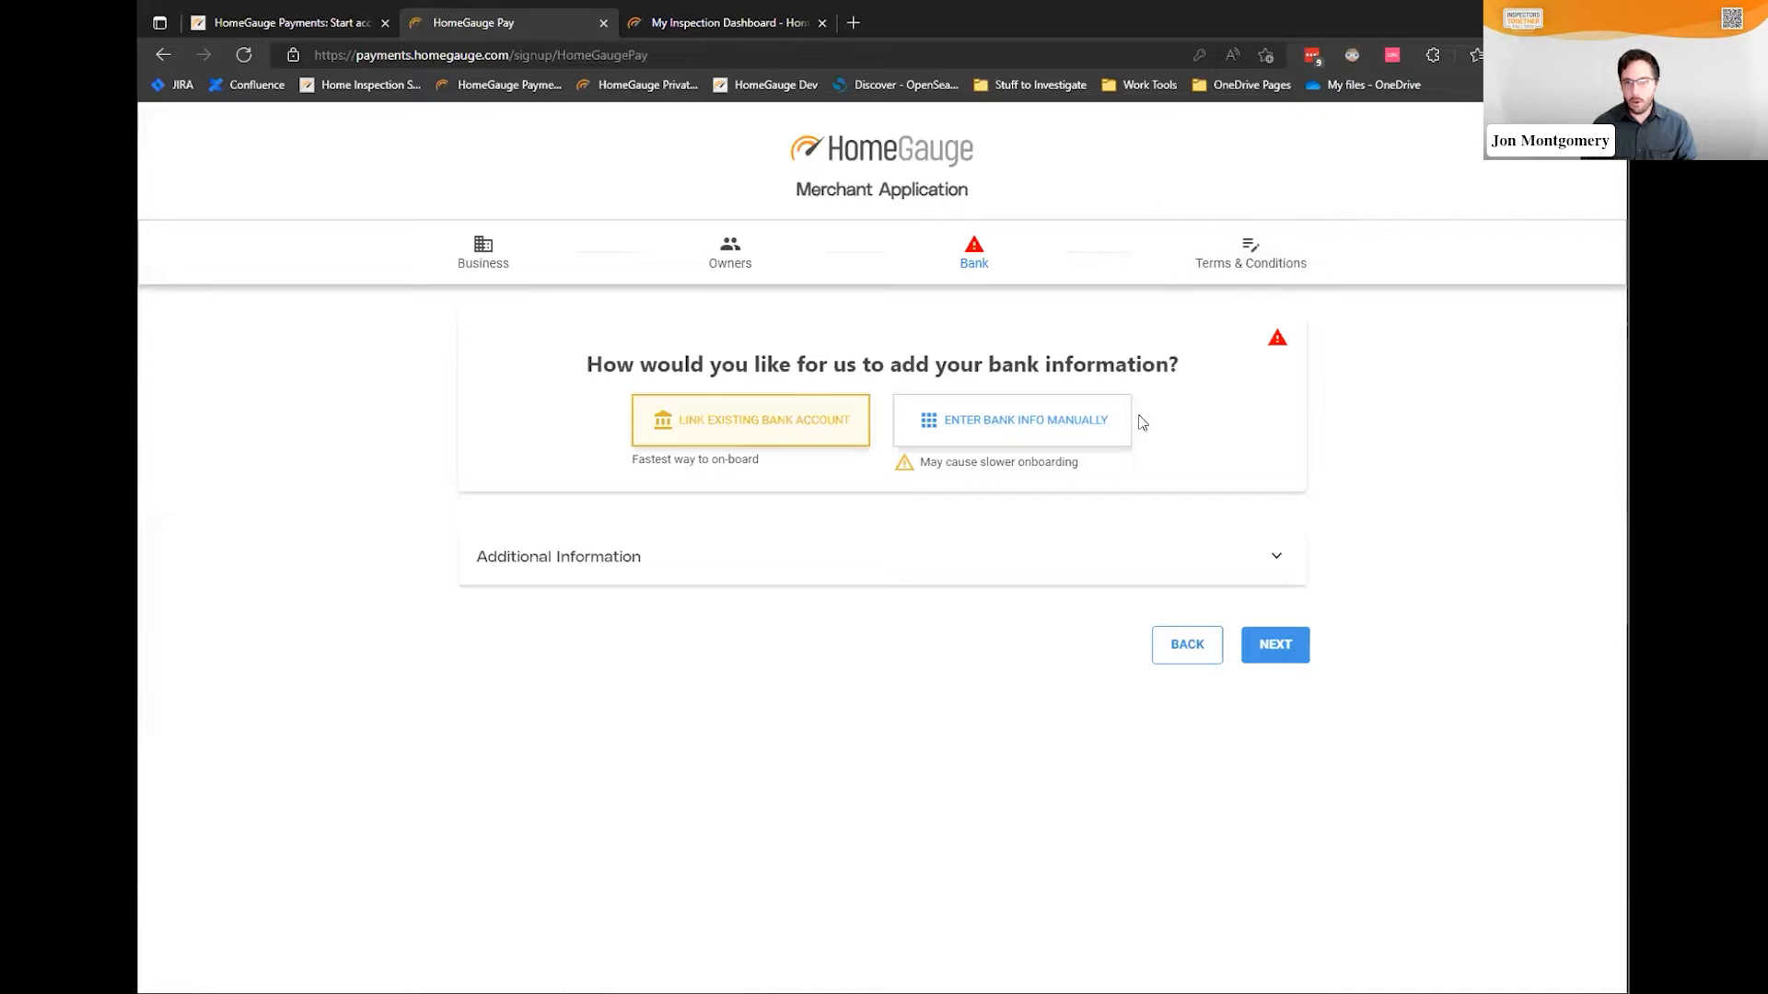
left_click(1069, 429)
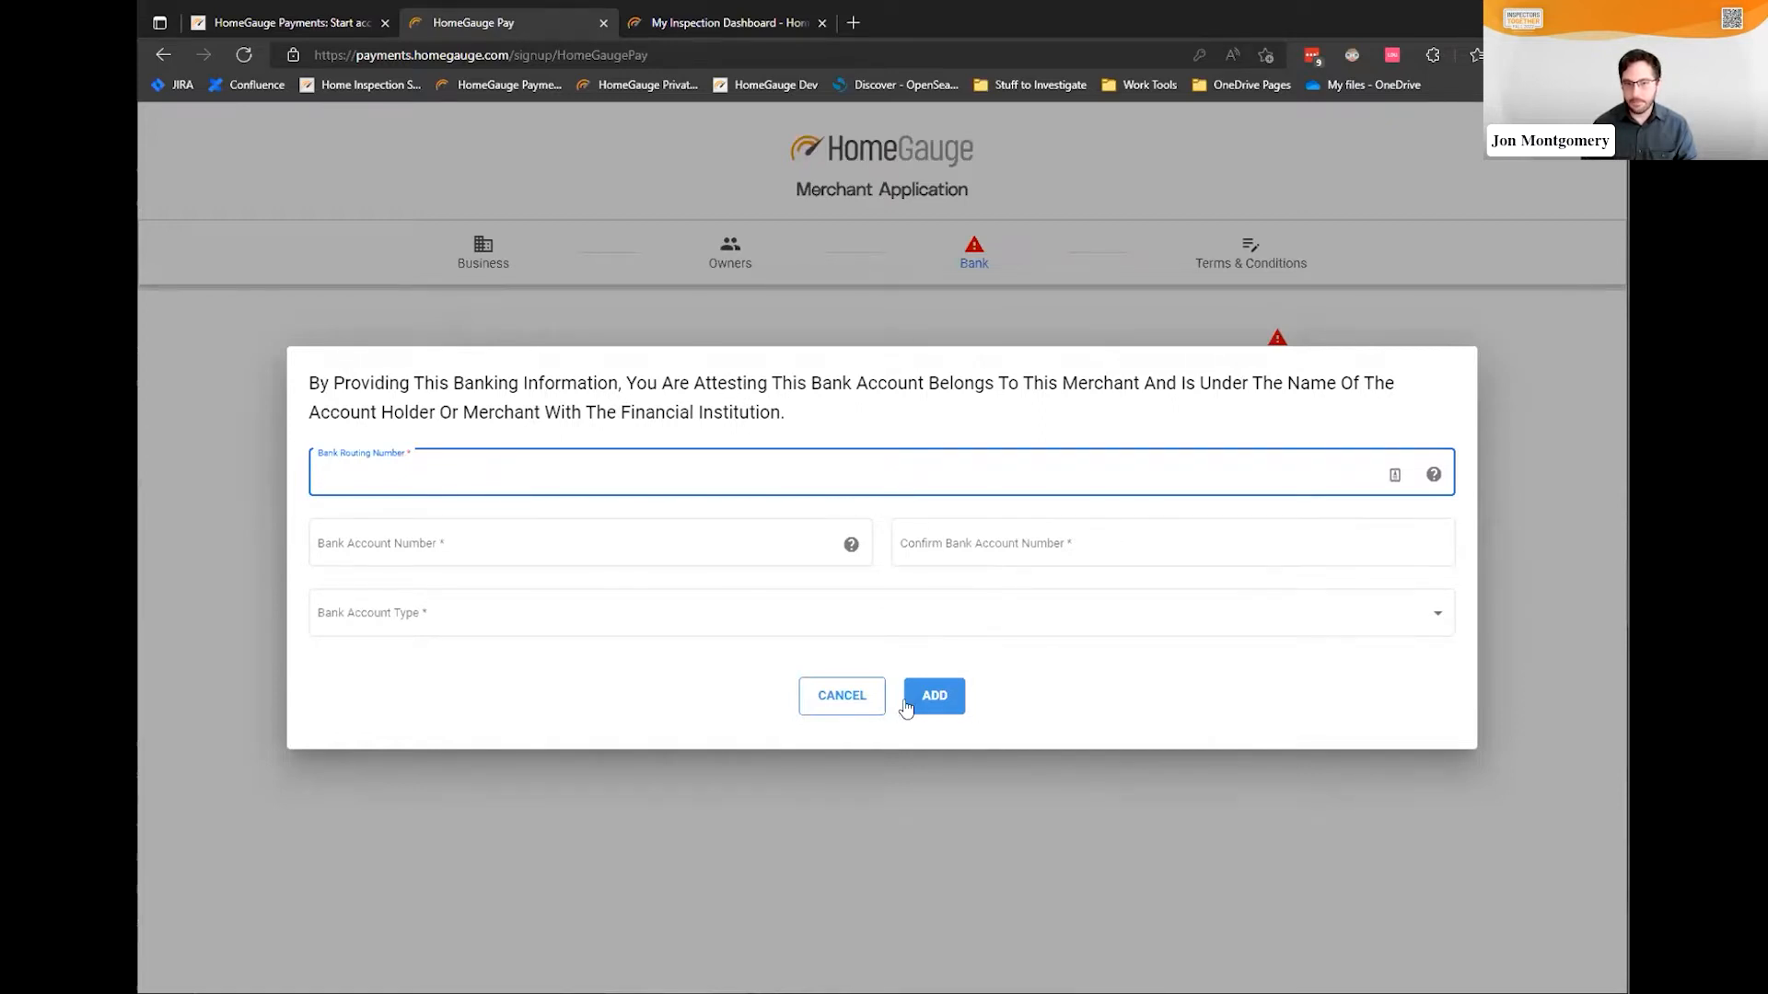
left_click(834, 704)
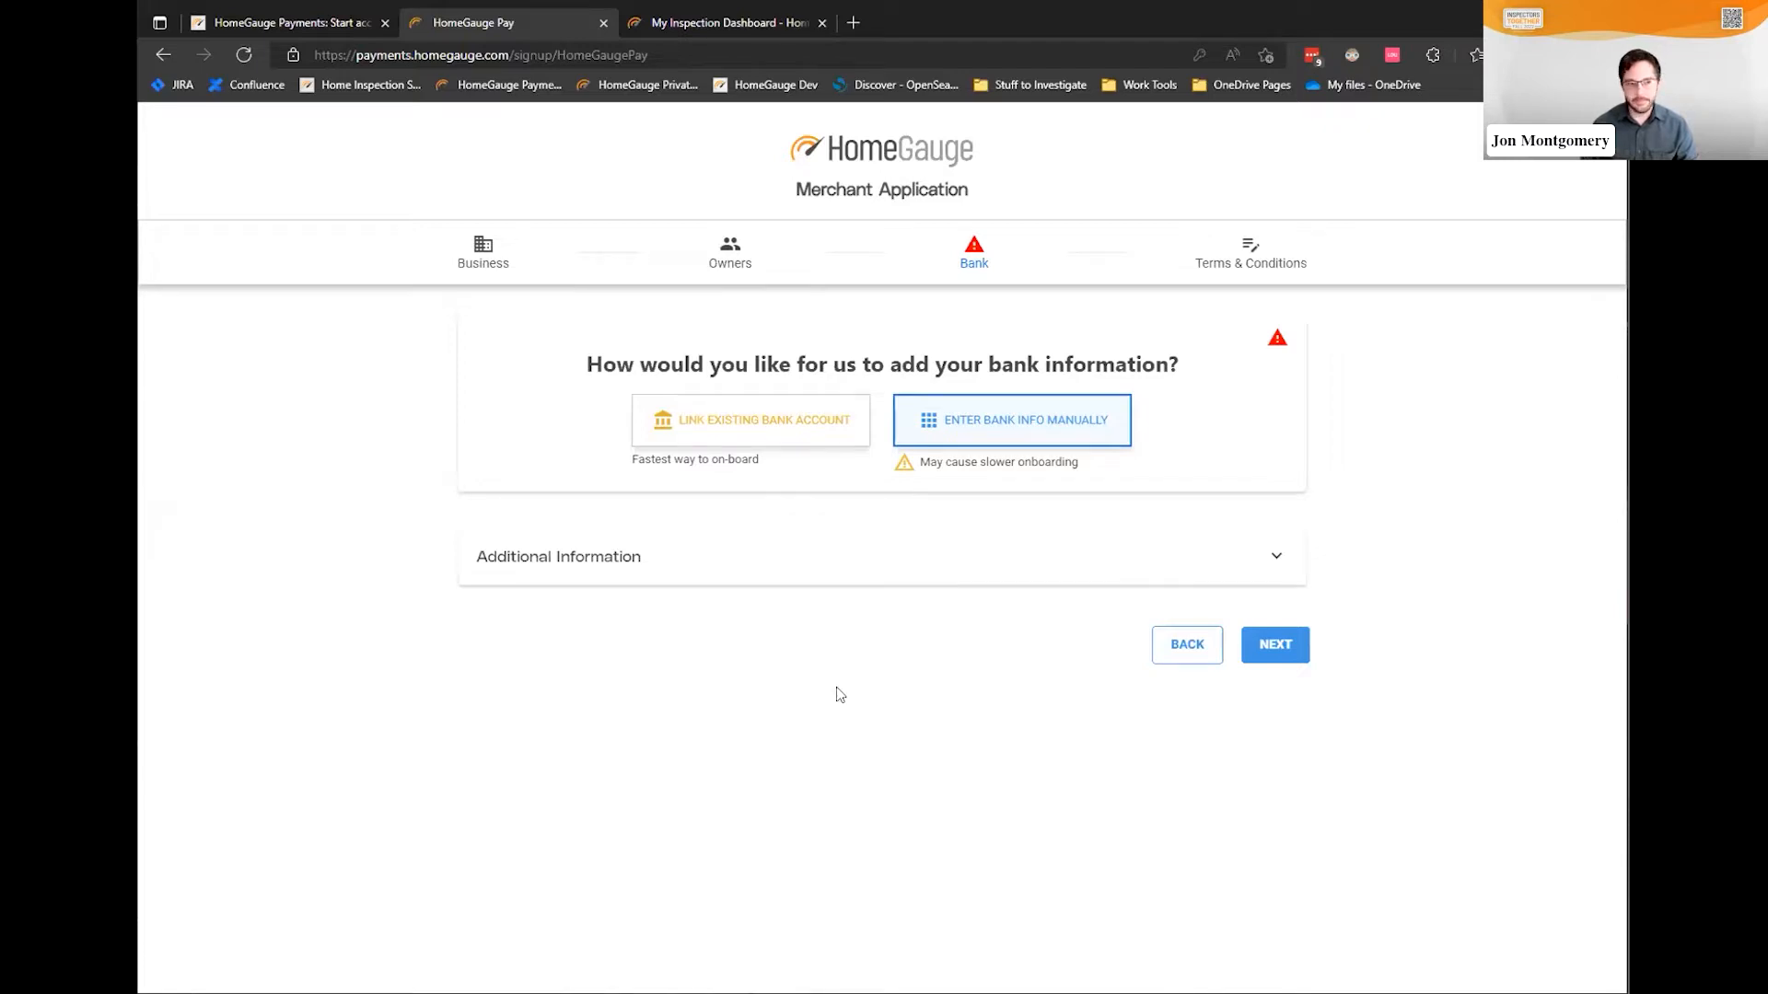
On the Terms & Conditions step, open the bank disclosure and merchant terms documents
left_click(1252, 251)
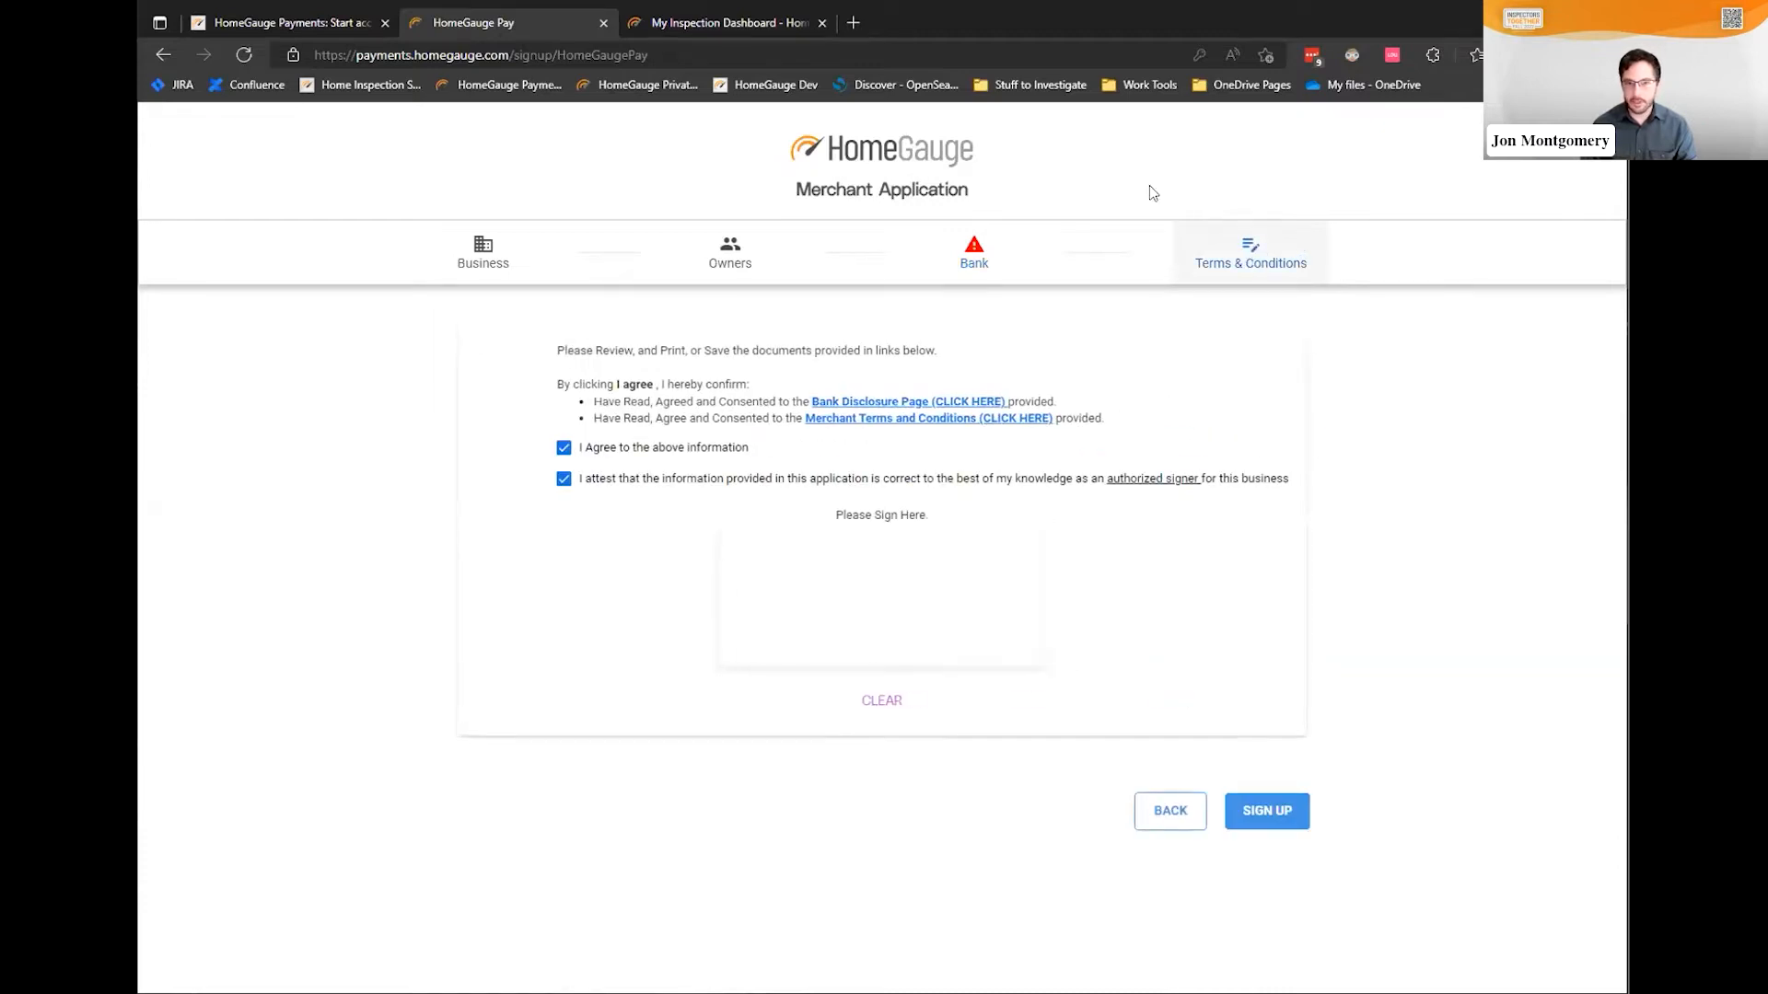
left_click(918, 410)
left_click(905, 420)
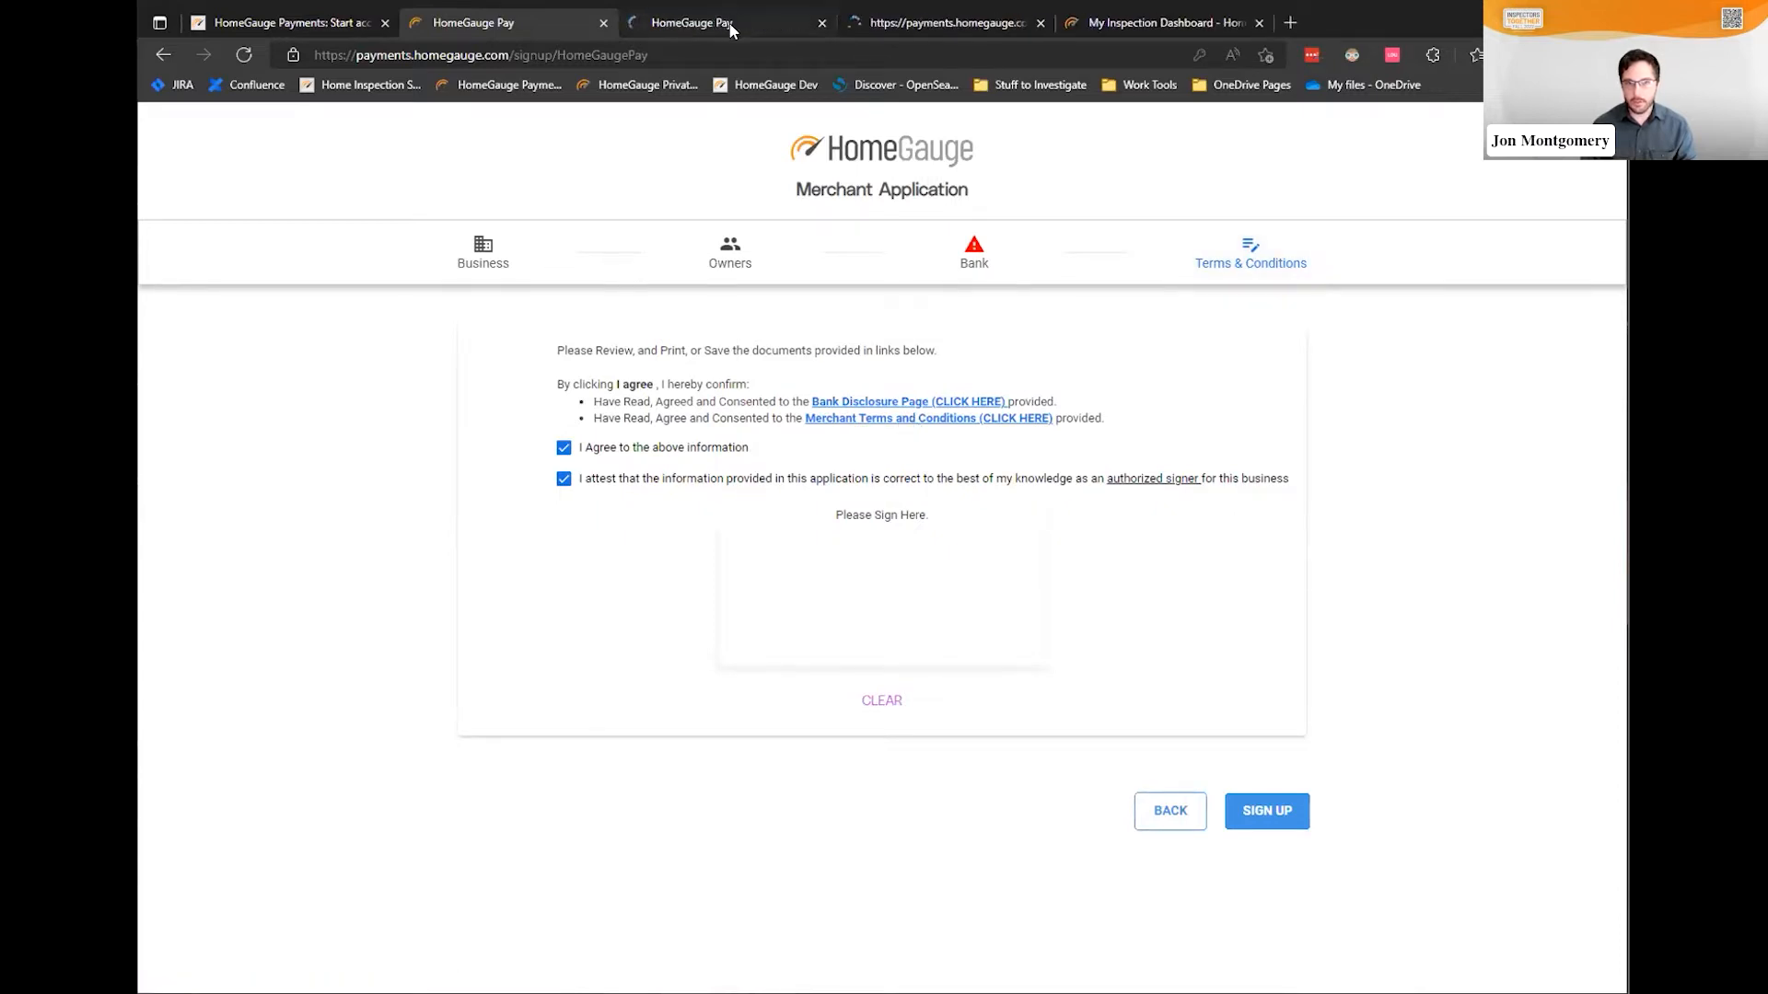
left_click(741, 24)
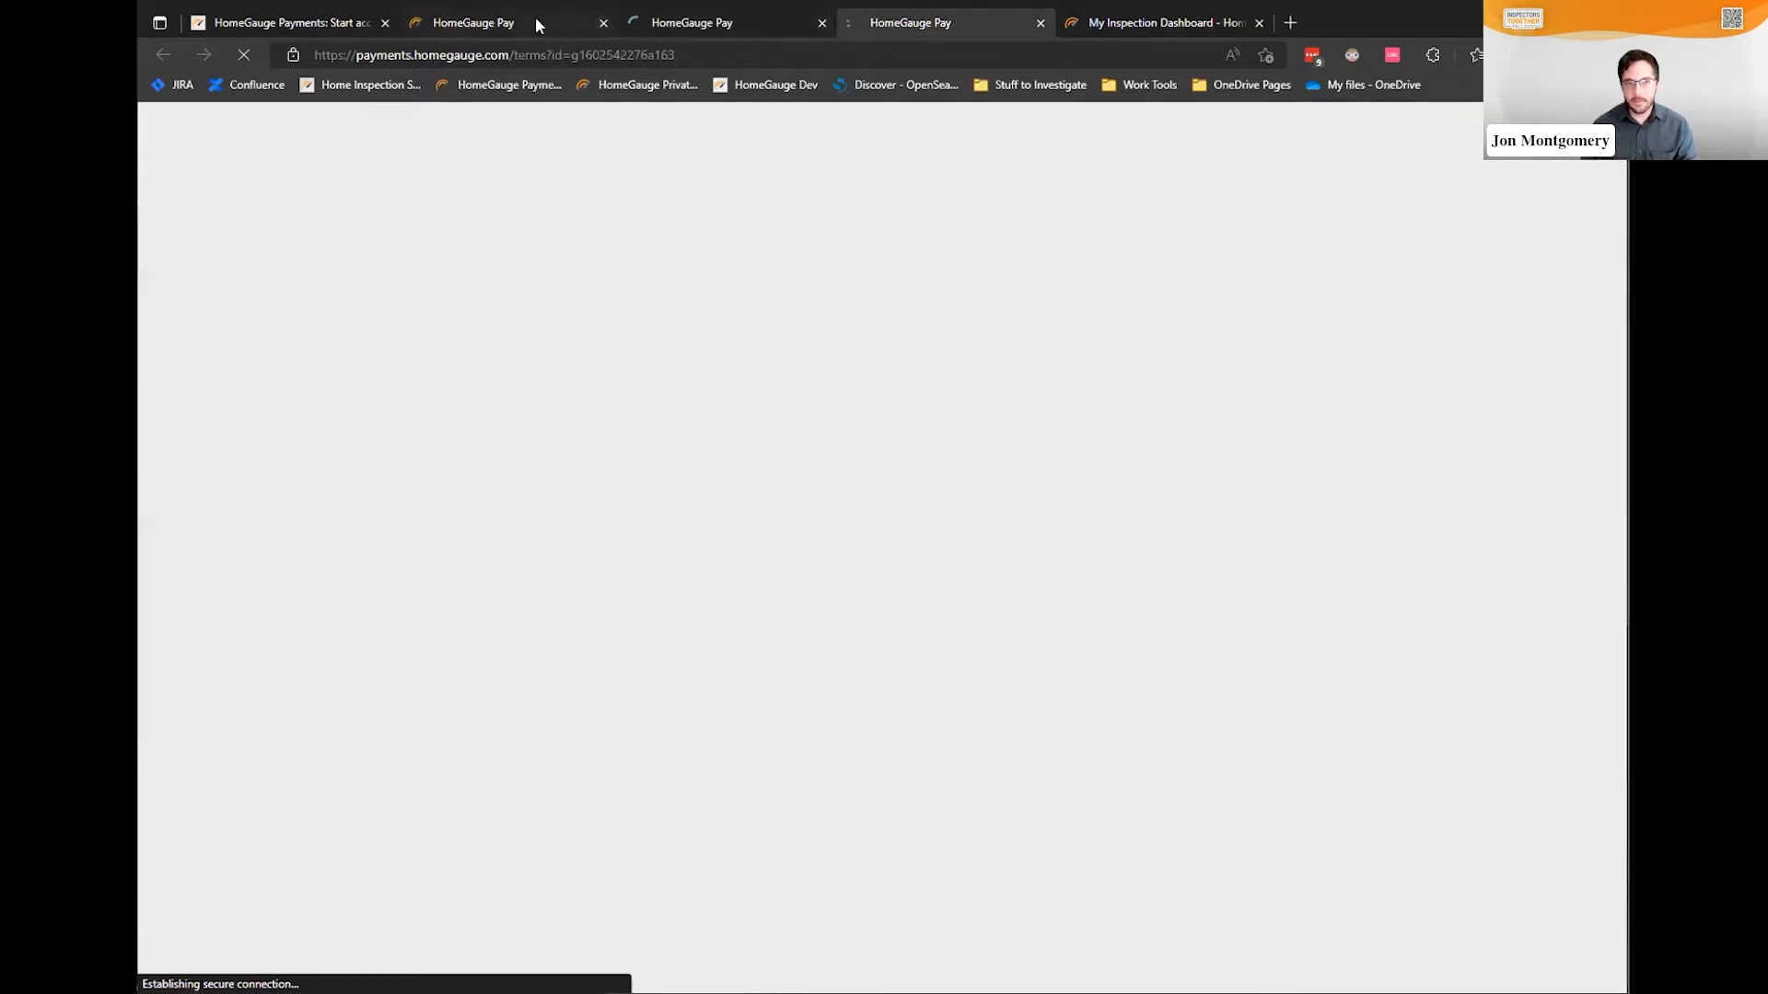
Sign the merchant application terms page and return to the HomeGauge Payments page
left_click(534, 17)
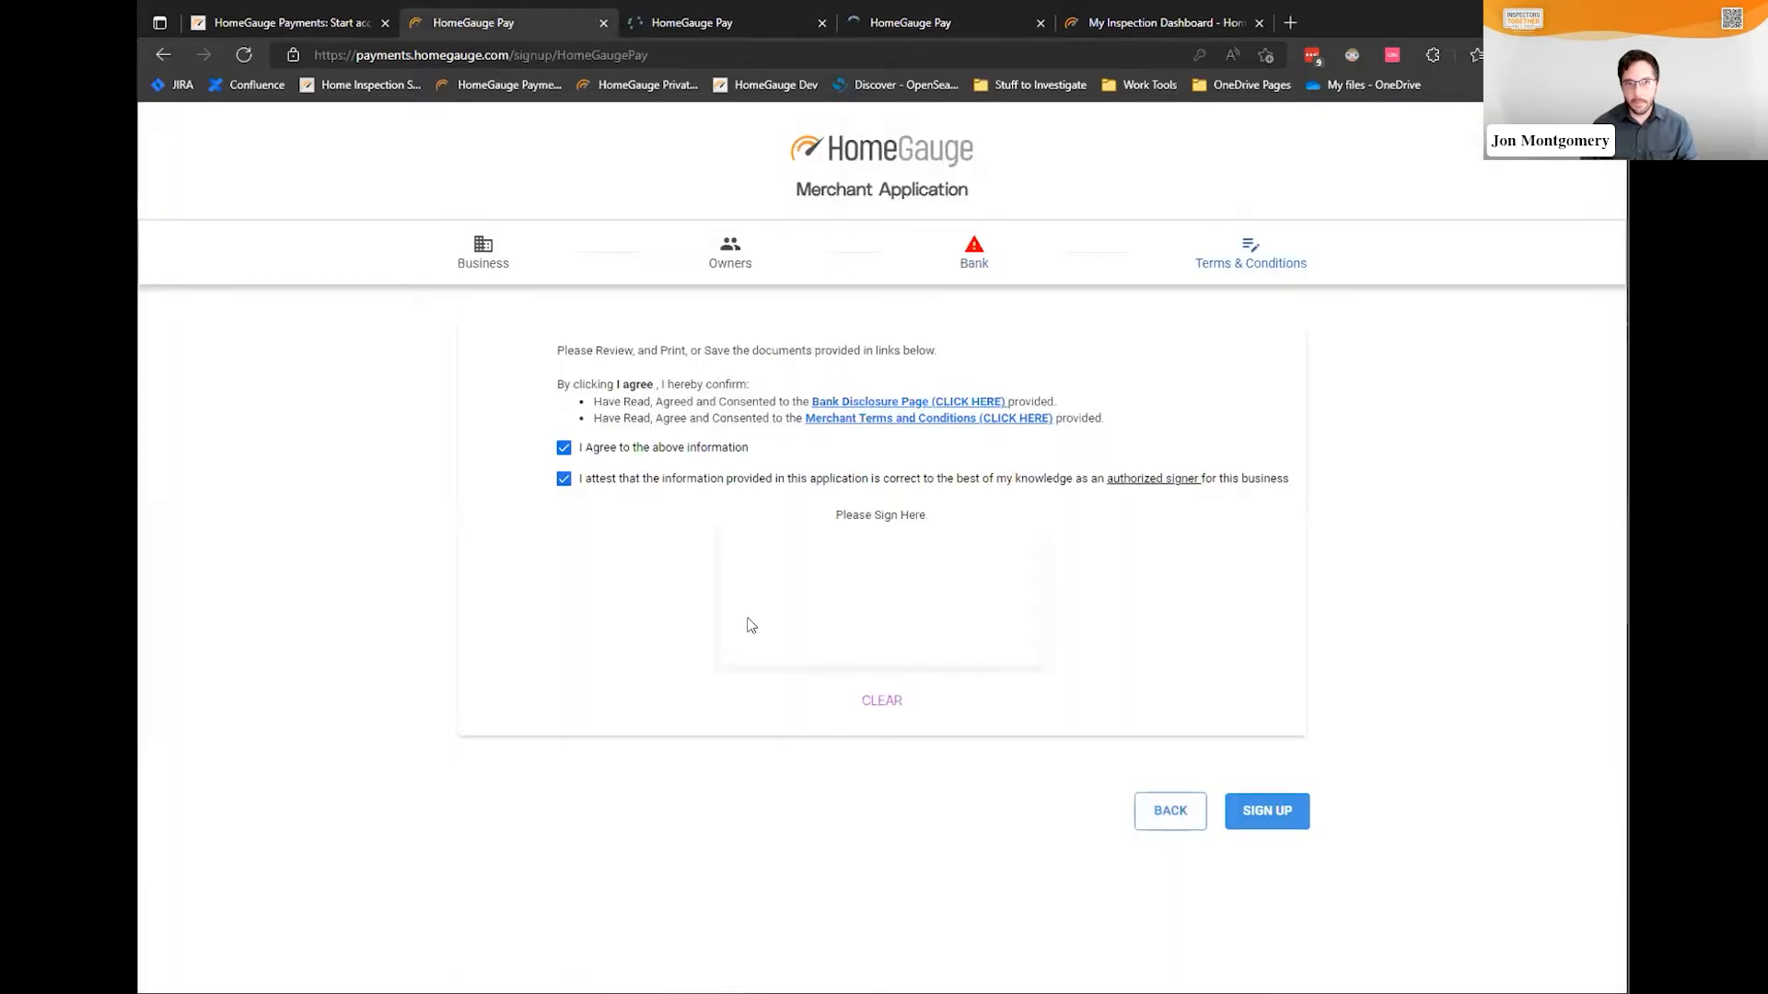
mouse_move(747, 619)
left_mouse_down()
mouse_move(884, 580)
mouse_move(1022, 640)
left_mouse_up()
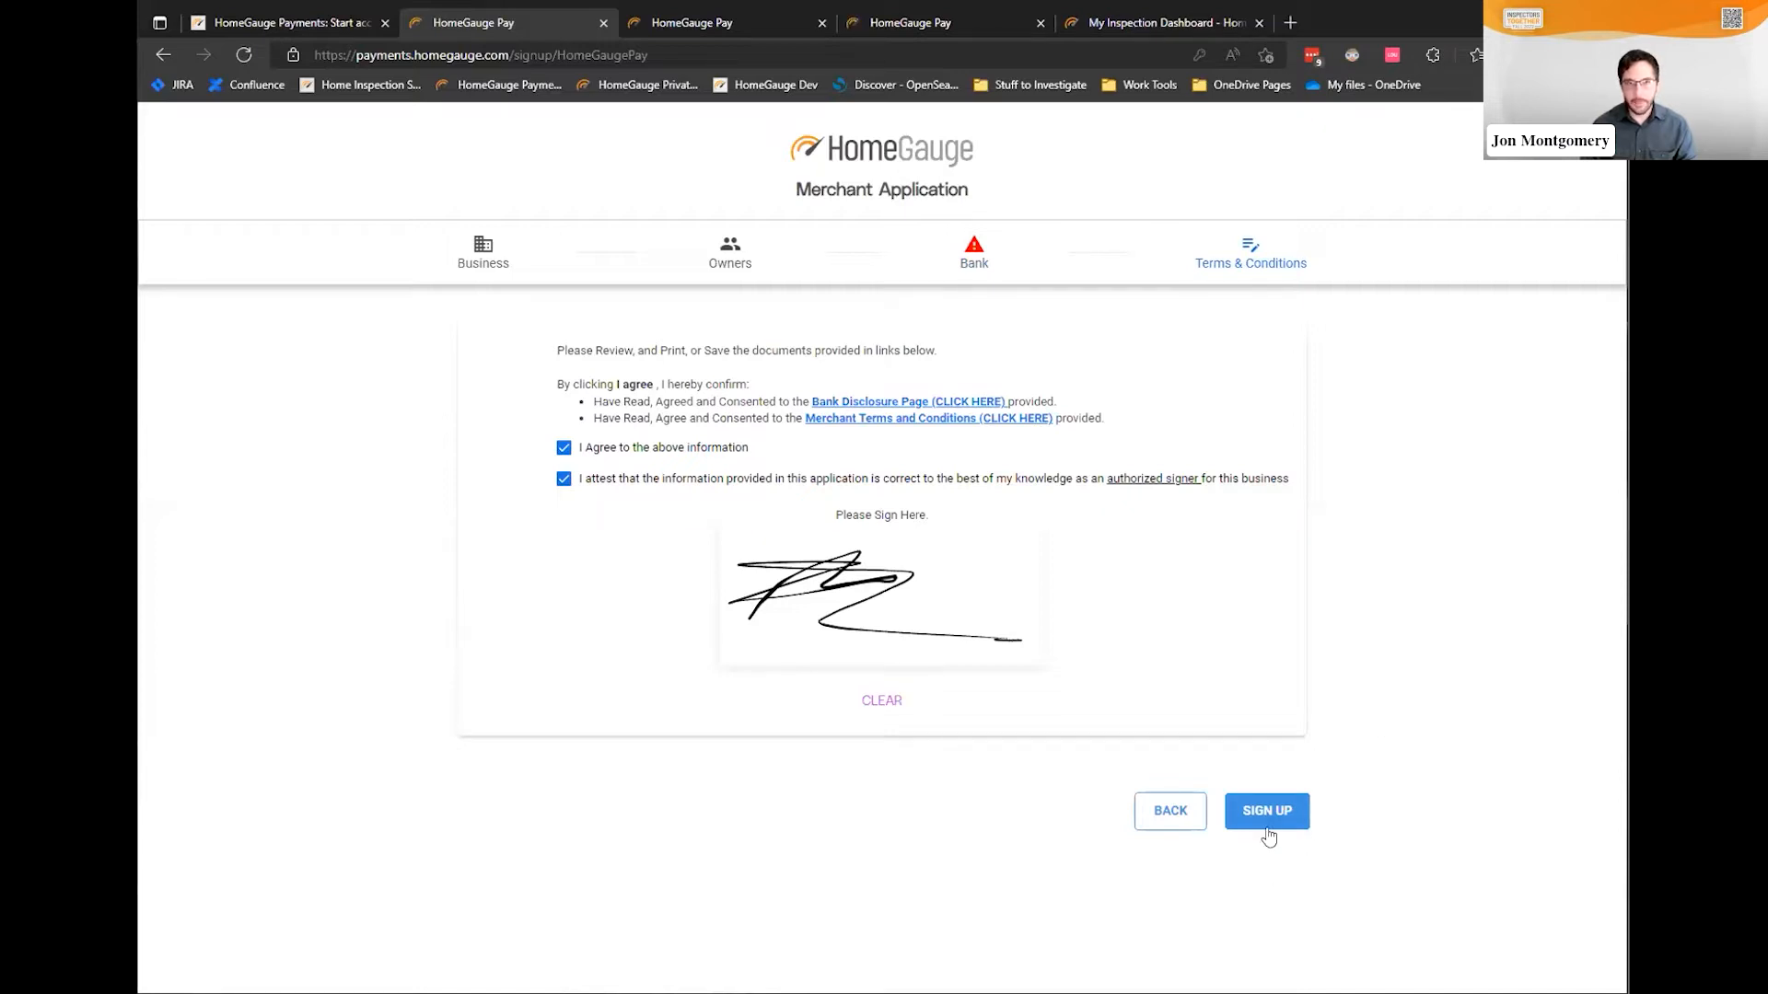
left_click(316, 24)
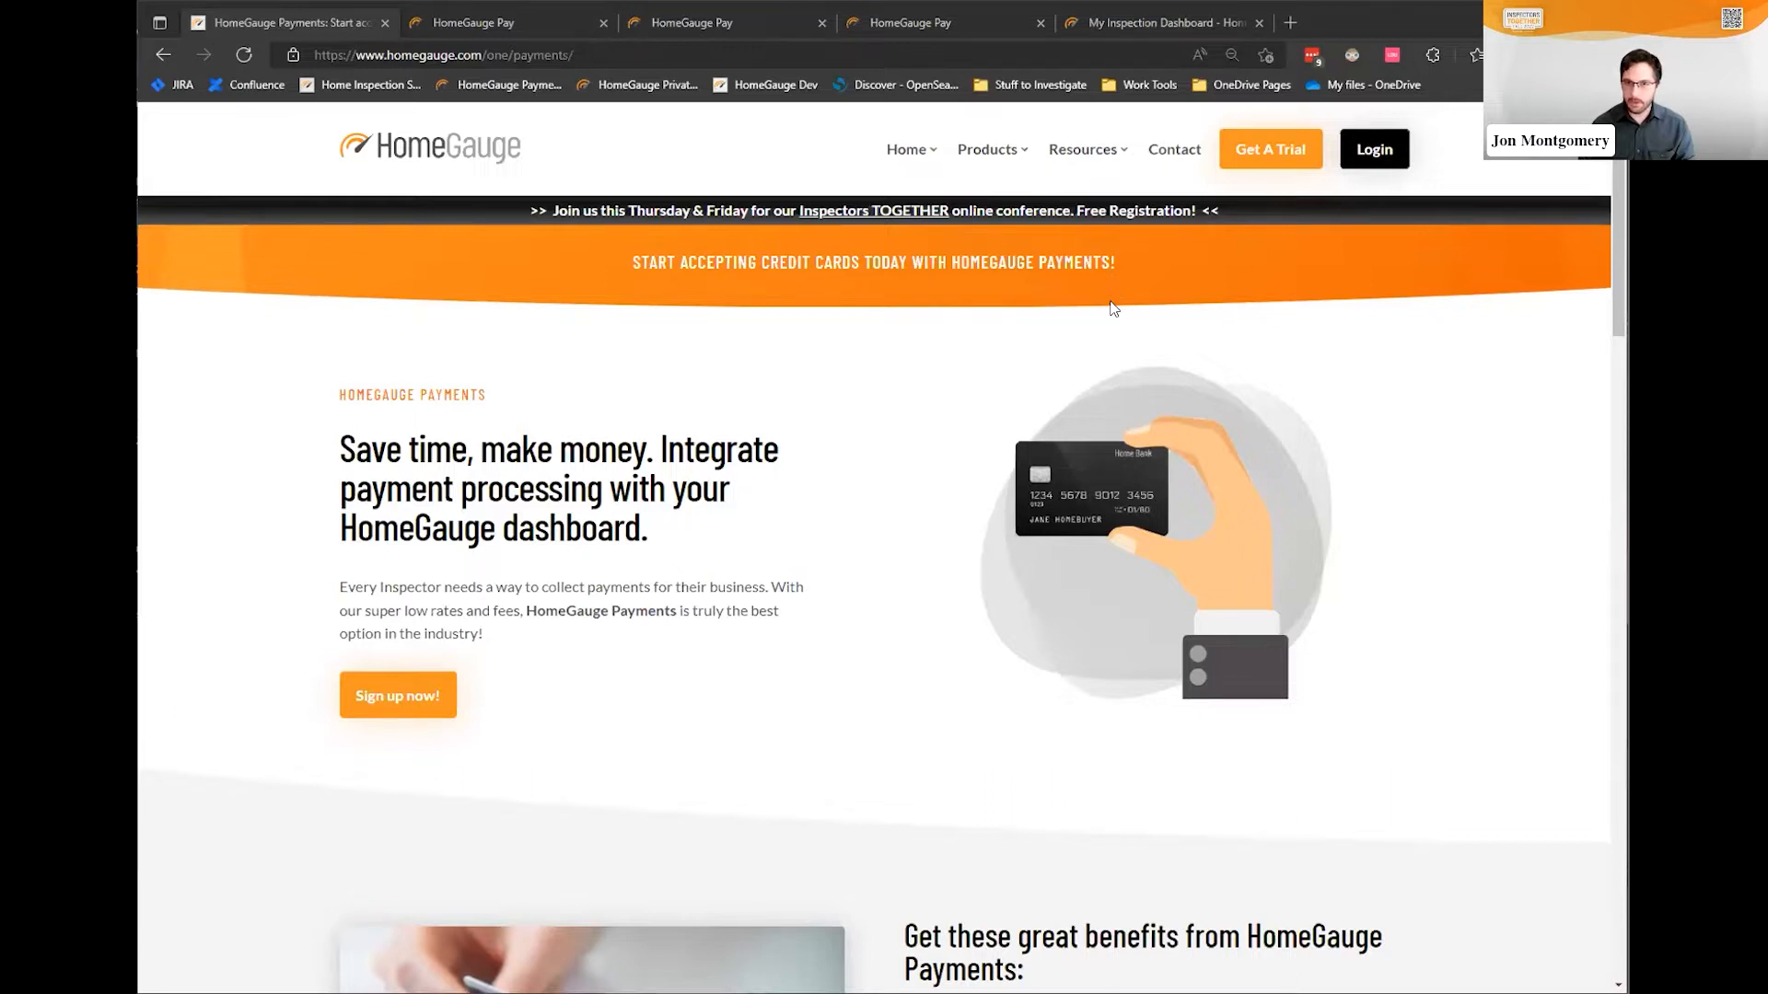
Open the Take a Payment page for the 123 High Top Ln report with $1,000.00 due
left_click(1162, 21)
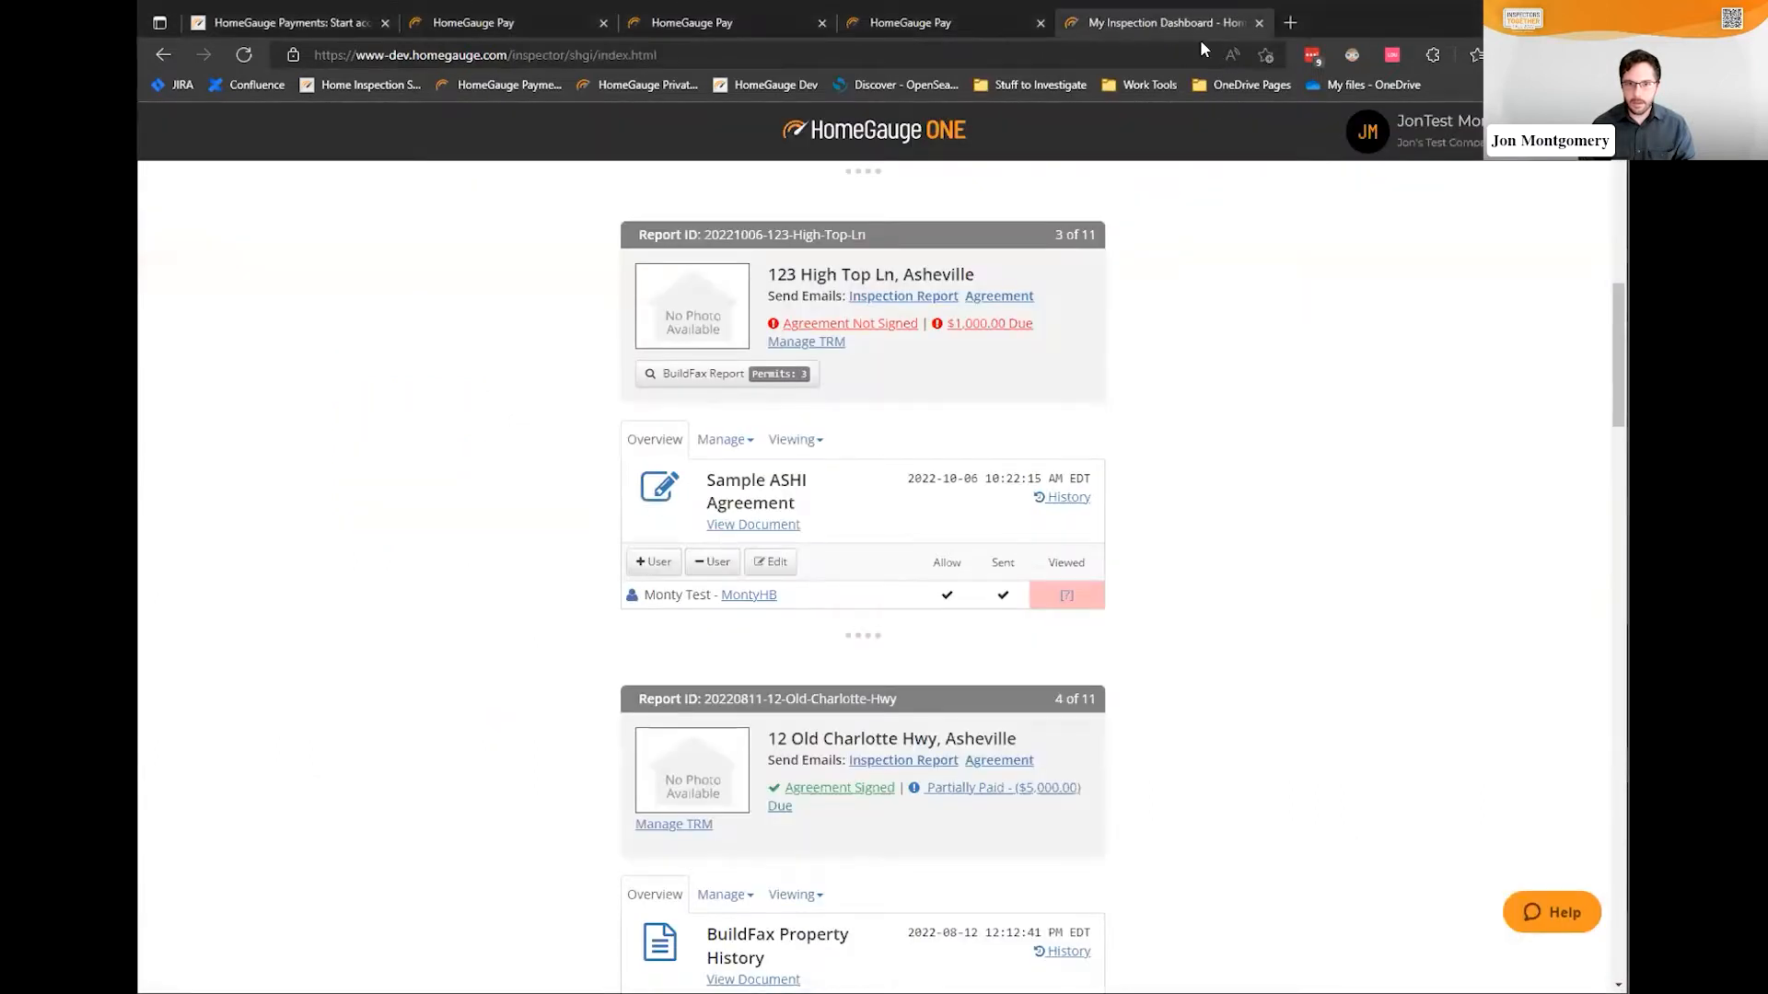
left_click(990, 326)
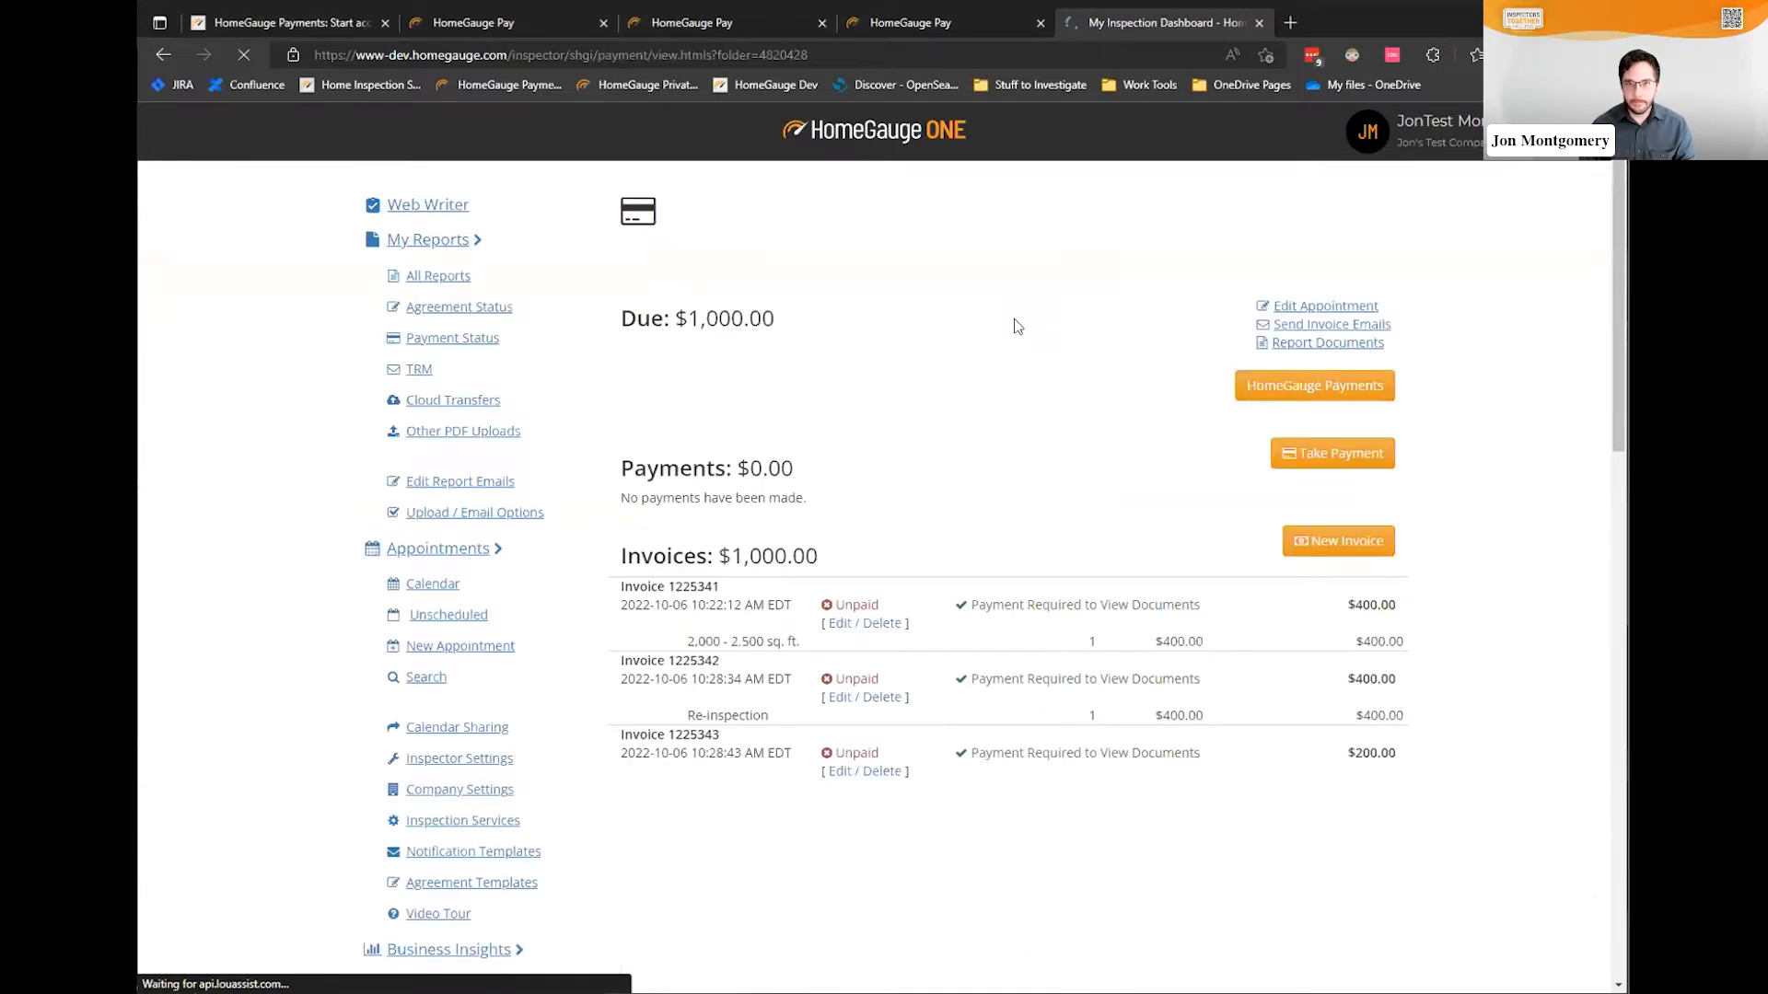
left_click(1330, 465)
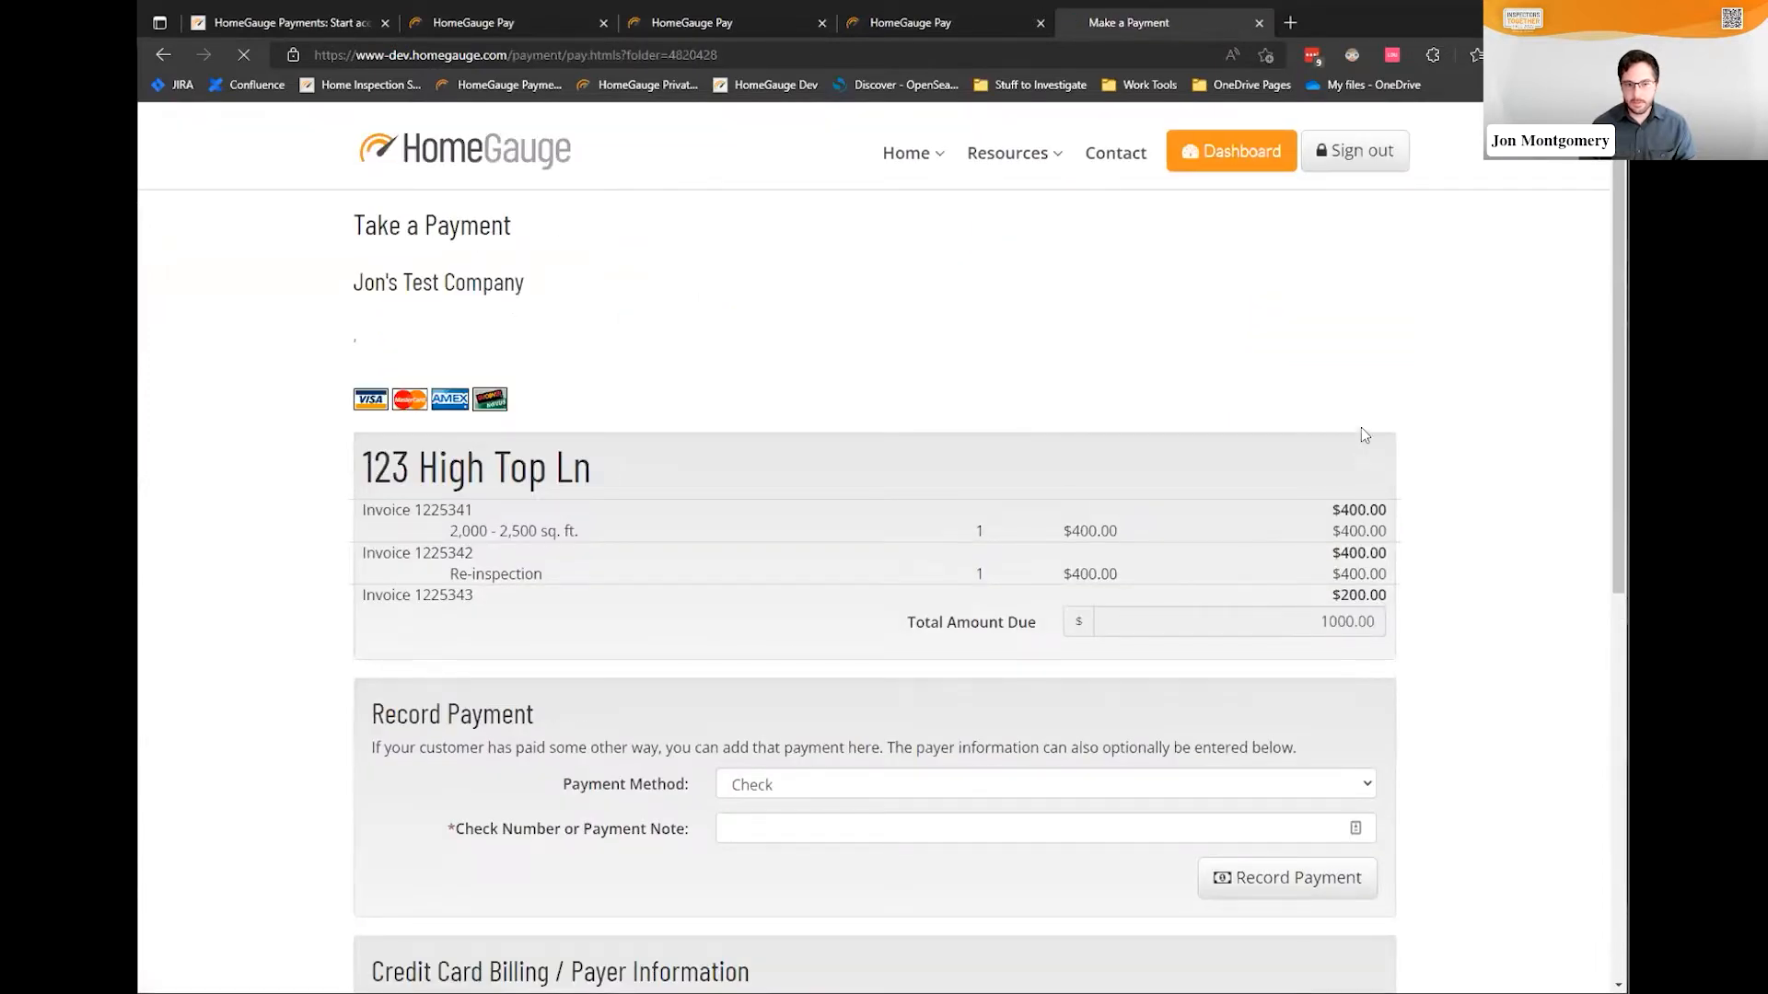
scroll(411, 307, "down", 7)
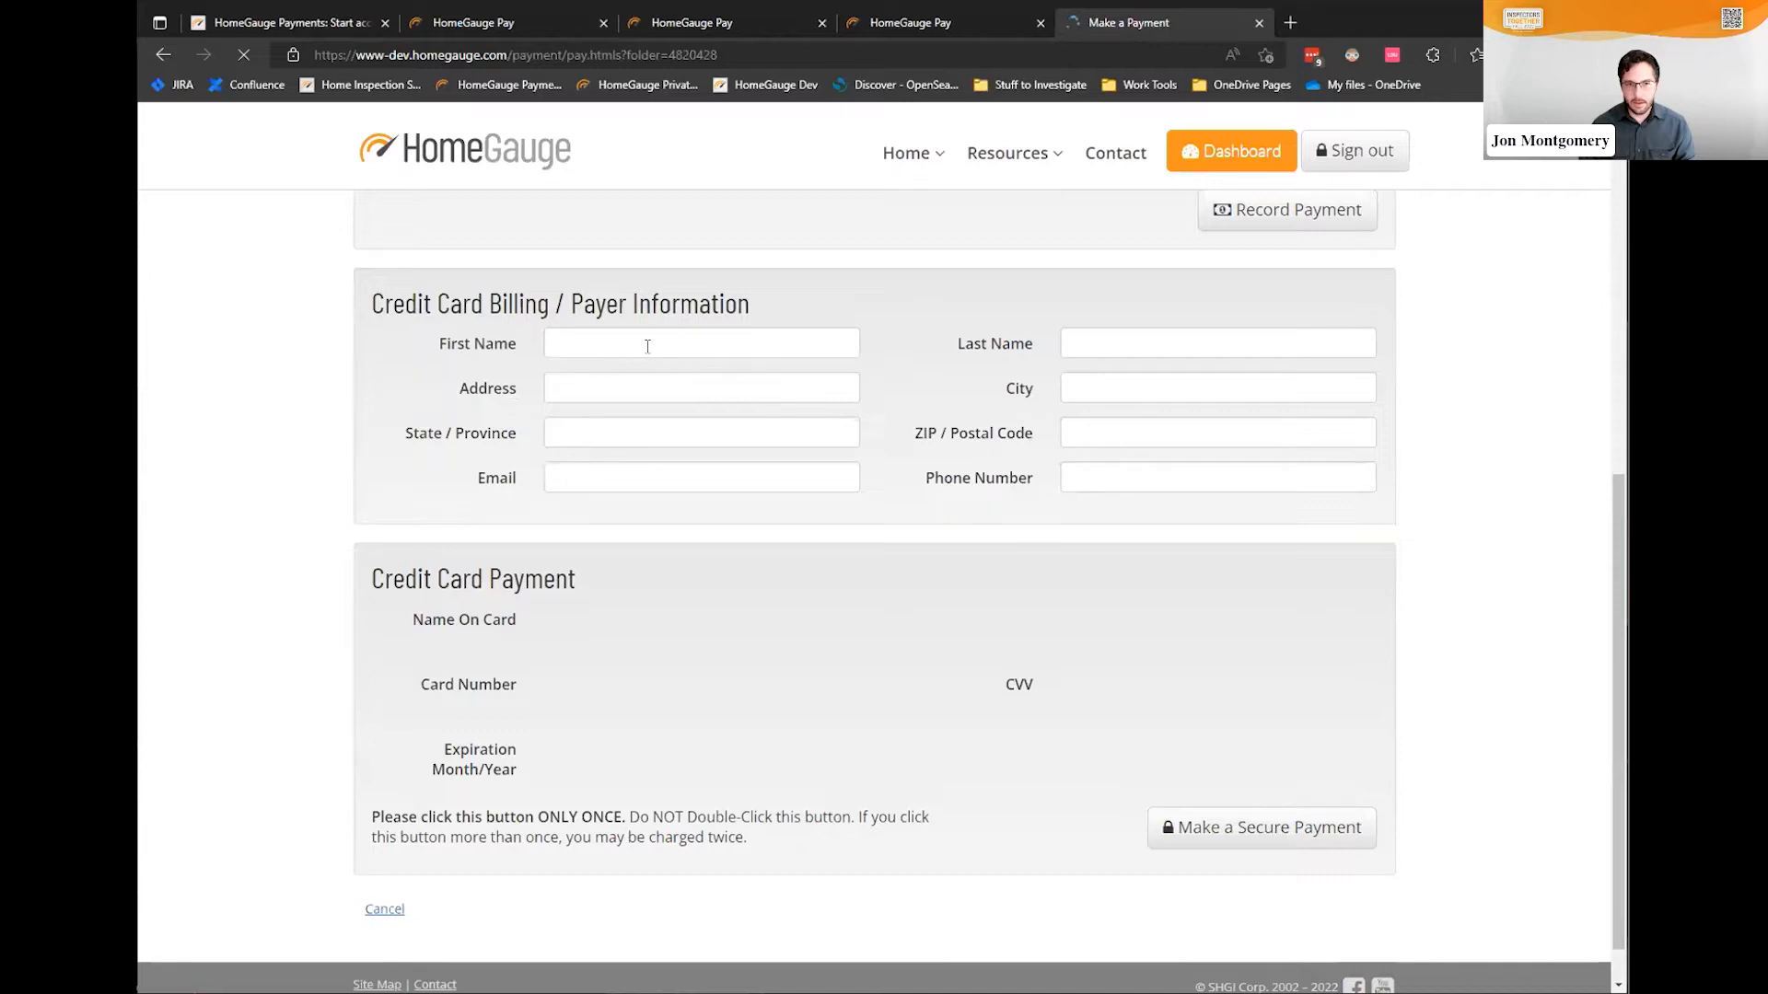
Enter the payer's first and last name and billing street, city, state and ZIP
left_click(649, 344)
type("Jon M")
key("BackSpace")
key("BackSpace")
key("Tab")
type("Smith")
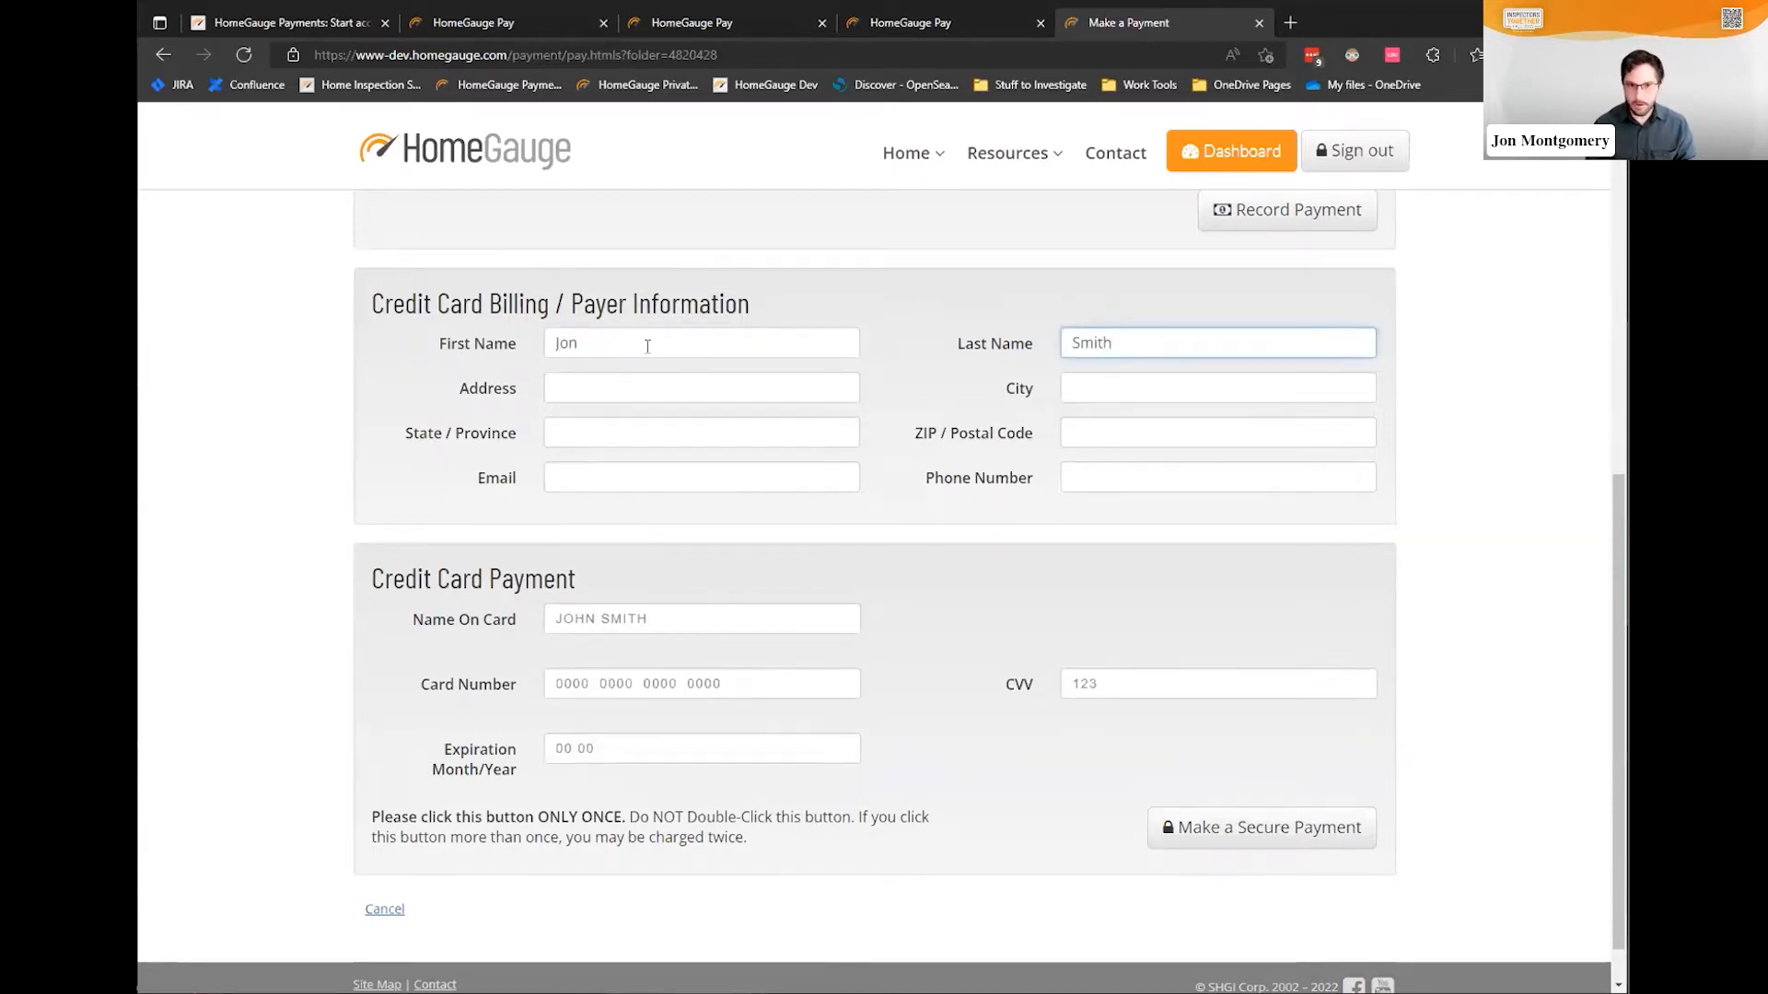
key("Tab")
type("123 E")
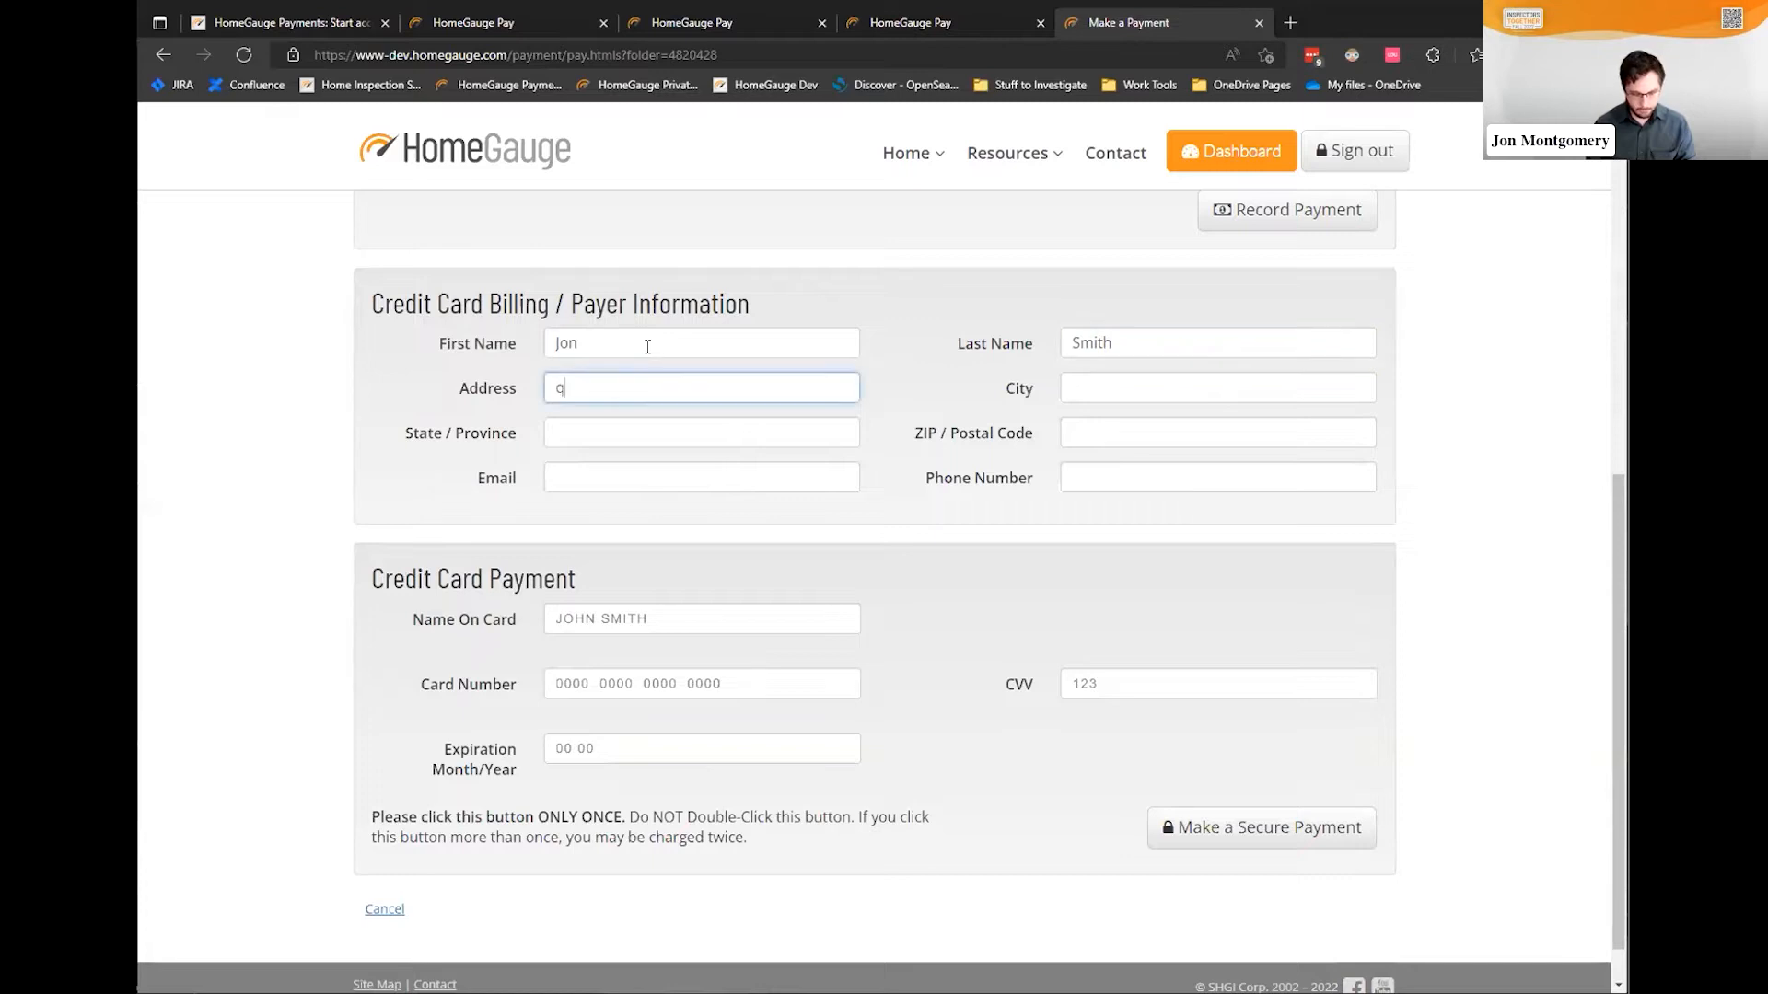
type("xample St")
key("Tab")
type("Asheville")
key("Tab")
type("NC")
key("Tab")
type("28803")
Fill in the payer's email address and phone number
key("Tab")
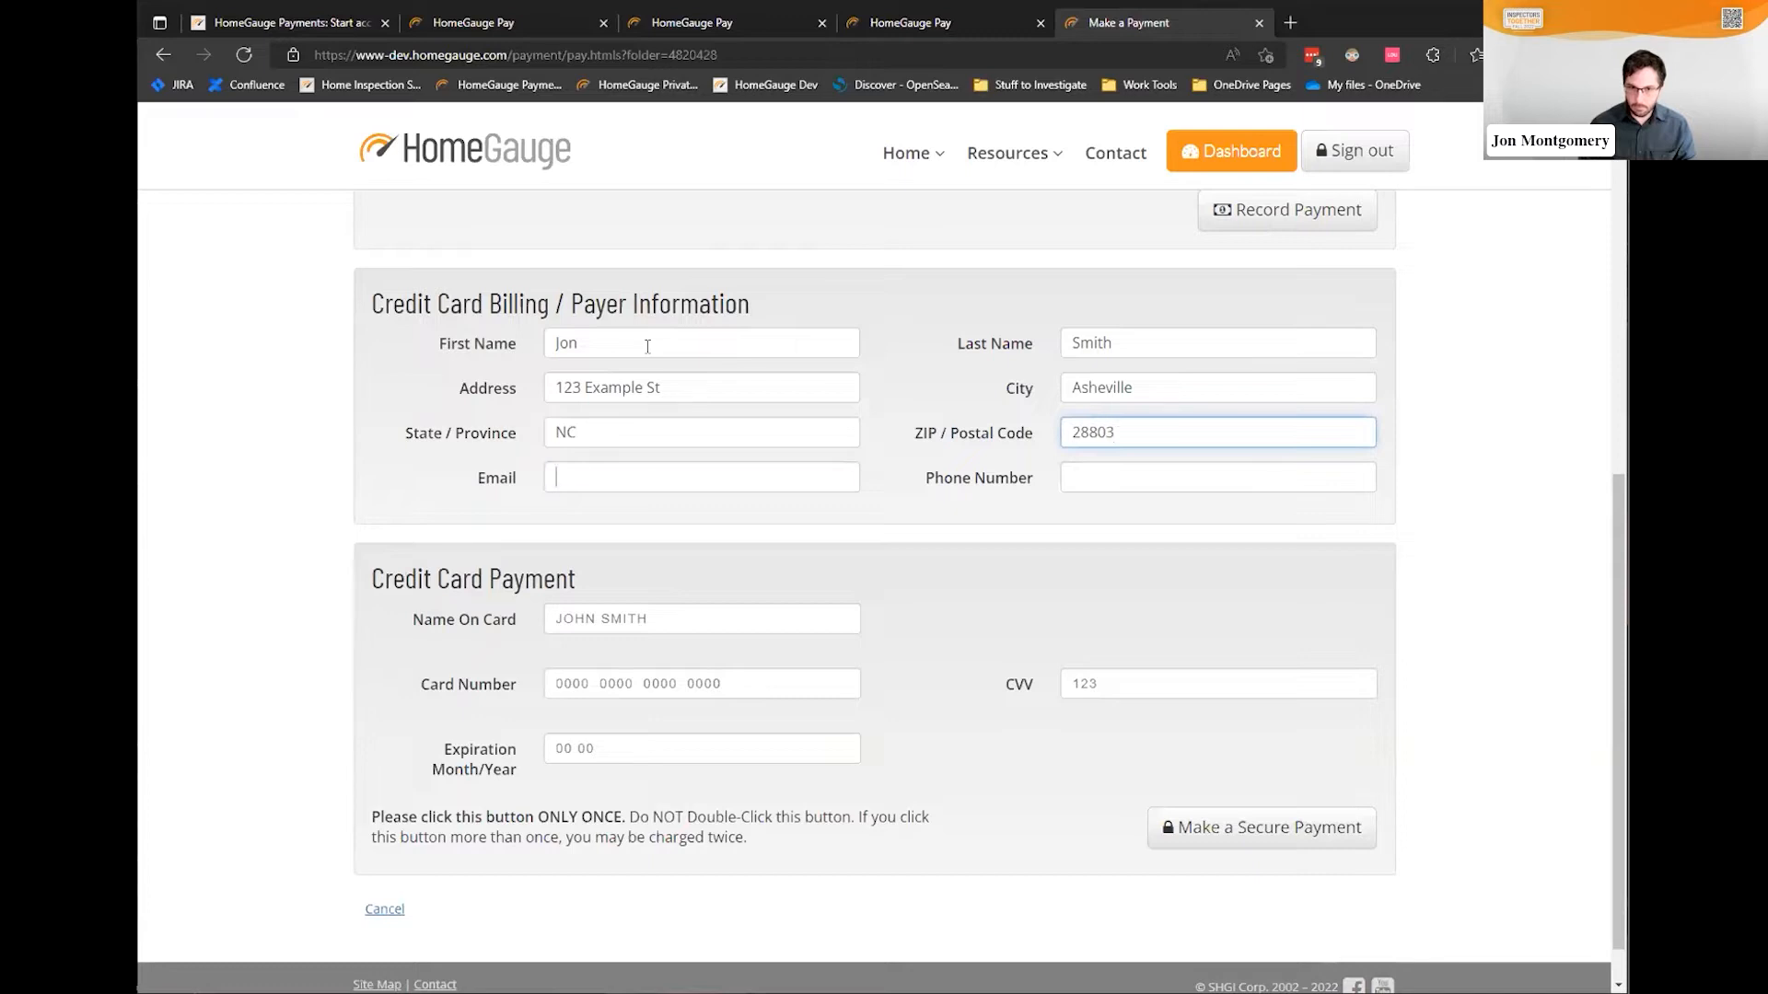
key("Tab")
type("1322")
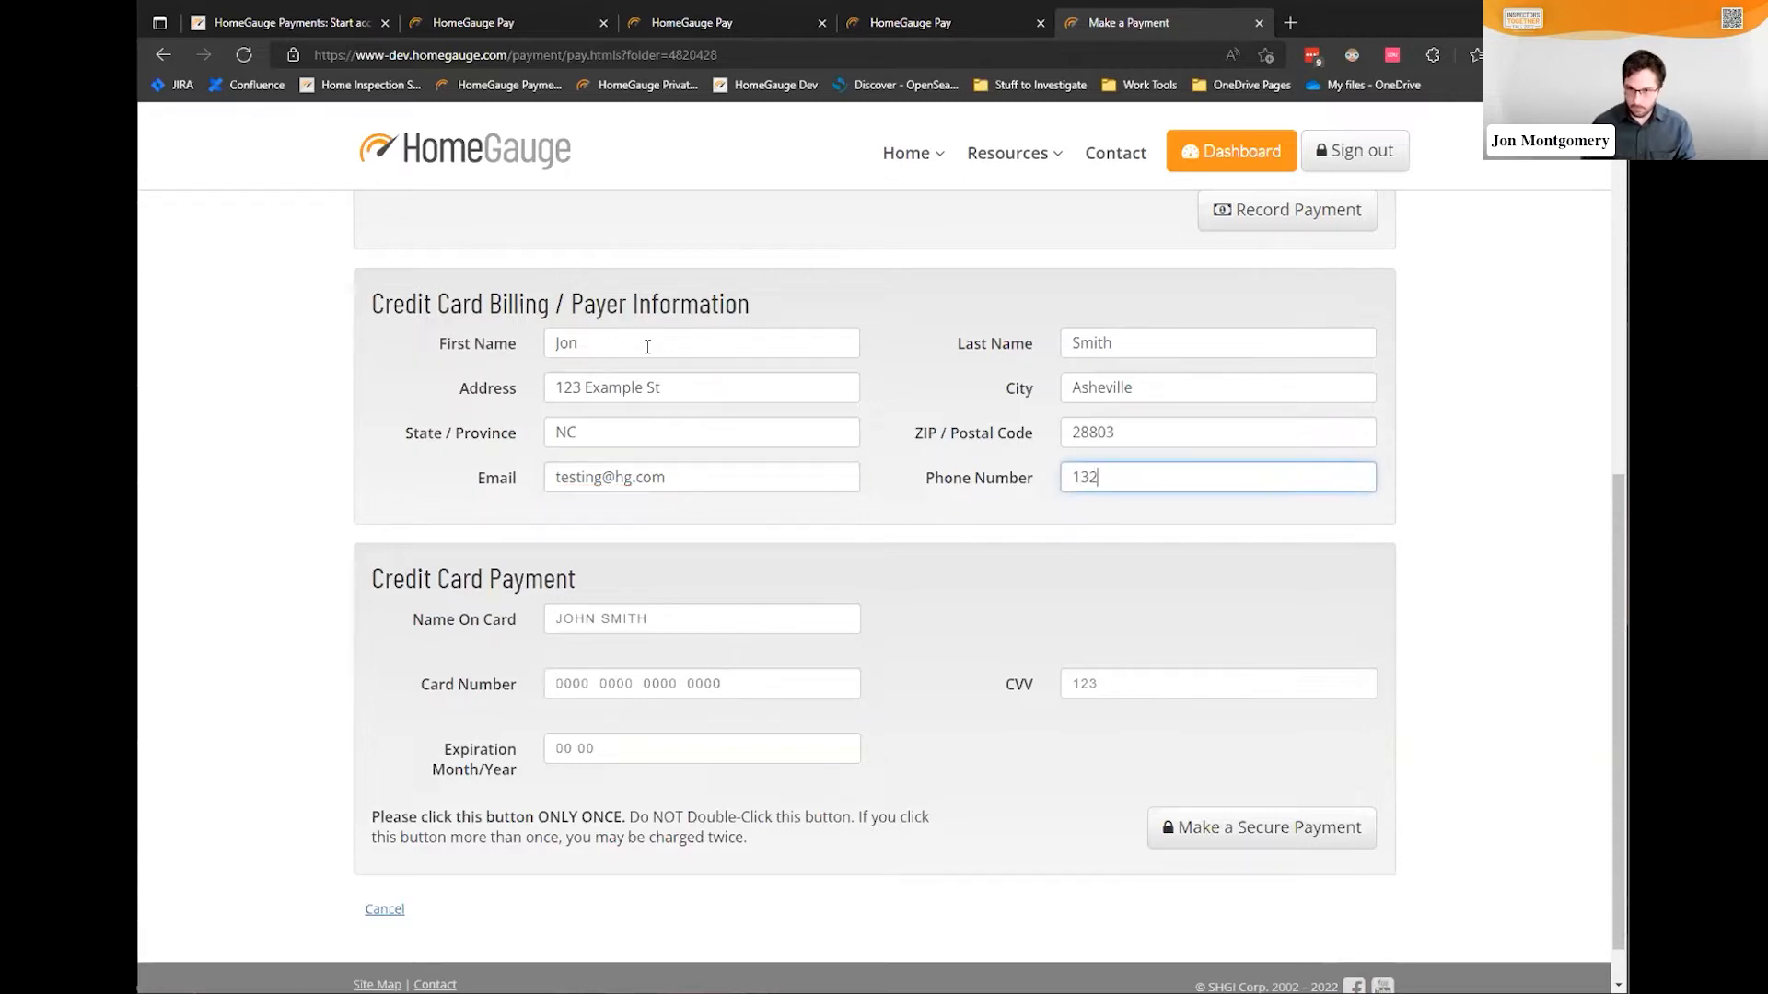
type("456789")
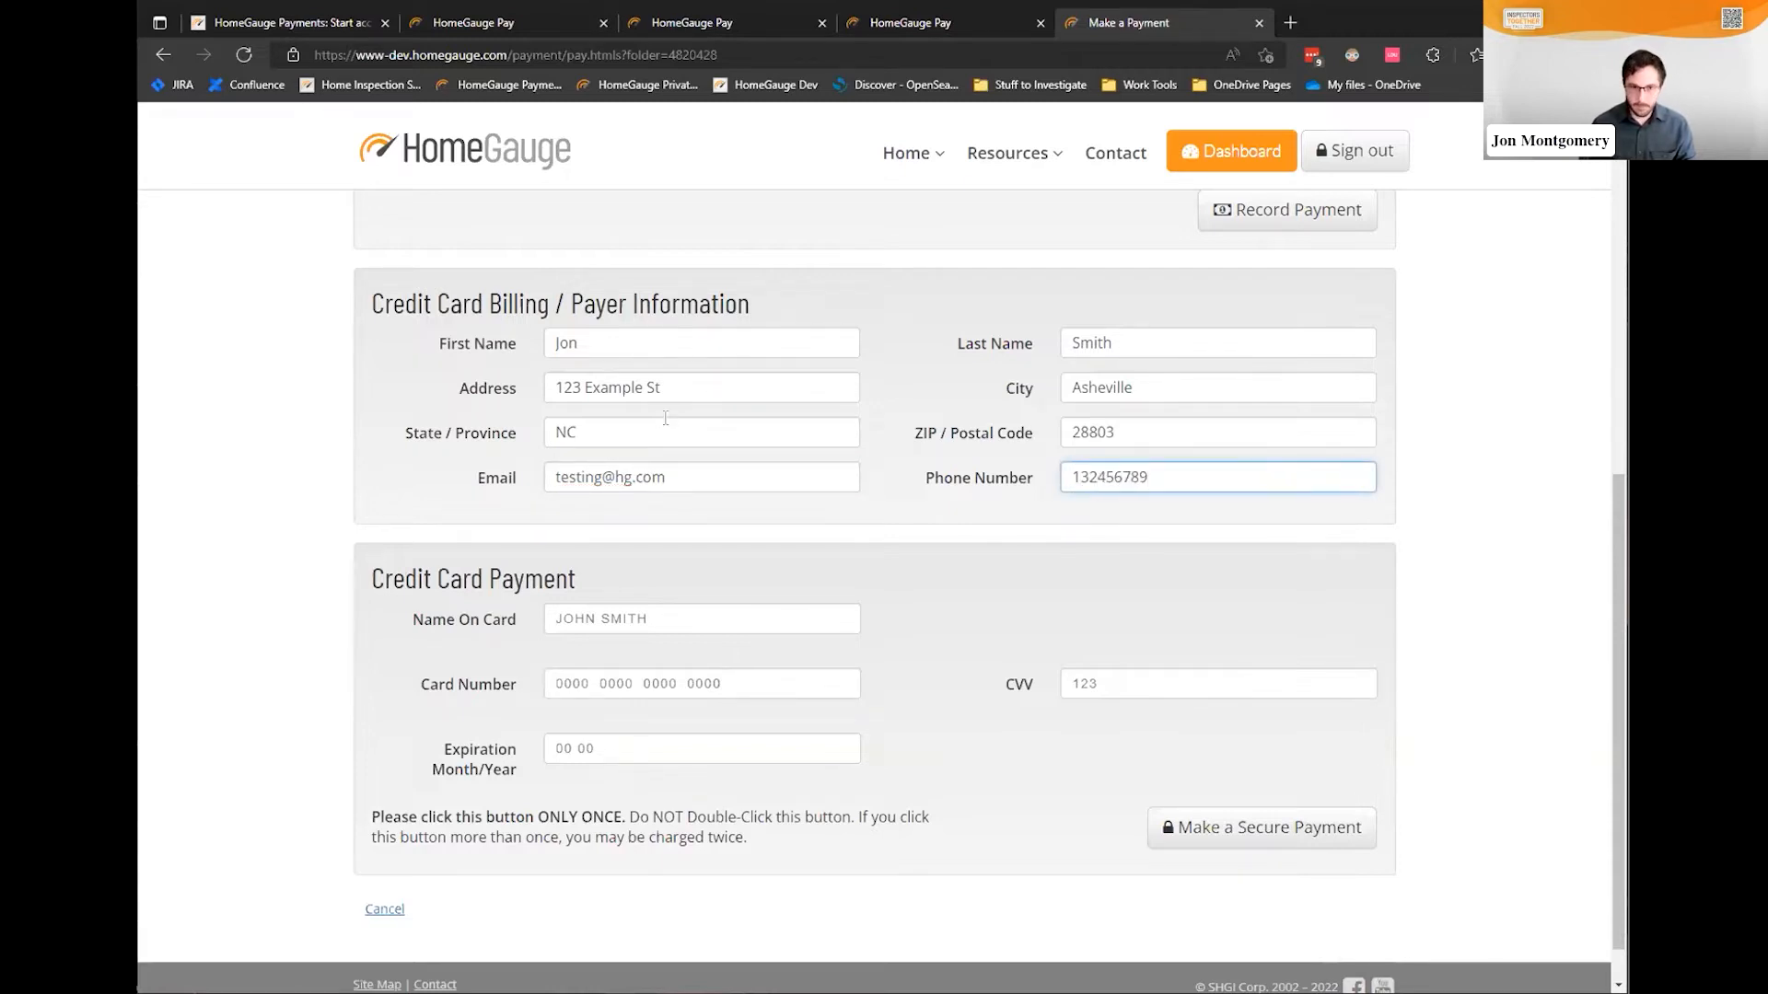
Enter the cardholder name, test Visa card number and expiry 03/26, then submit the payment
left_click(671, 617)
type("Jon")
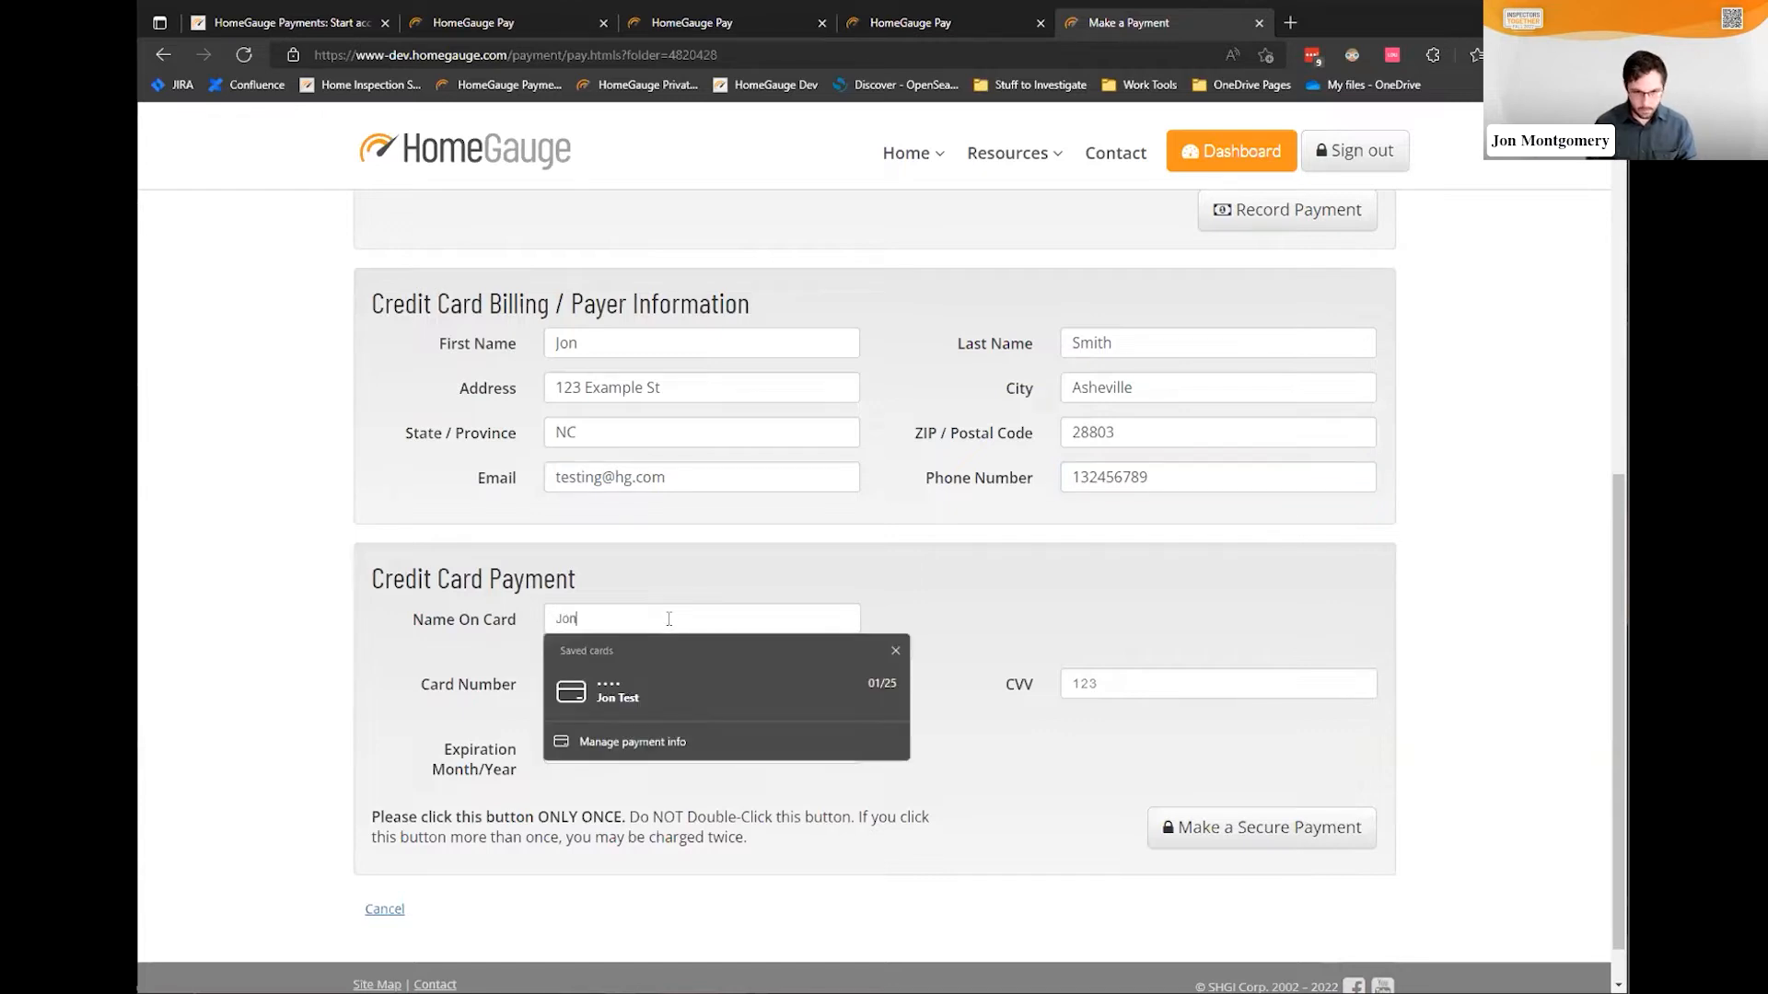
type(" Smith")
key("Tab")
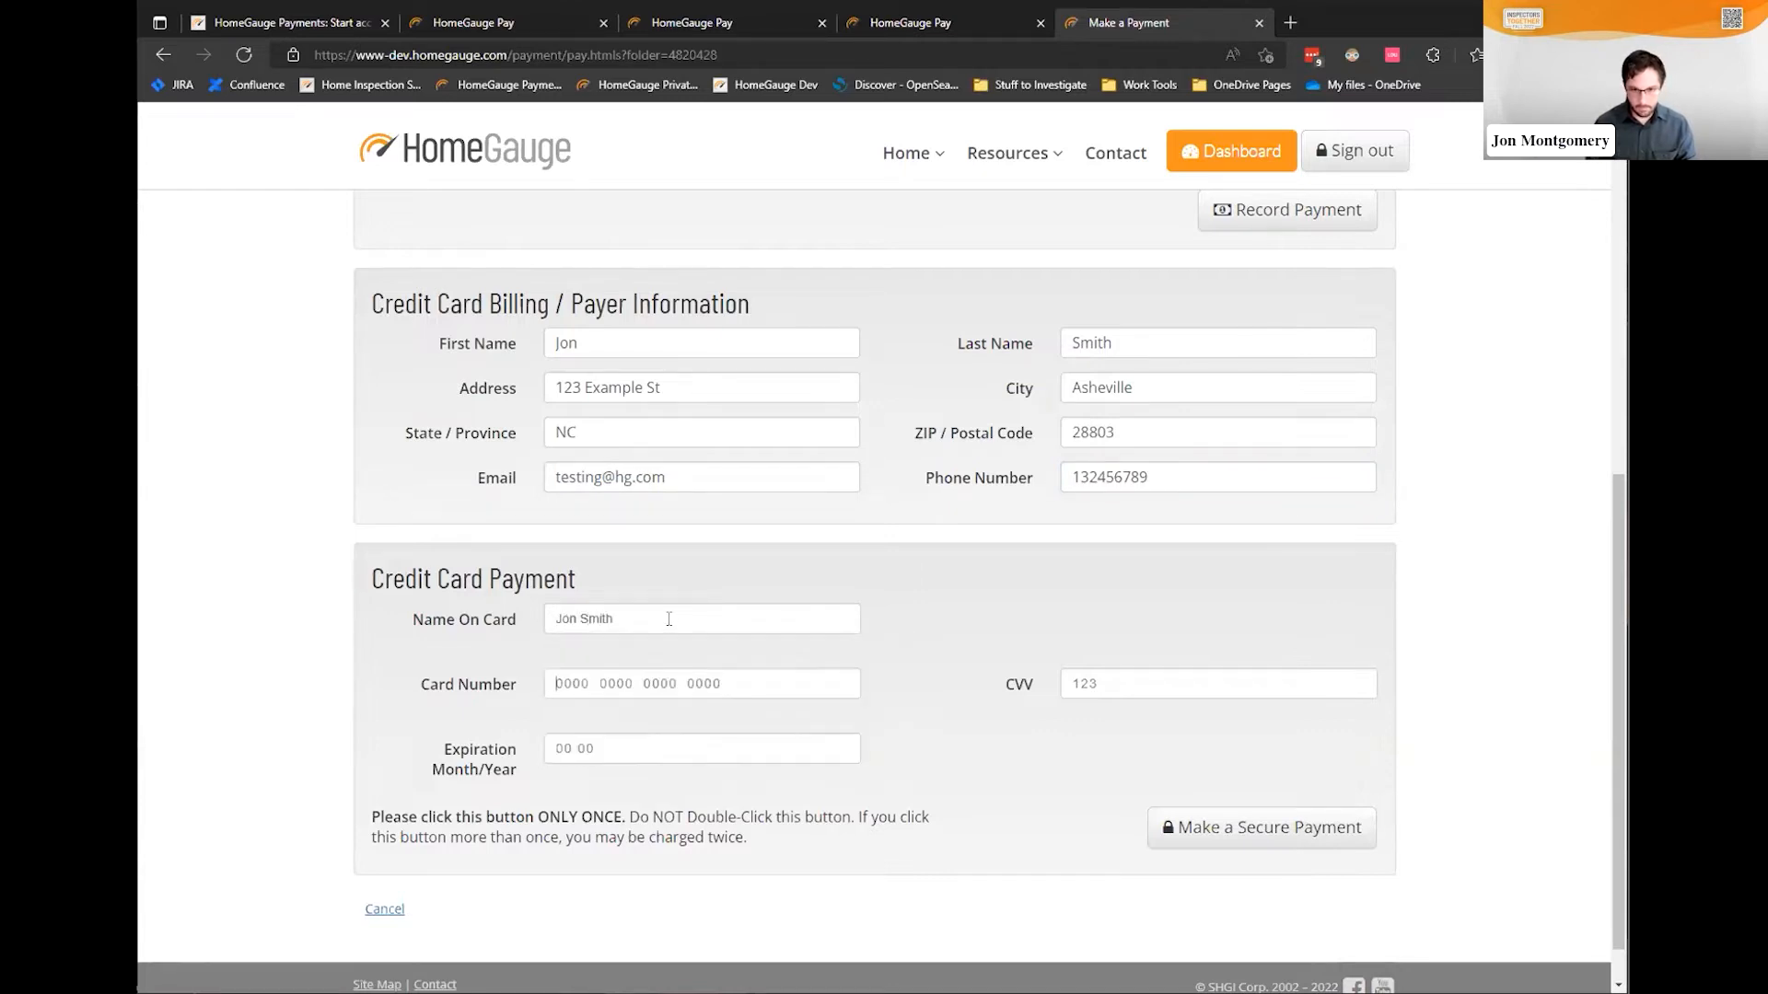
type("4111")
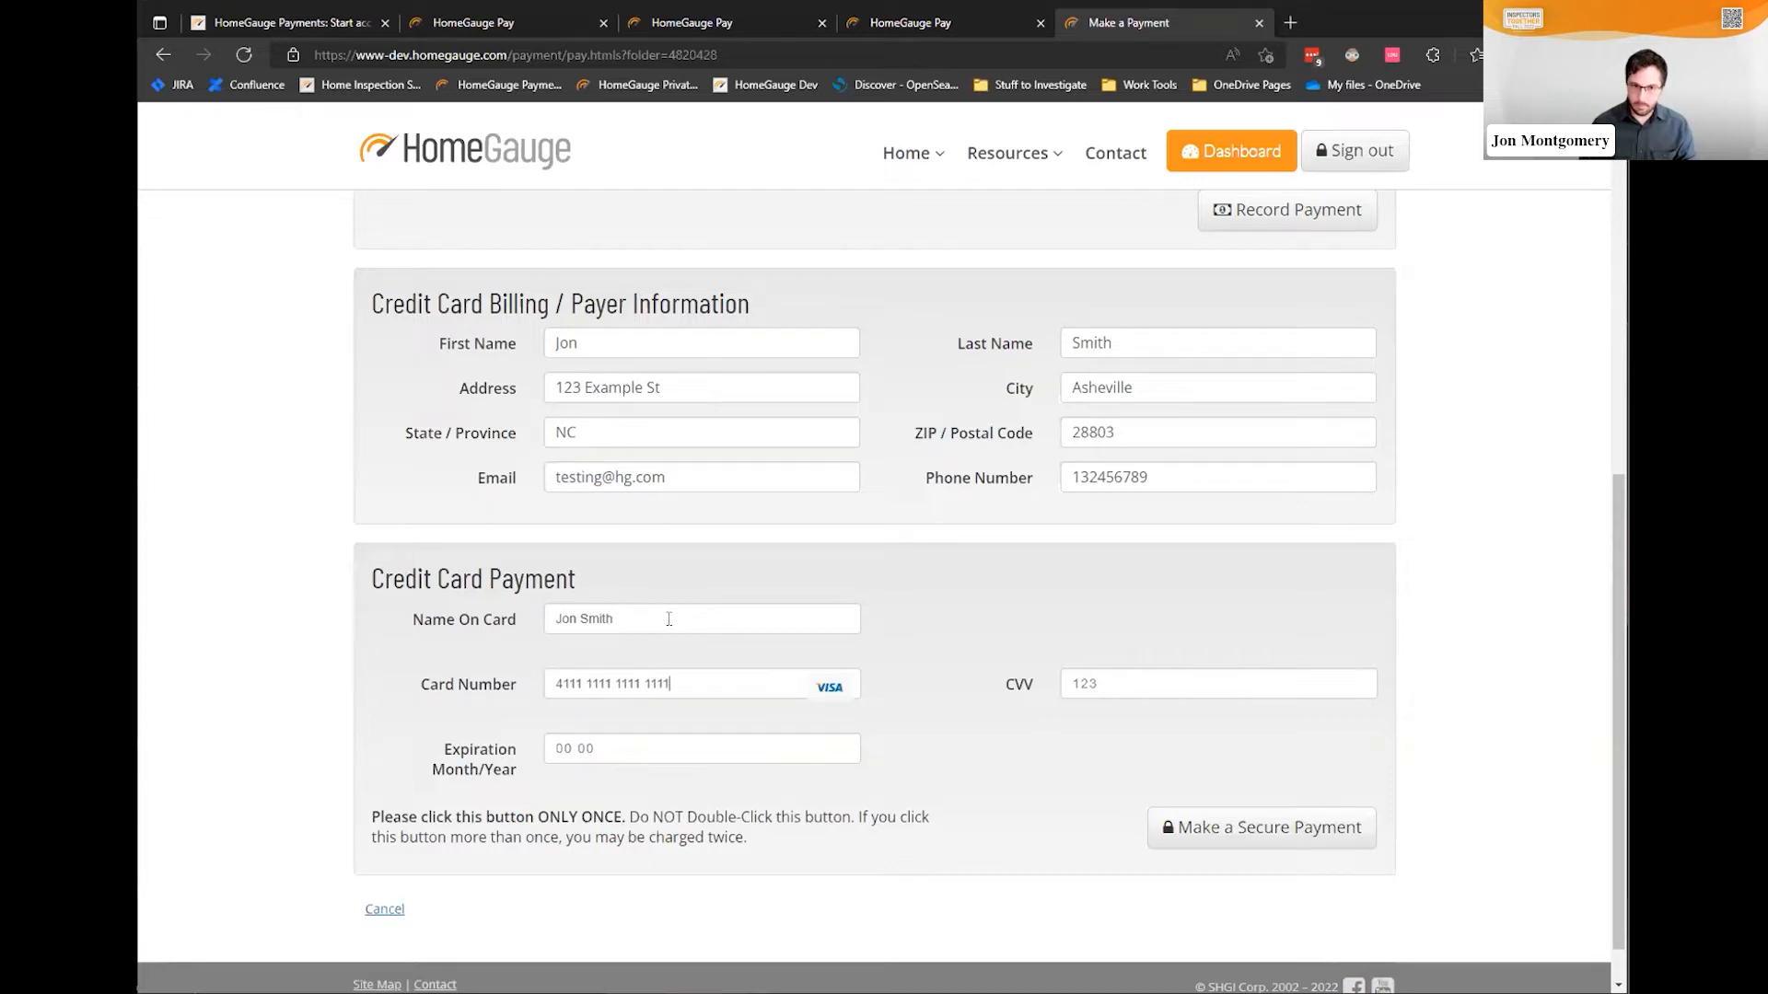
type(" 1111 1111 1111")
left_click(576, 748)
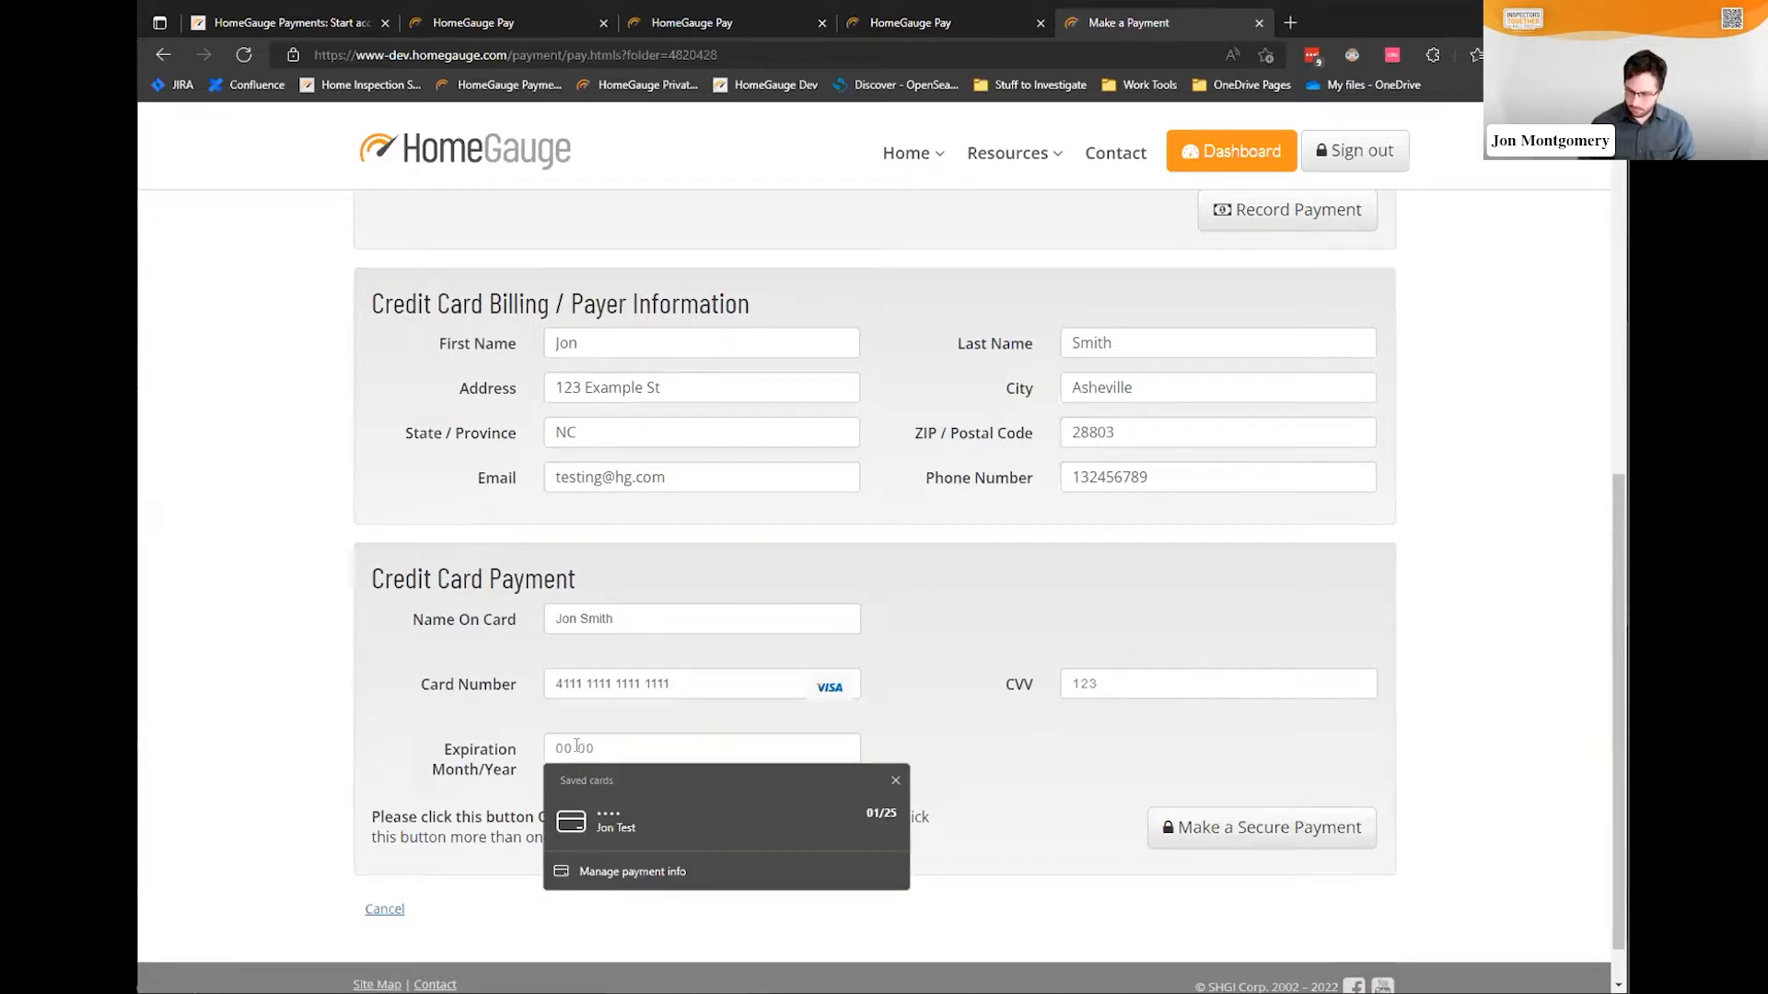
type("0326")
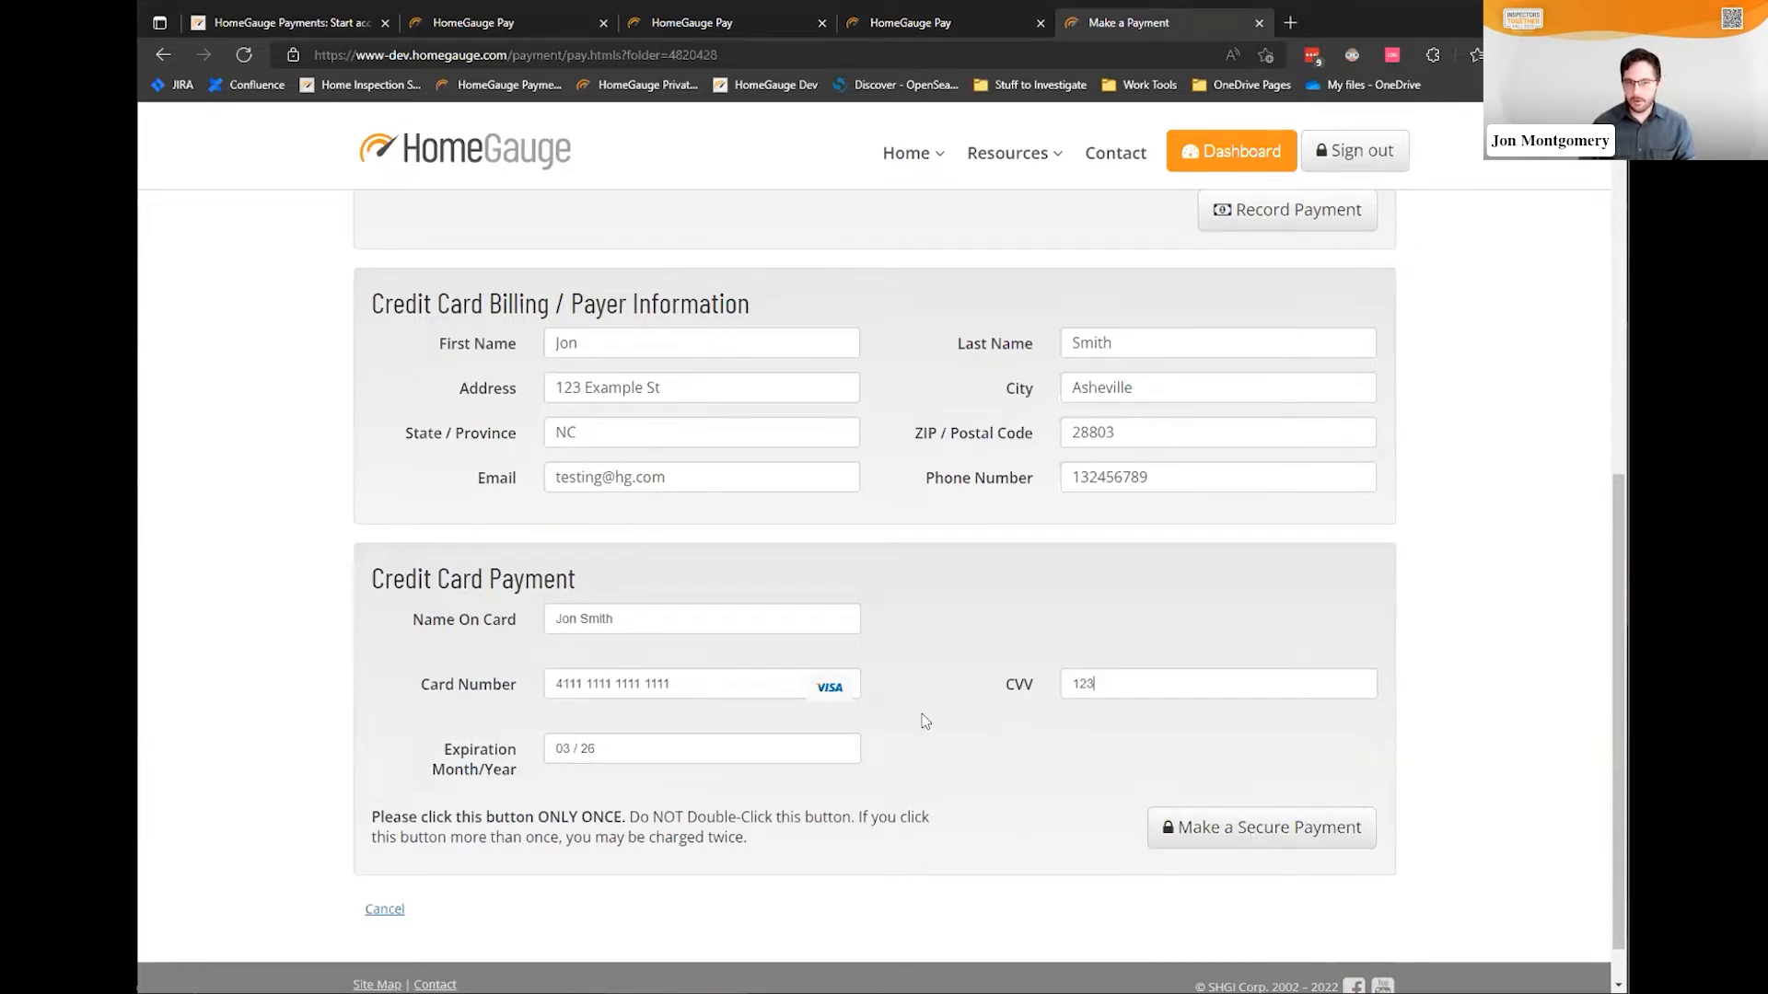
left_click(1267, 841)
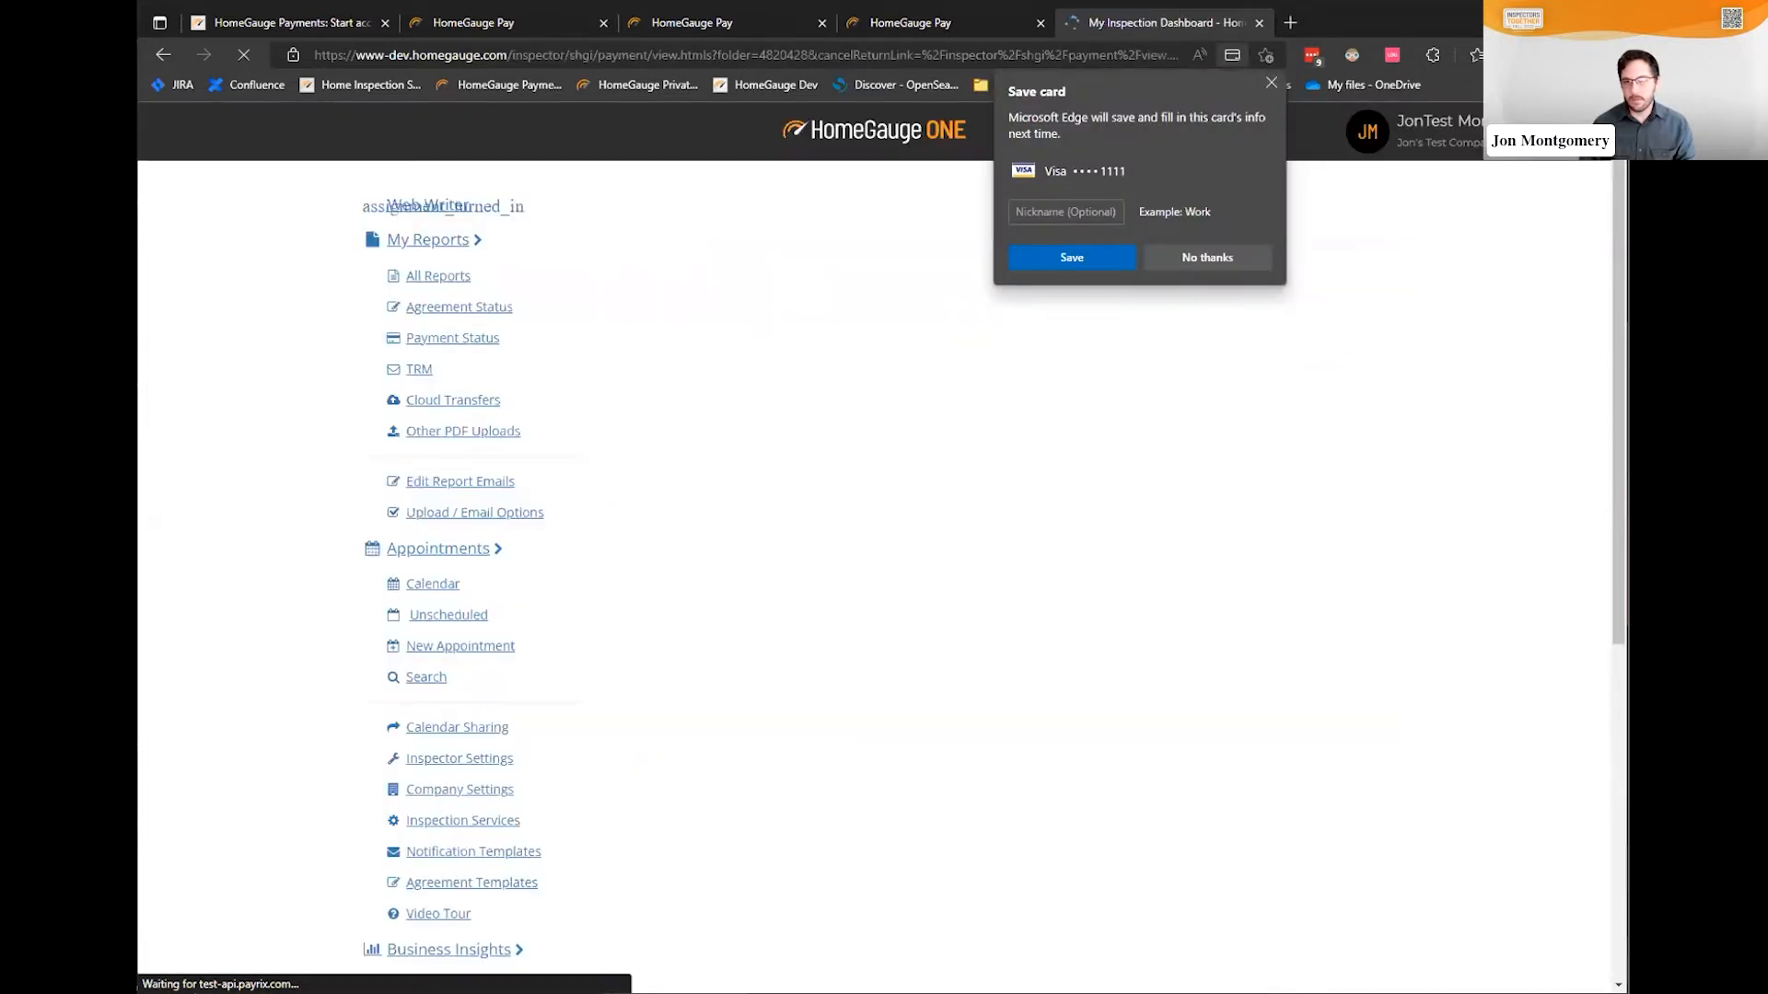
Decline saving the card in Edge and open the receipt for the $1,000 payment
left_click(1270, 84)
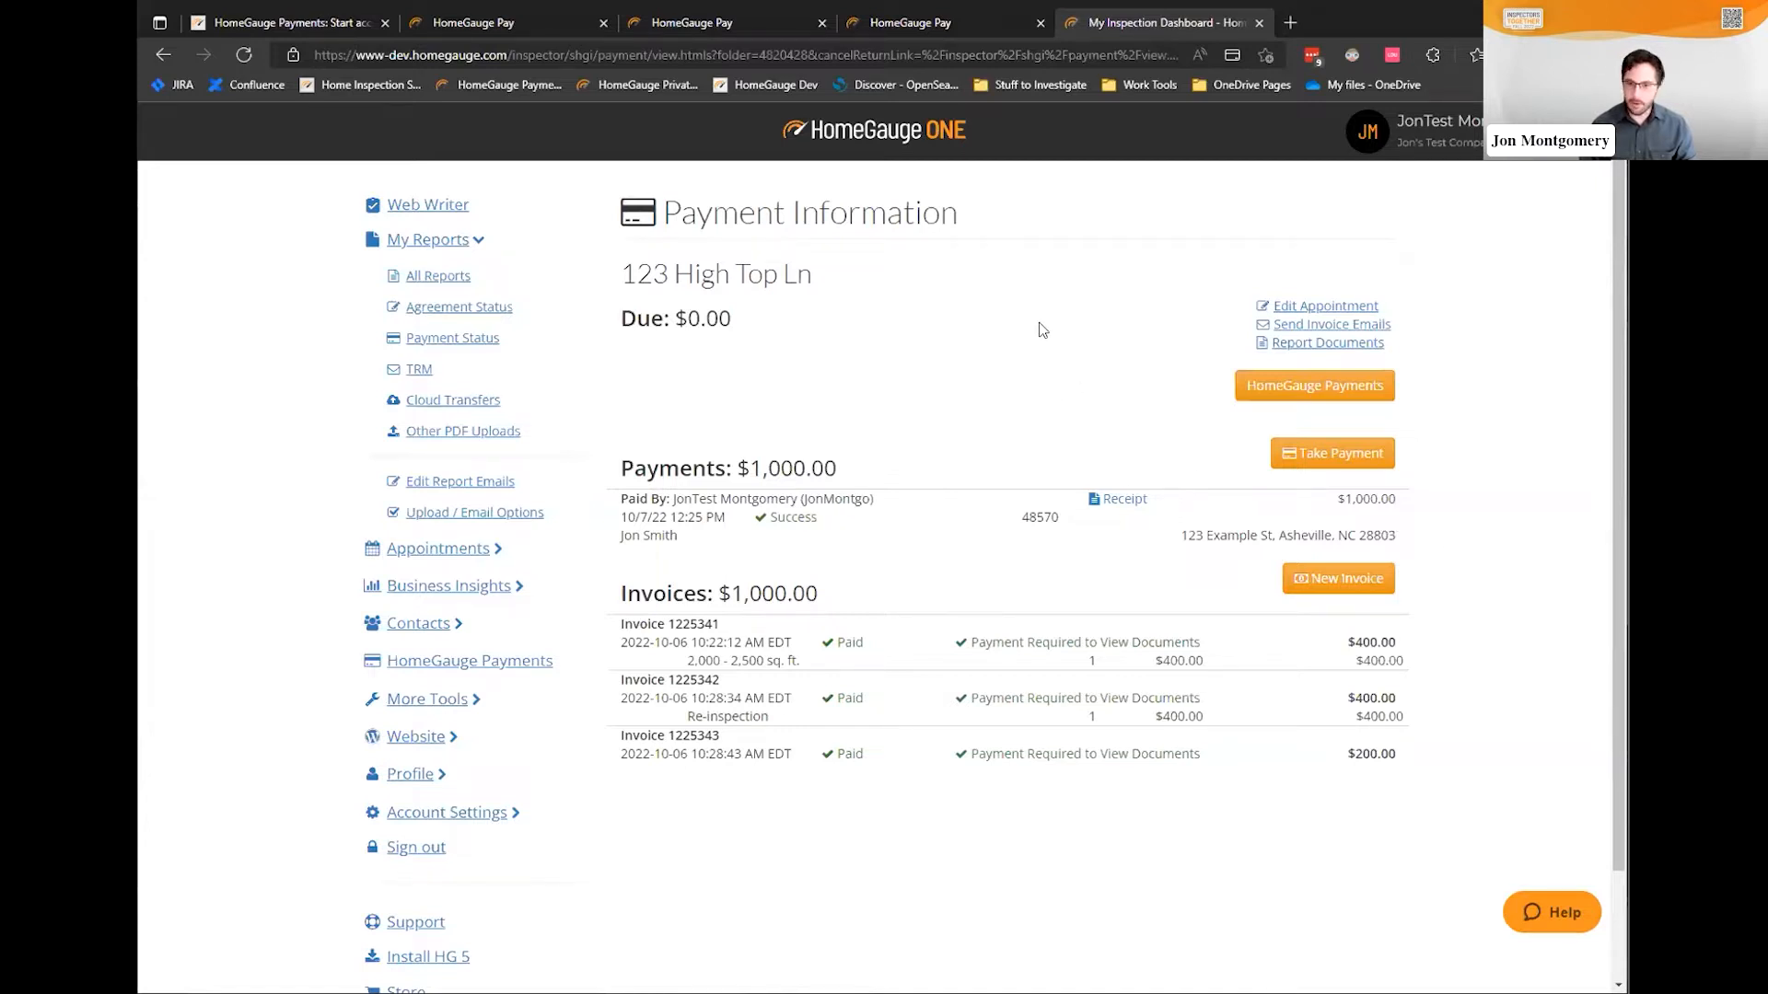
left_click(1123, 502)
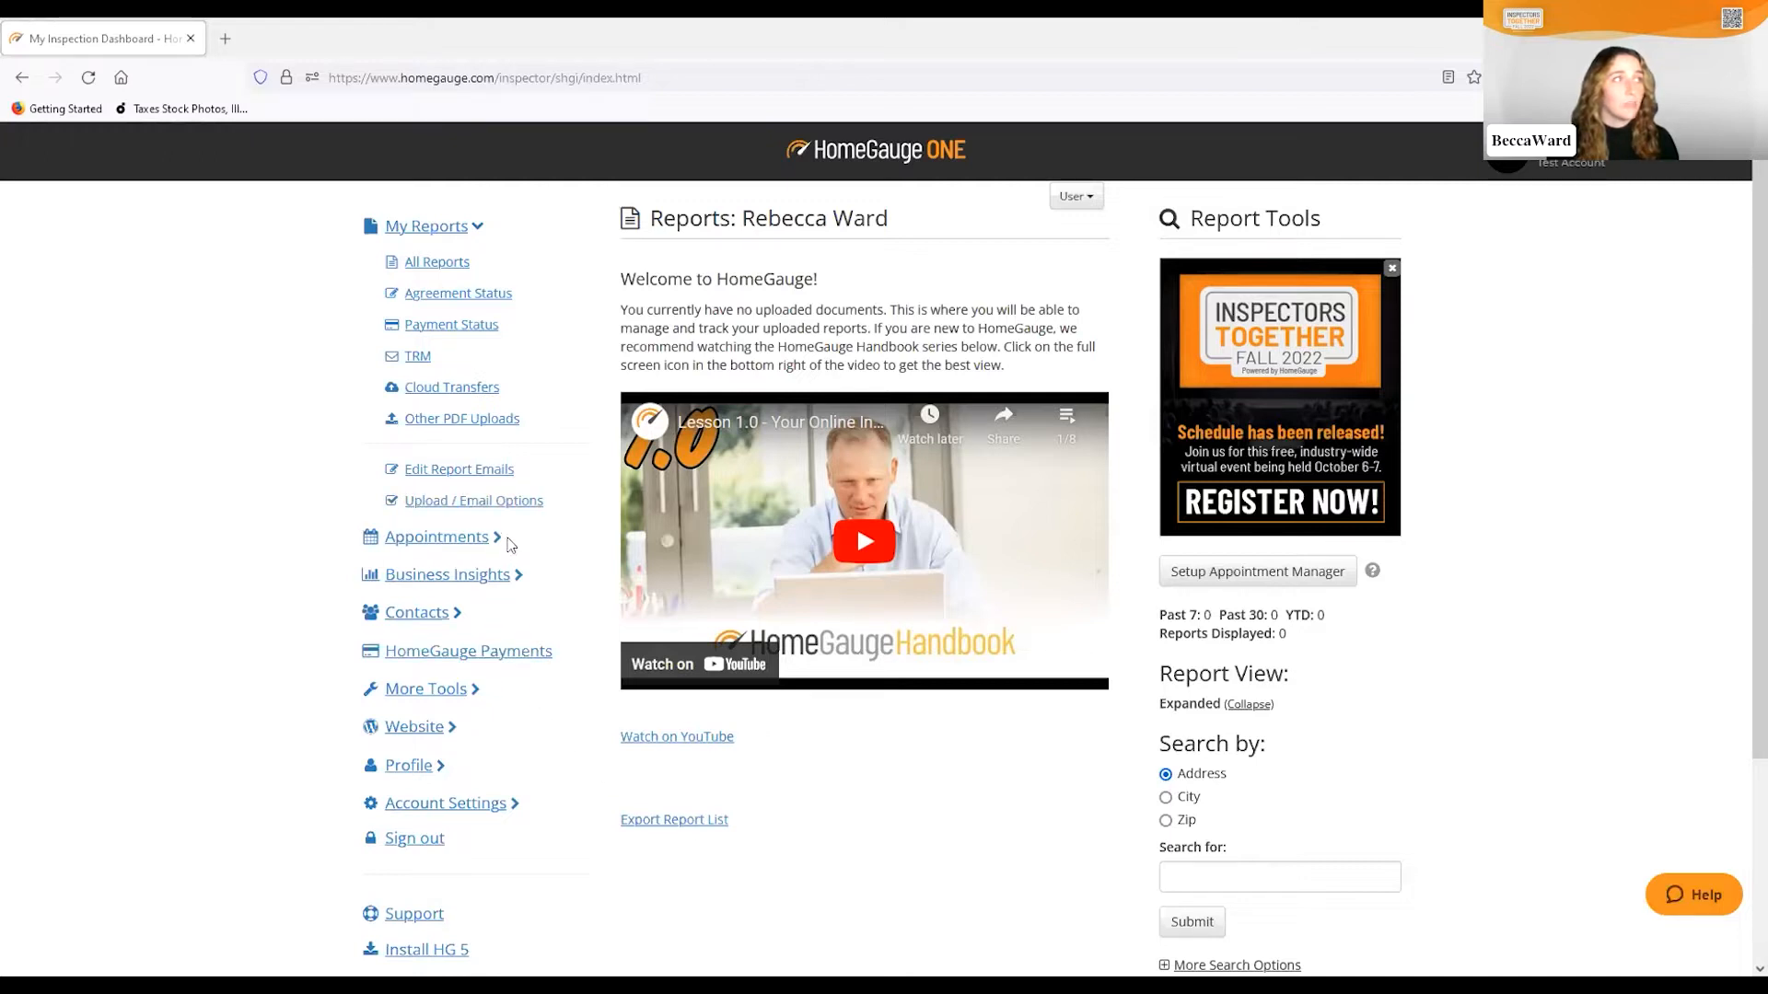
Accept the electronic signature terms under Agreement Templates and begin a new inspection agreement
left_click(442, 543)
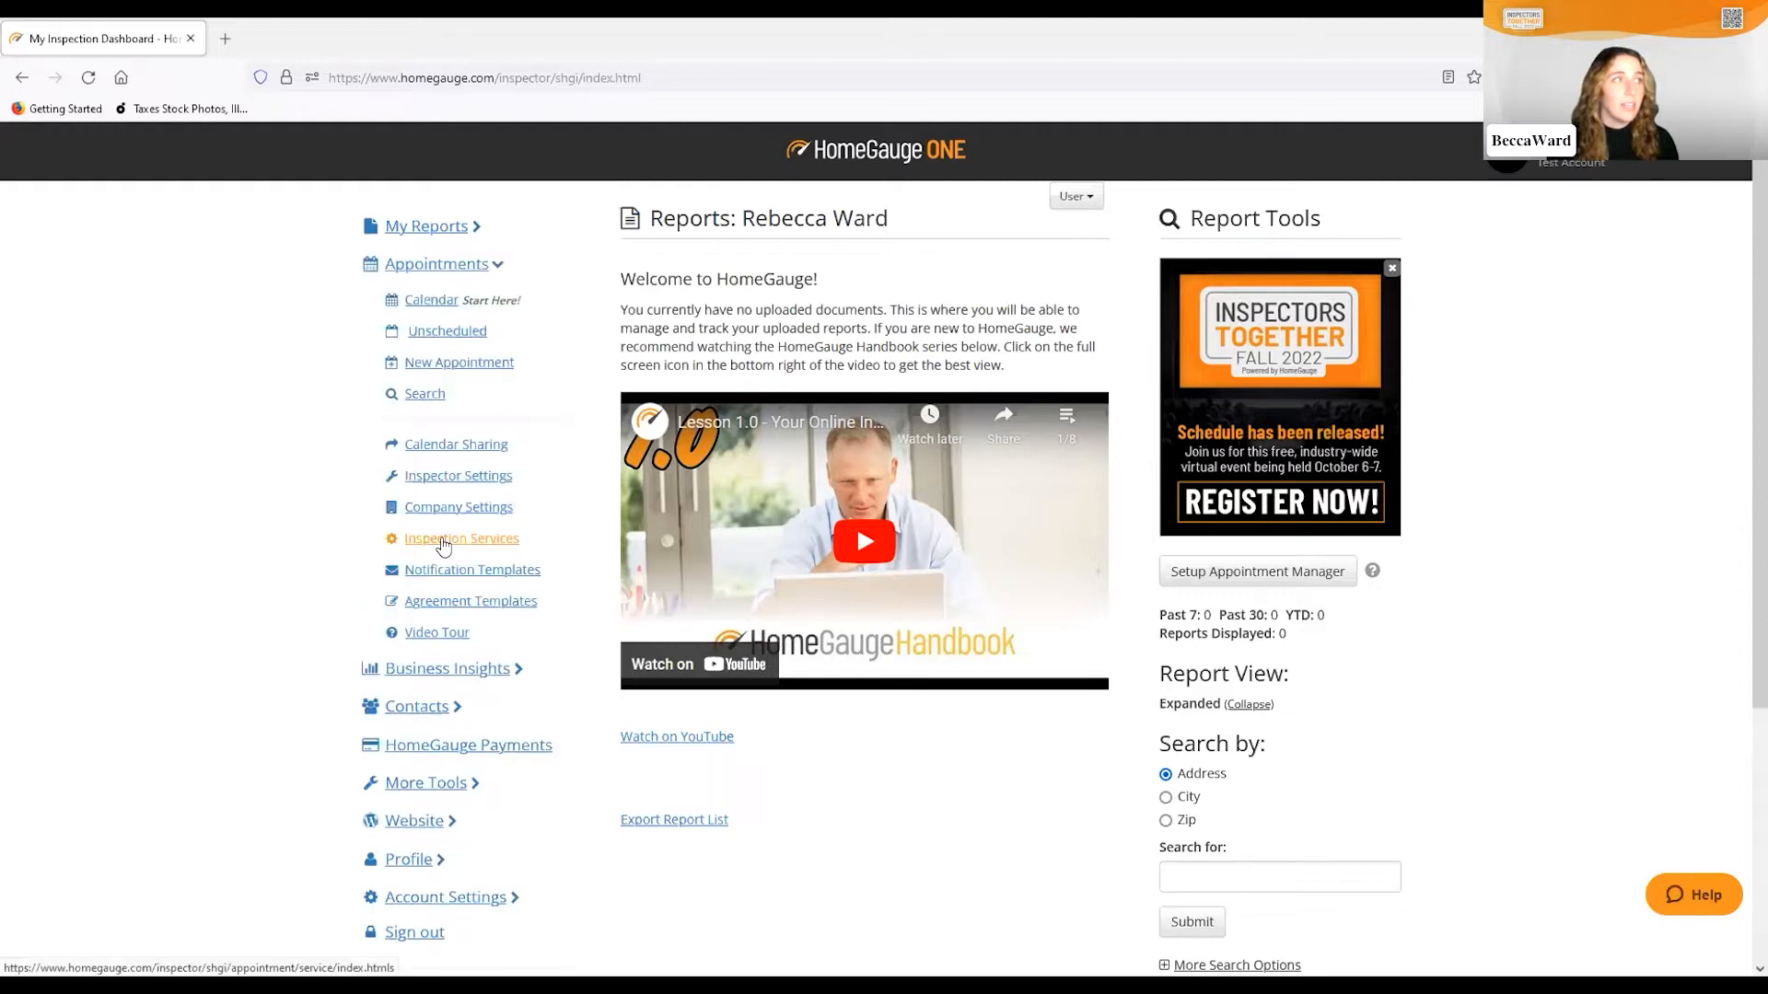
left_click(515, 610)
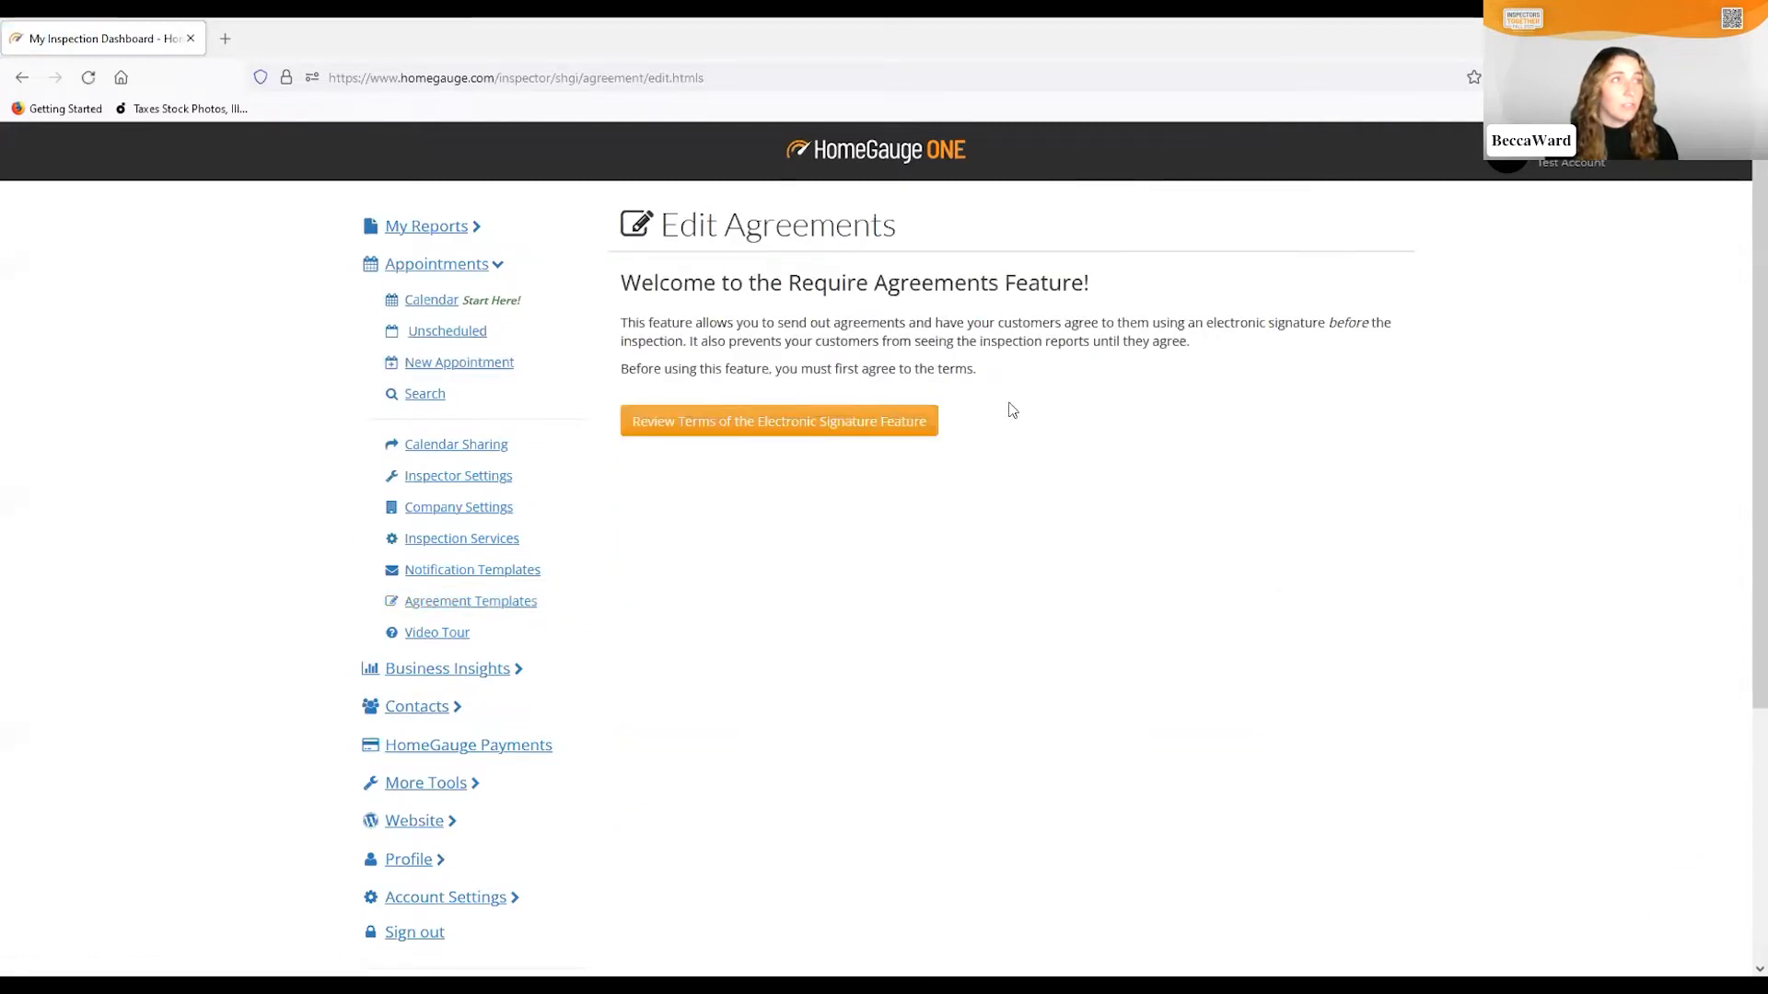
left_click(798, 433)
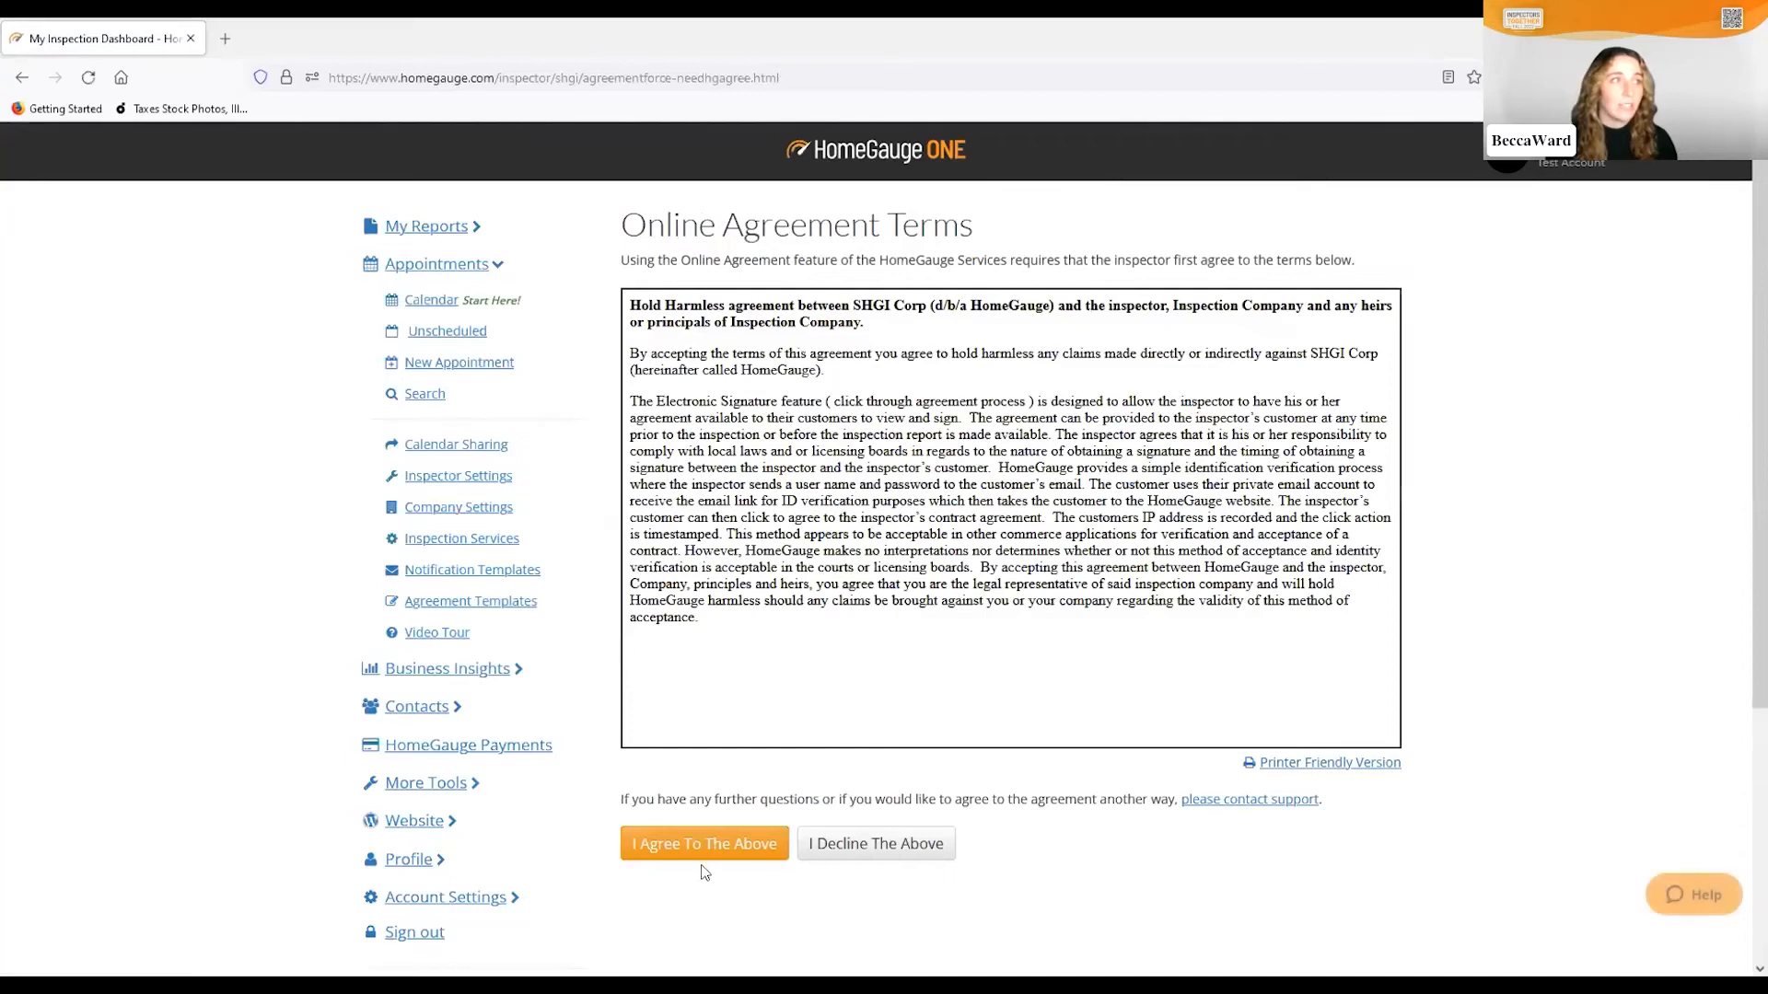
left_click(714, 853)
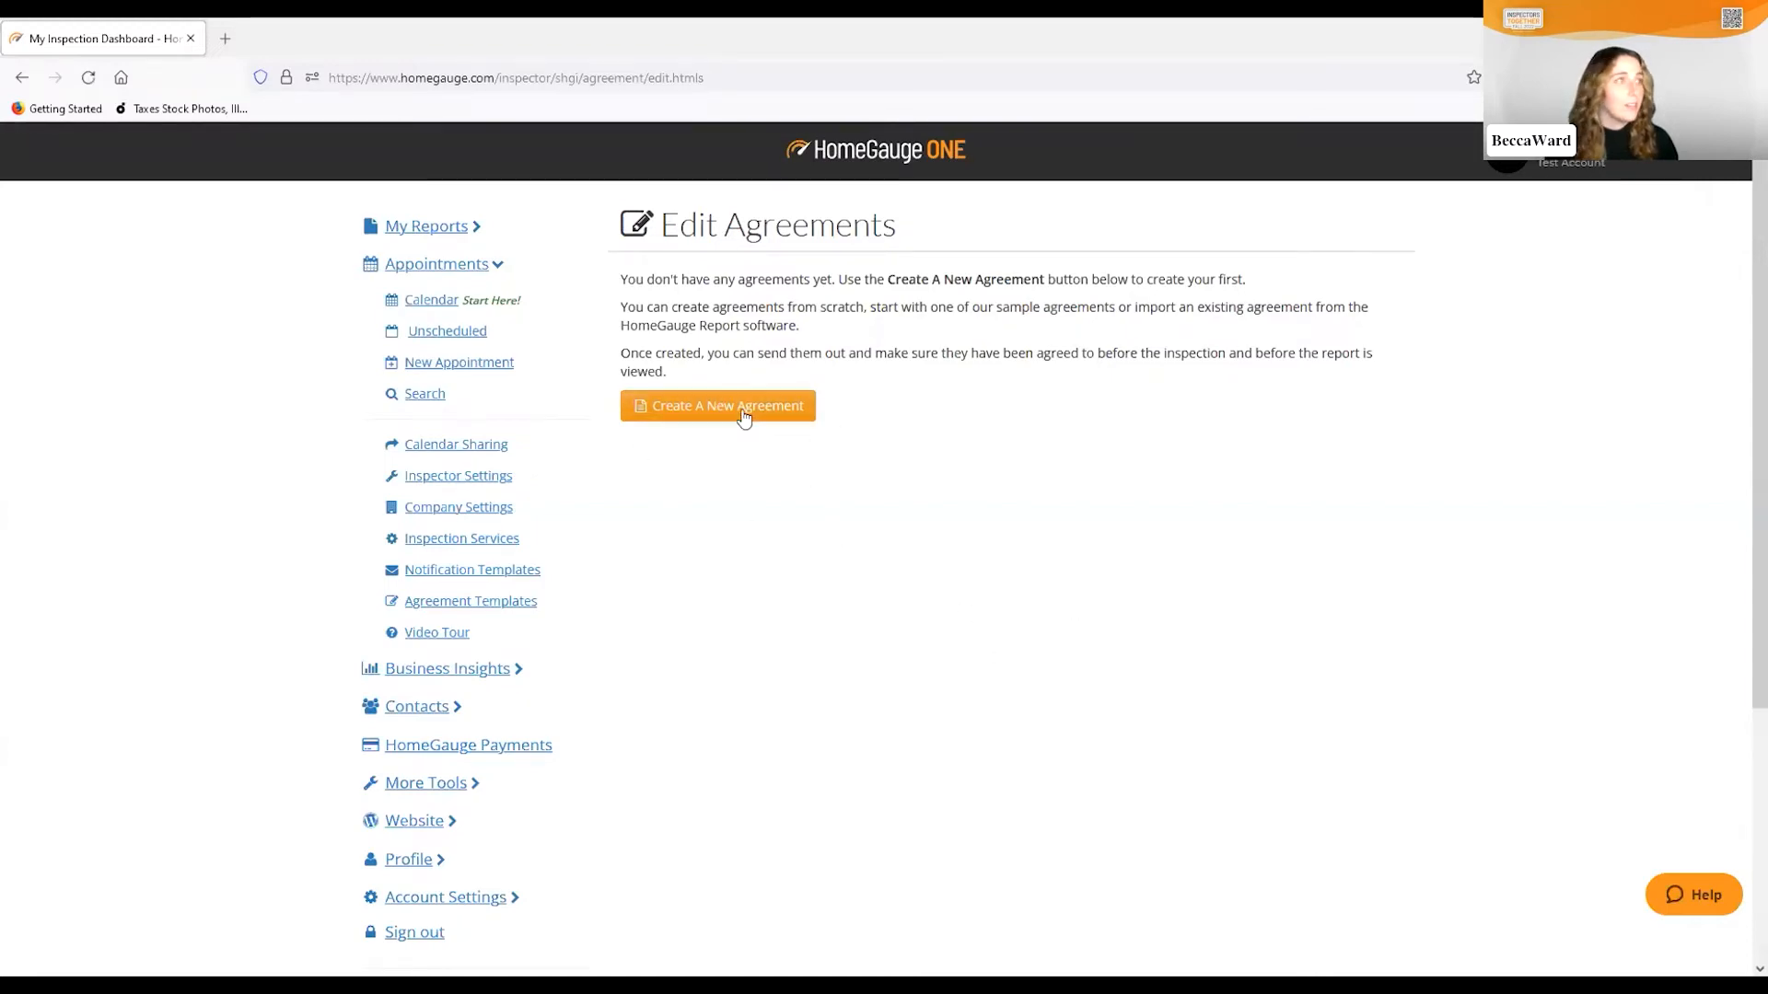
left_click(715, 419)
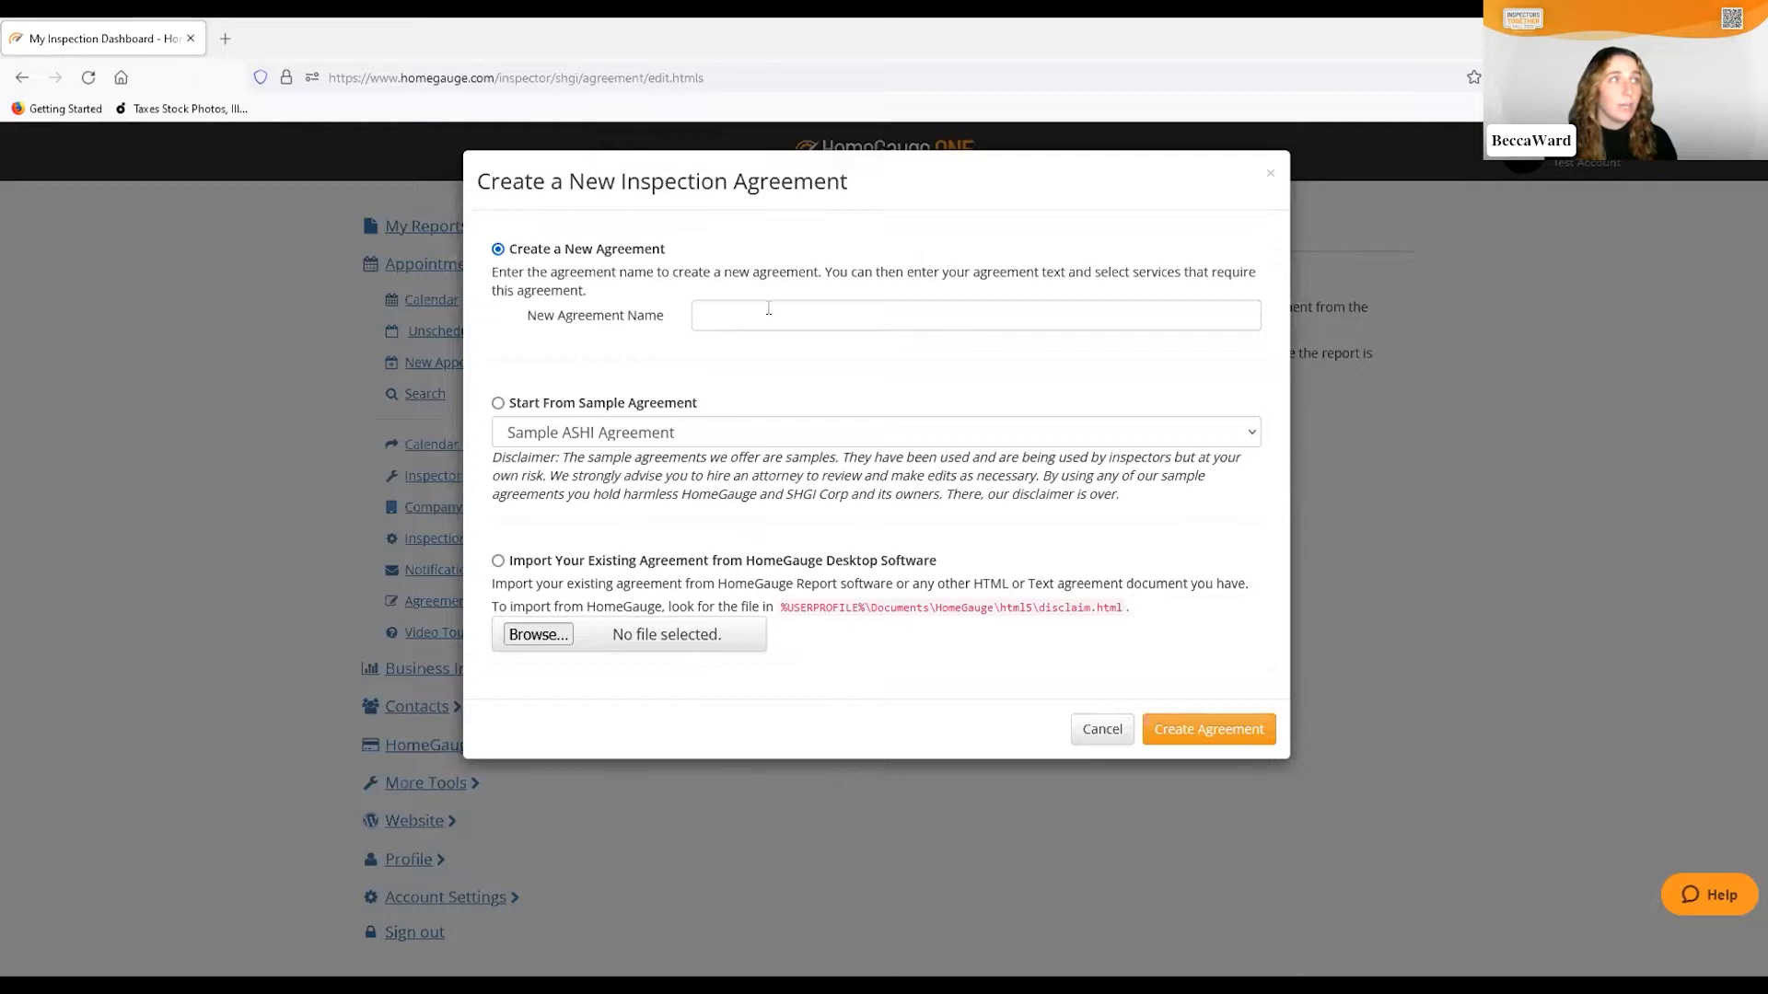
Create a new agreement starting from the Sample HomeGauge Agreement
left_click(499, 404)
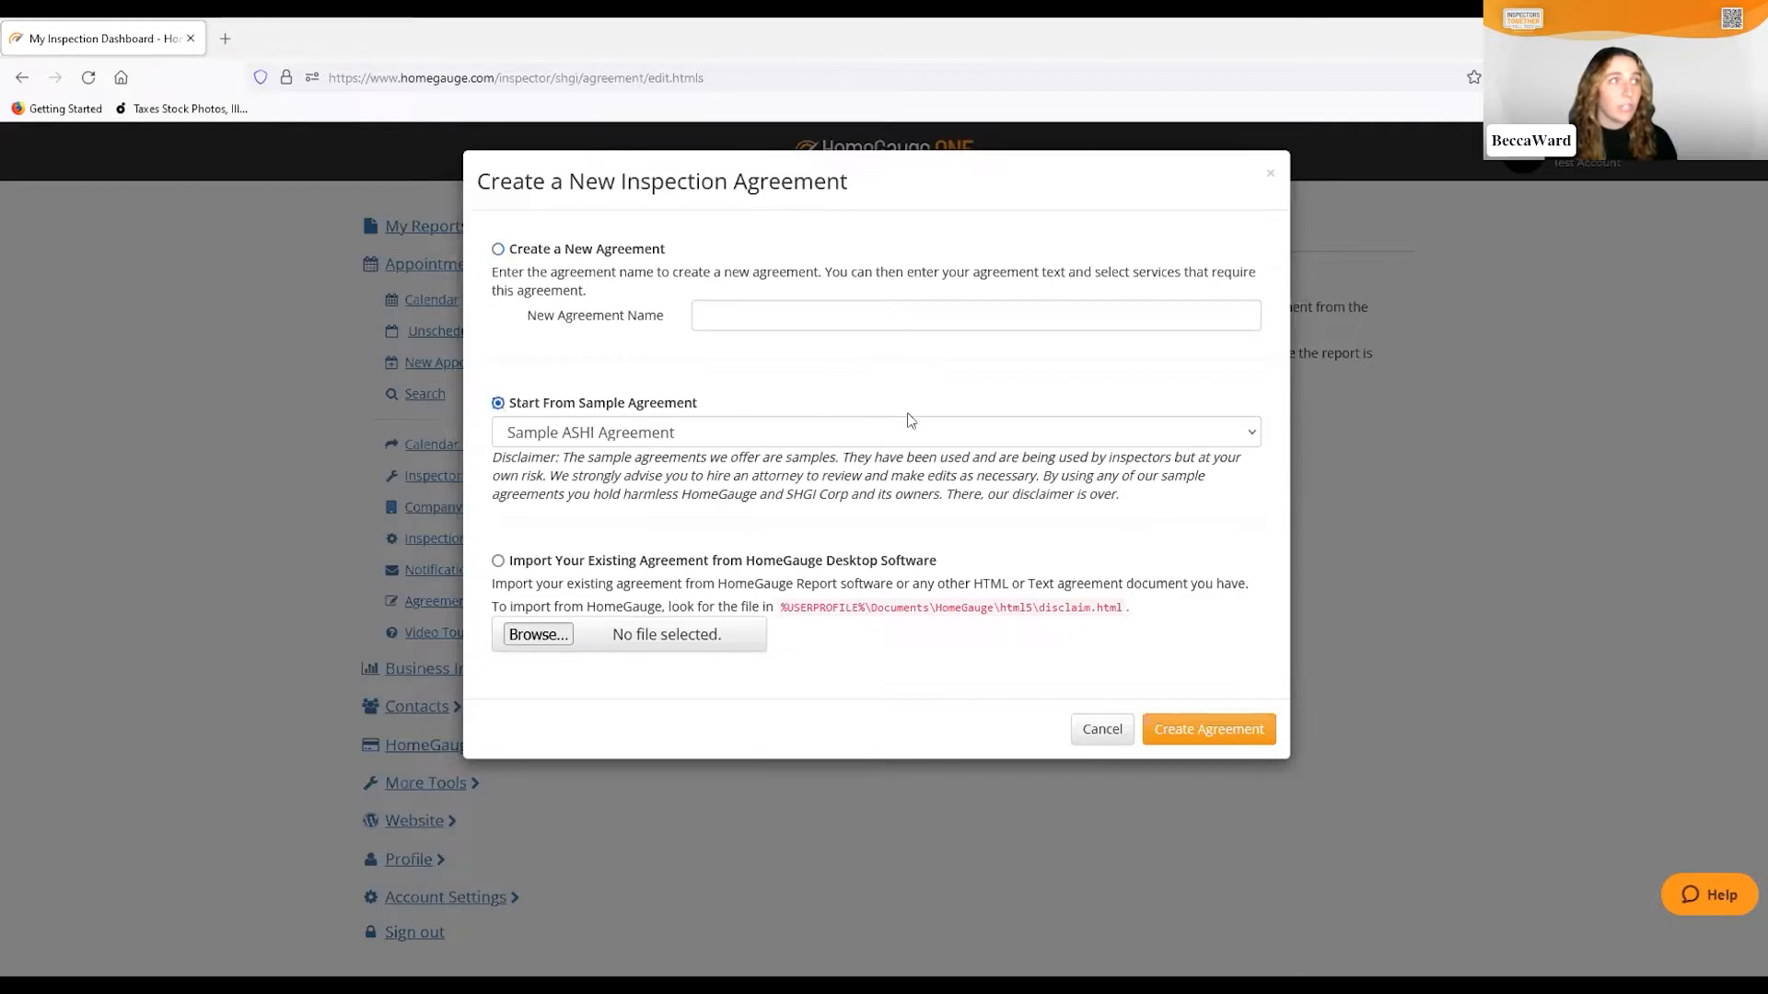
left_click(1252, 434)
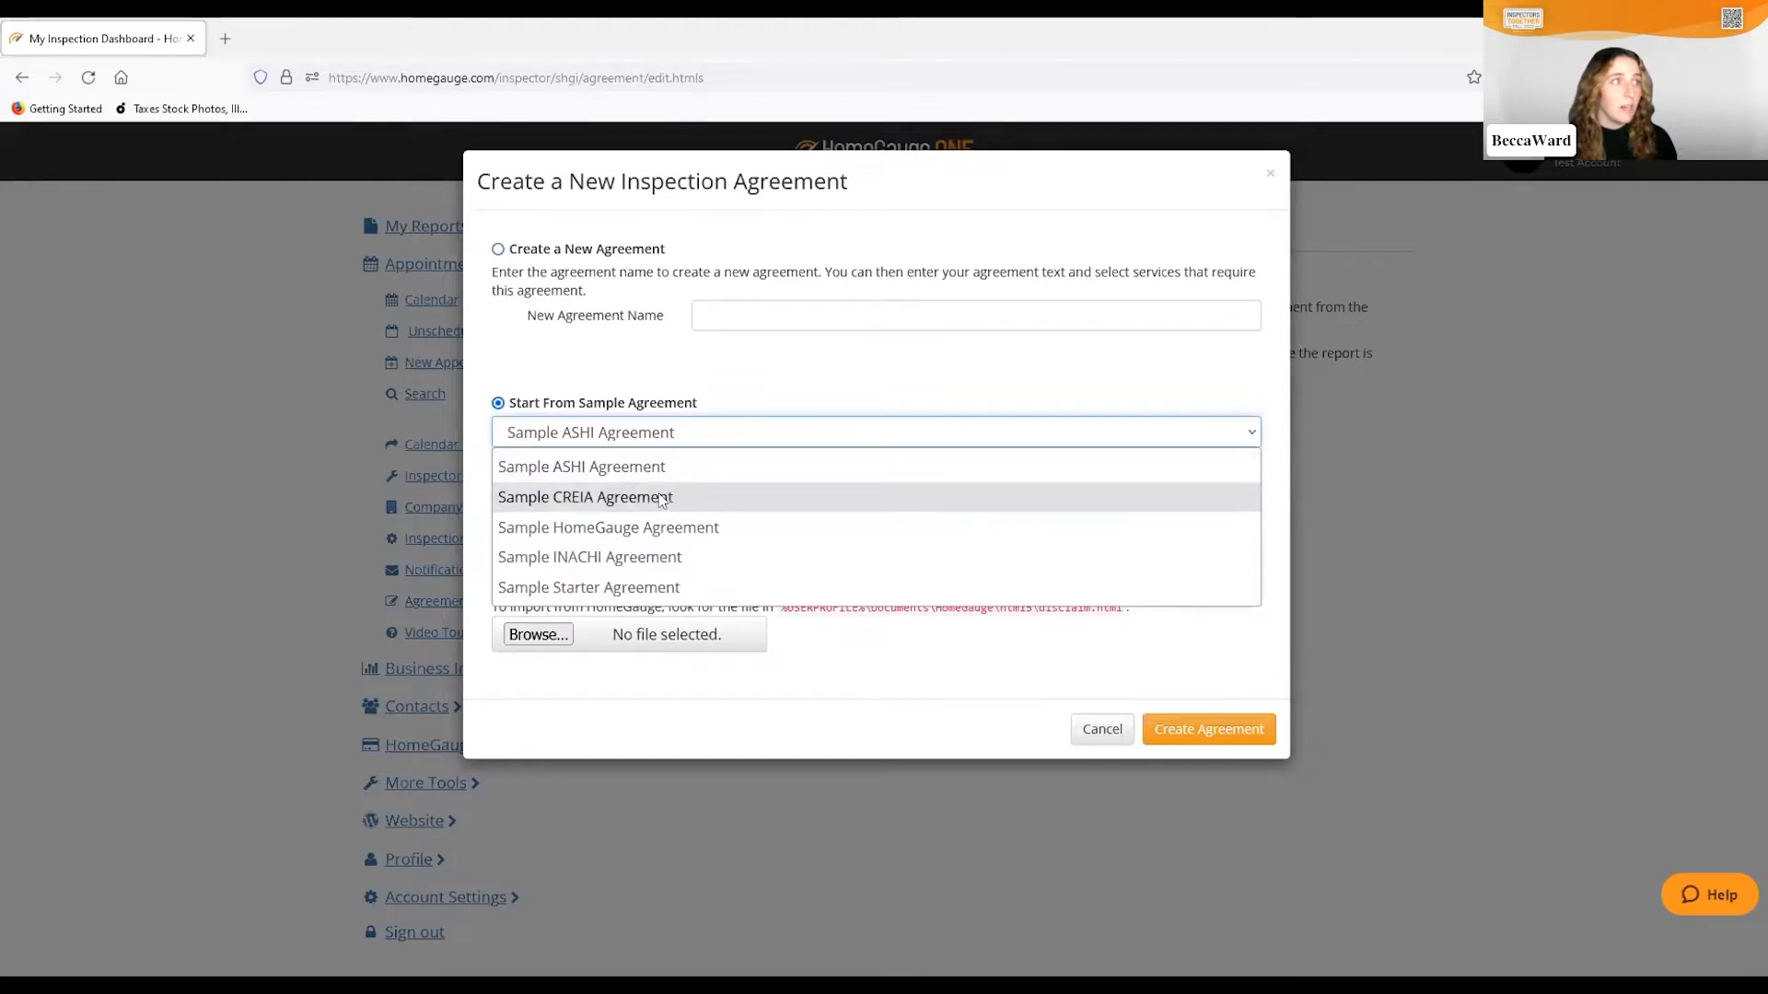
left_click(699, 531)
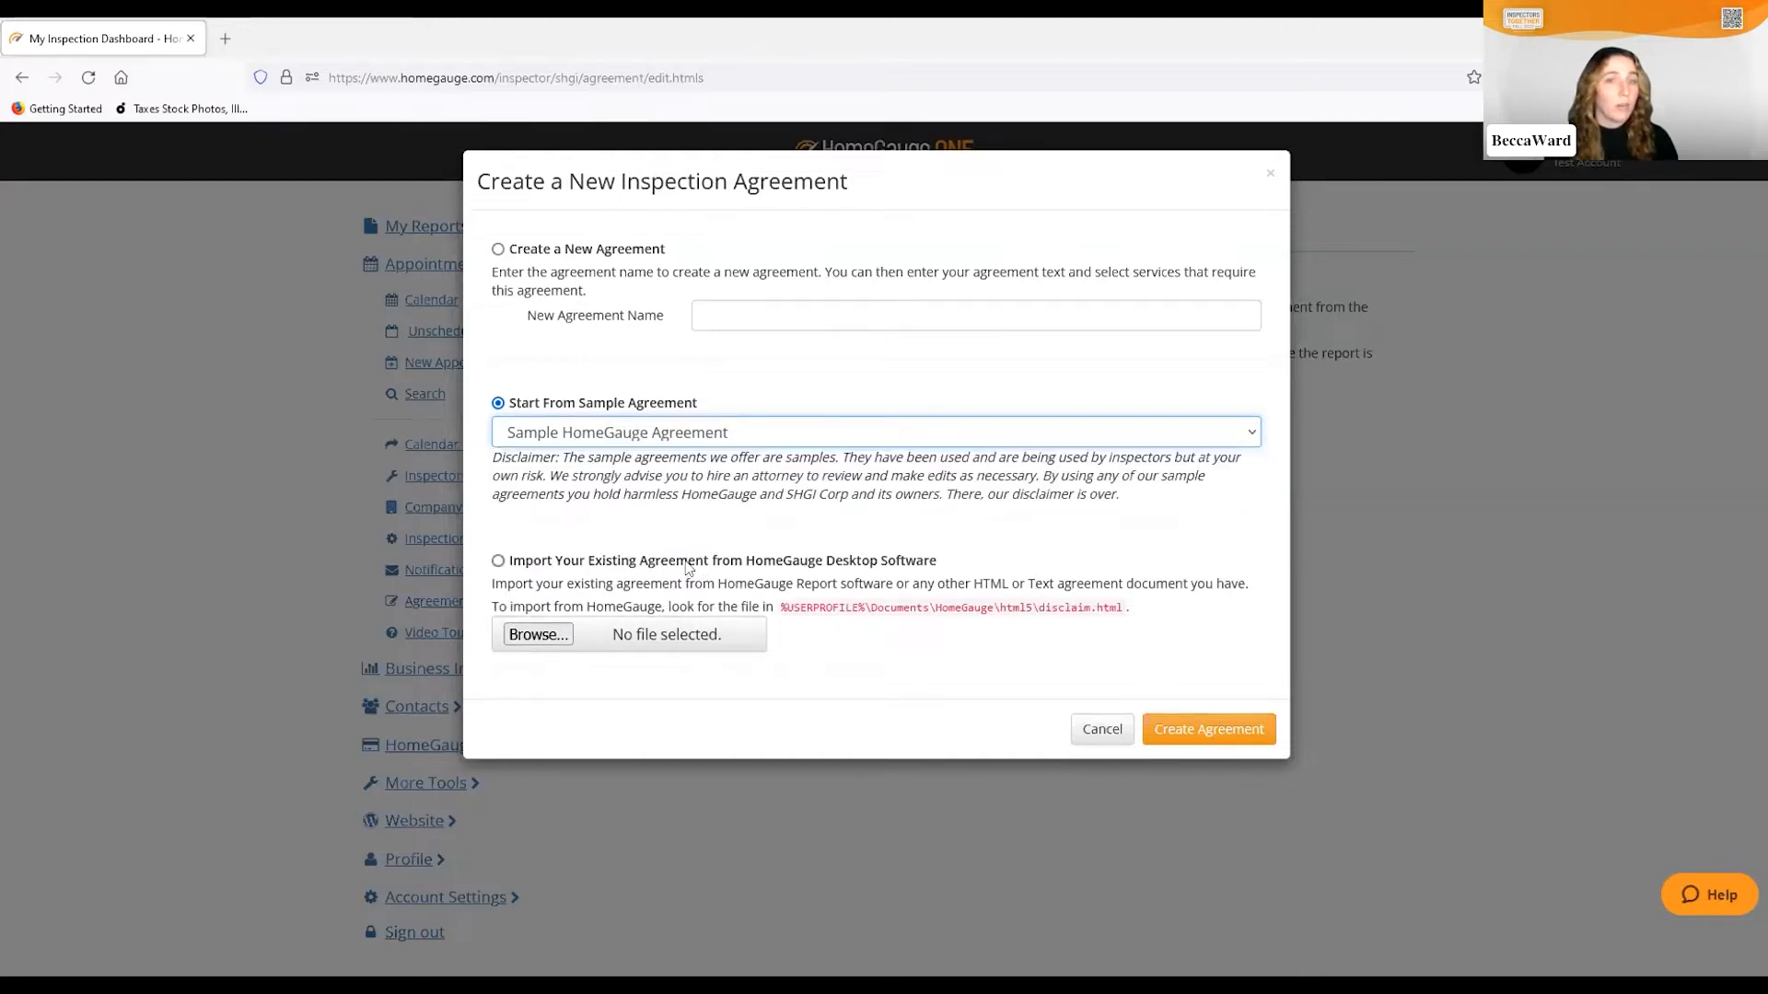
left_click(1209, 732)
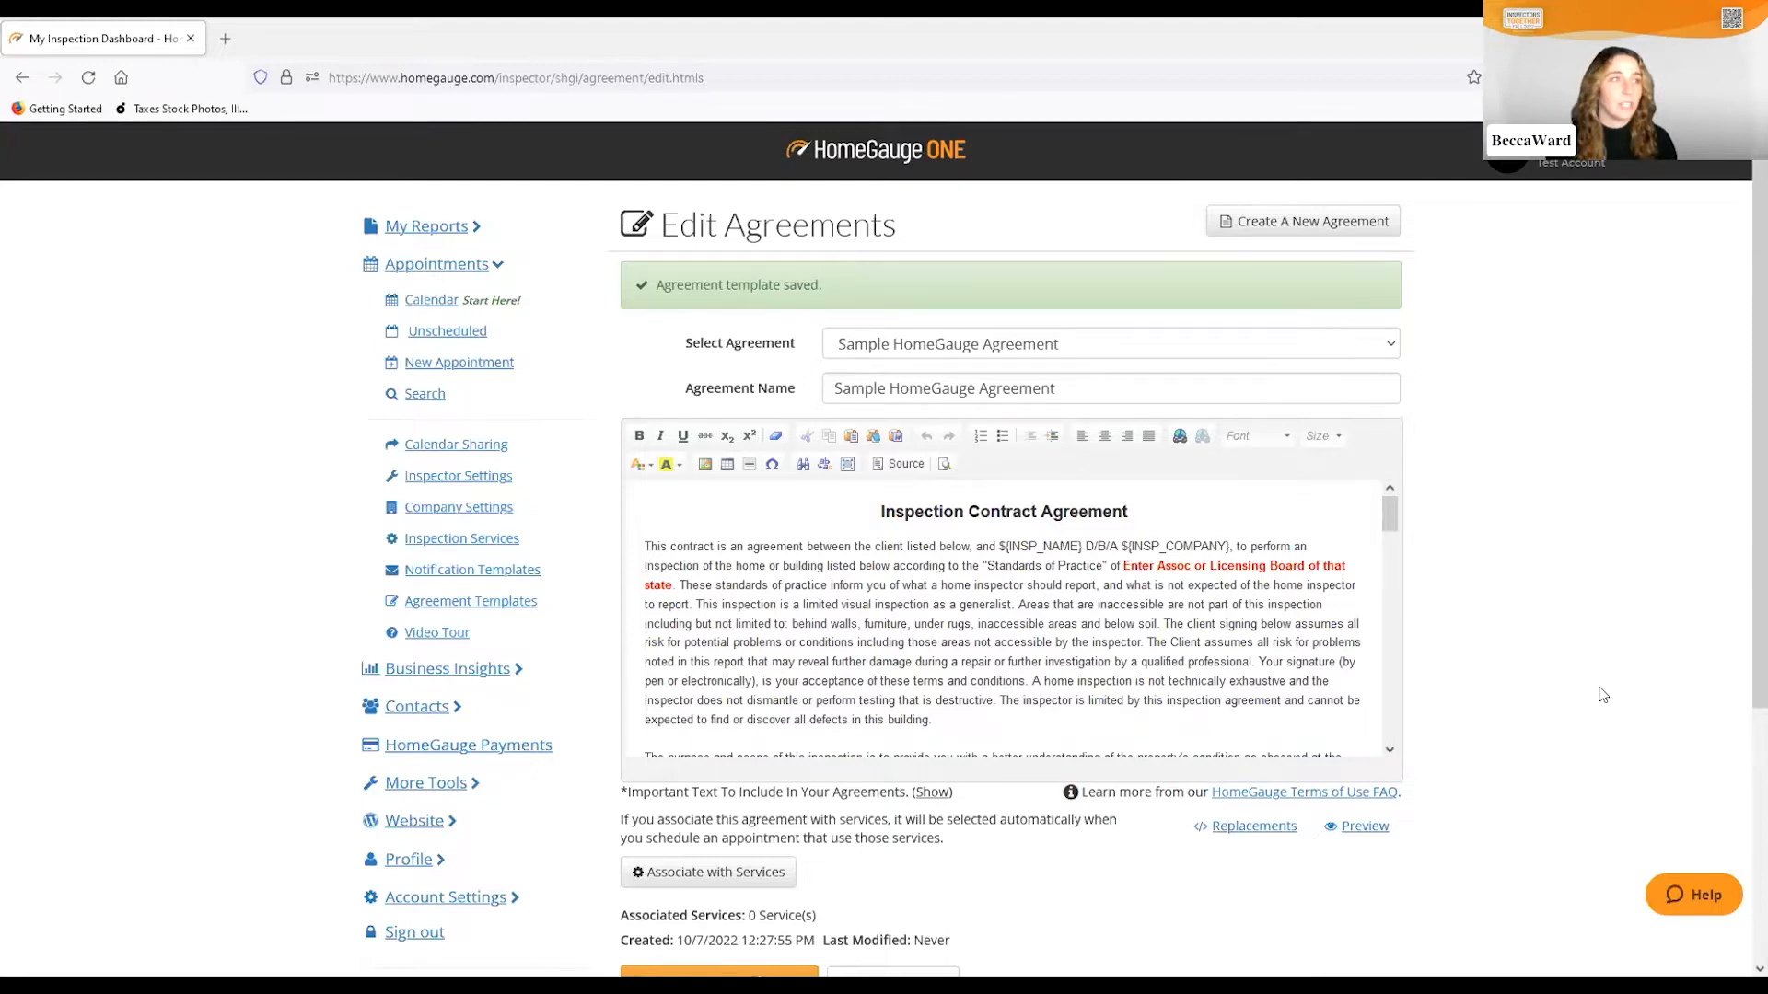
Save the agreement changes and go to the Inspection Services page
scroll(1538, 553, "down", 2)
left_click(747, 804)
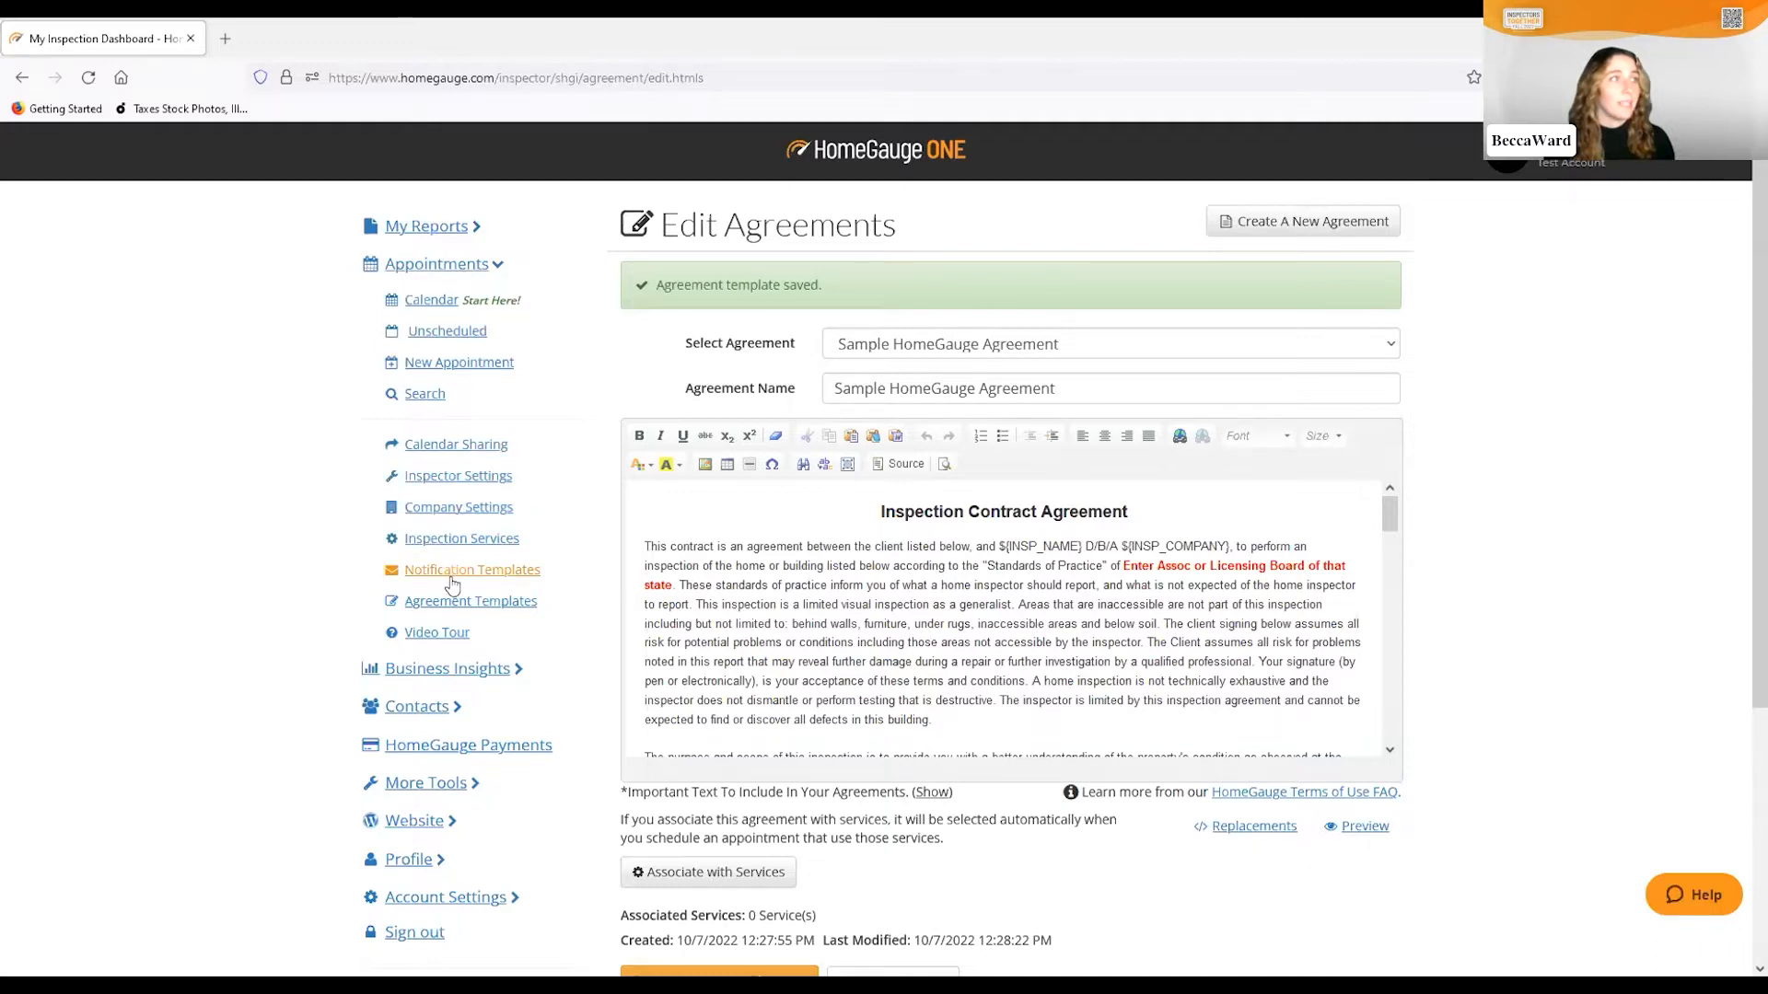
left_click(446, 540)
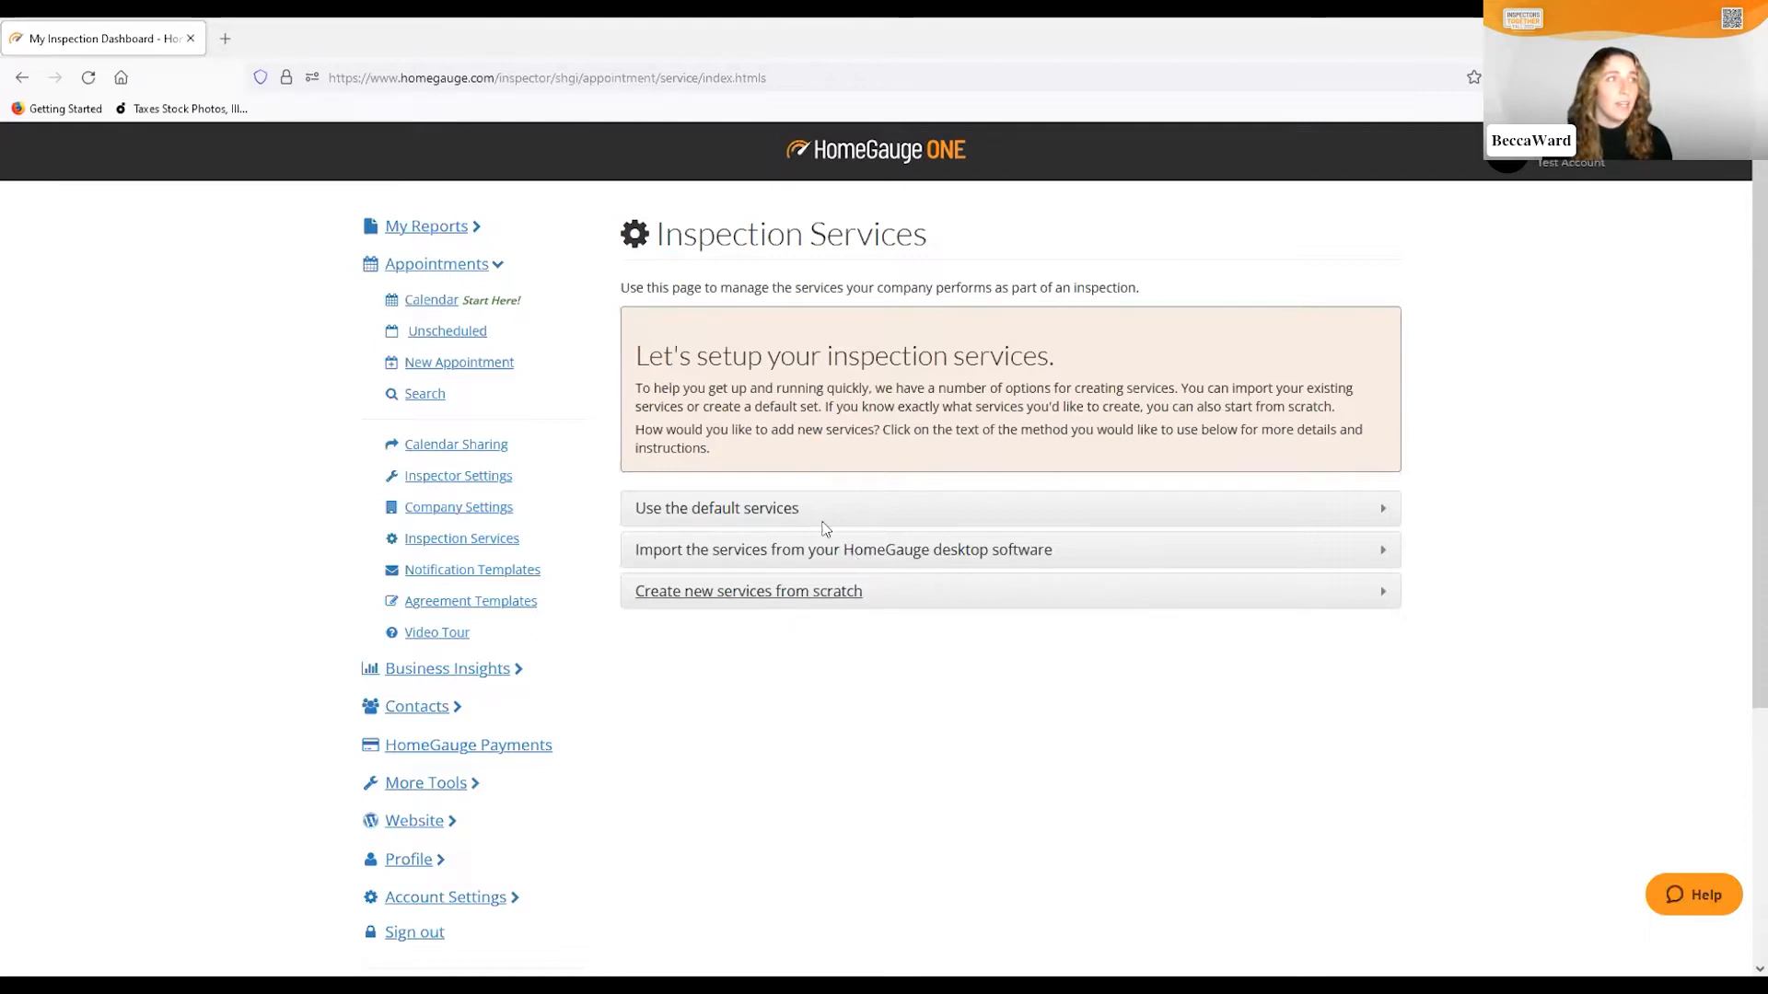
Create the default set of inspection services
left_click(1384, 512)
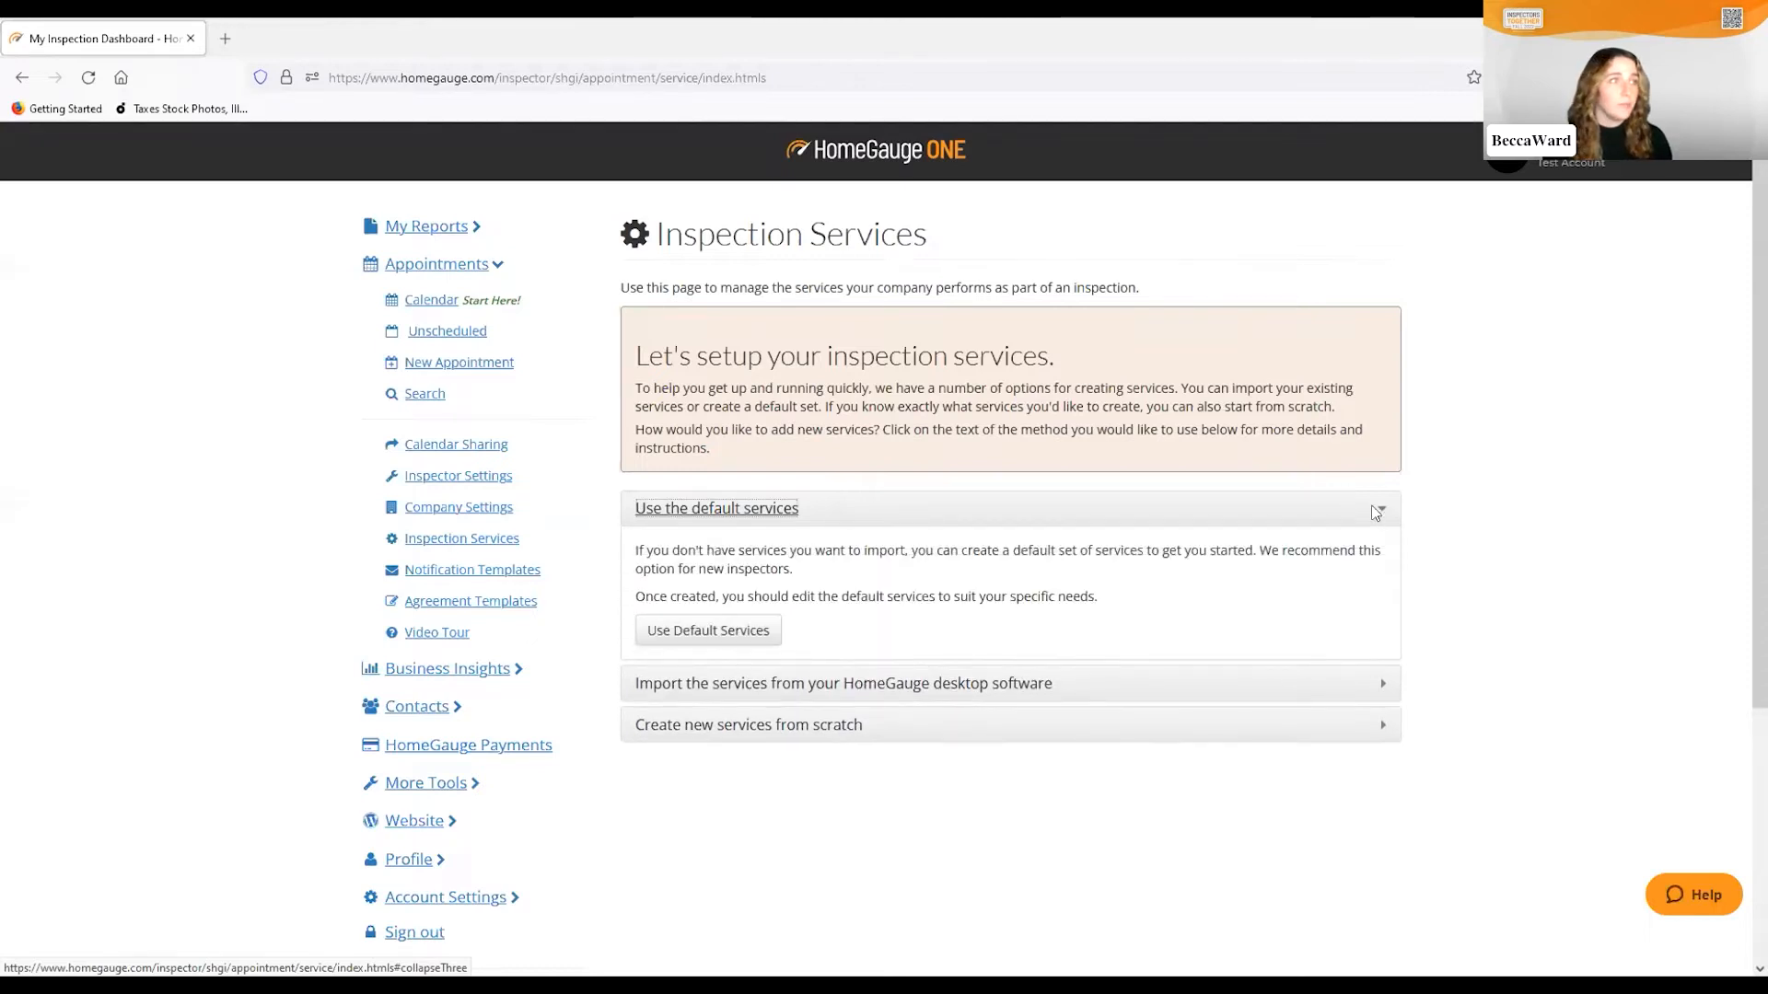
left_click(729, 633)
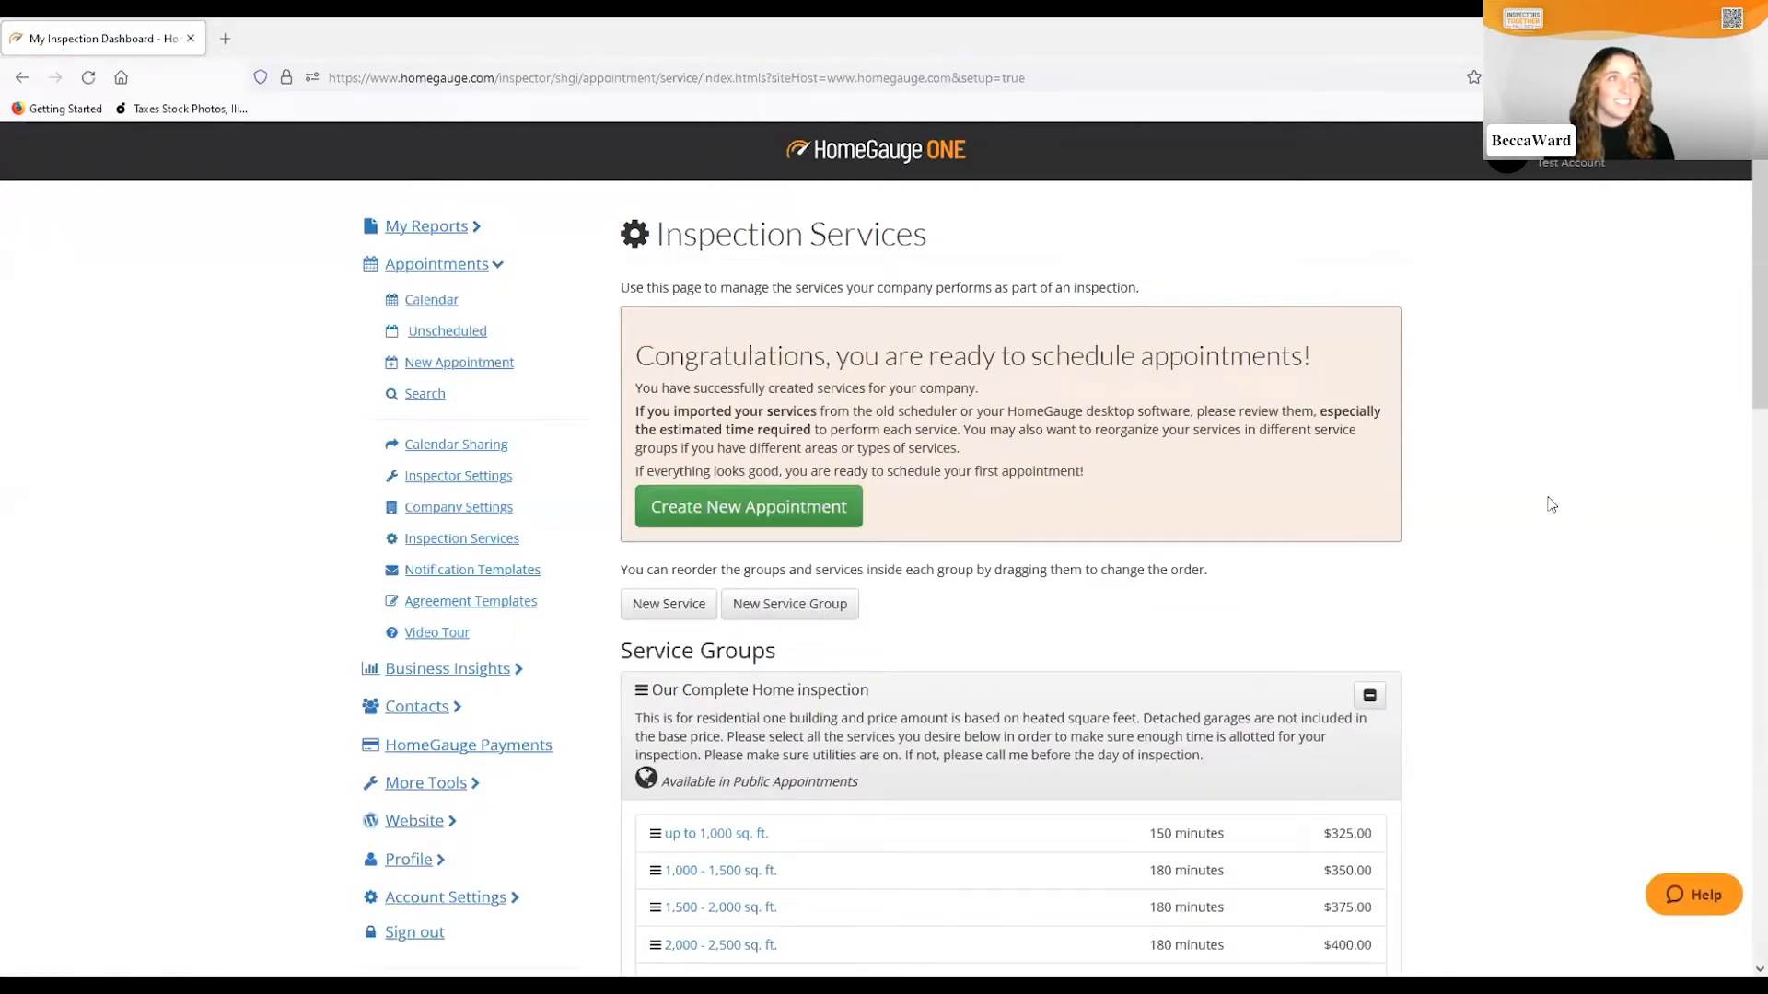
scroll(1551, 508, "down", 1)
scroll(1552, 508, "down", 1)
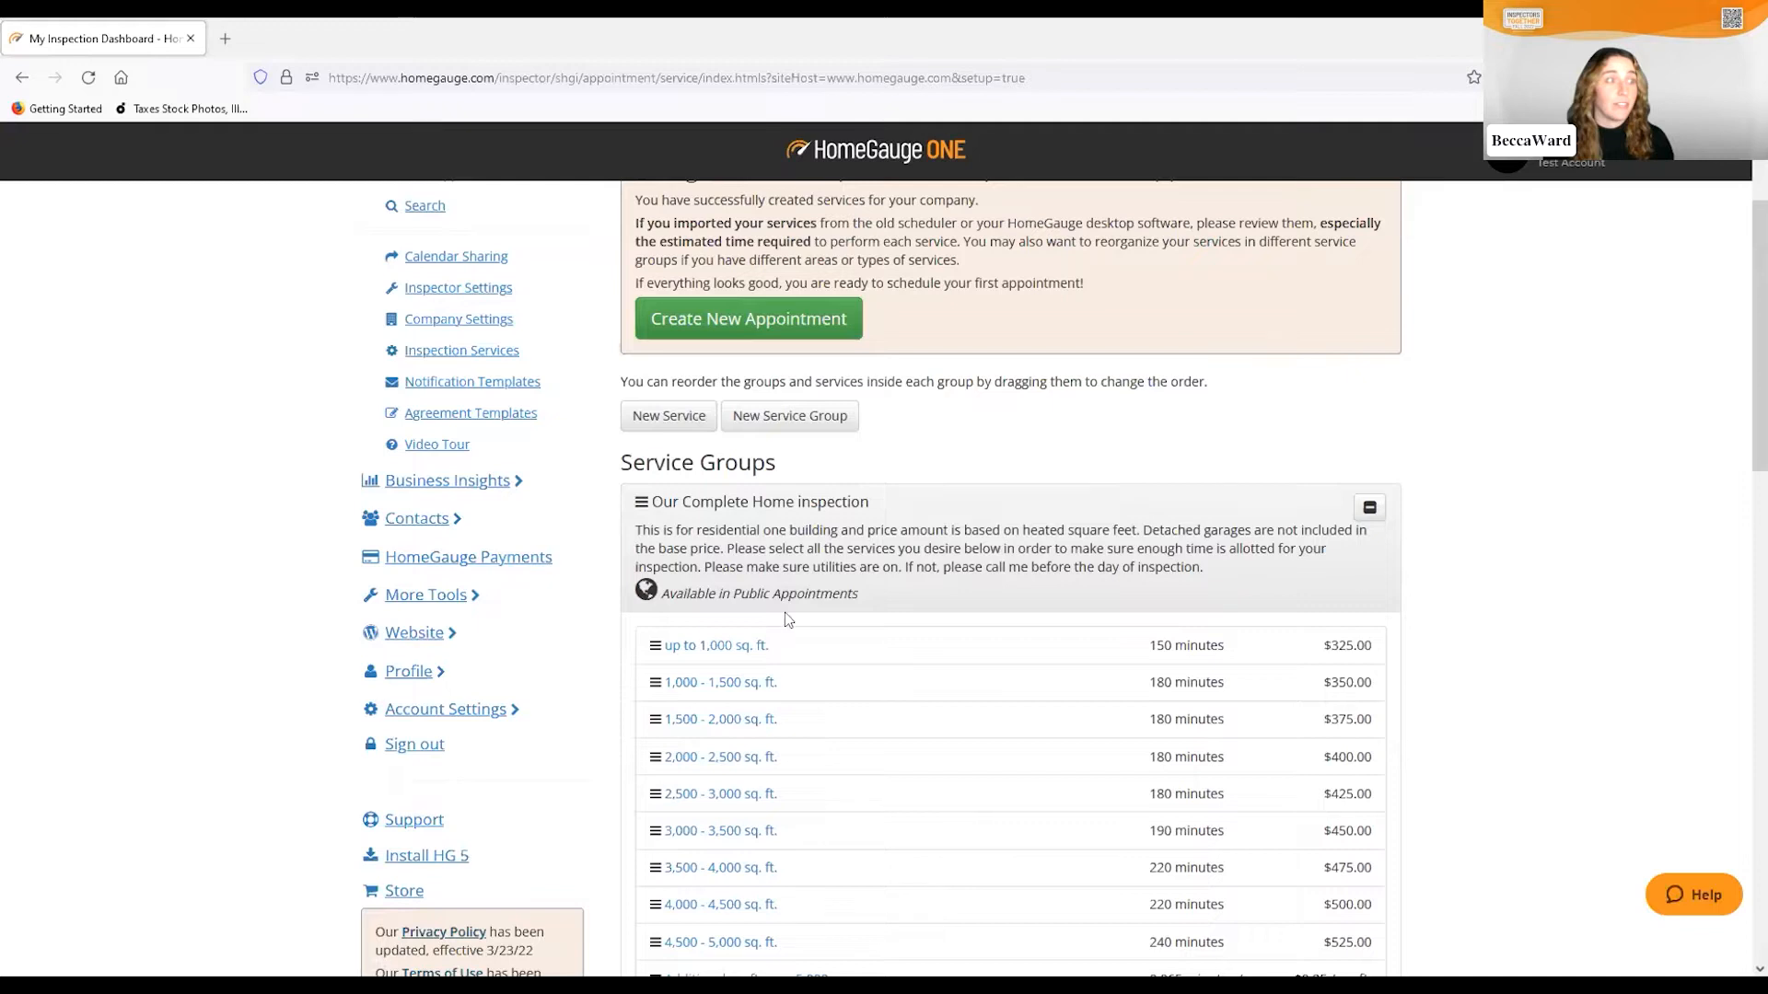
Review the service groups list, including the Our Complete Home tiers and discounts
scroll(800, 651, "down", 2)
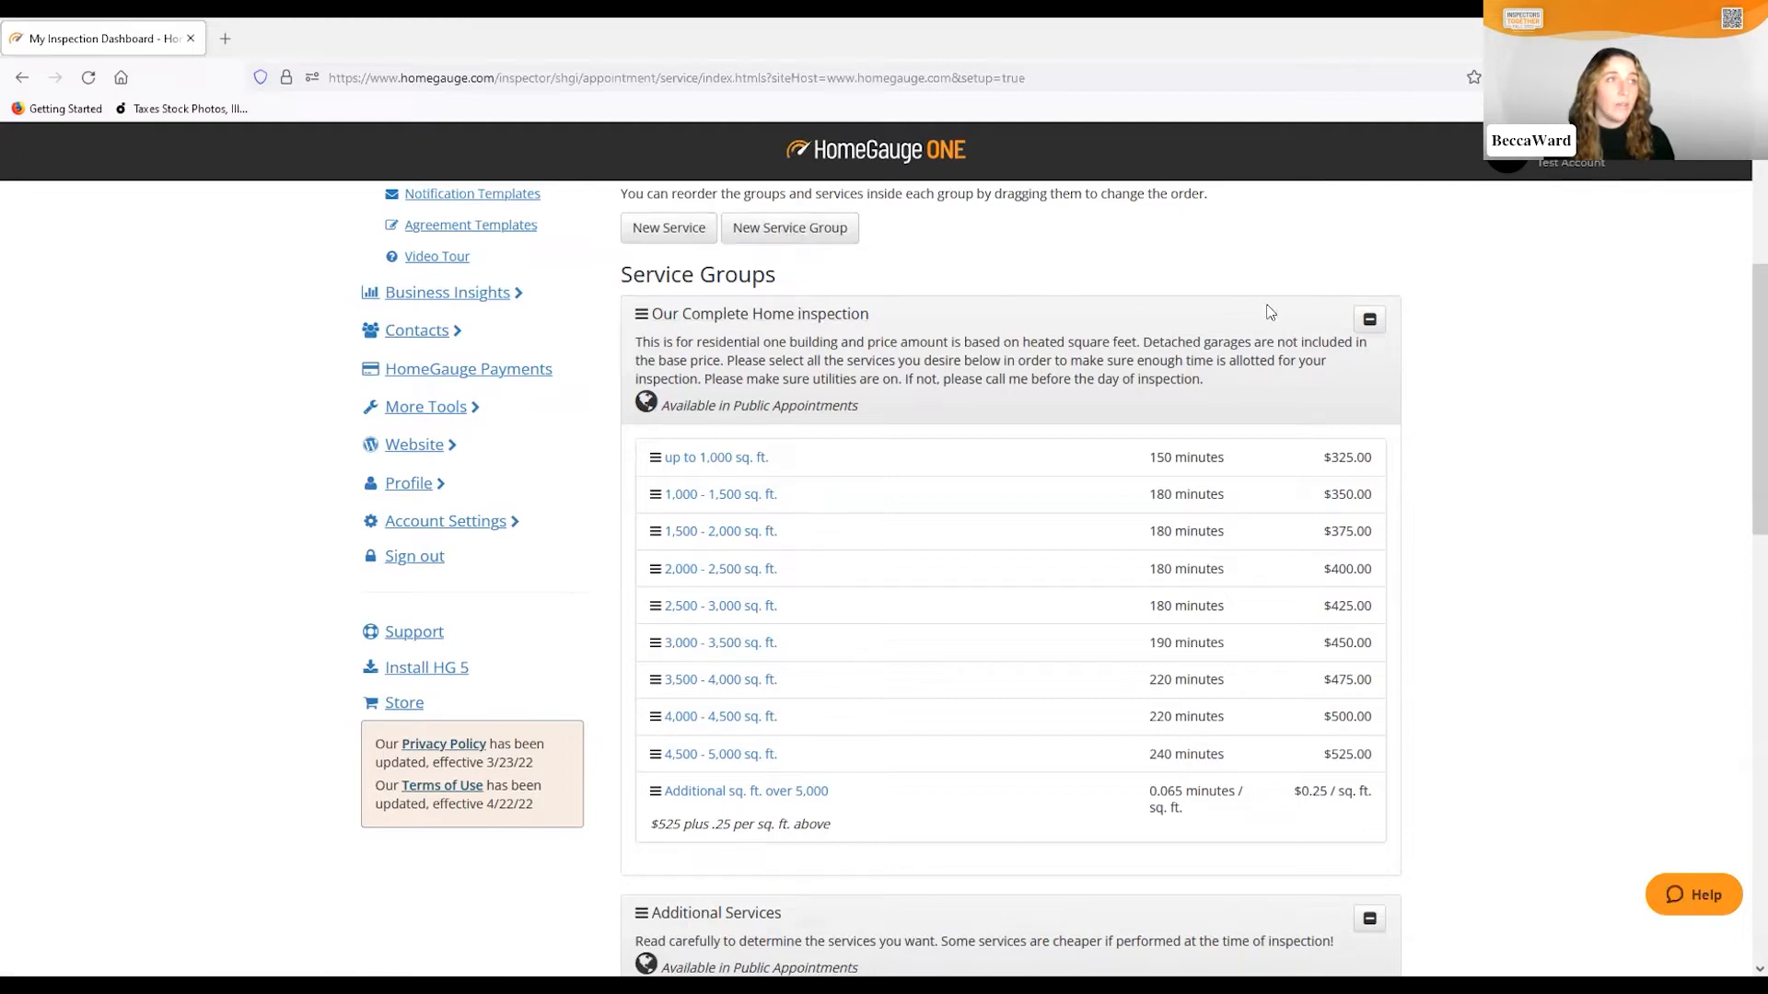
scroll(1354, 517, "down", 1)
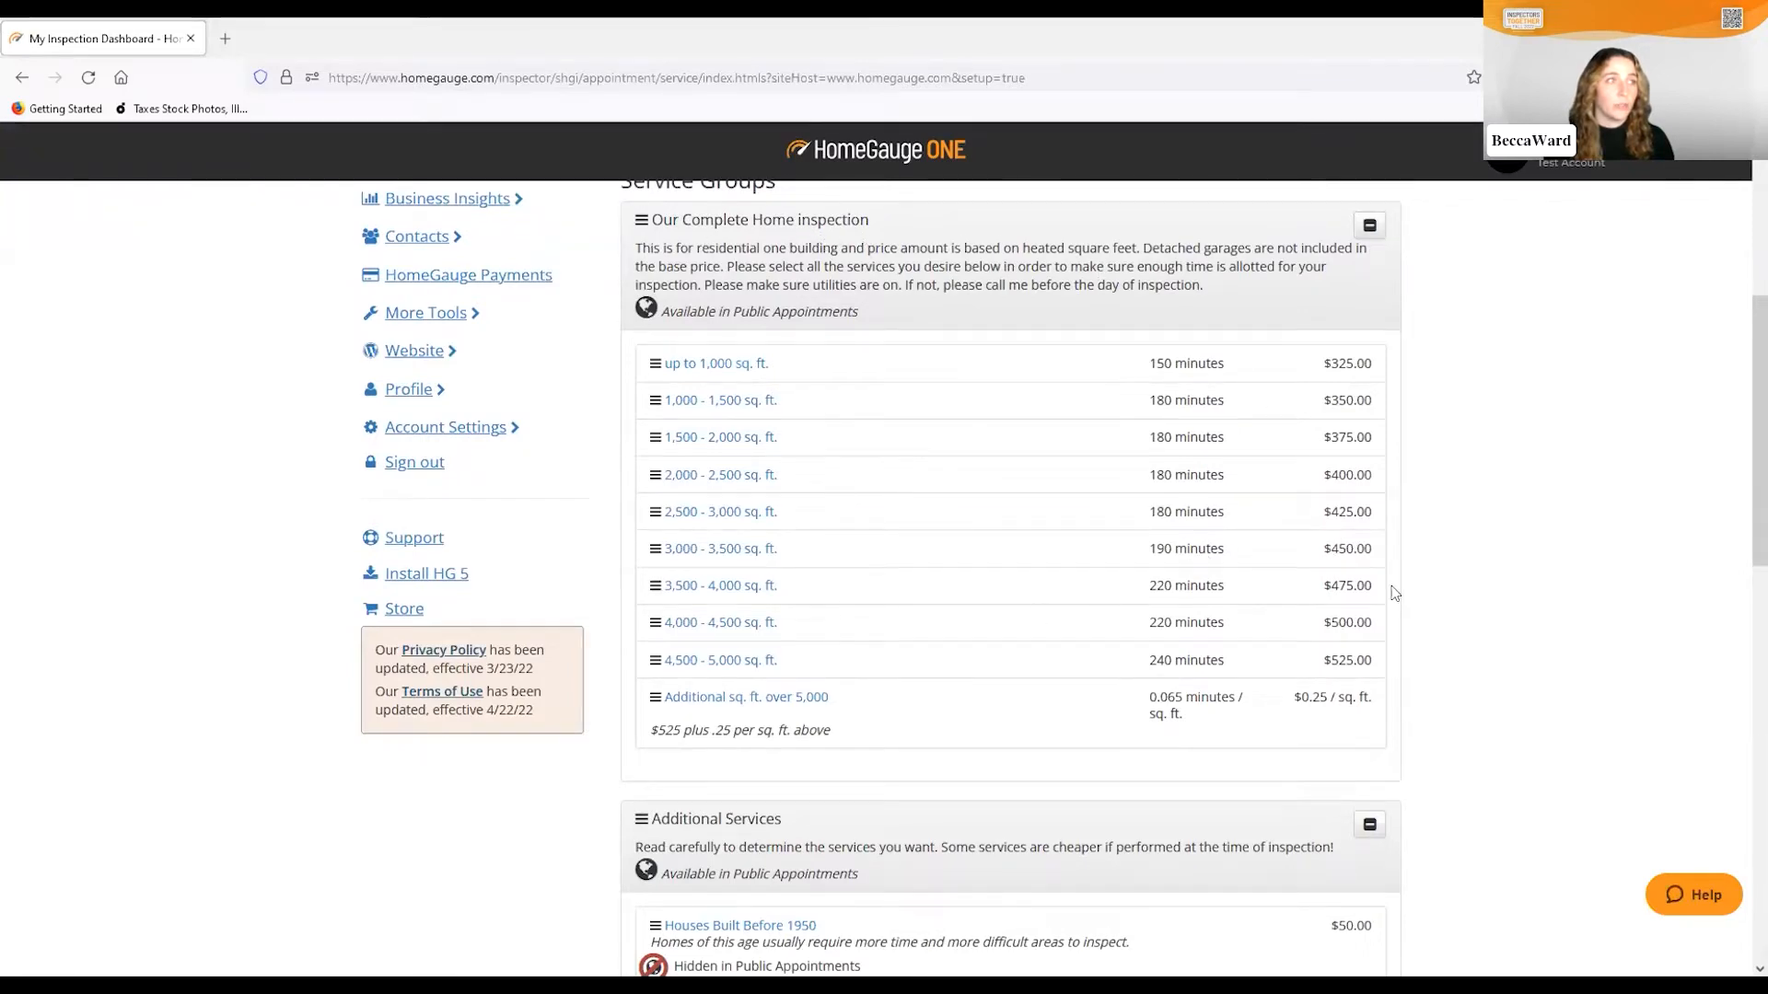
scroll(1359, 543, "down", 4)
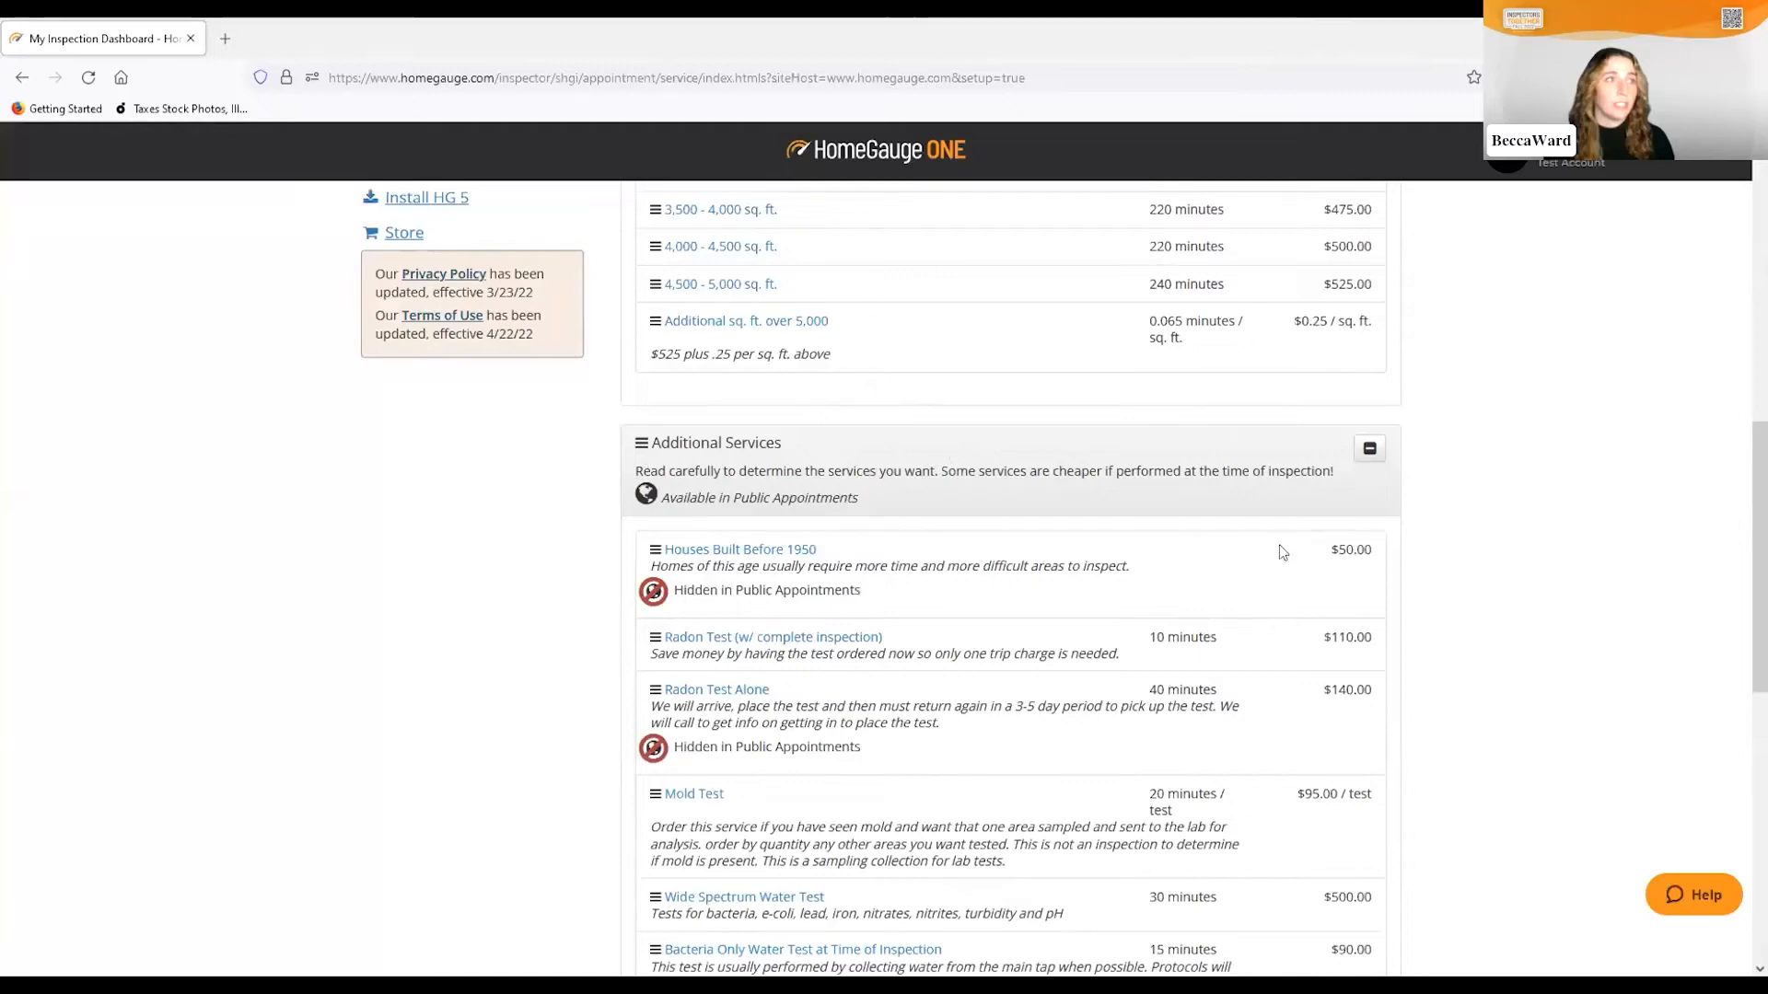
scroll(907, 640, "down", 2)
scroll(907, 640, "down", 6)
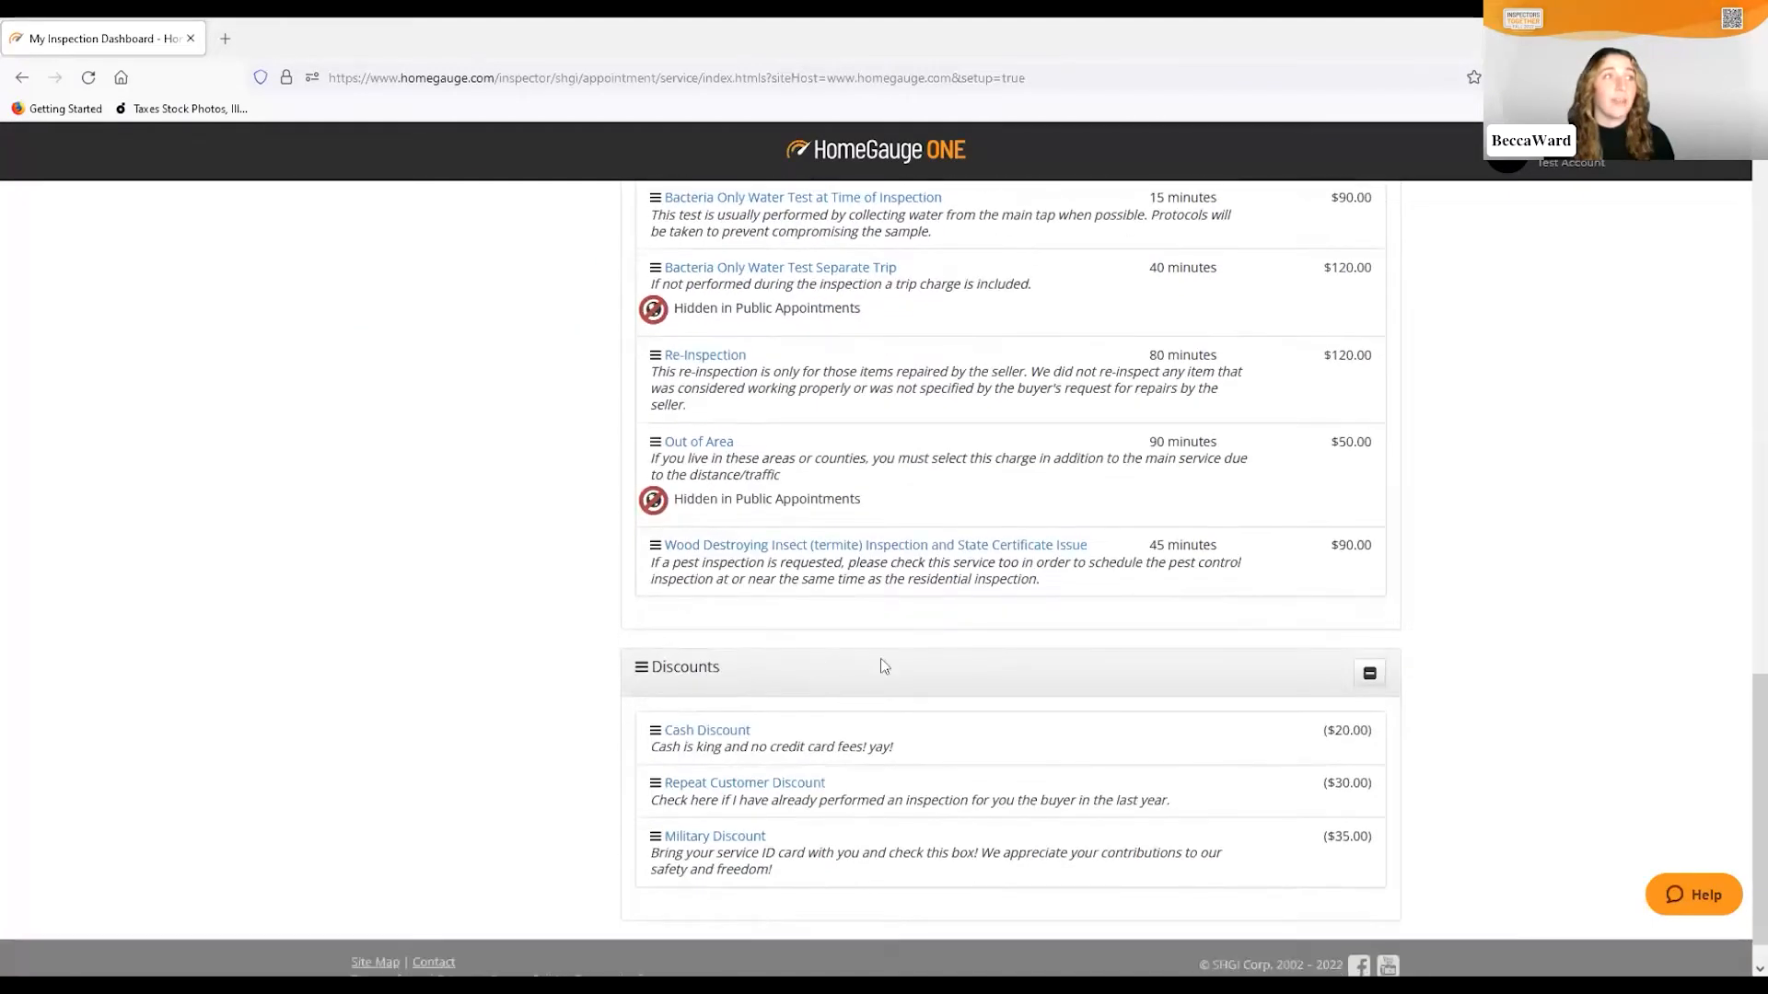
scroll(761, 702, "up", 10)
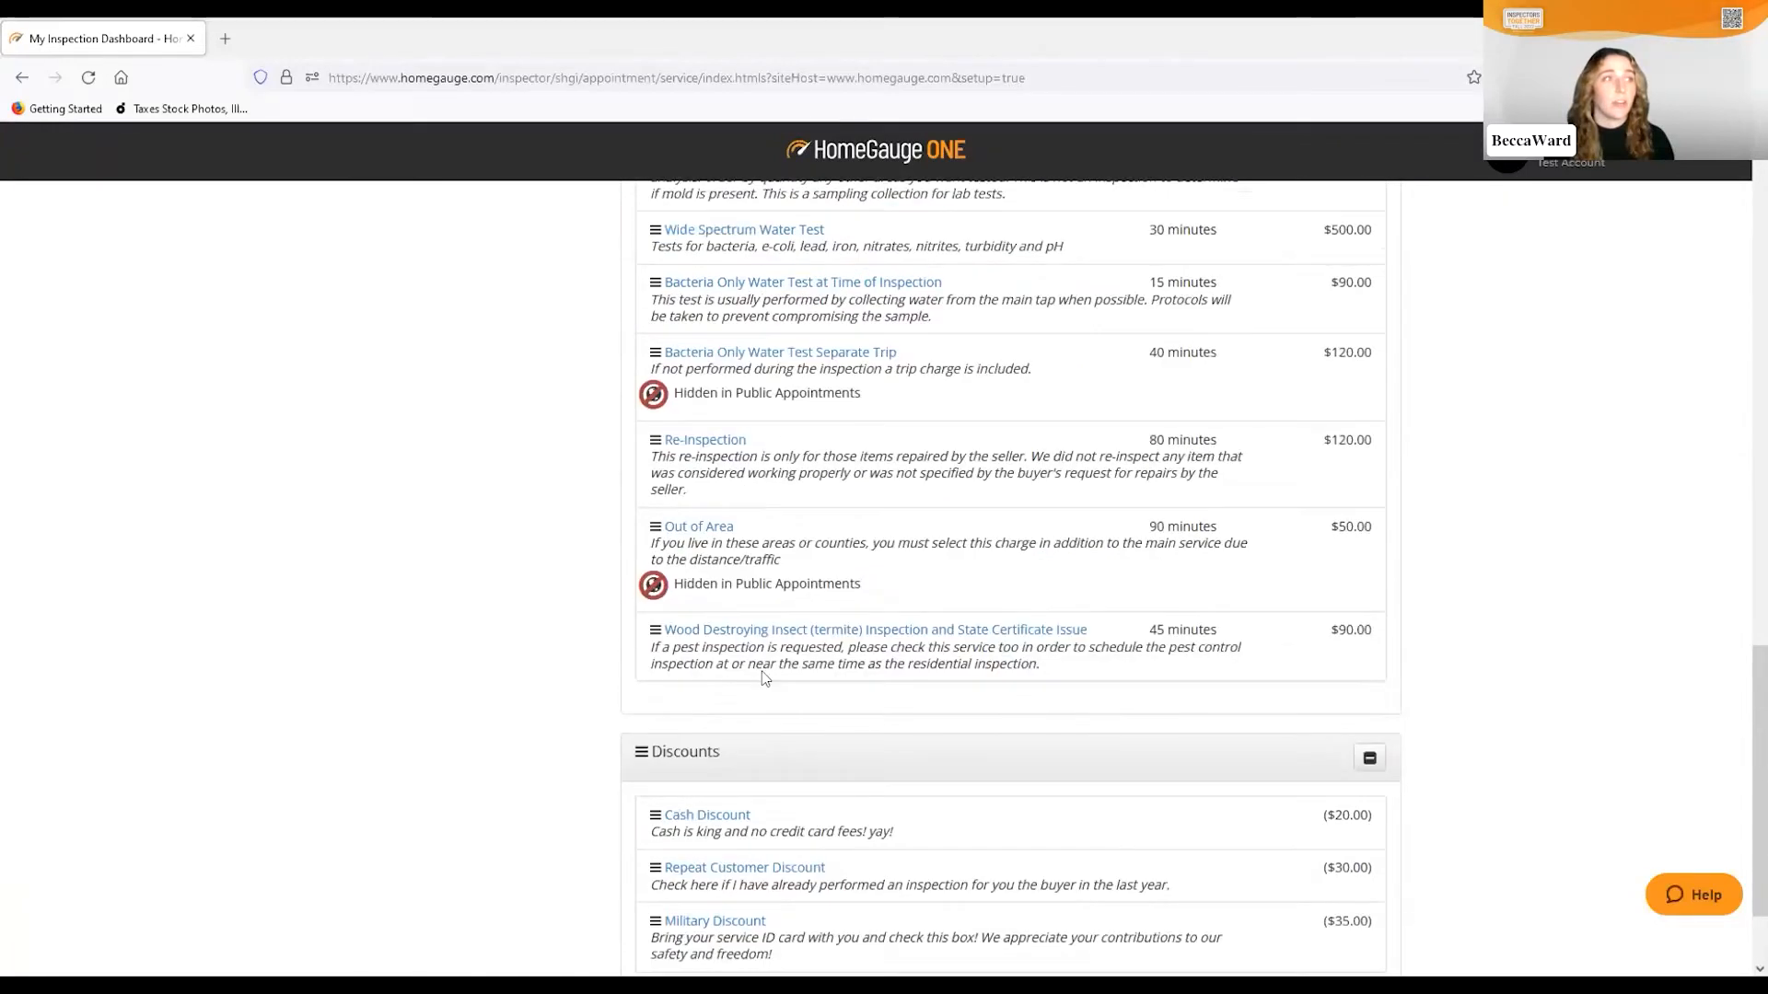
scroll(792, 587, "up", 4)
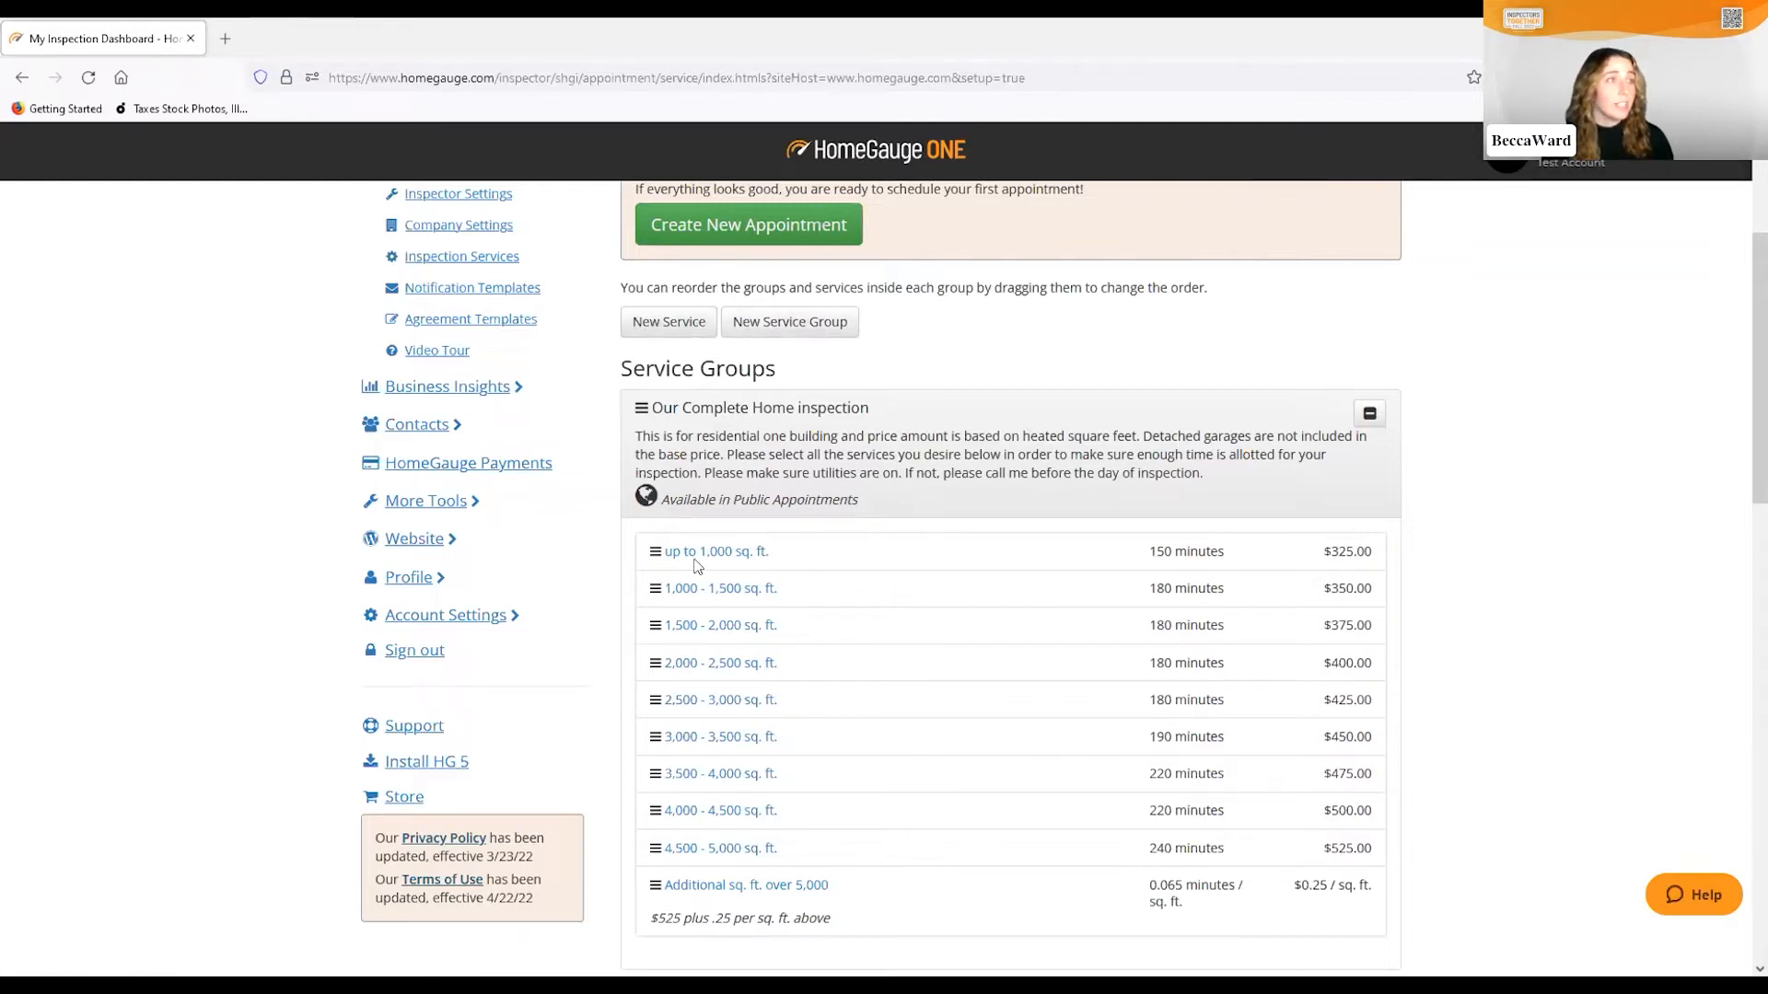
Open the up to 1,000 sq. ft. service for editing and allow a quantity for it
left_click(740, 554)
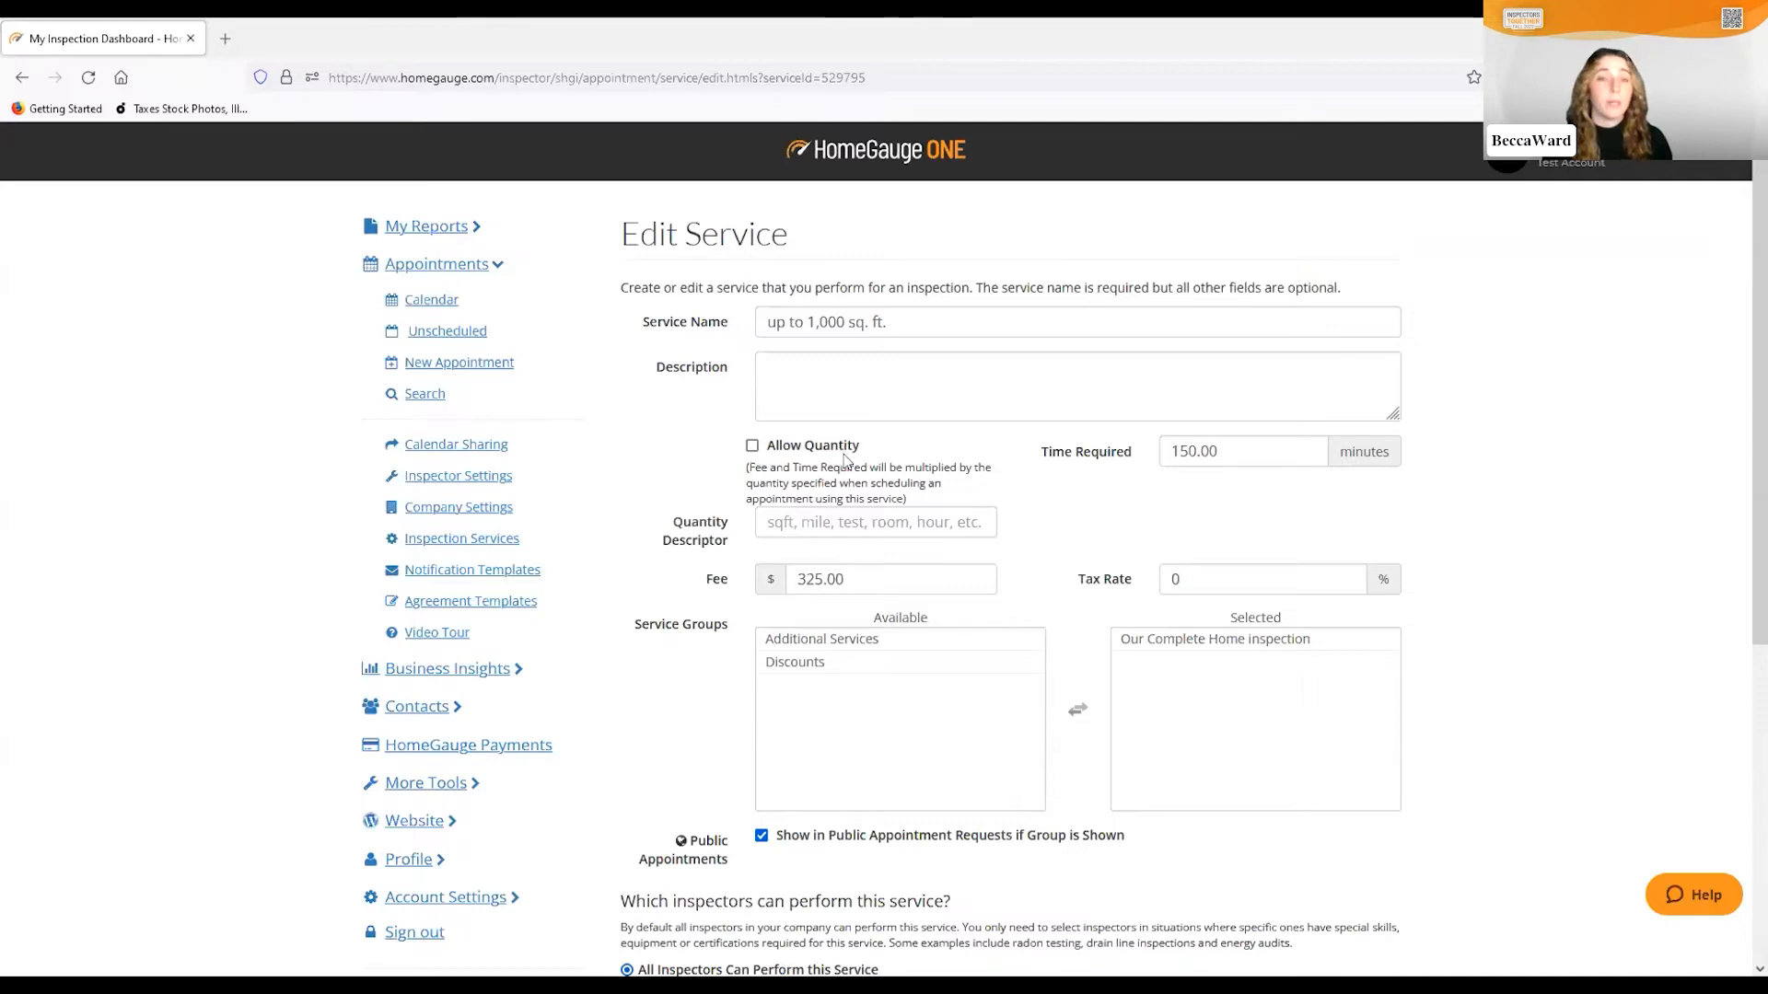
scroll(846, 461, "down", 1)
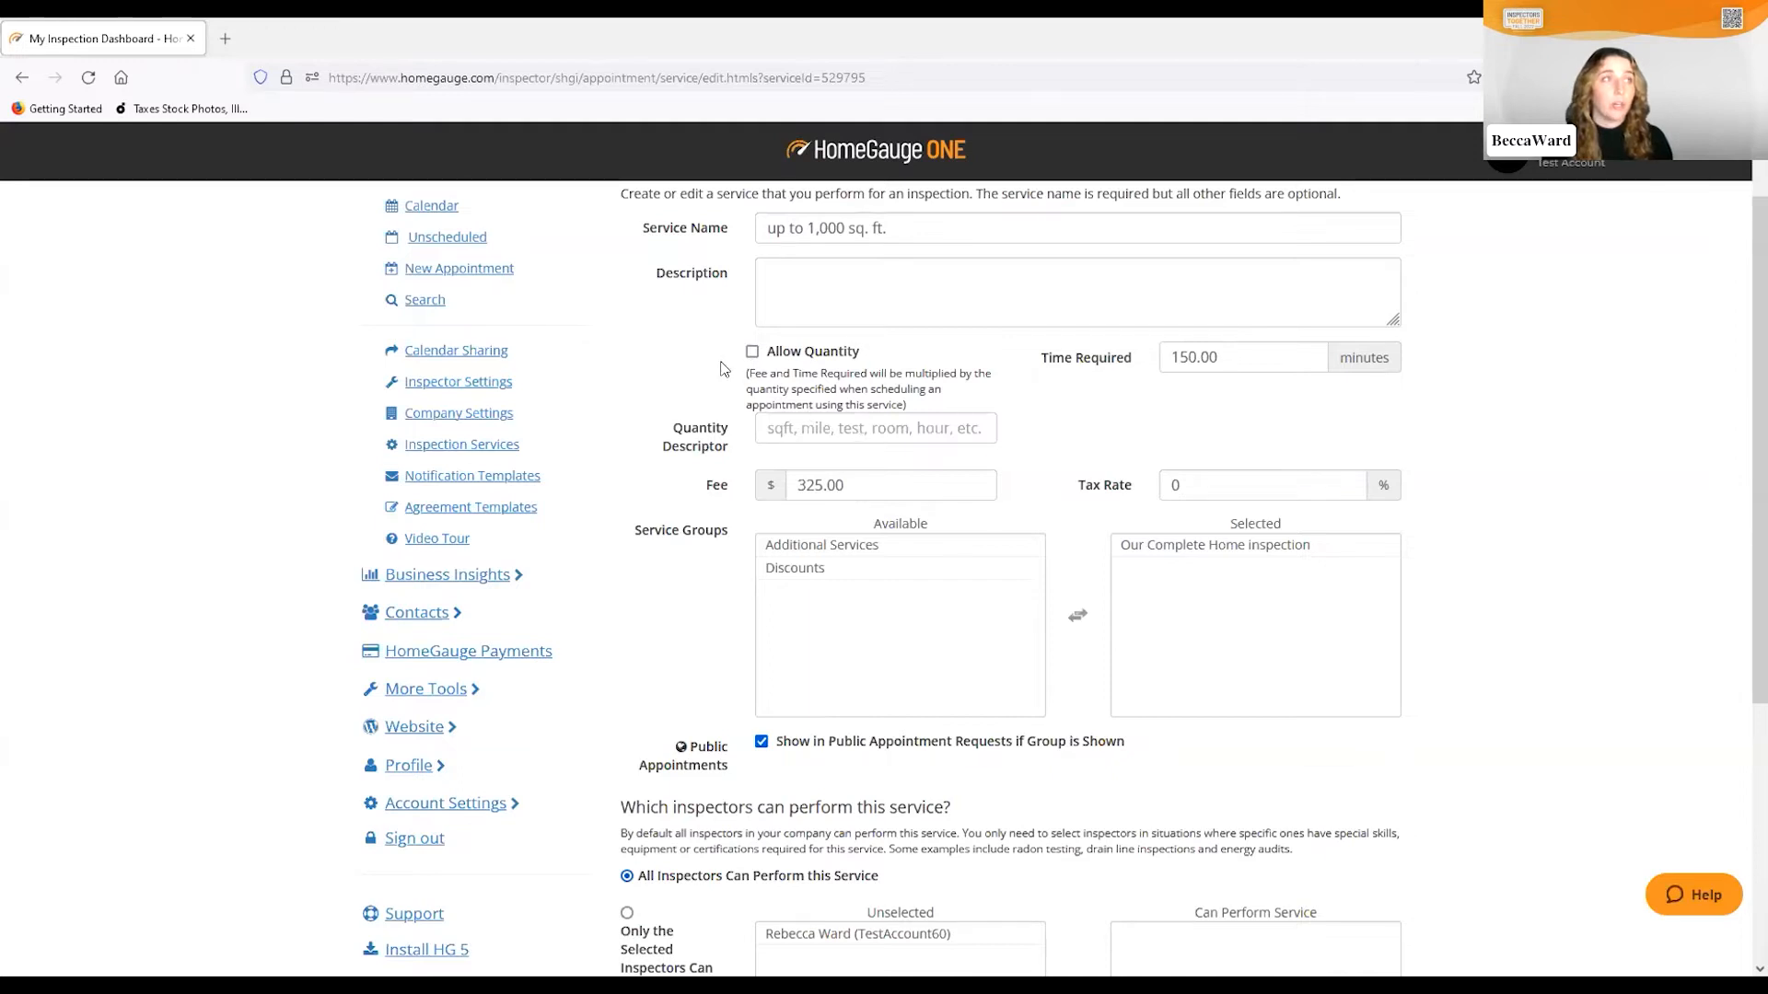
left_click(753, 352)
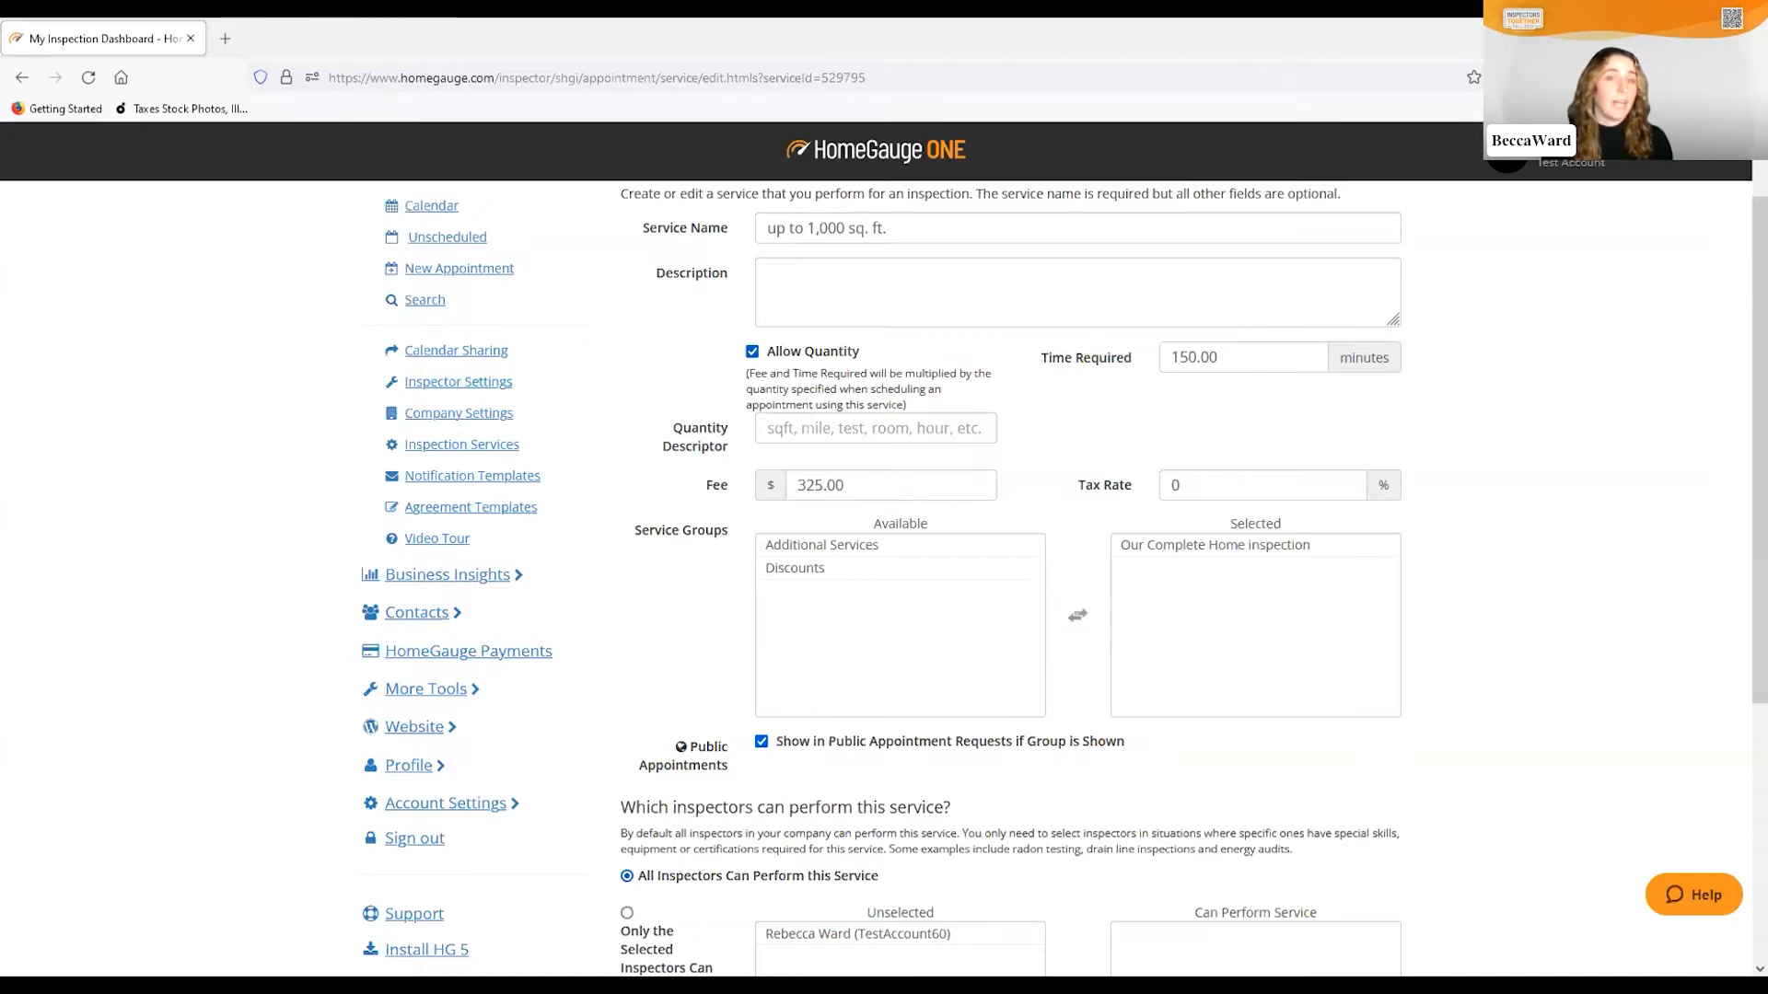
Change Time Required from 150 to 180 minutes, keeping the $325.00 fee and Our Complete Home group
left_click(1186, 356)
key("BackSpace")
type("8")
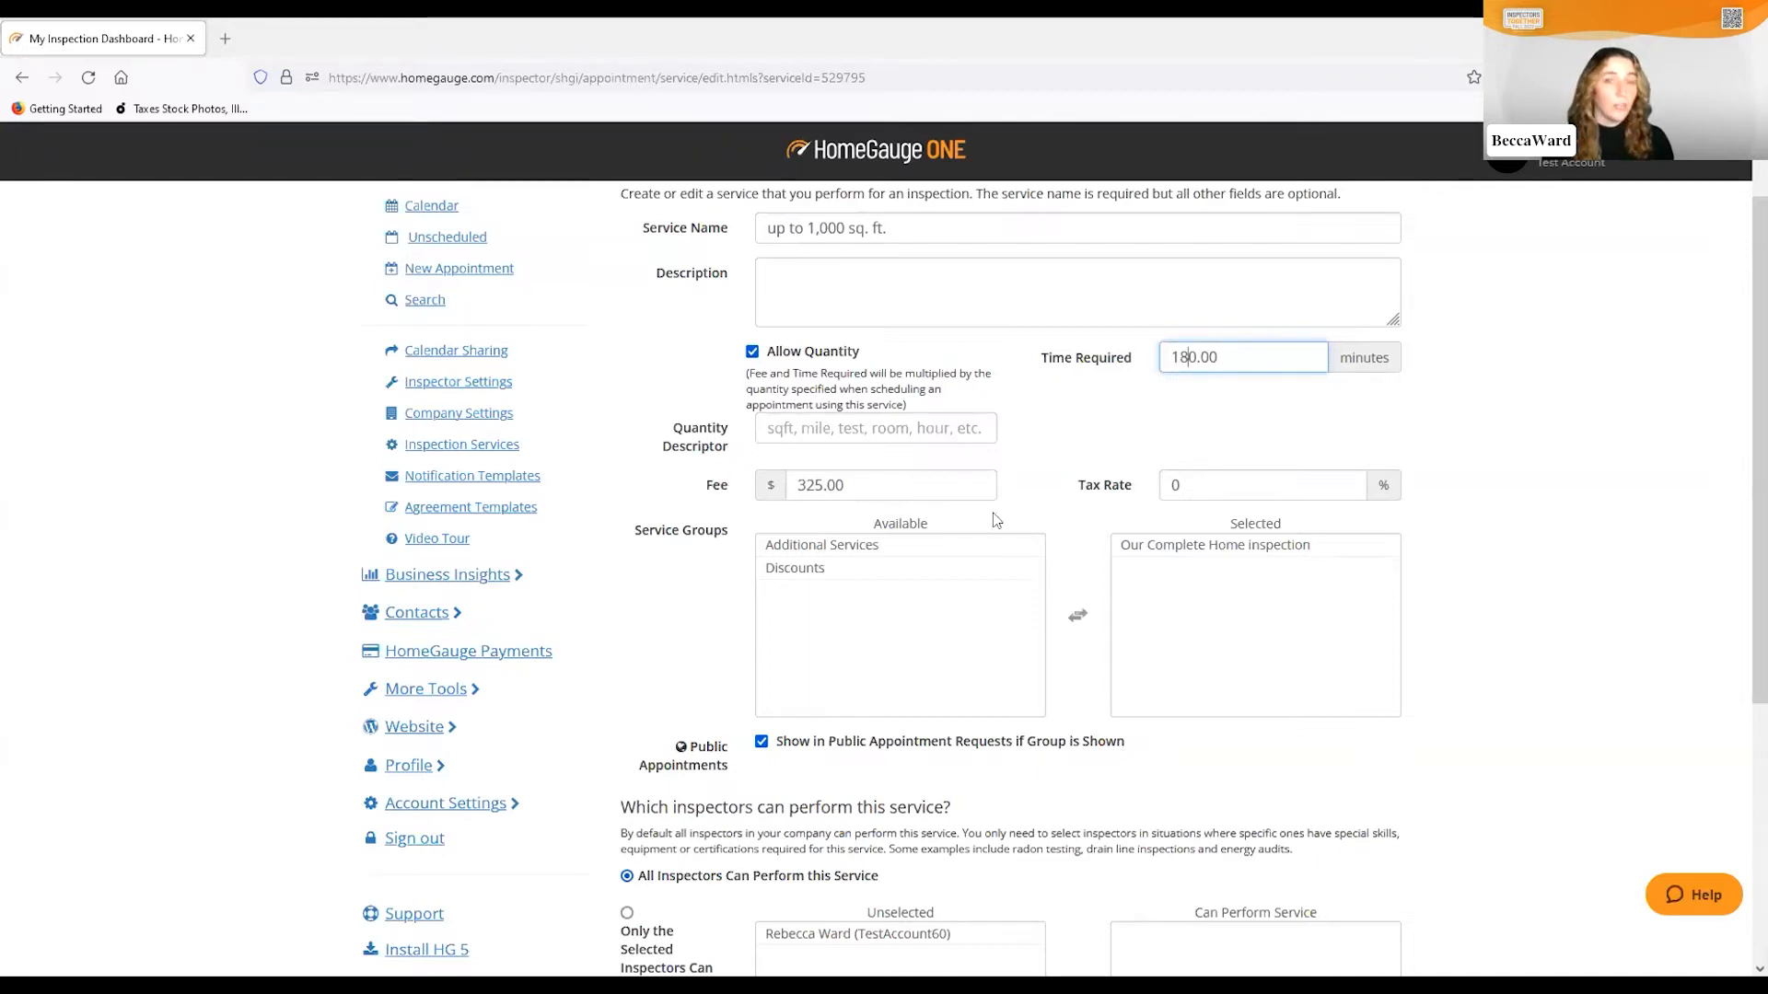
scroll(778, 451, "down", 2)
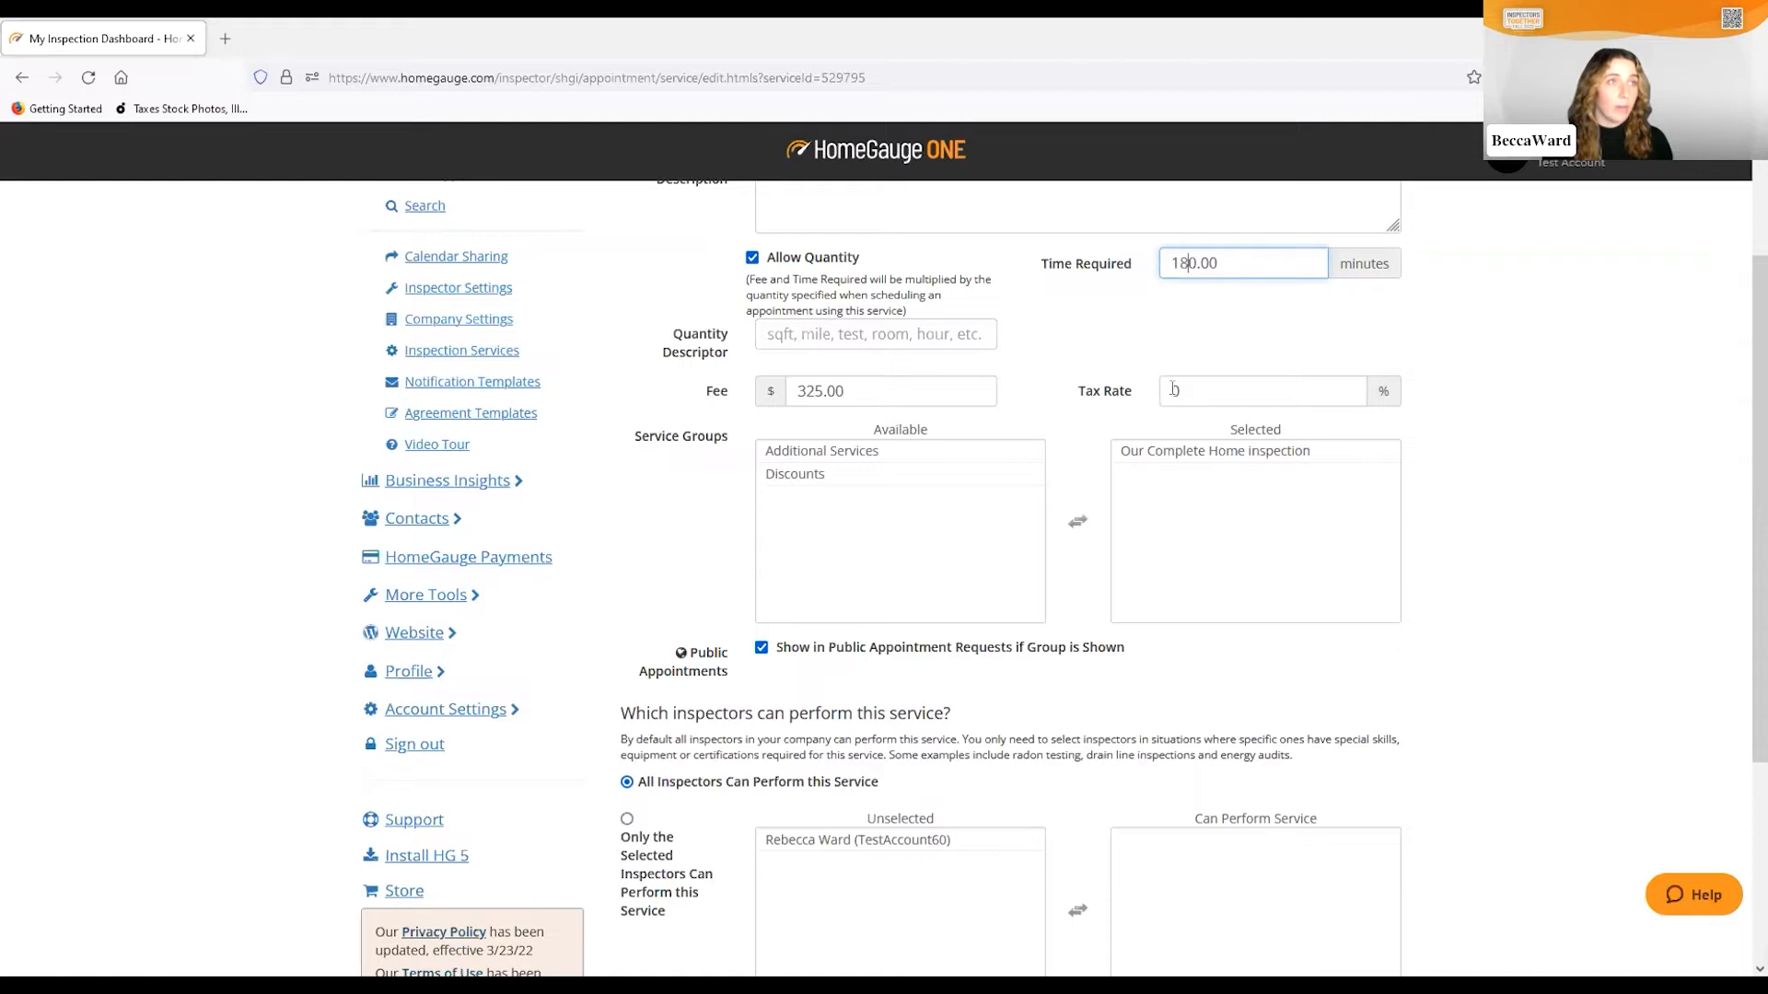
scroll(1042, 439, "down", 1)
scroll(1042, 438, "down", 2)
scroll(1040, 424, "up", 1)
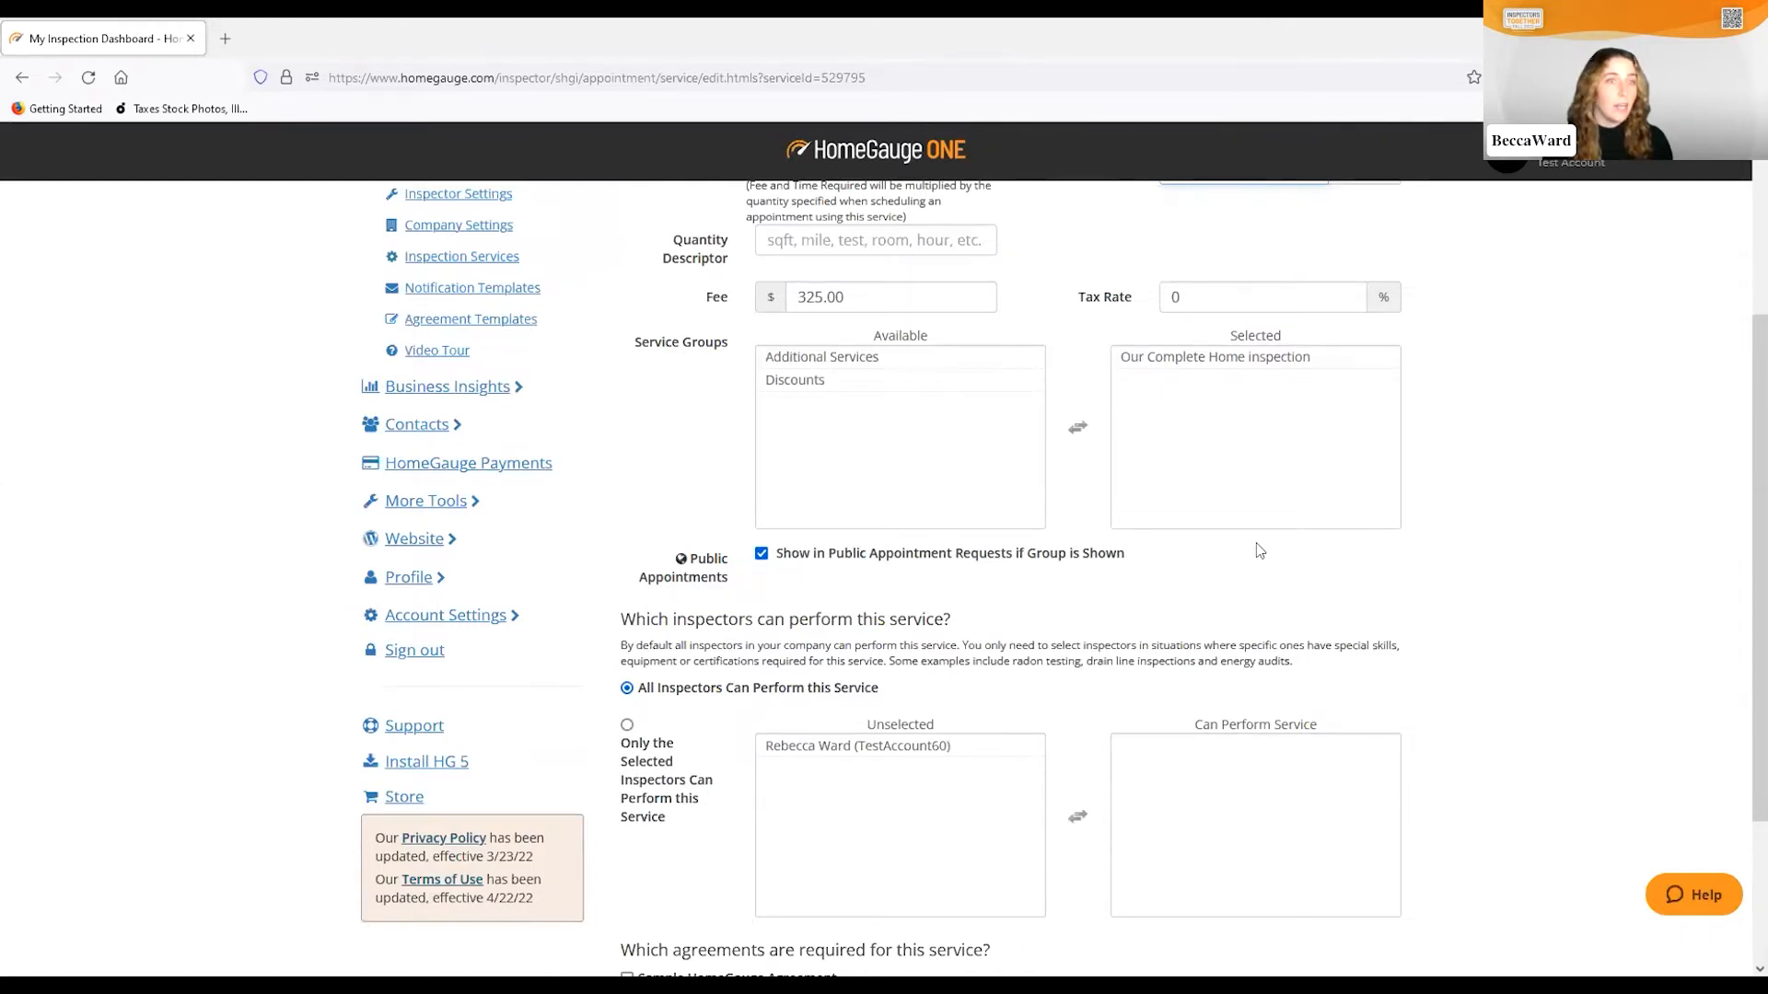
Add Additional Services to the service's selected groups next to Our Complete Home Inspection
left_click(829, 359)
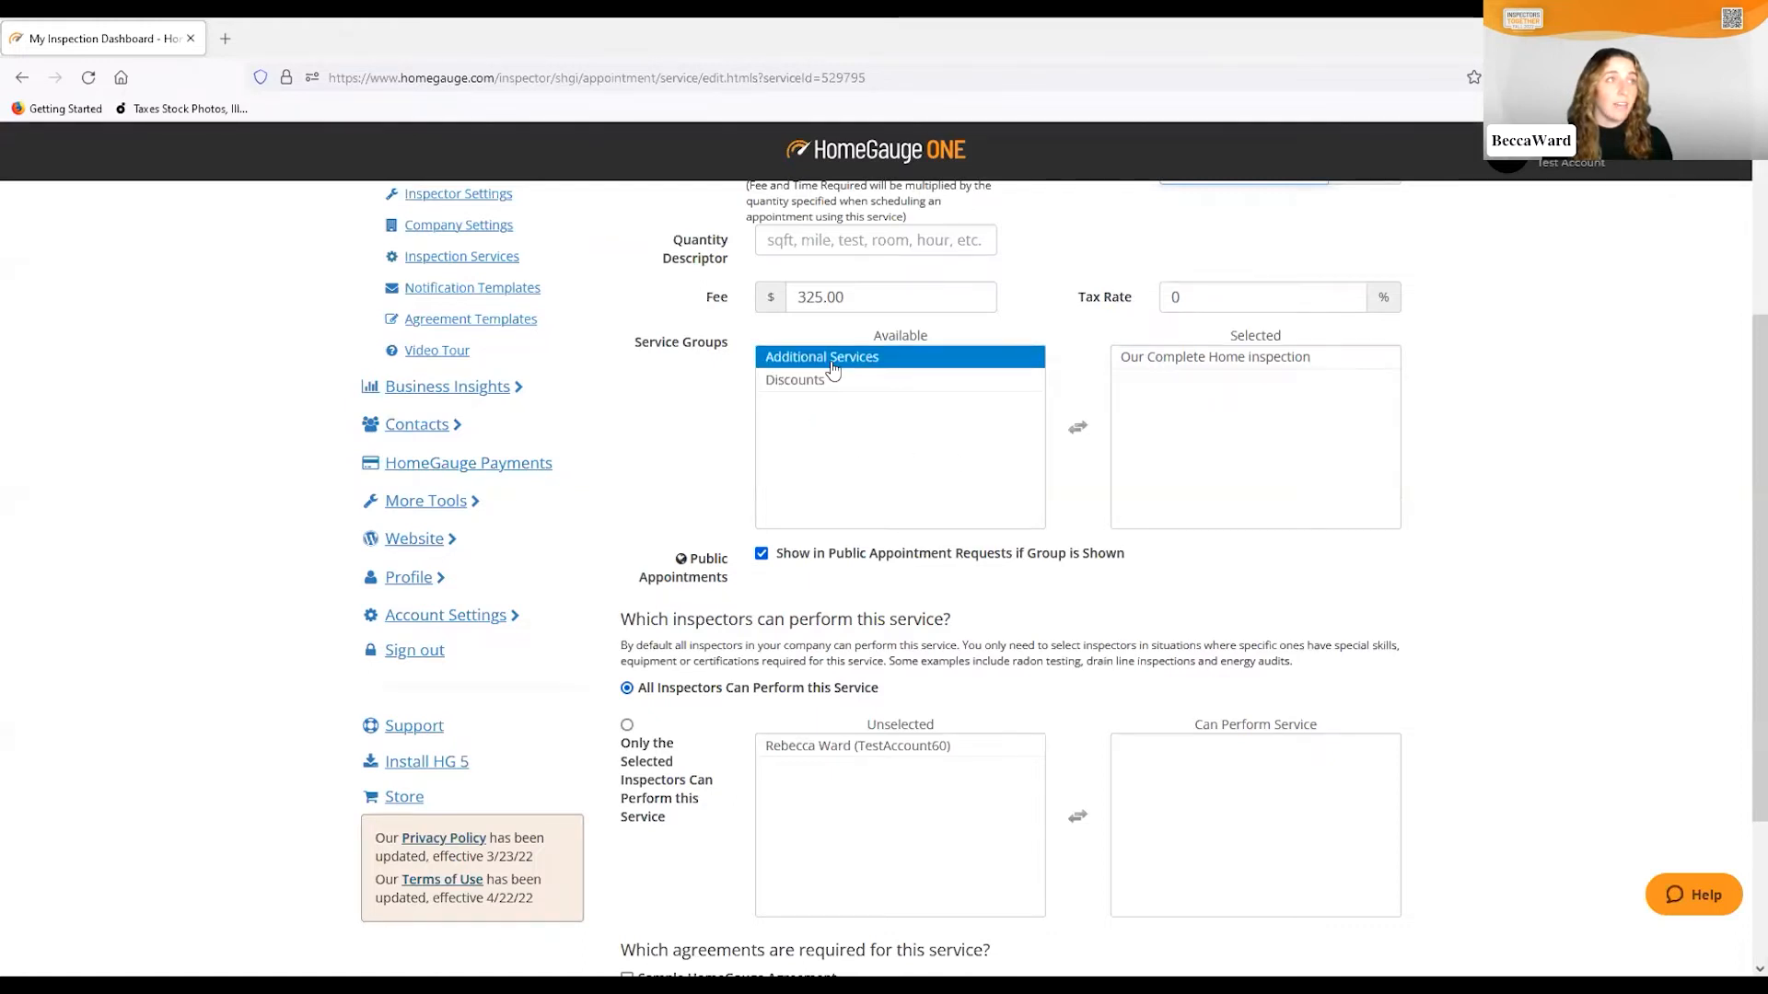
double_click(829, 360)
left_click(1238, 357)
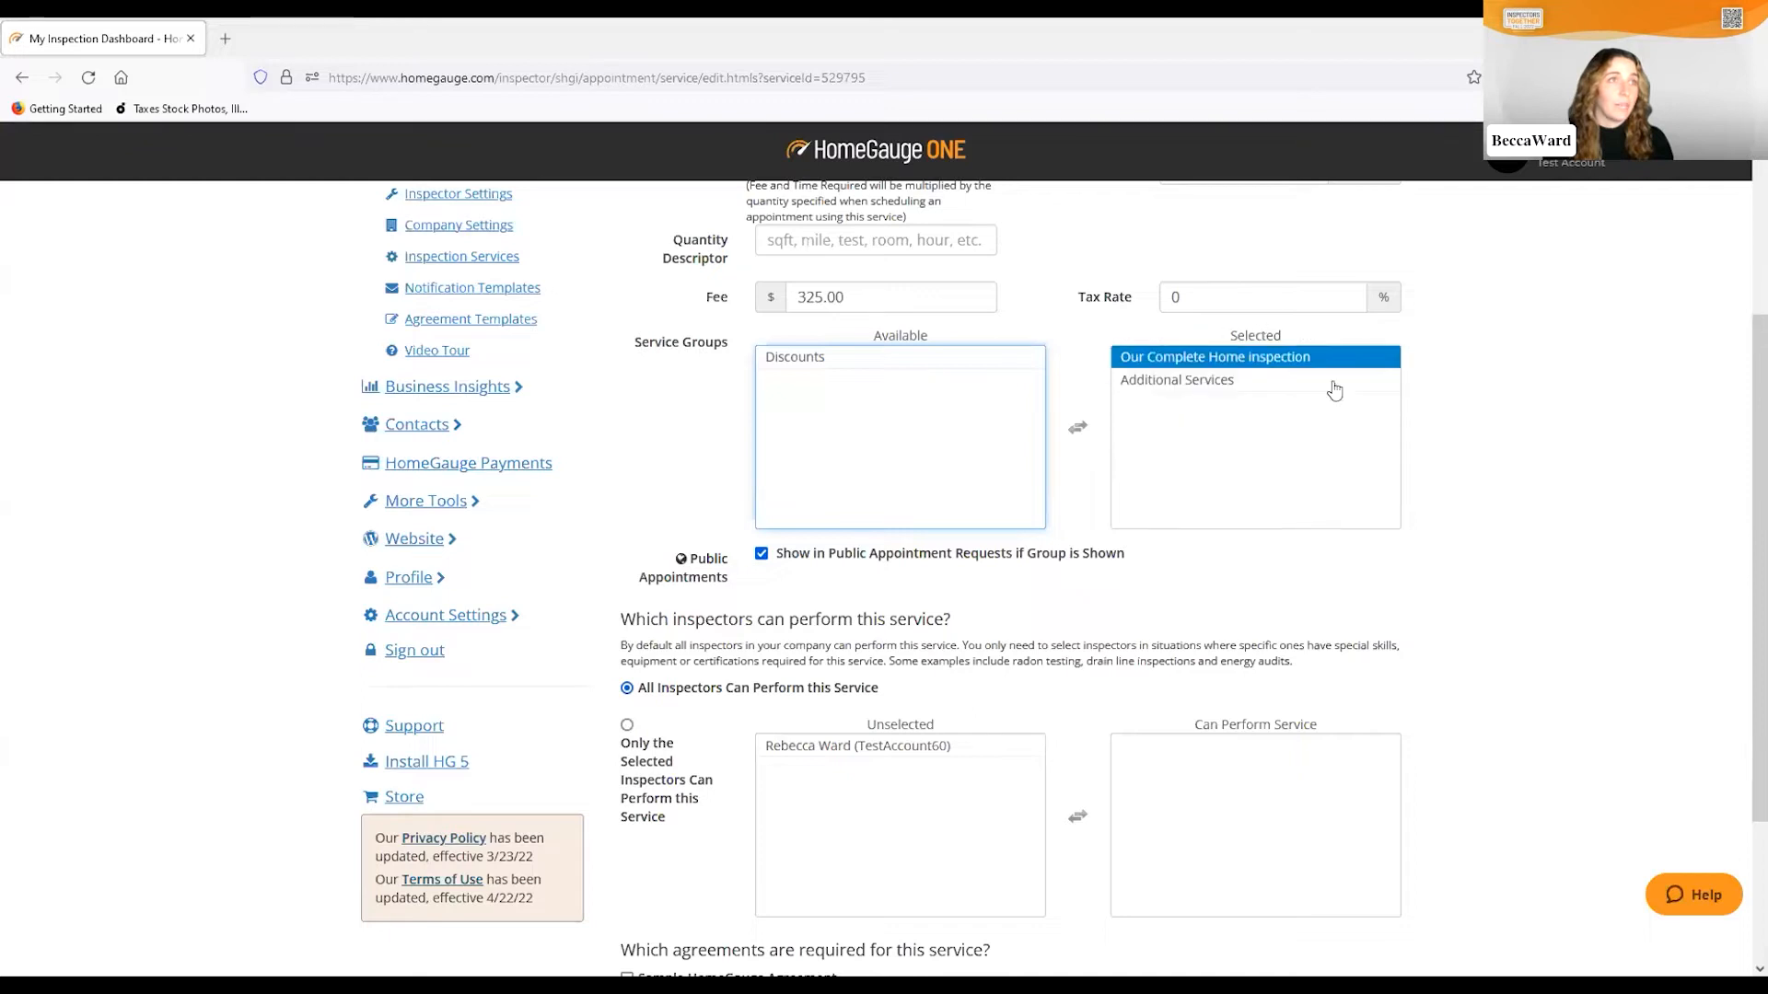
scroll(1117, 576, "down", 1)
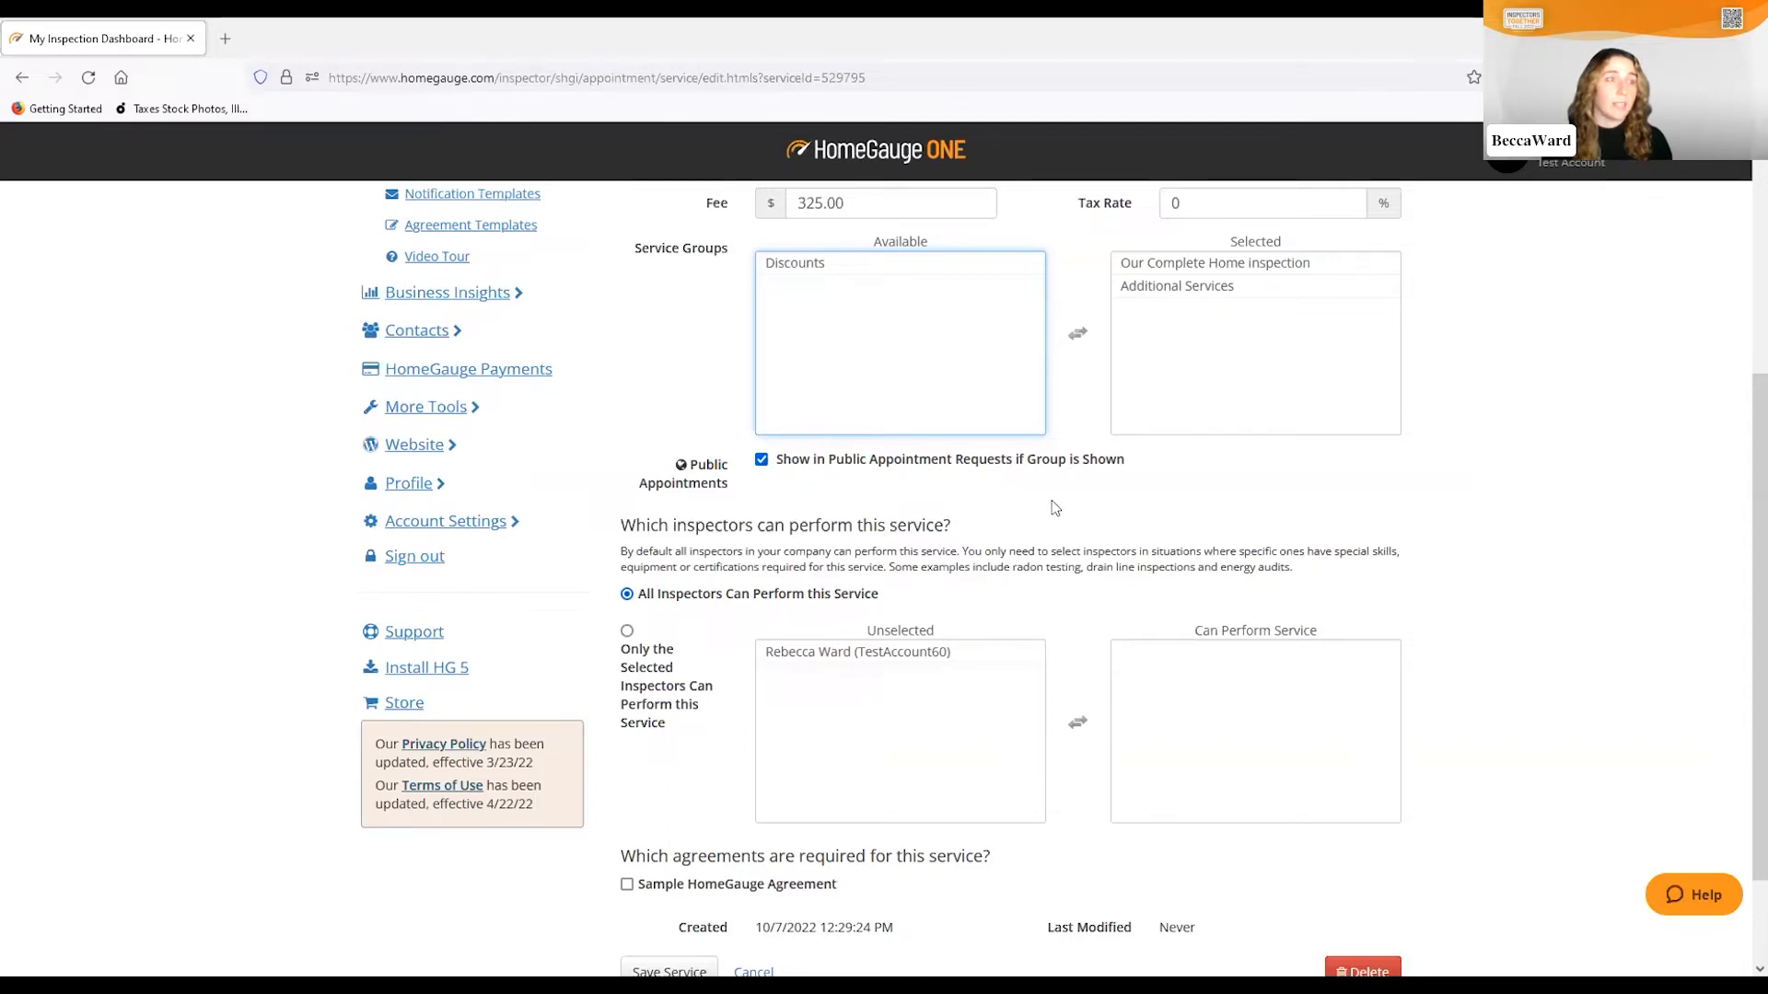
scroll(1055, 507, "down", 2)
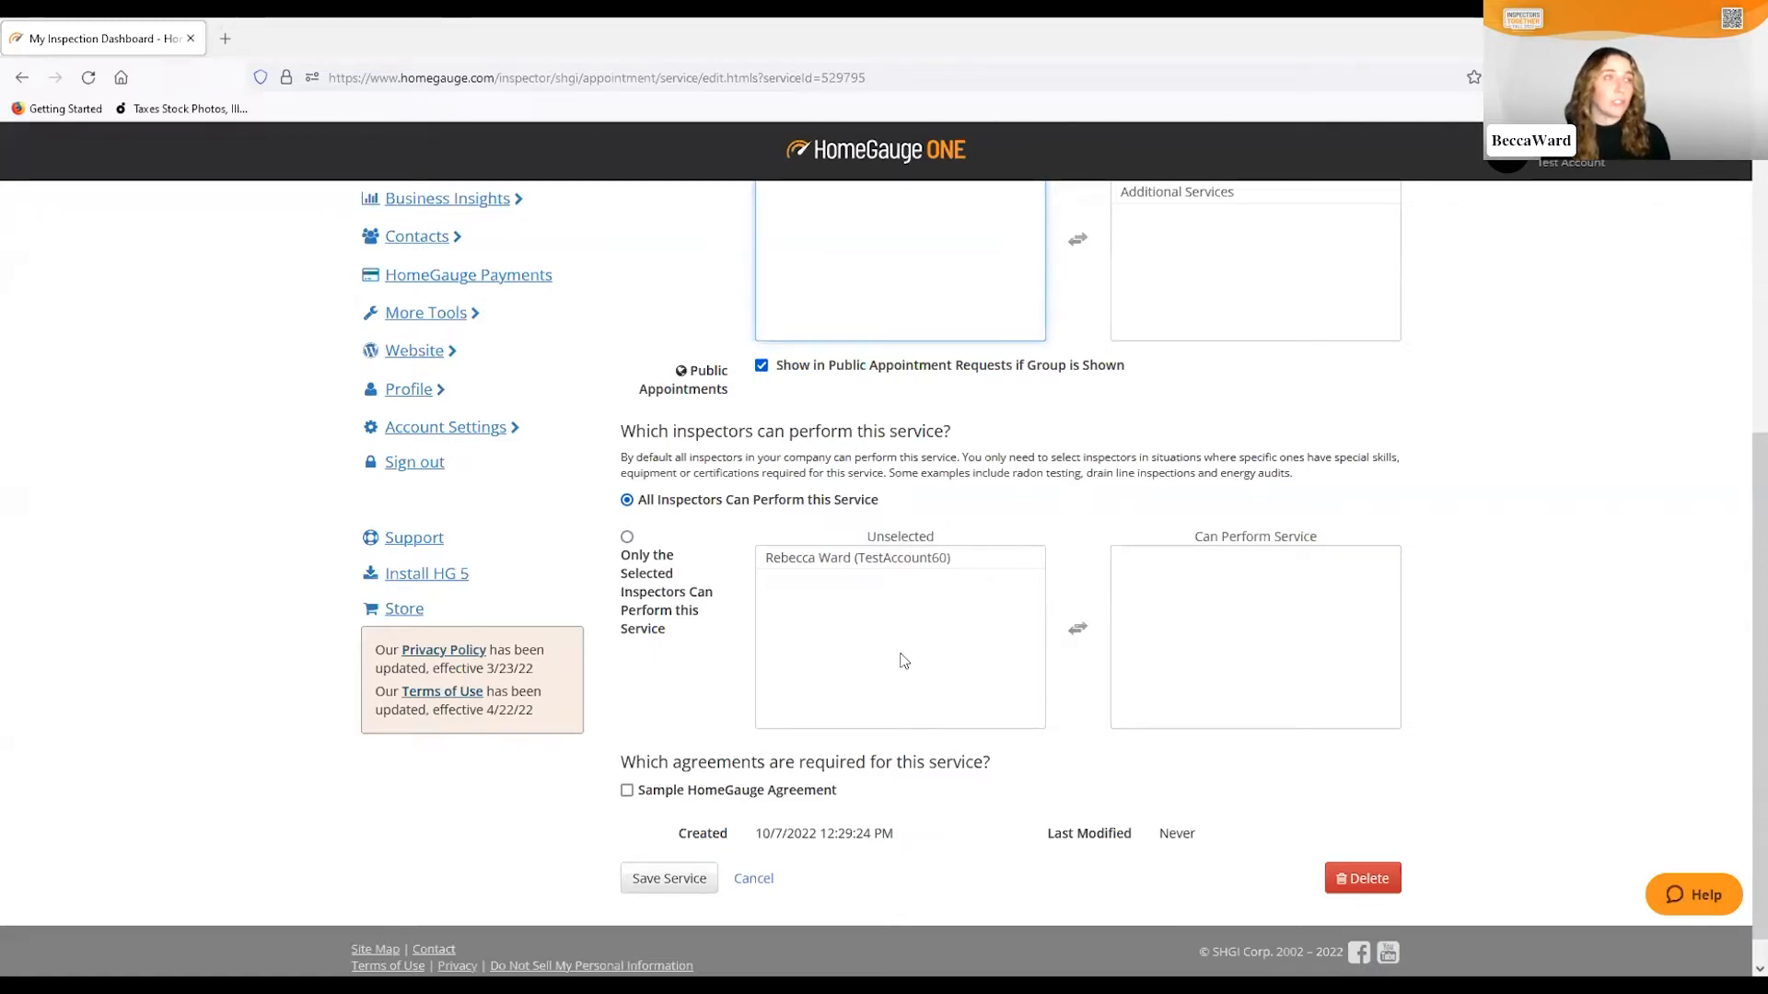
Move the single listed inspector from Unselected into Can Perform Service
left_click(783, 562)
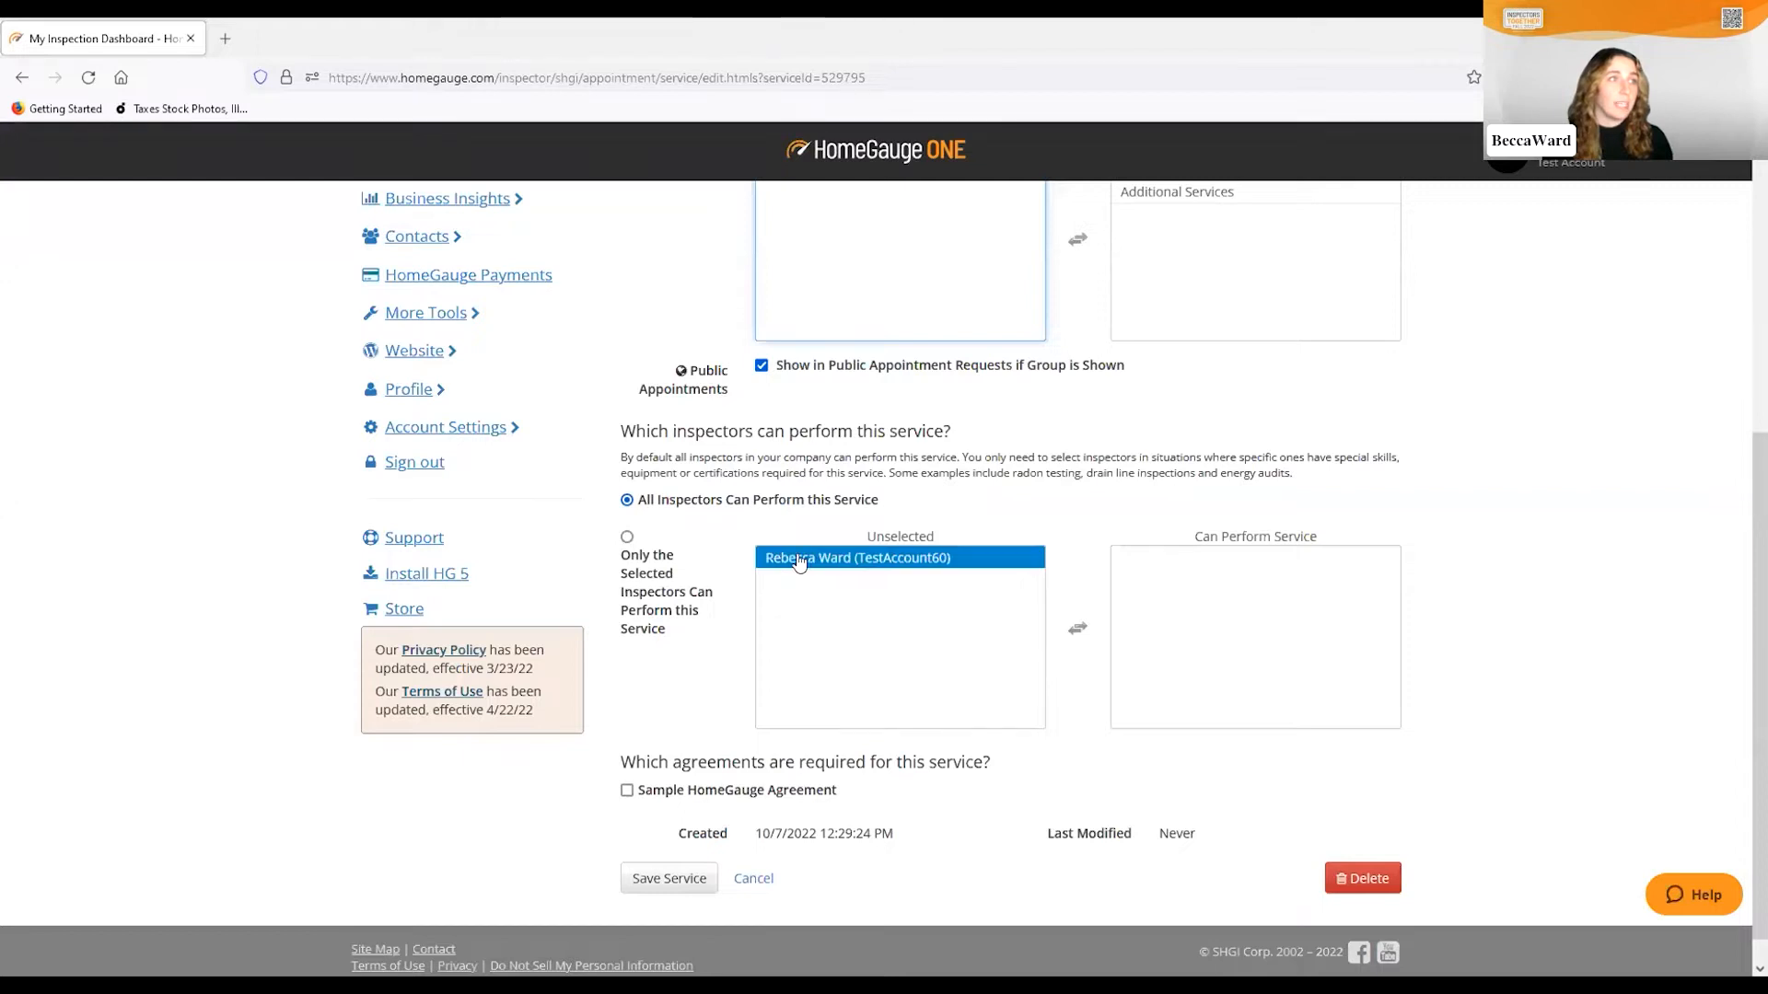
double_click(801, 561)
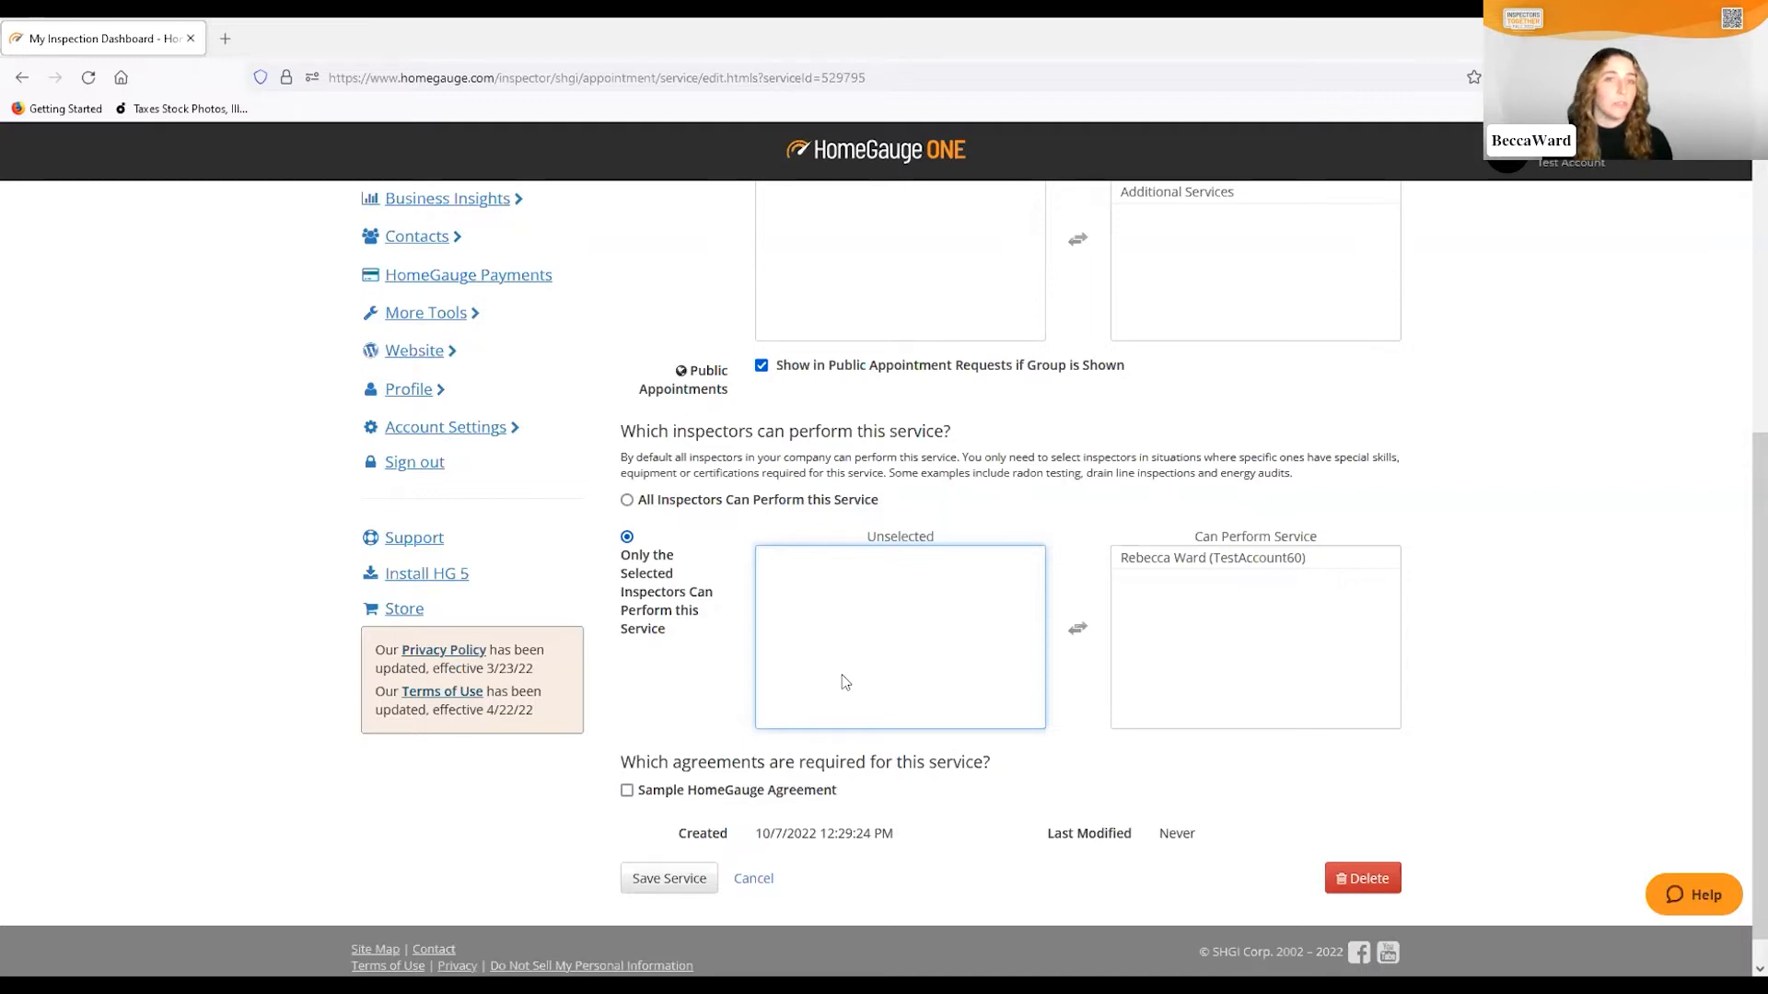
scroll(842, 663, "down", 1)
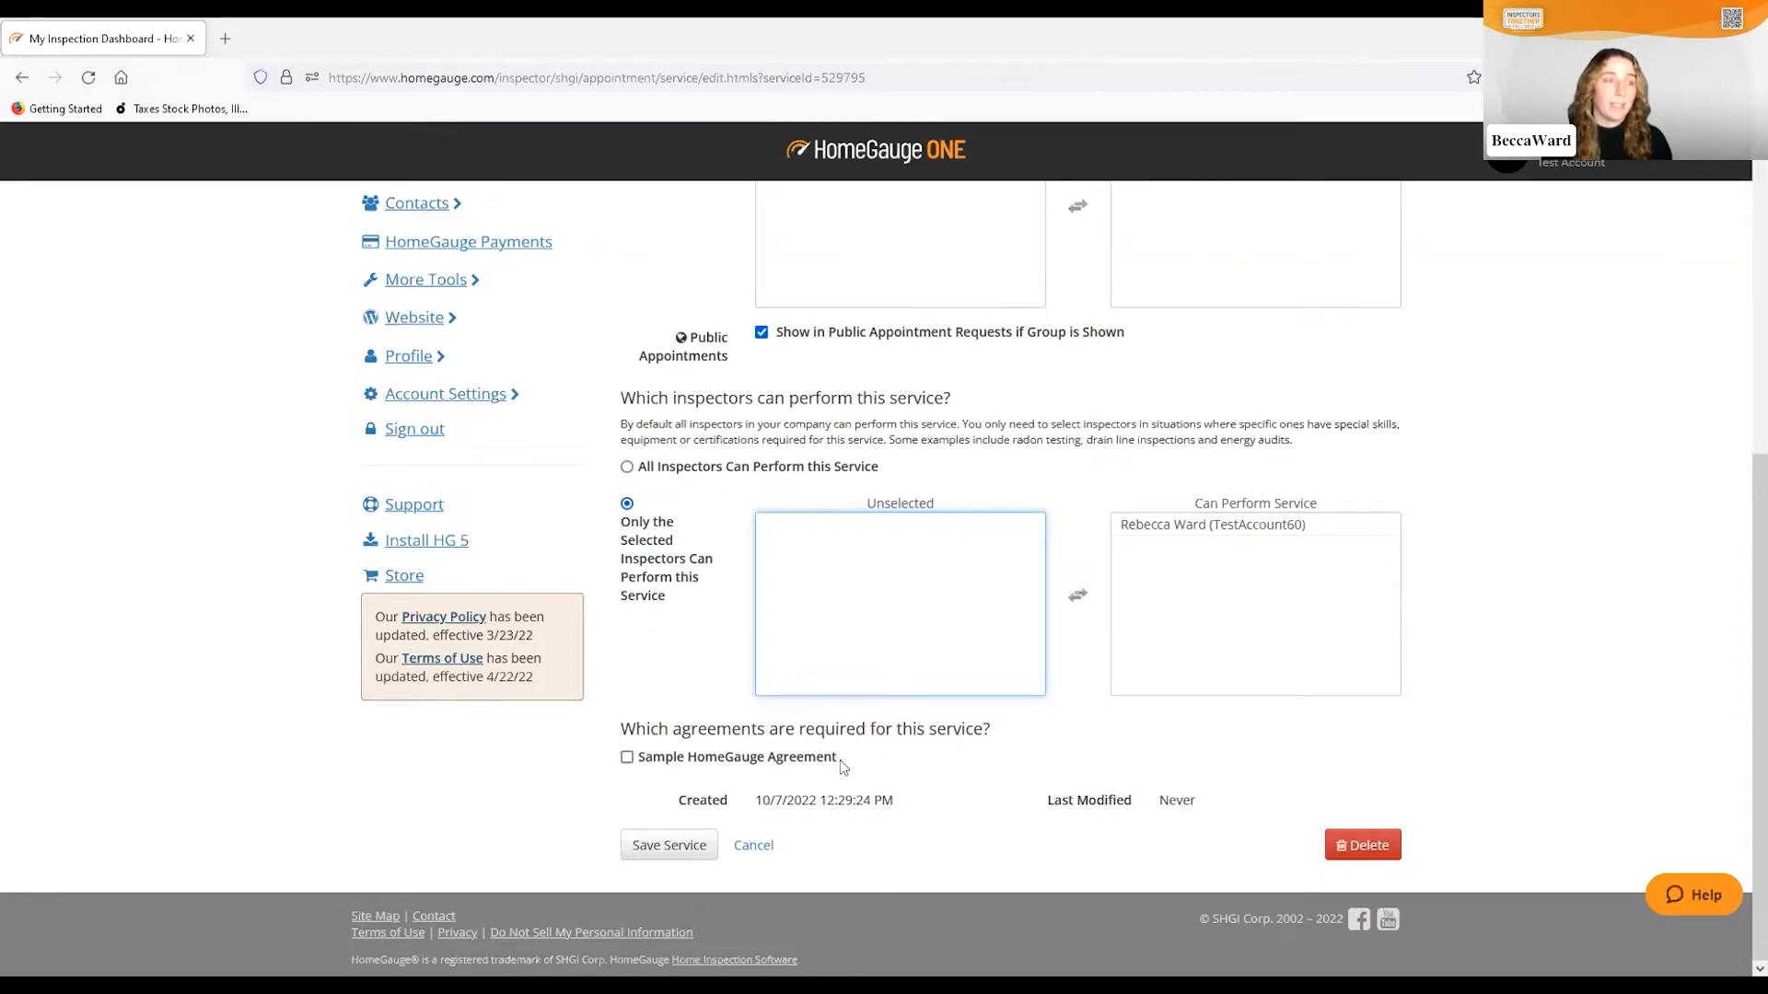
Require the Sample HomeGauge Agreement for this service and save it
left_click(626, 758)
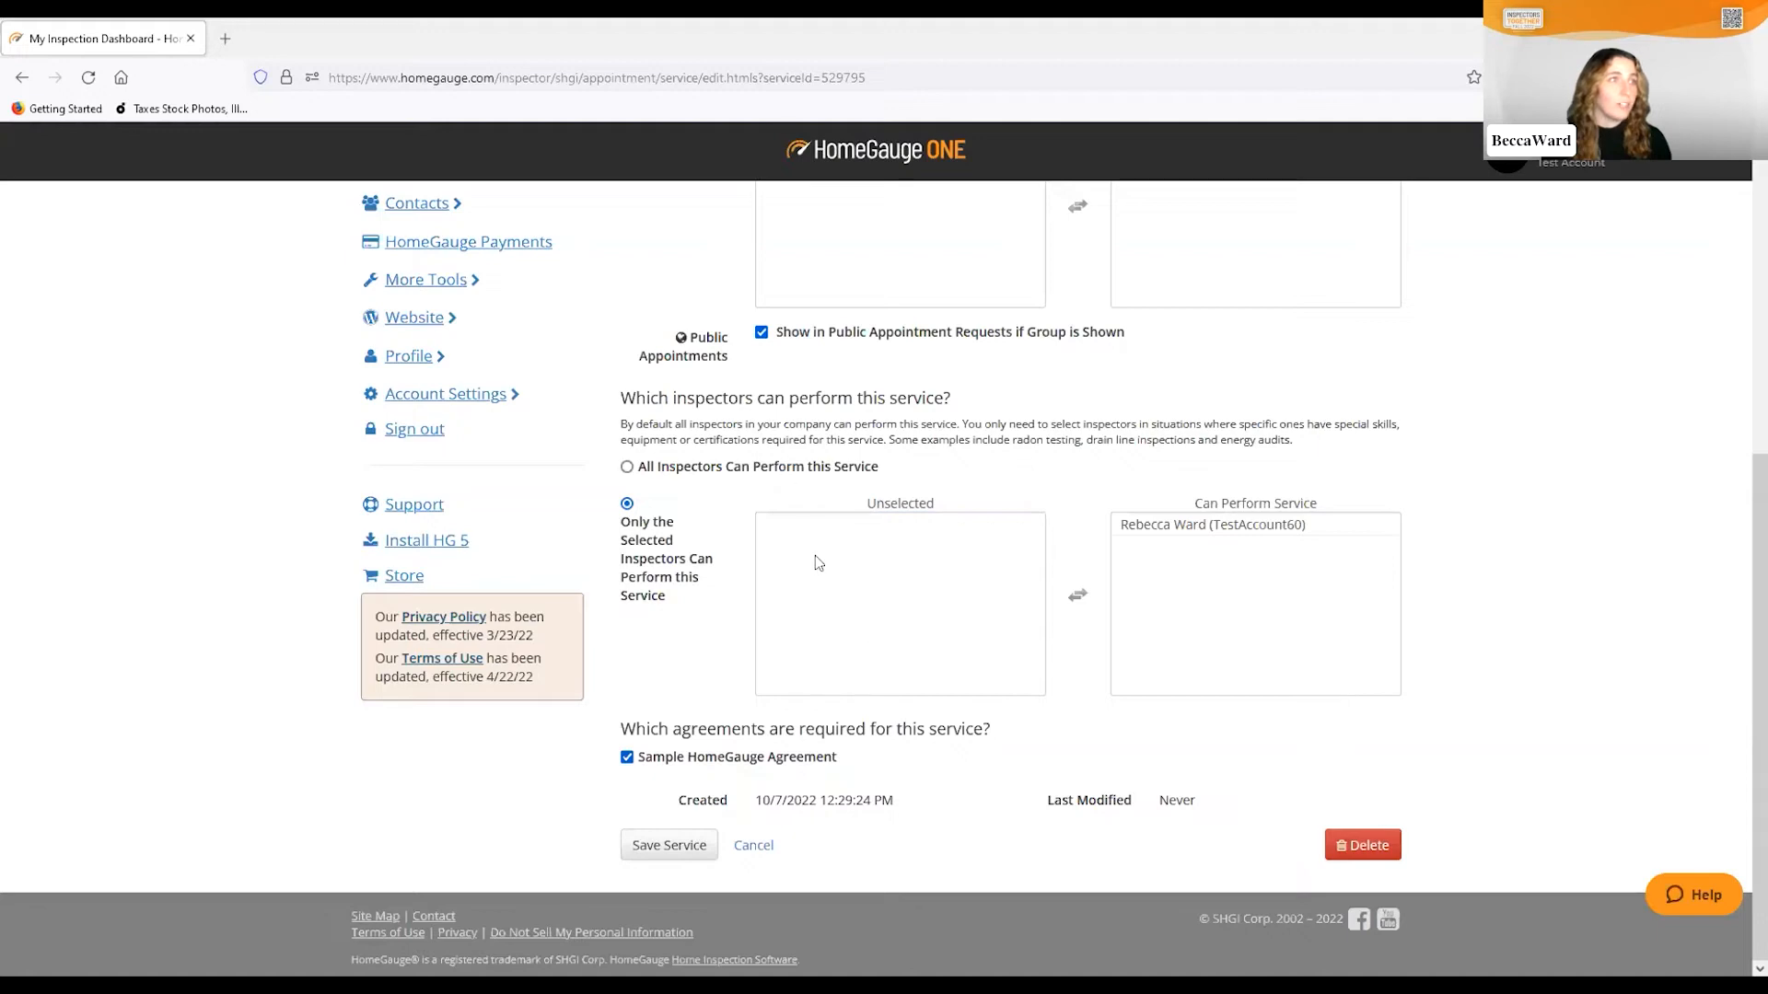
scroll(815, 558, "up", 2)
scroll(810, 560, "down", 2)
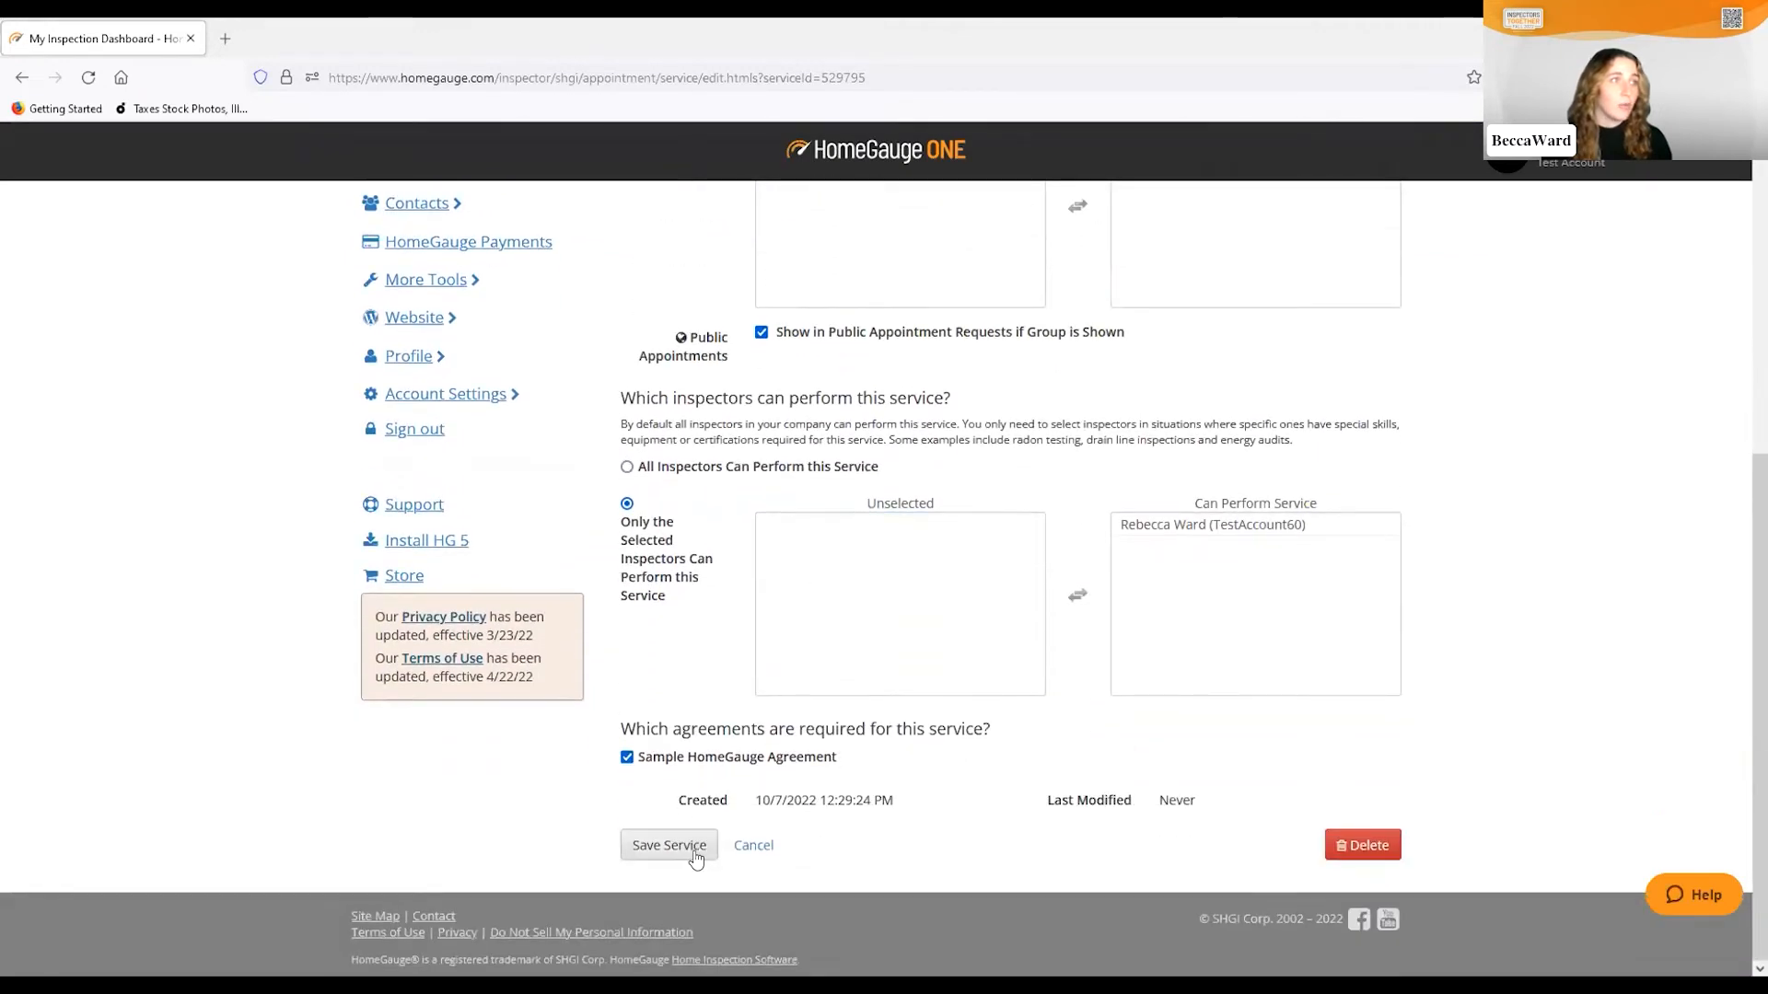
left_click(686, 855)
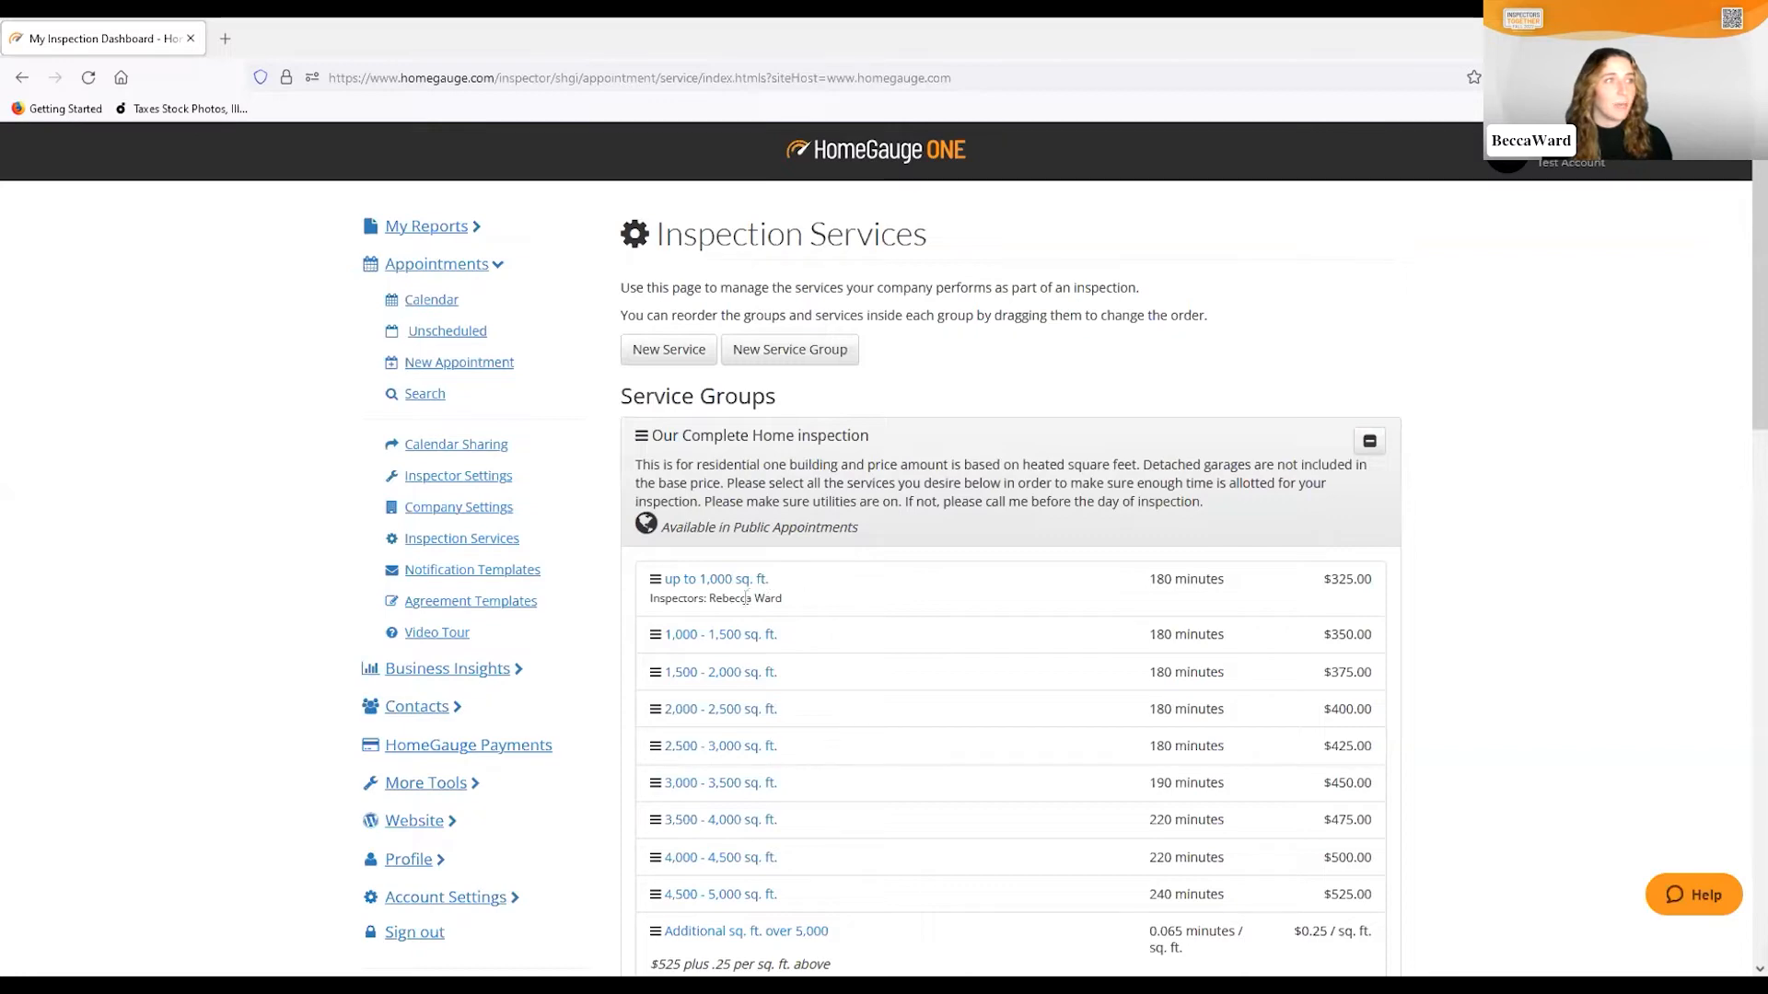
Scroll down the Inspection Services list to Discounts and open Cash Discount for editing
scroll(825, 734, "down", 3)
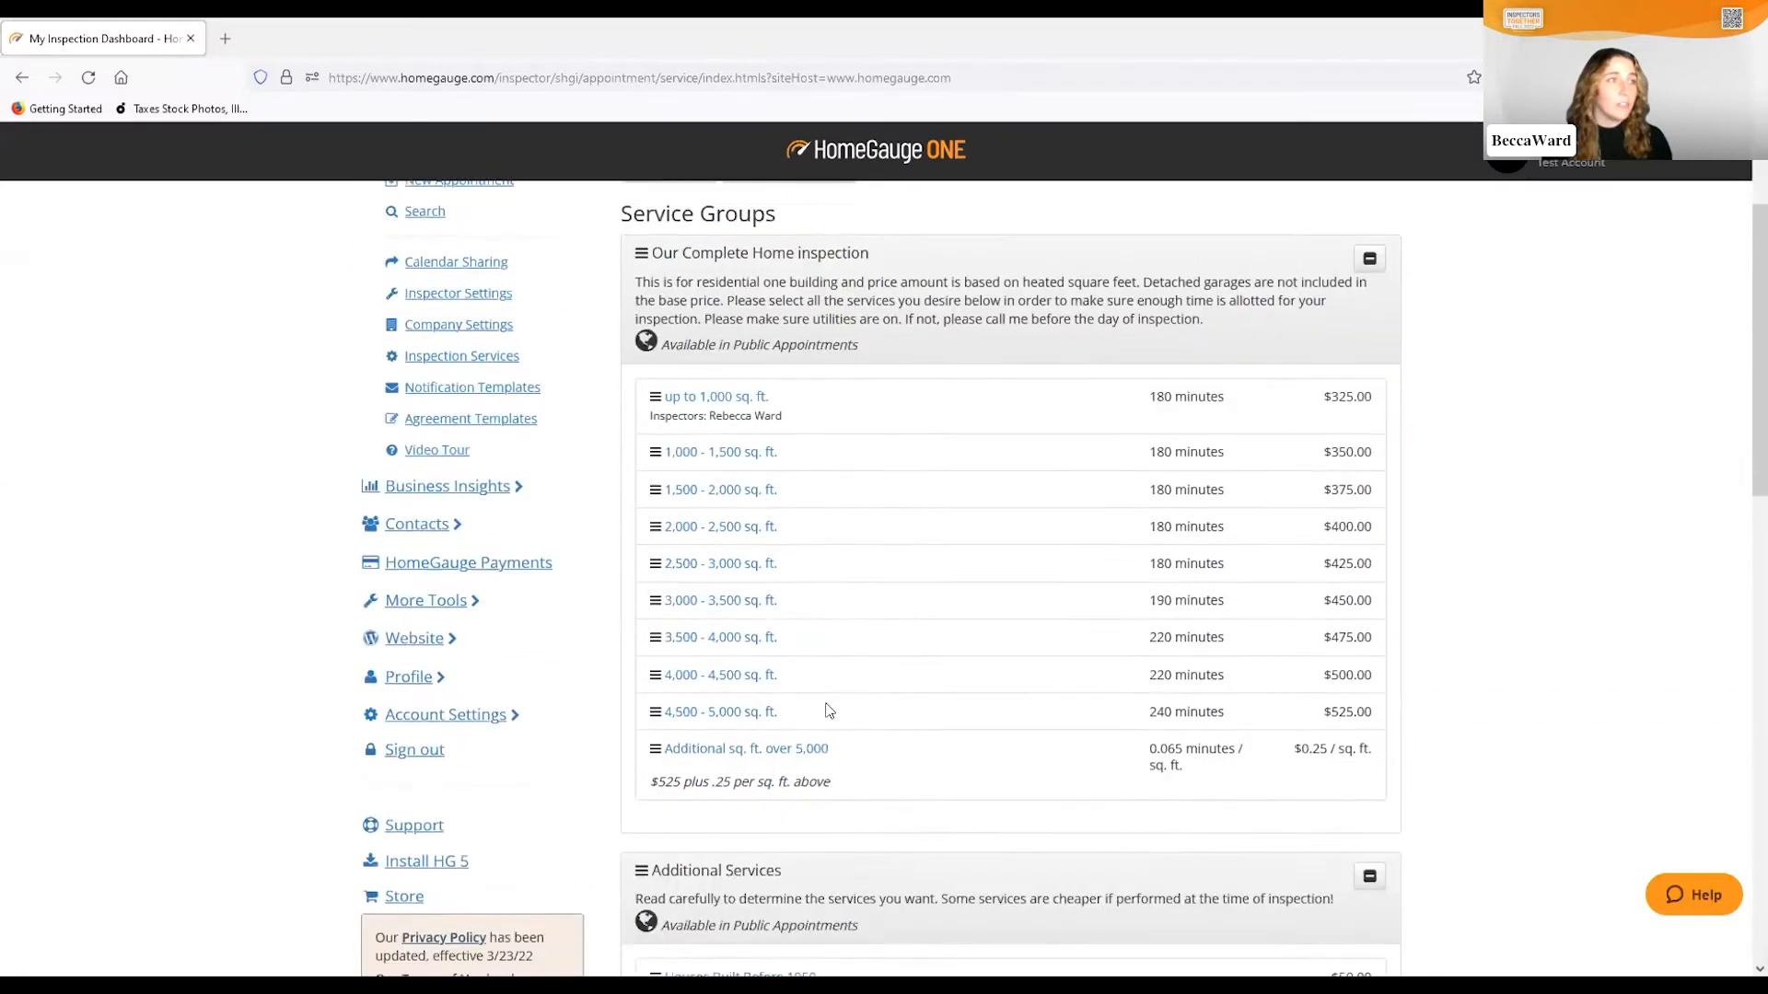
scroll(772, 669, "down", 2)
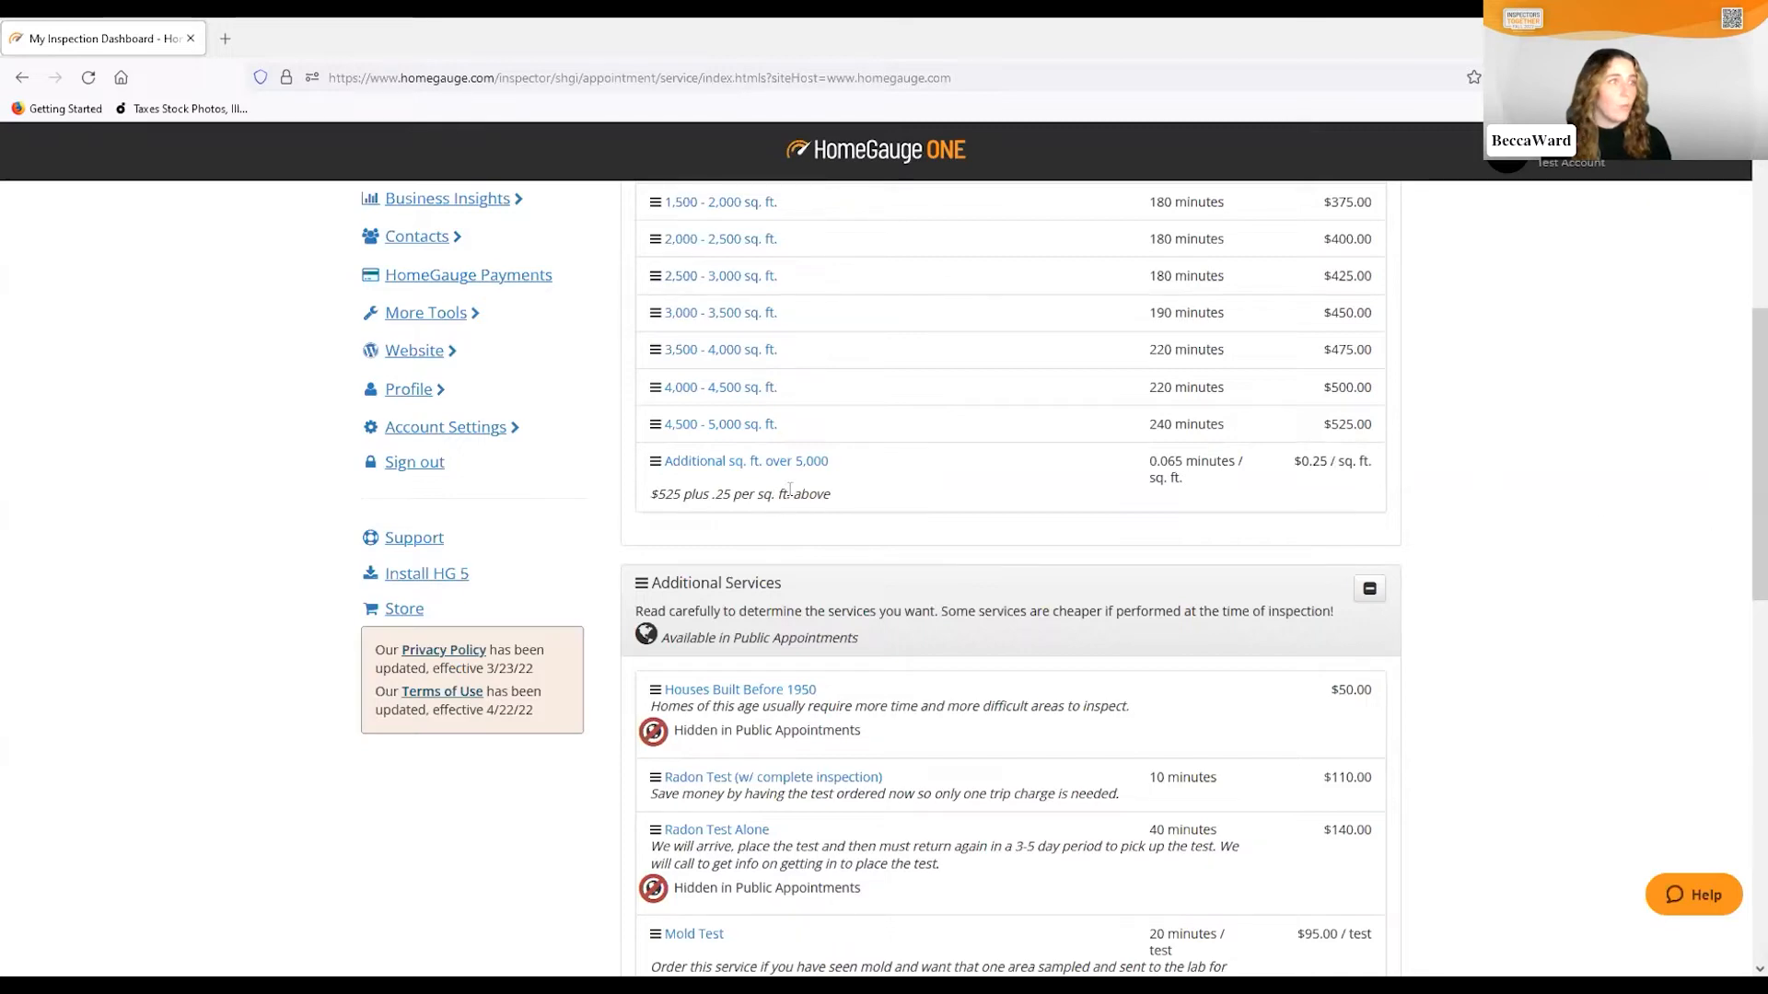
scroll(836, 486, "down", 2)
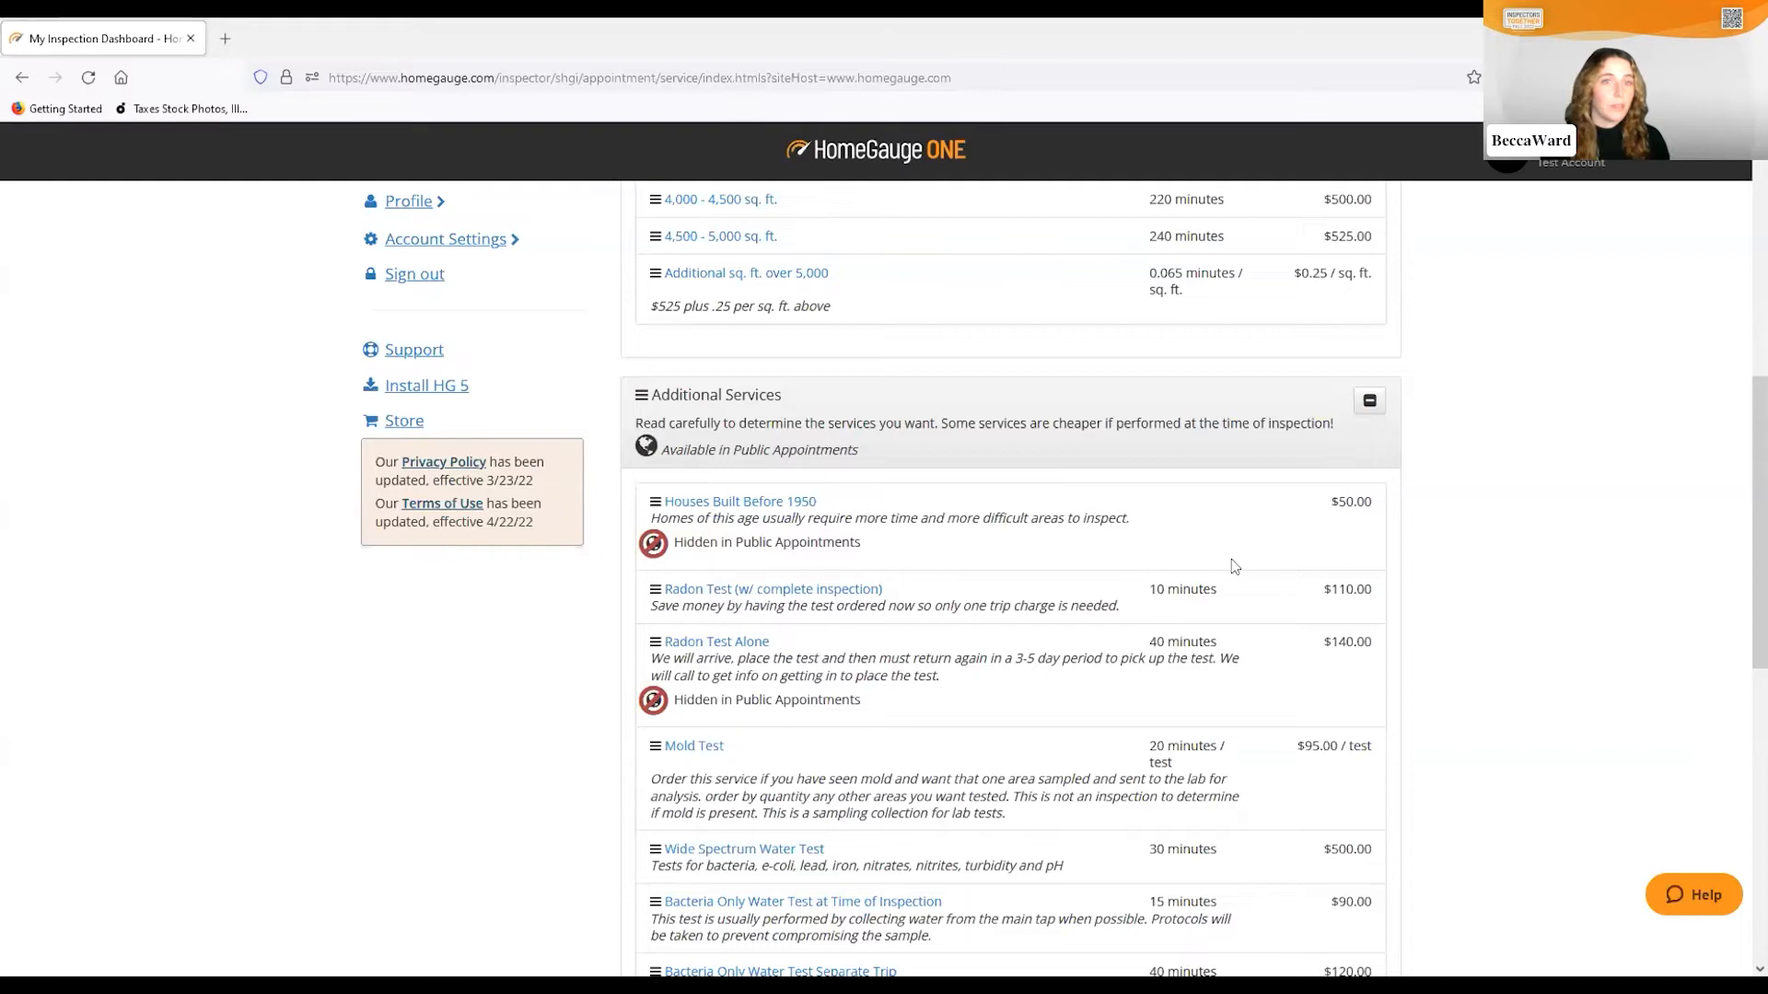
scroll(800, 570, "down", 7)
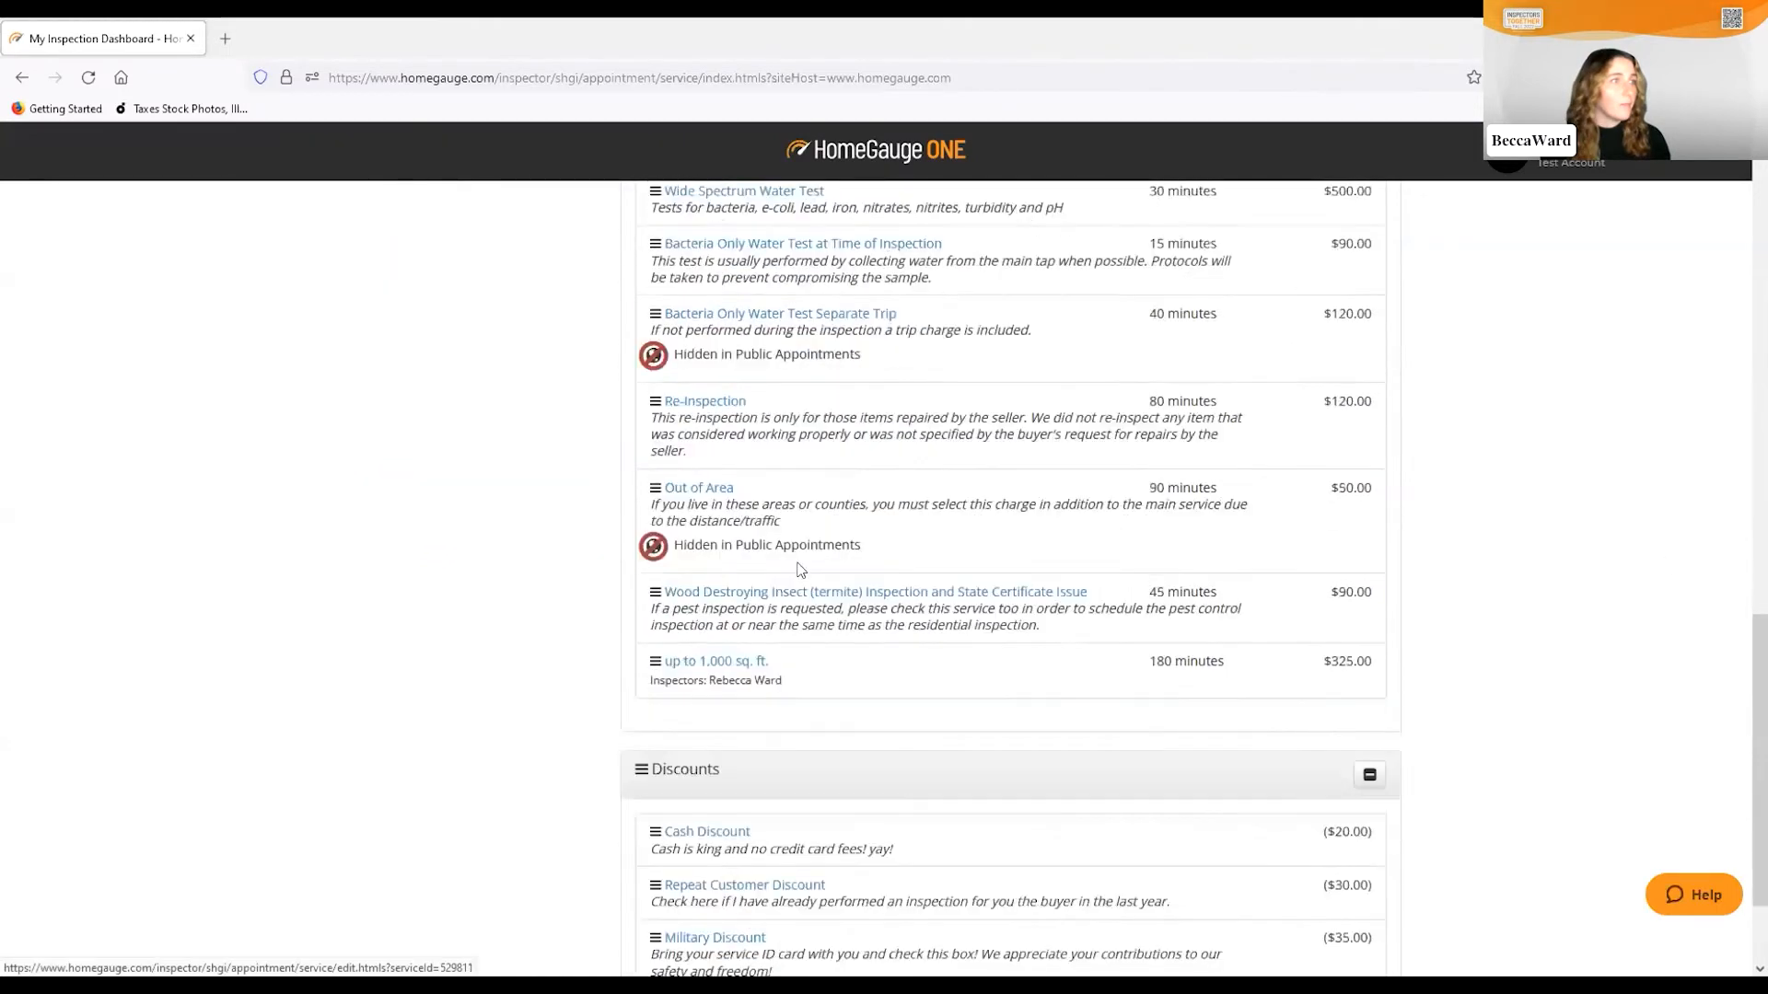
scroll(800, 570, "down", 2)
left_click(712, 683)
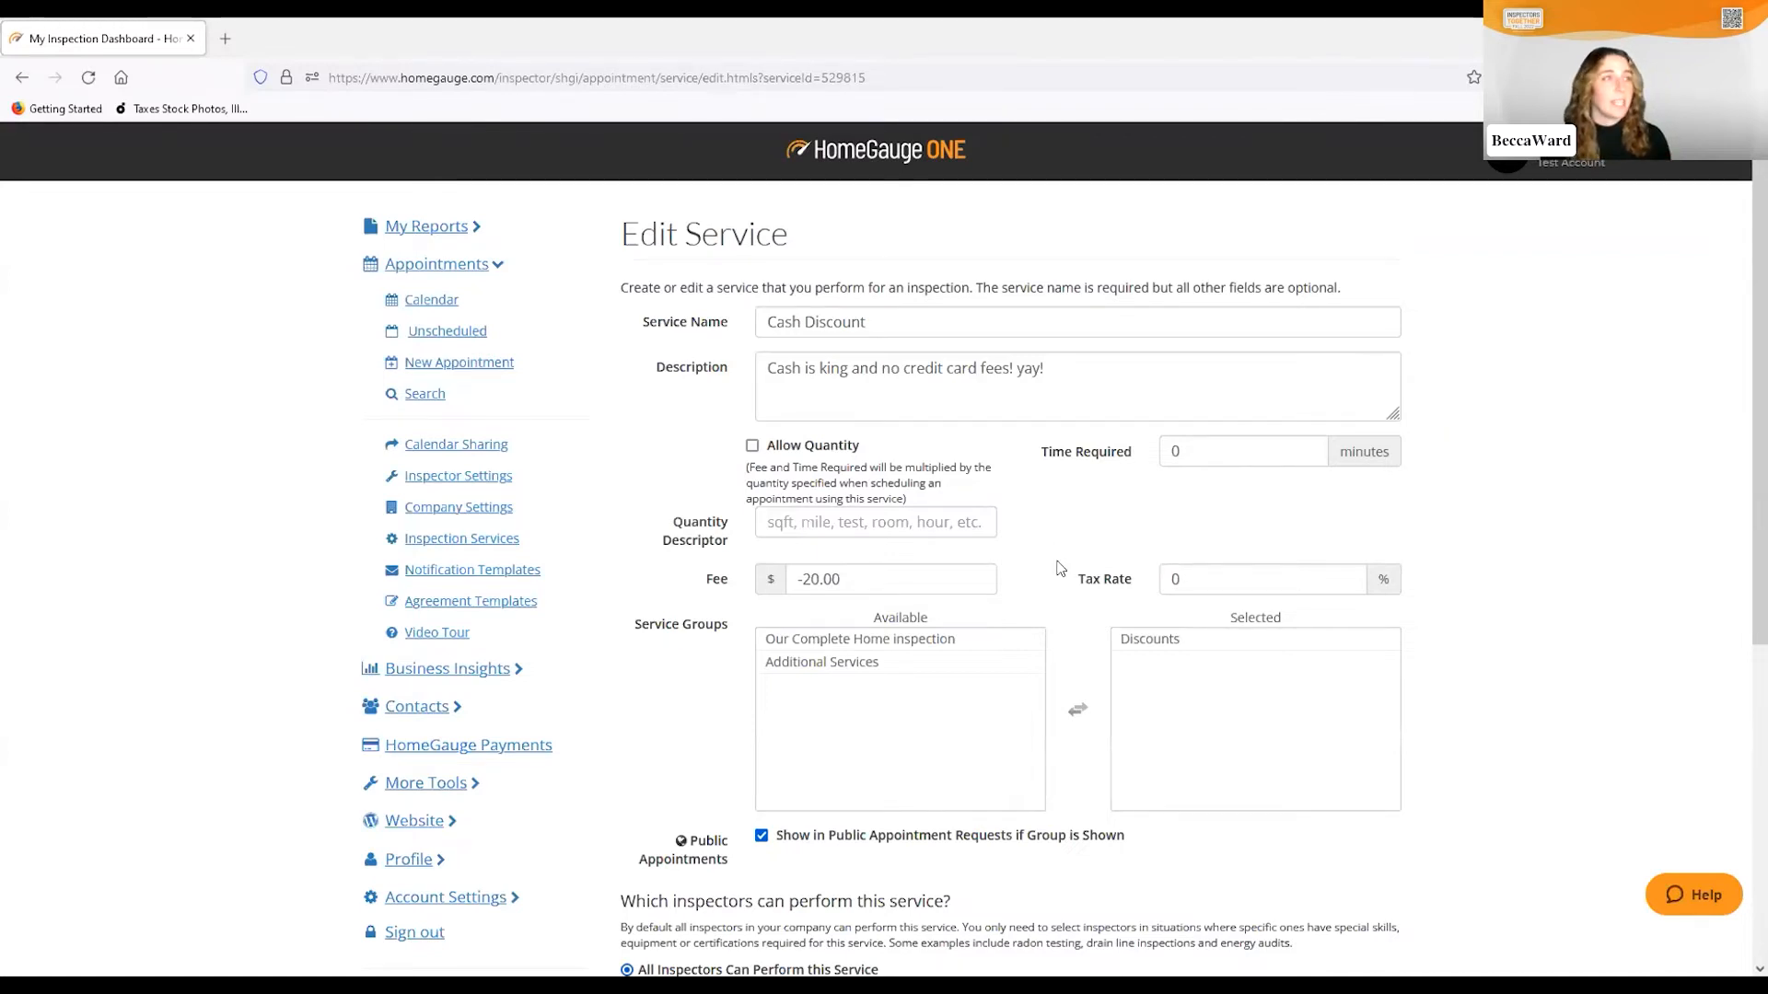
Review the Cash Discount's -20.00 fee and group, then save it unchanged
scroll(1047, 563, "down", 2)
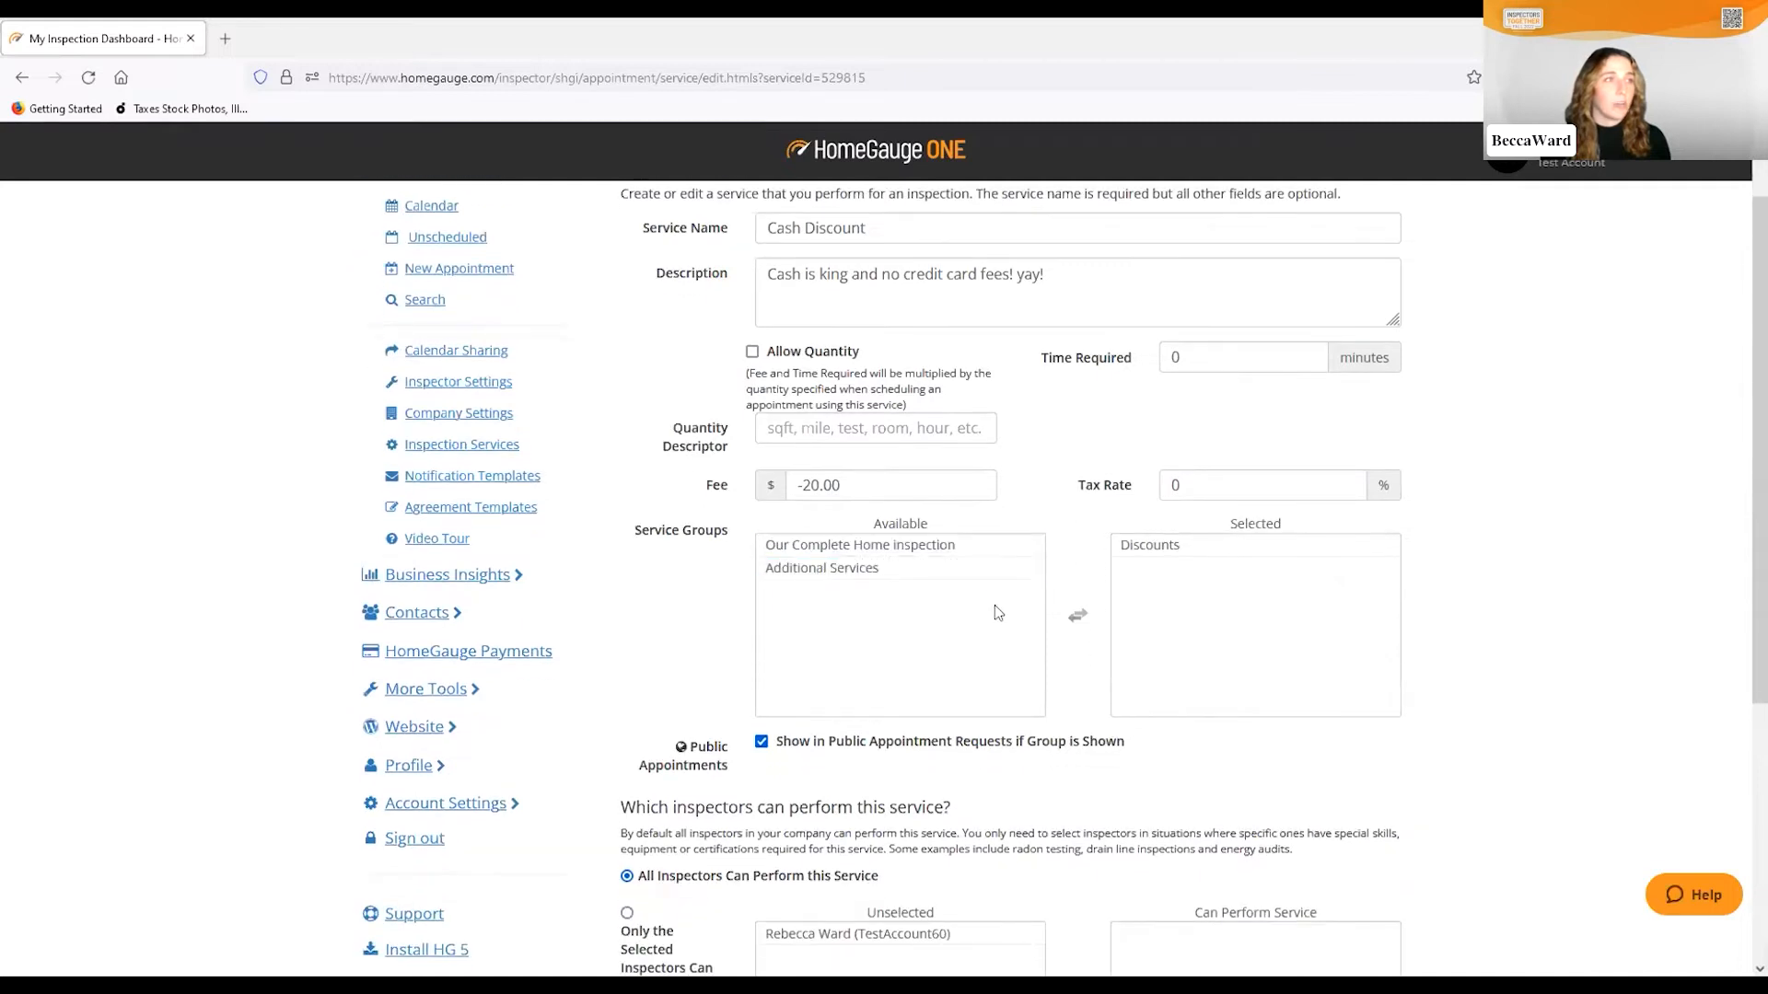
scroll(1059, 612, "up", 2)
left_click(805, 630)
left_click(791, 584)
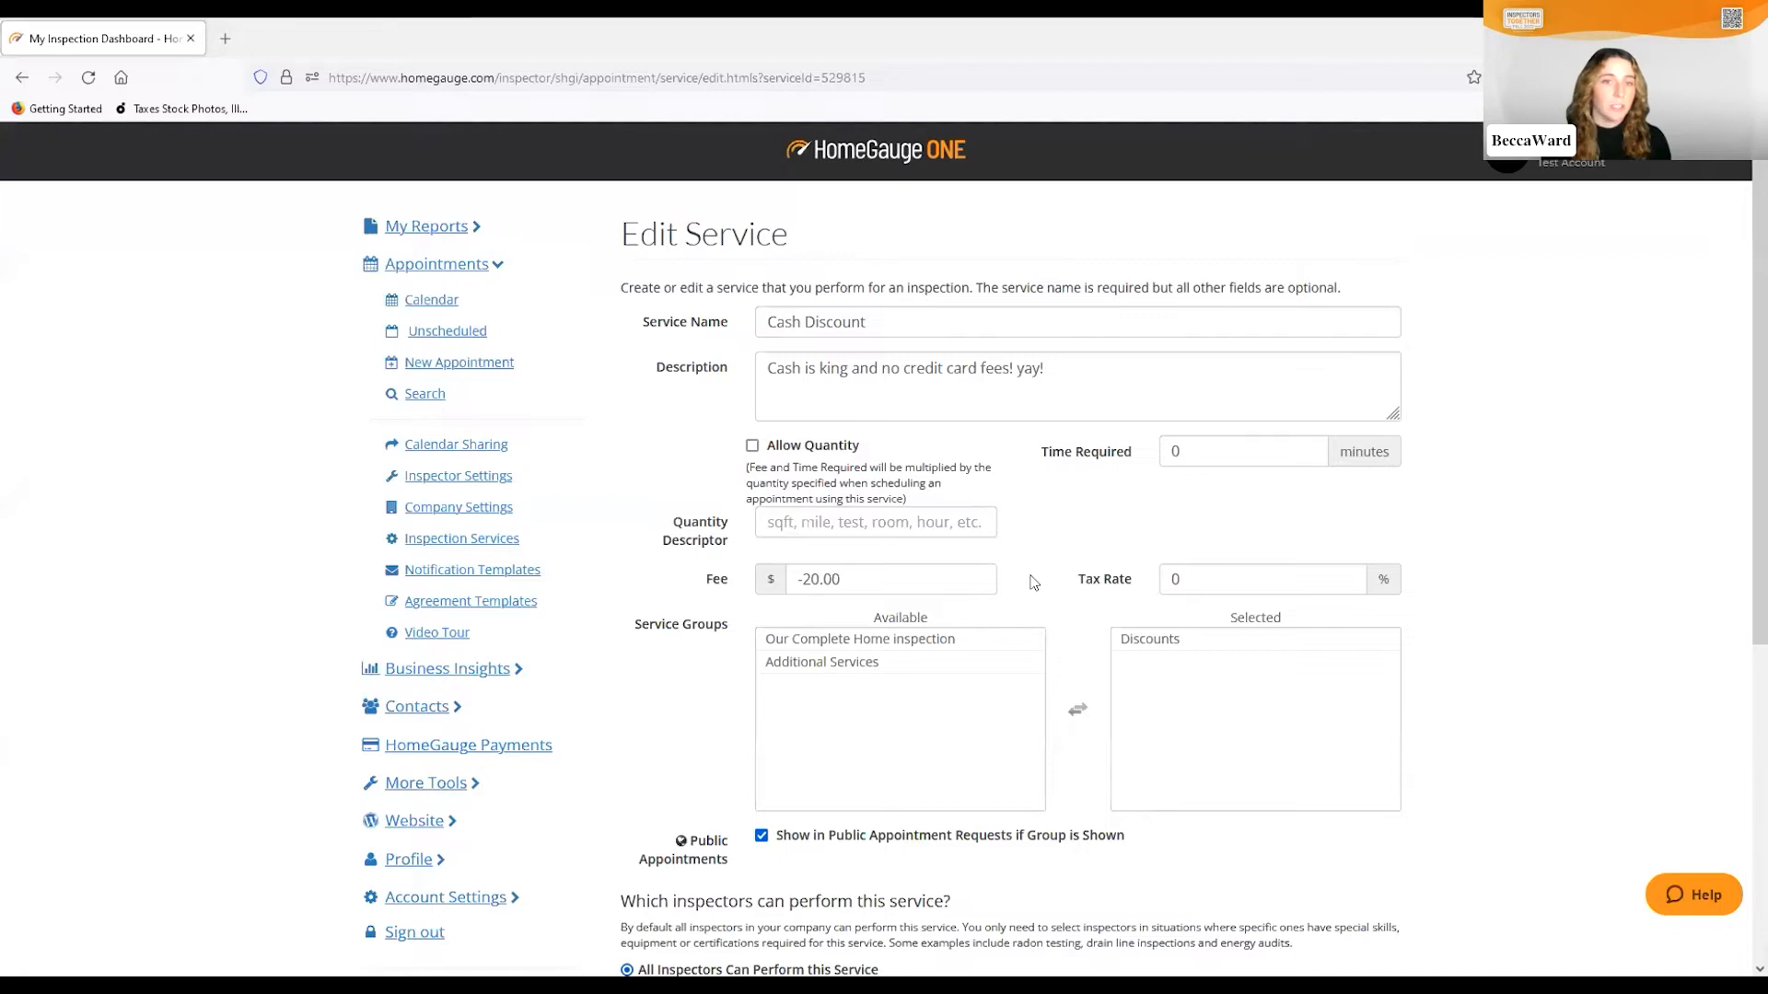
scroll(887, 613, "down", 3)
scroll(886, 613, "down", 3)
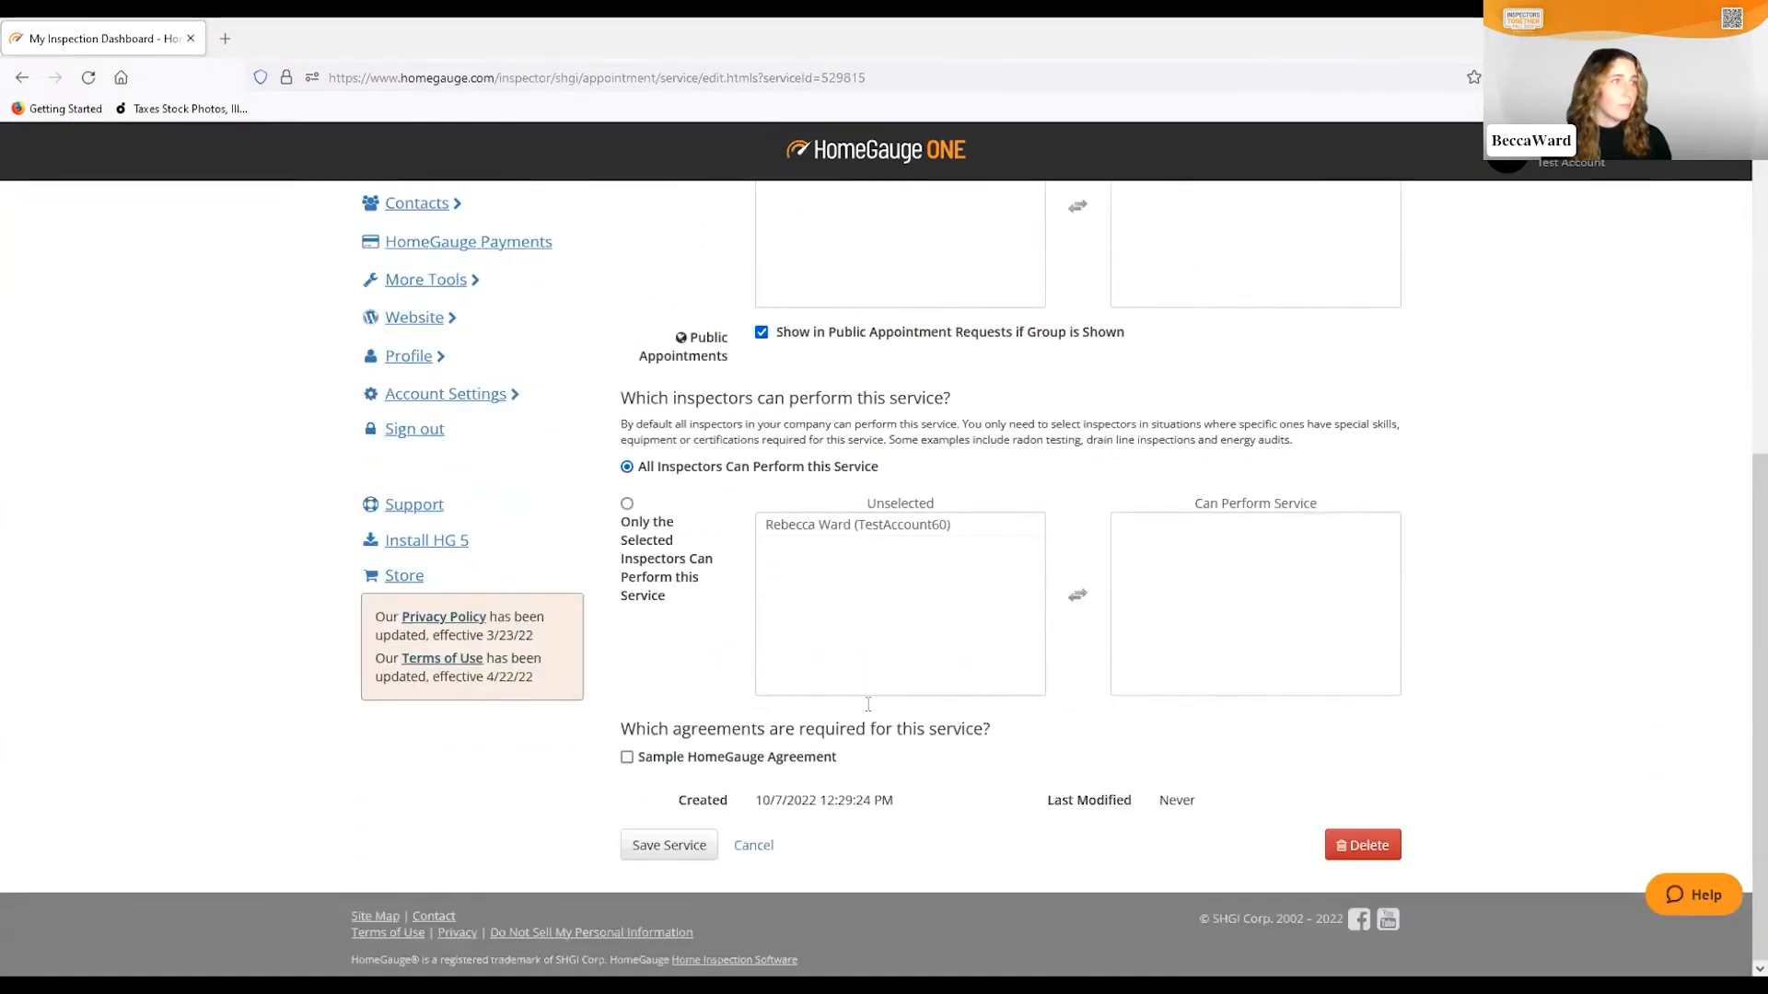
left_click(669, 846)
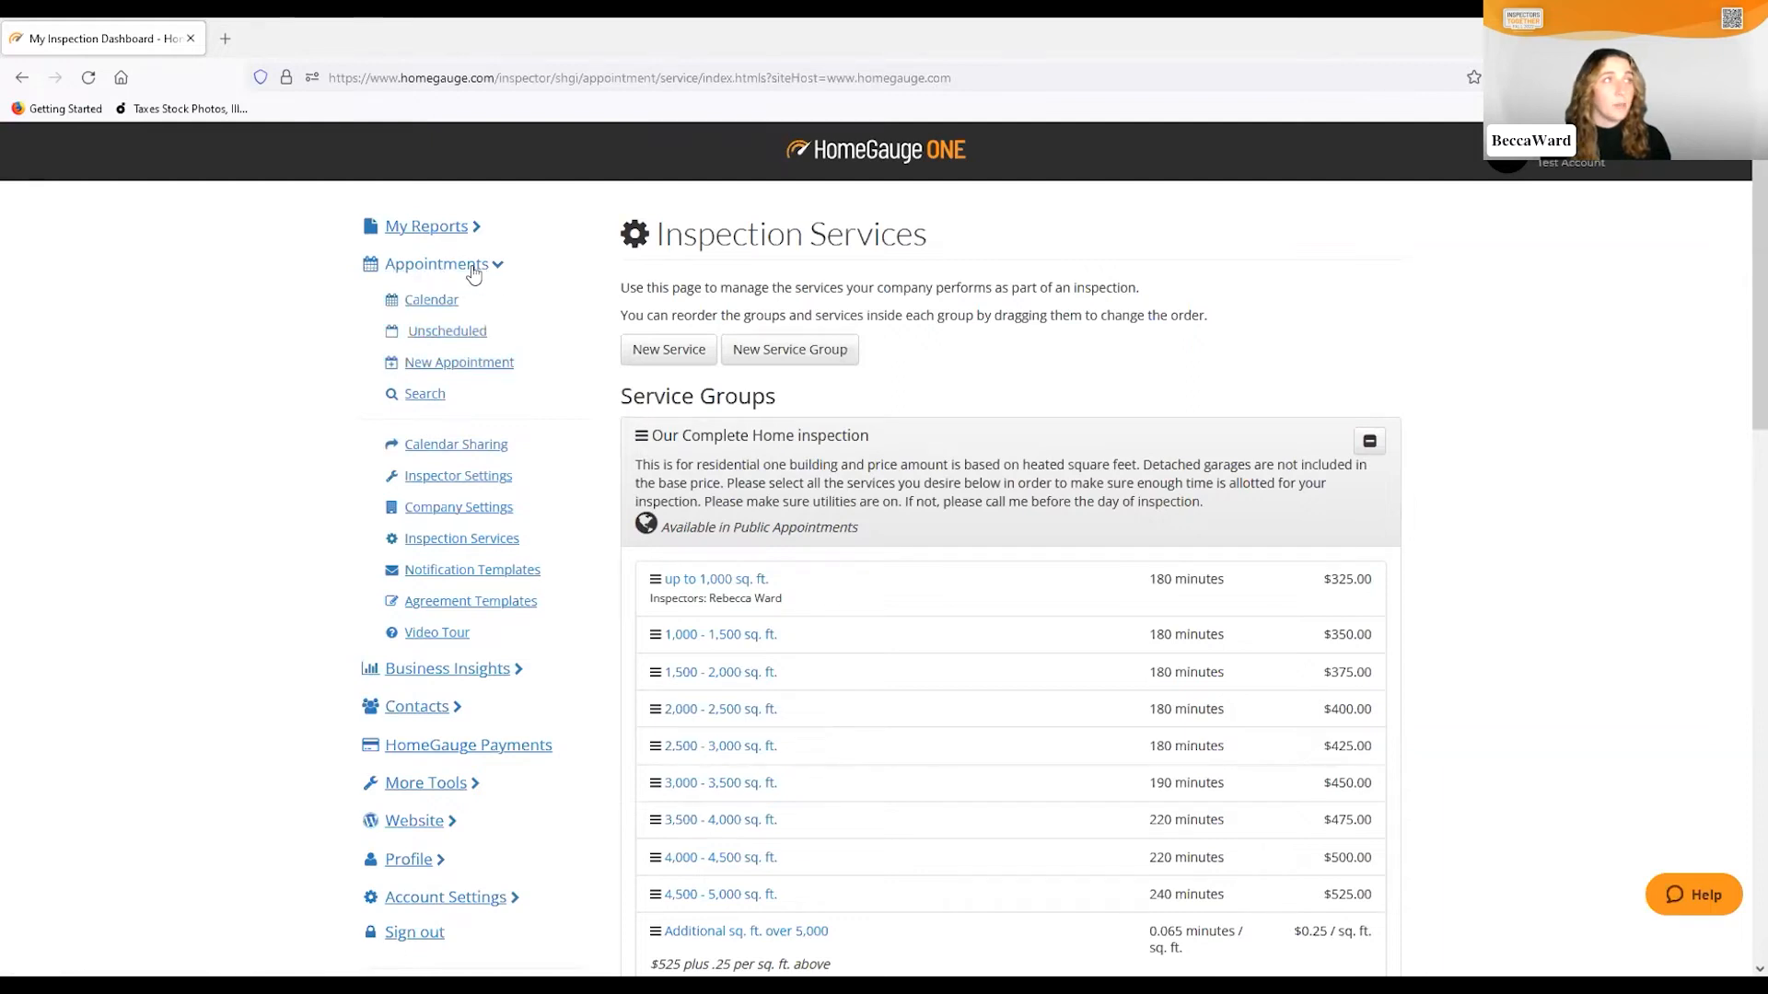
Go to Company Settings and open the Public Appointment Settings page
left_click(488, 514)
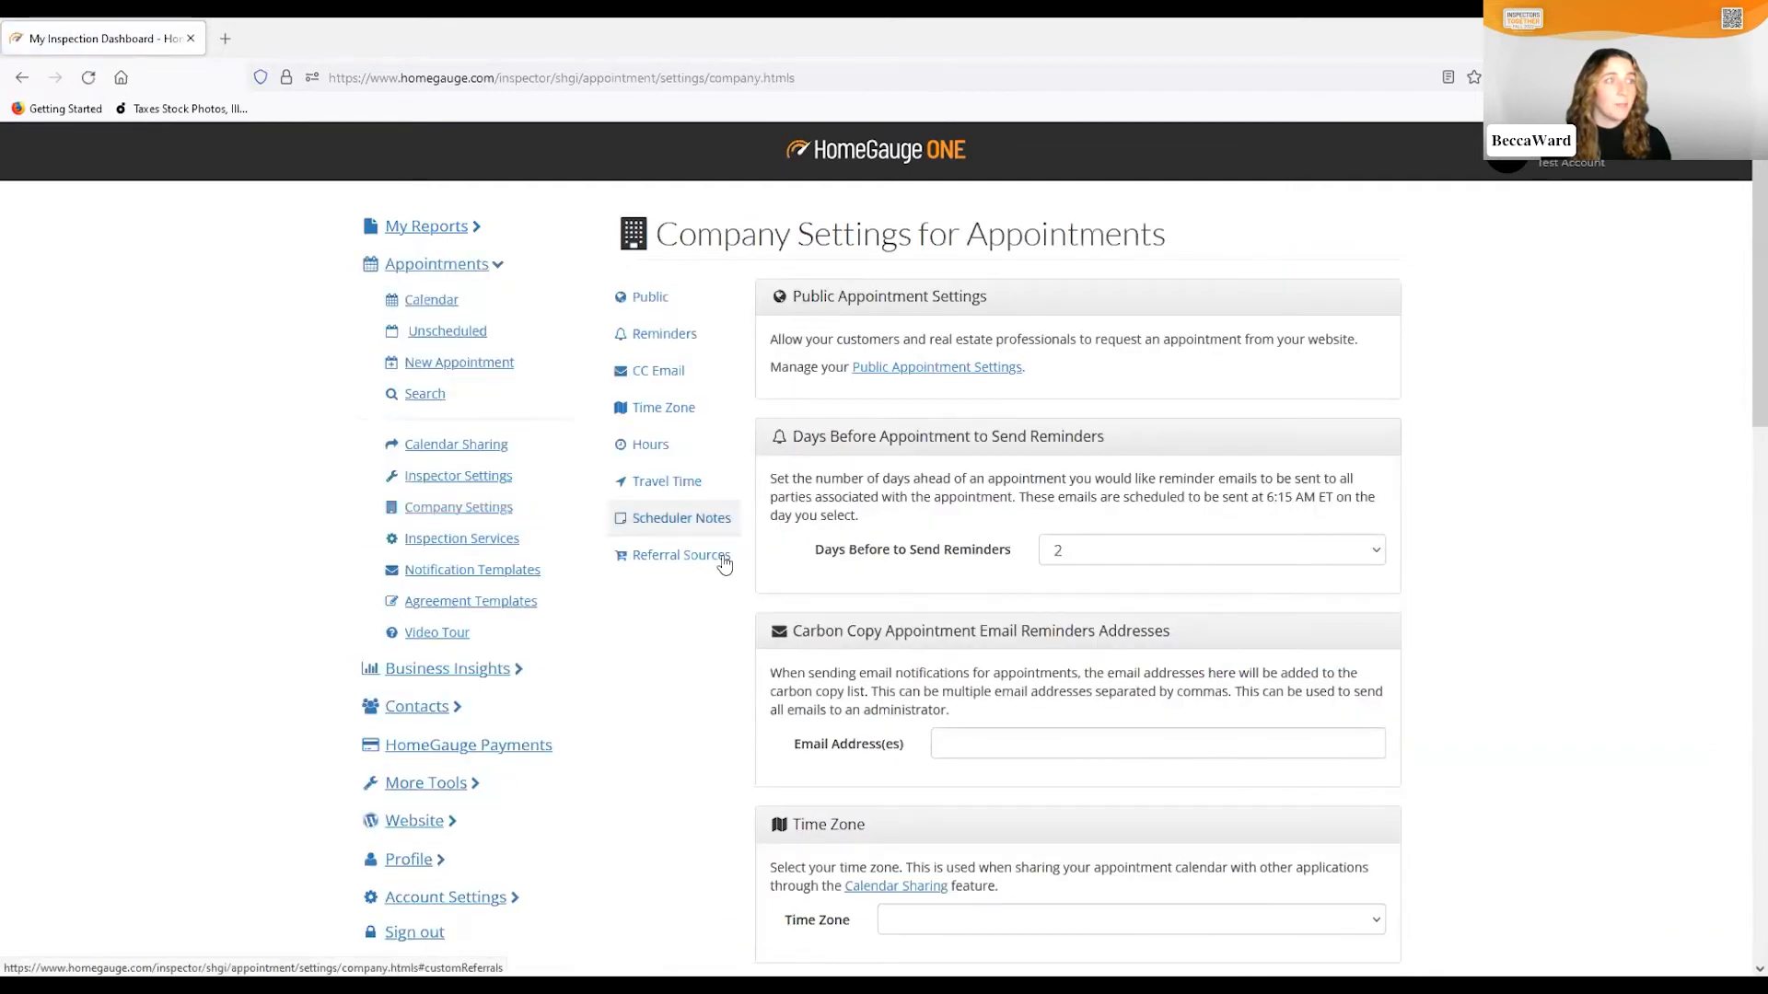
left_click(989, 373)
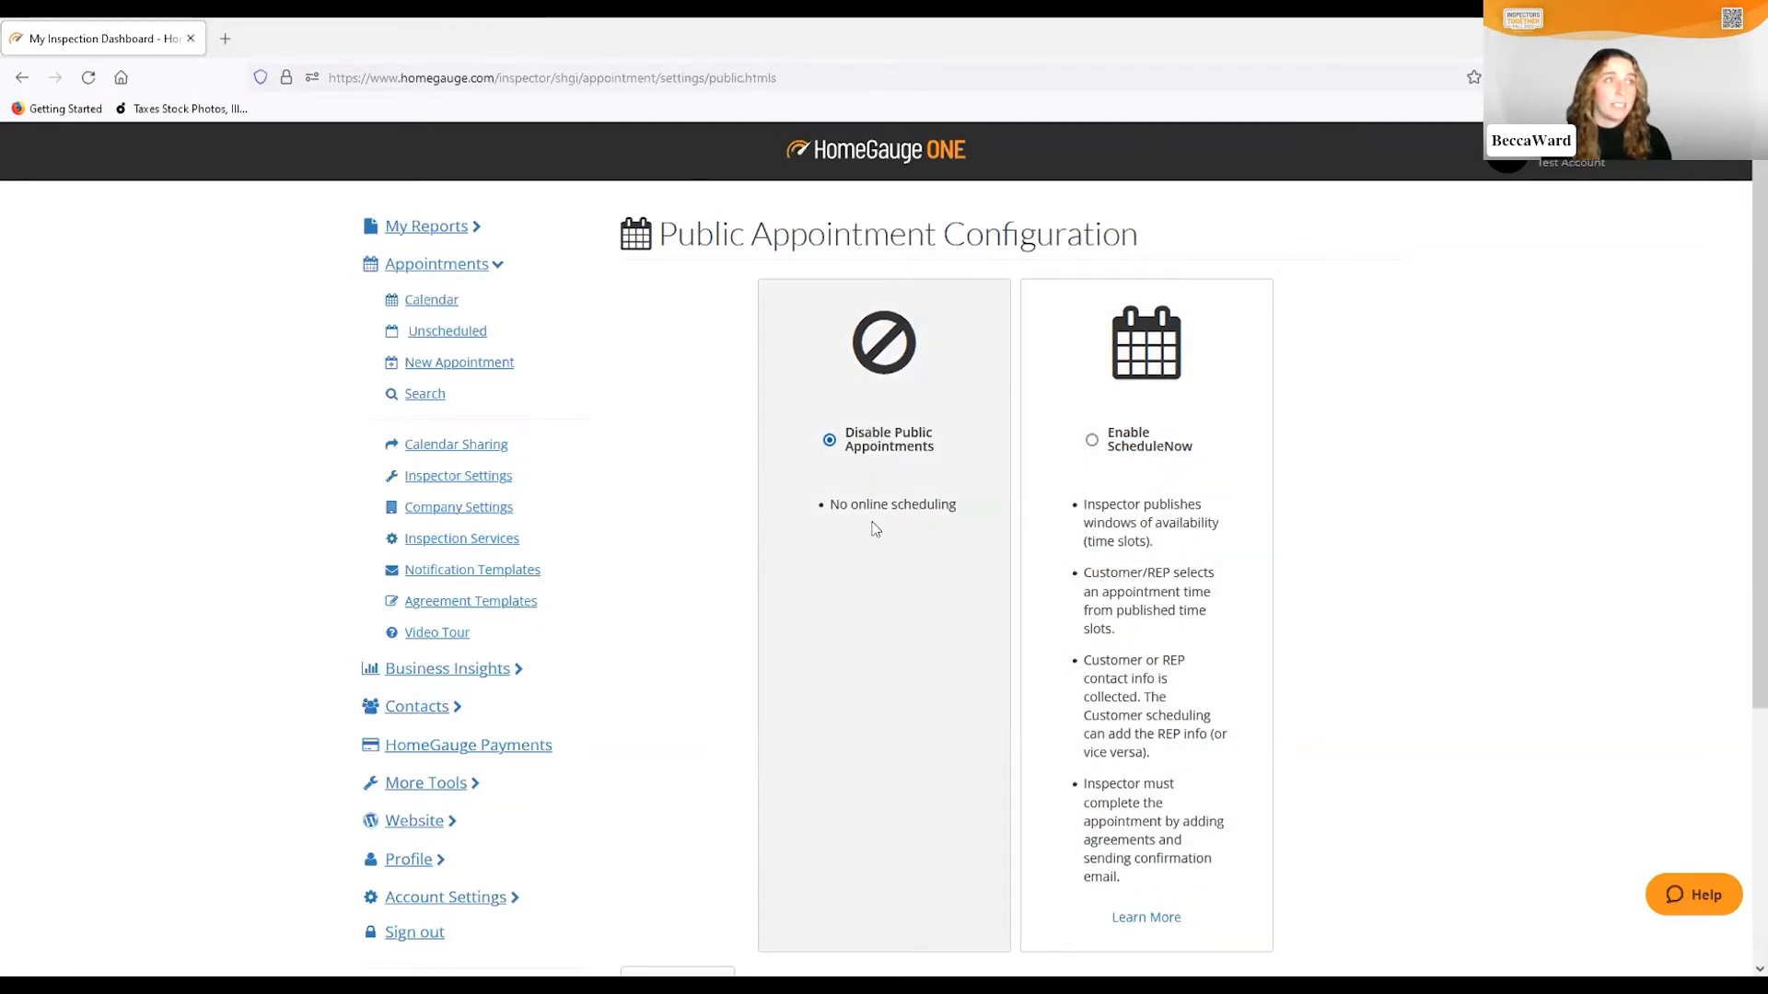
scroll(1393, 495, "down", 1)
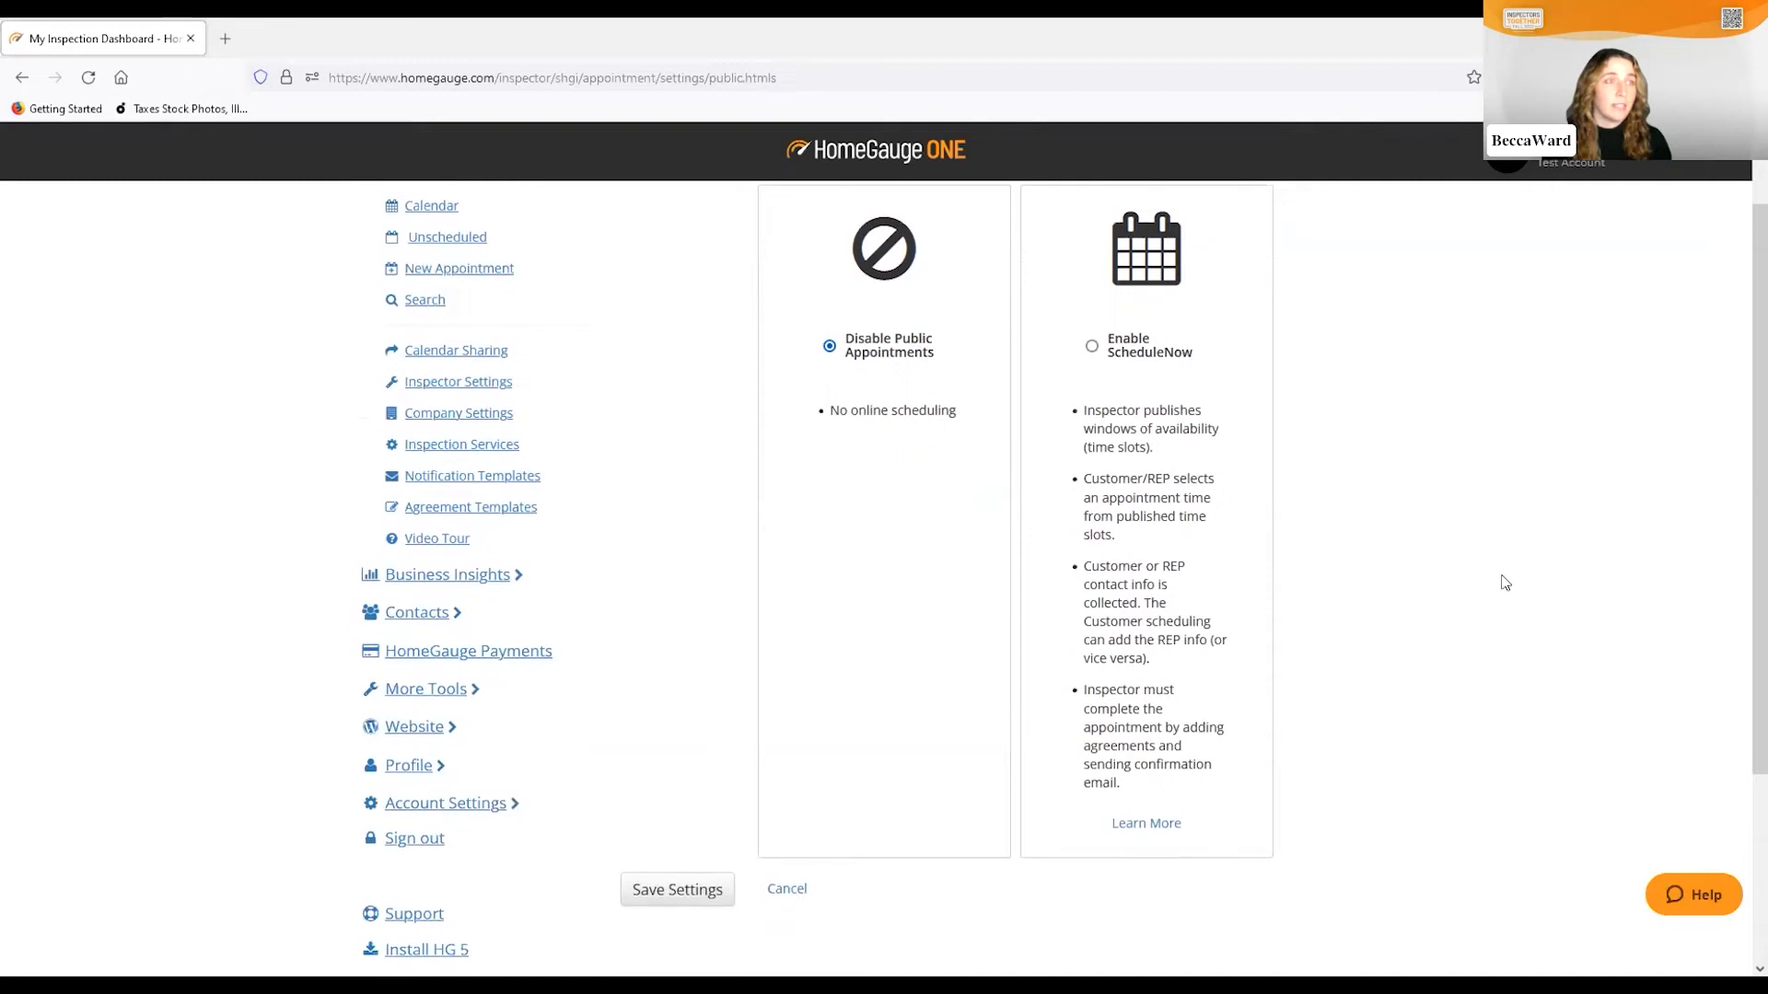
Select Enable ScheduleNow and open Configure appointment slots in a new tab
left_click(1093, 348)
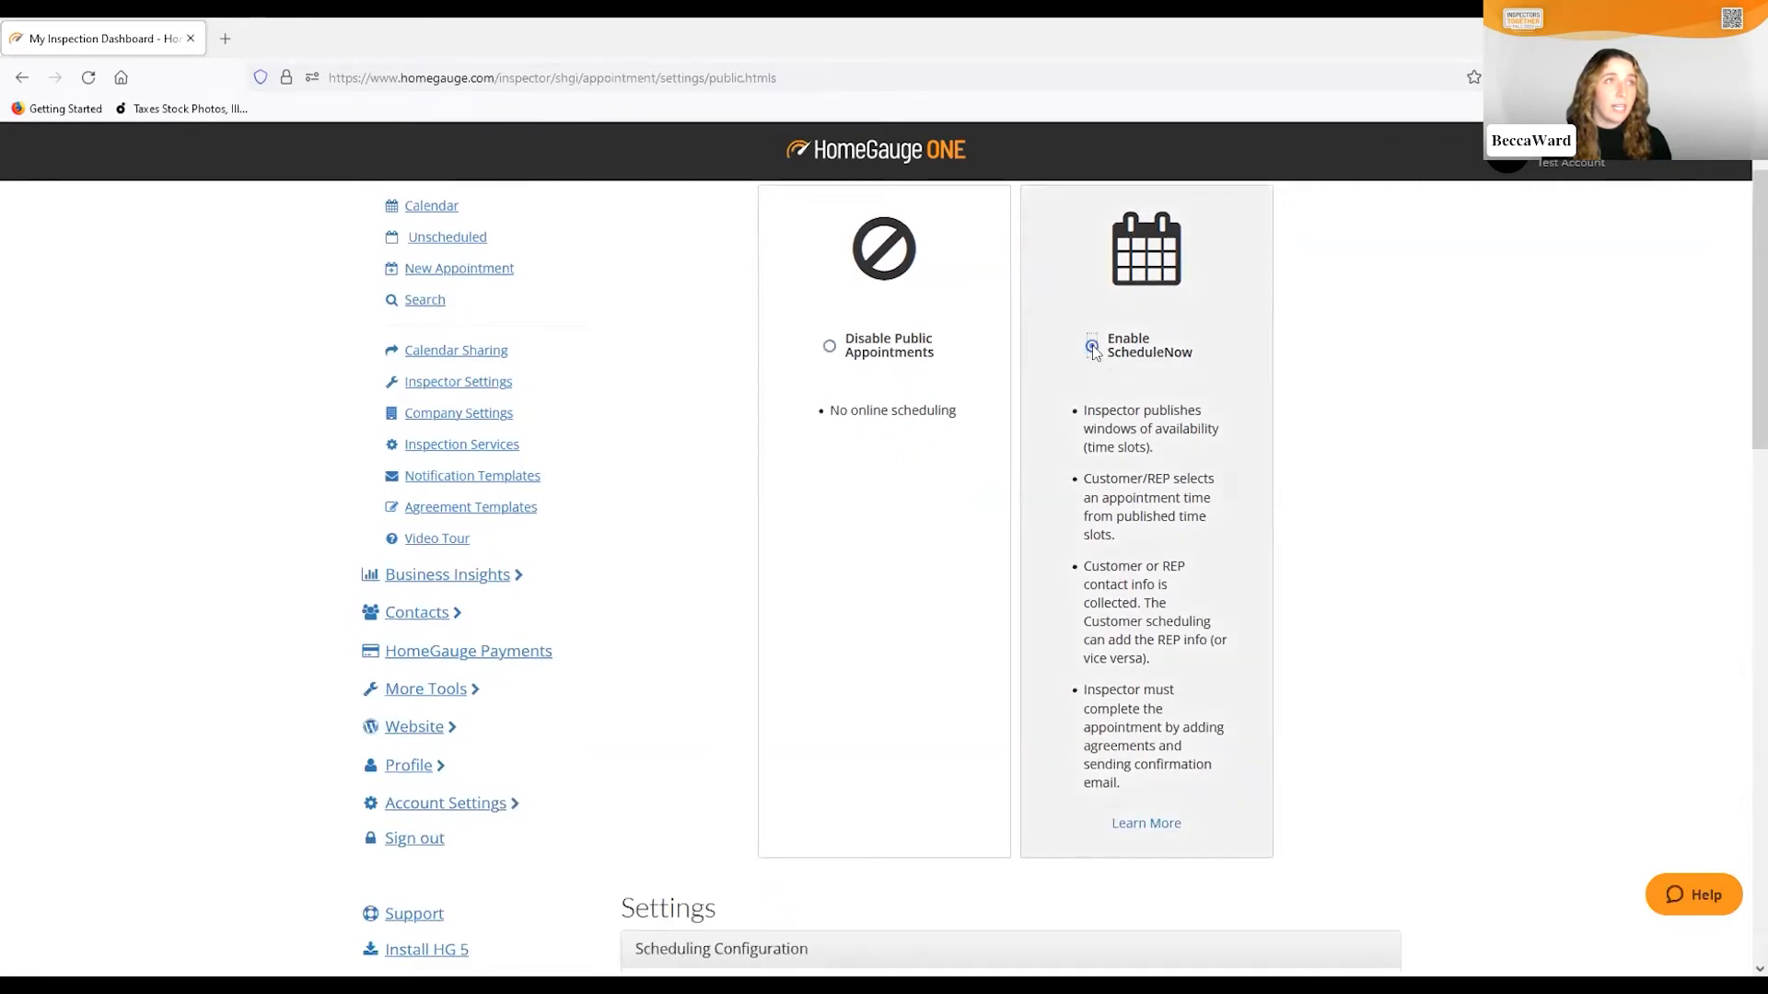
scroll(1381, 442, "down", 4)
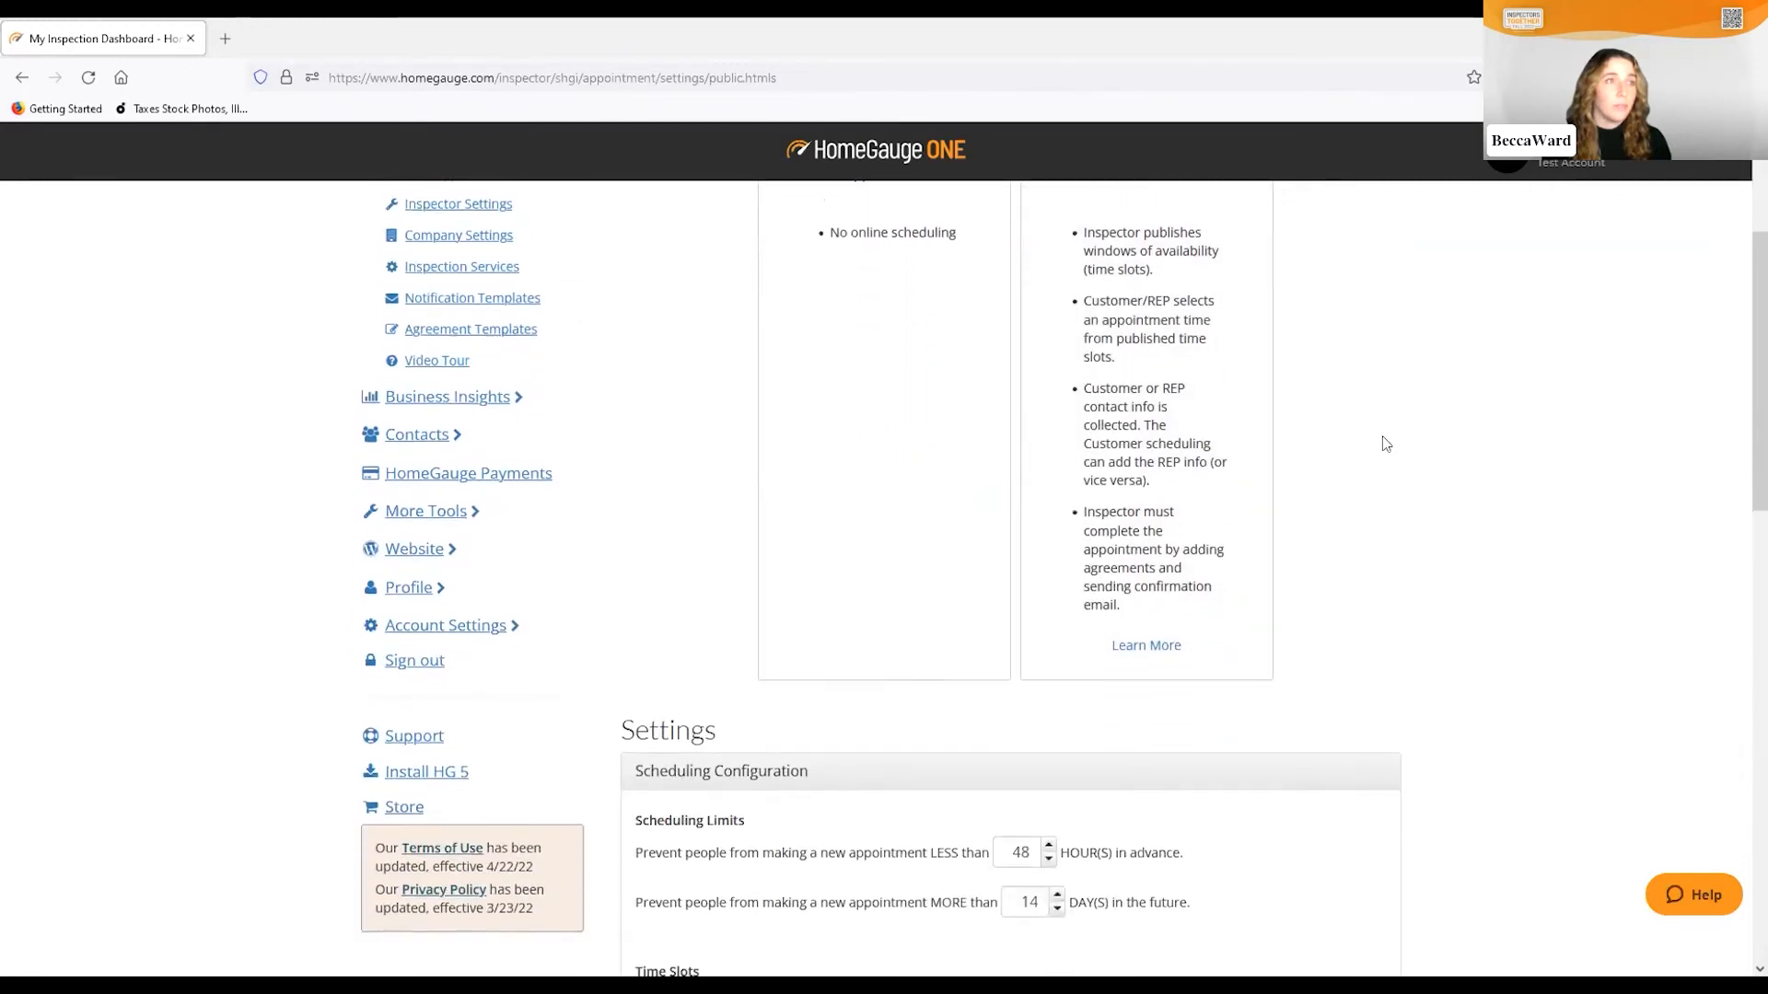
scroll(1381, 448, "down", 2)
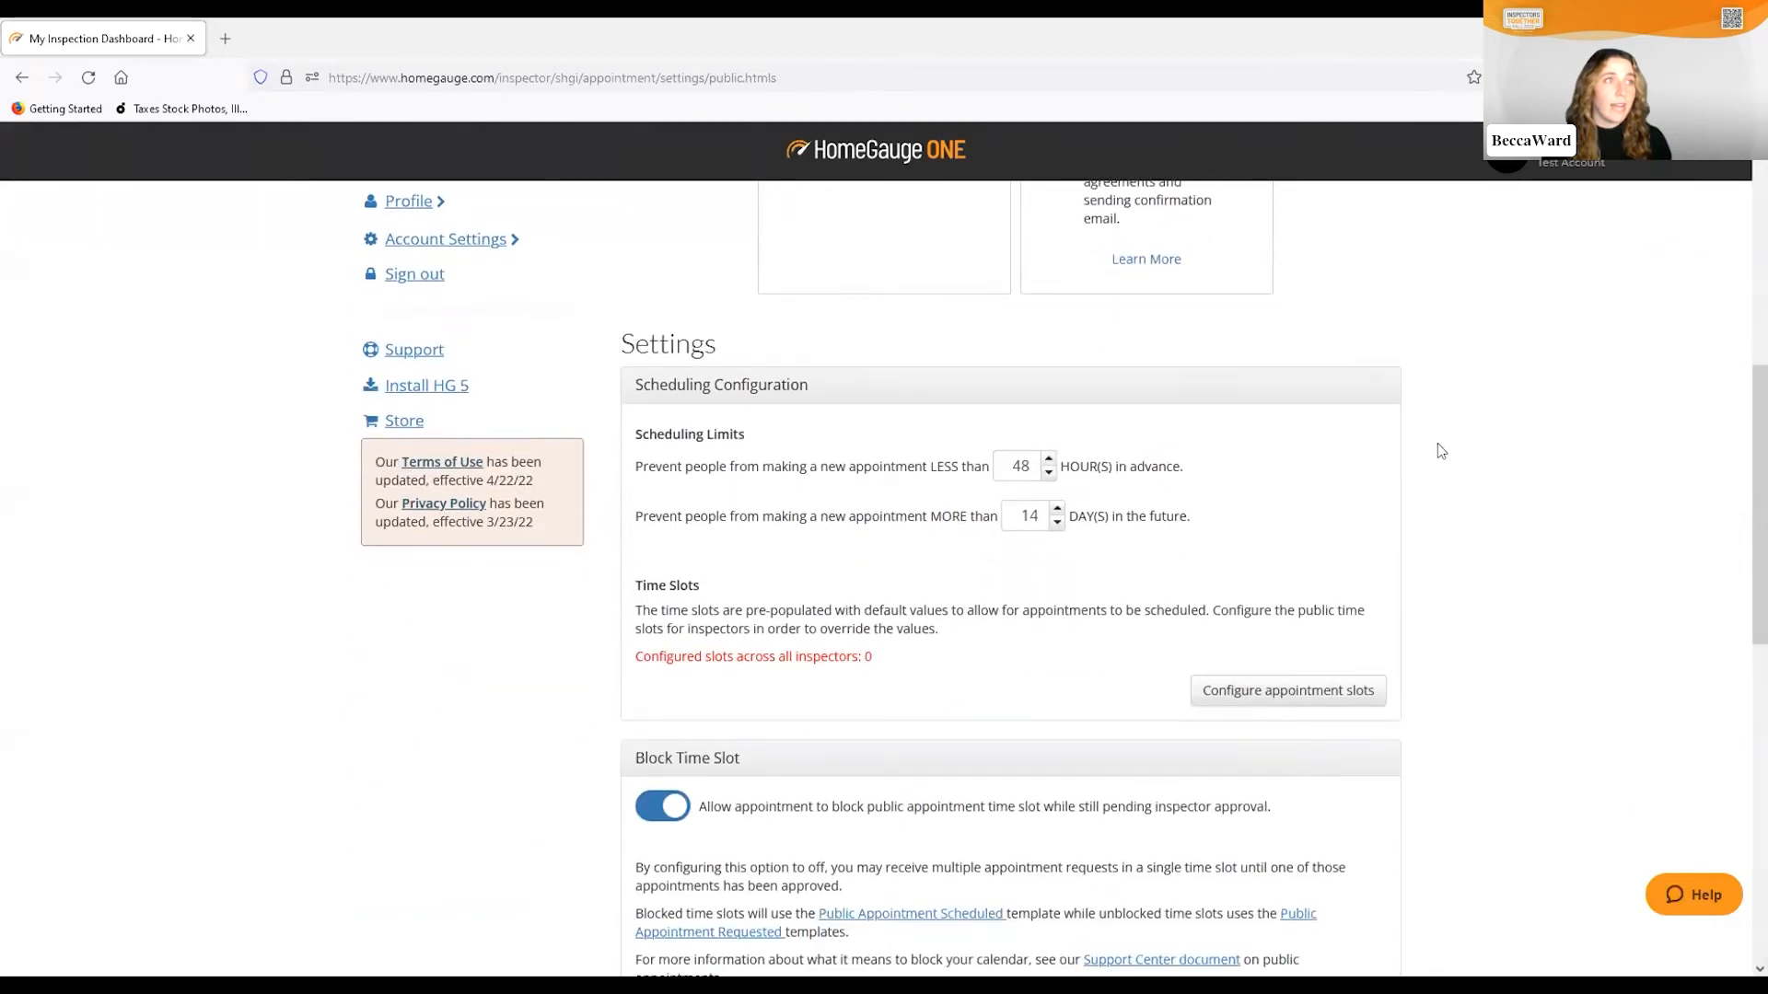
scroll(1443, 465, "down", 2)
scroll(1452, 482, "up", 1)
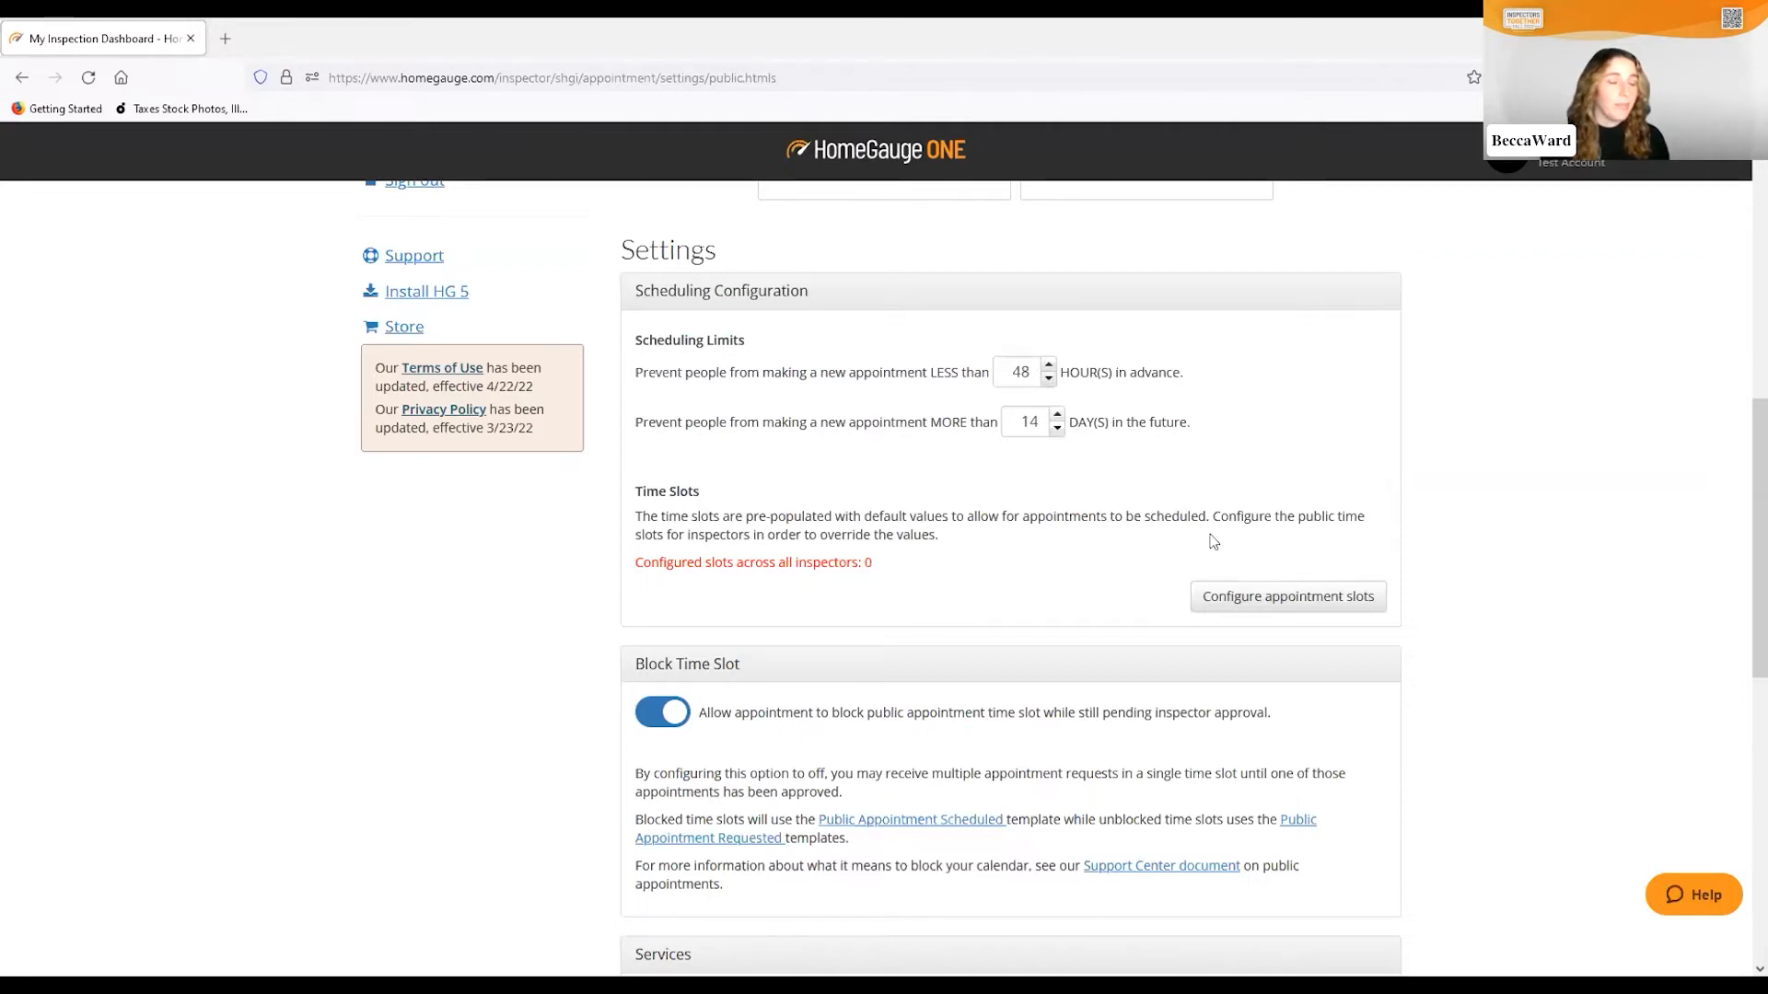
left_click(1293, 598)
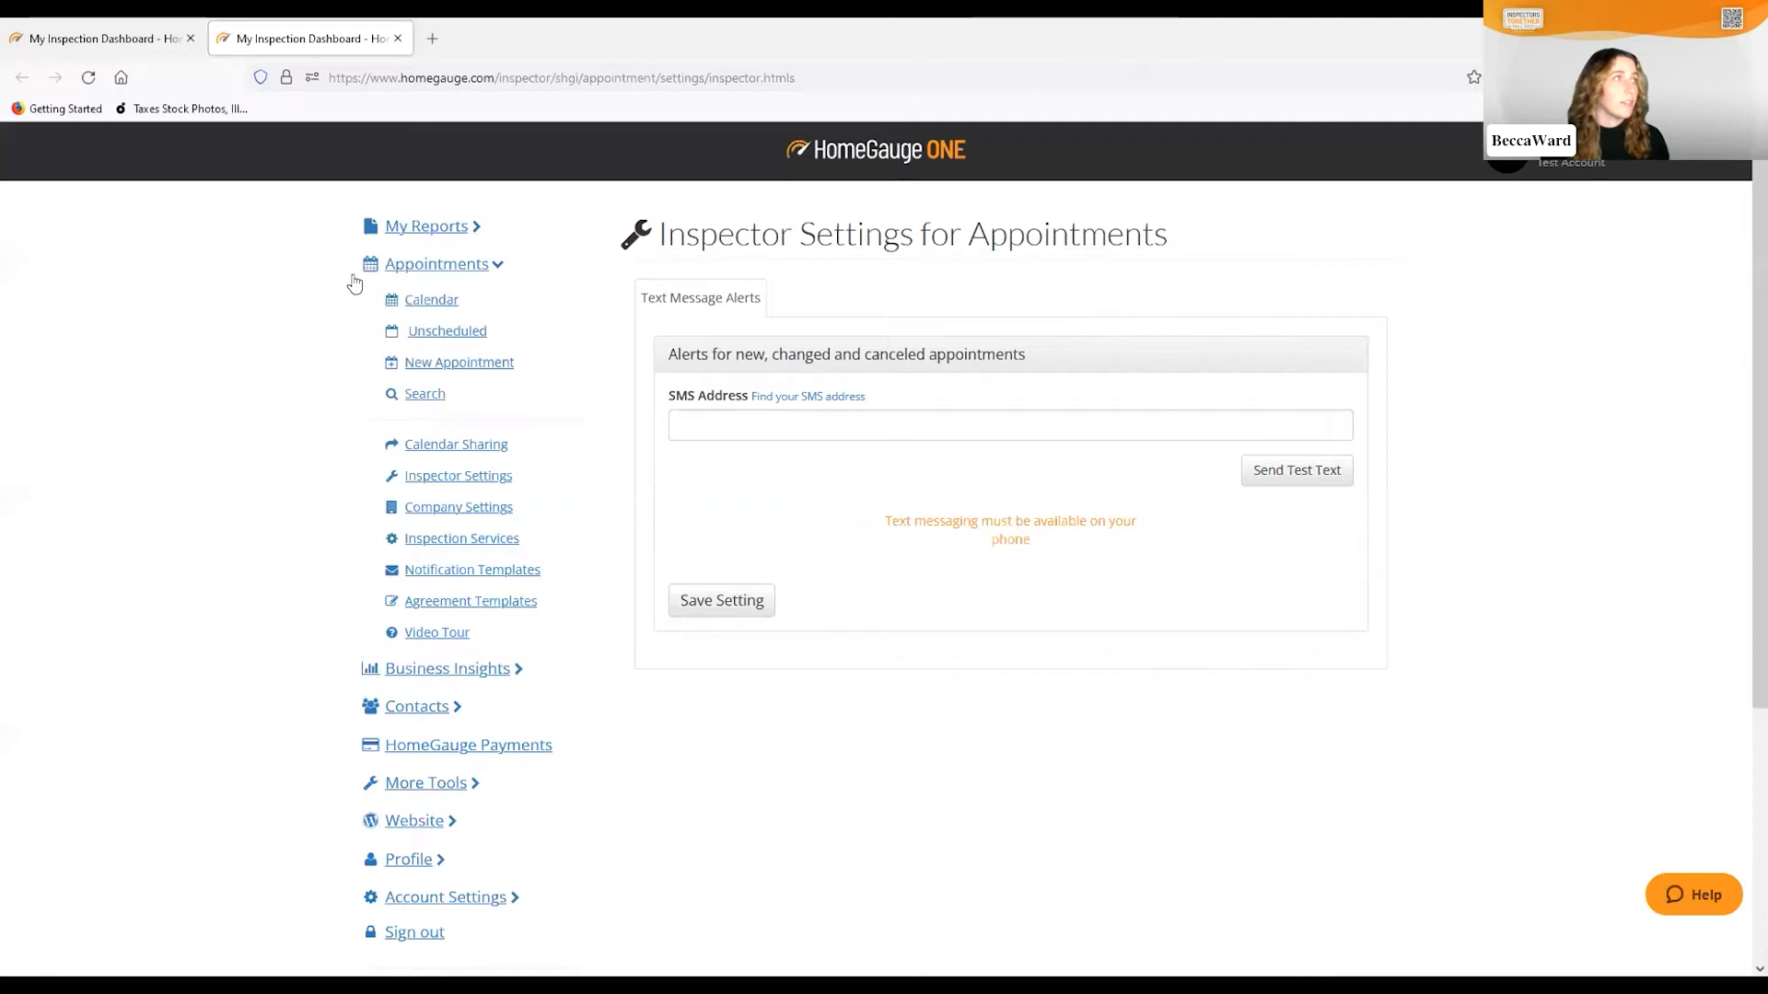
Return to Public Appointment Settings, enable ScheduleNow and open the time-slot setup in a new tab
left_click(457, 508)
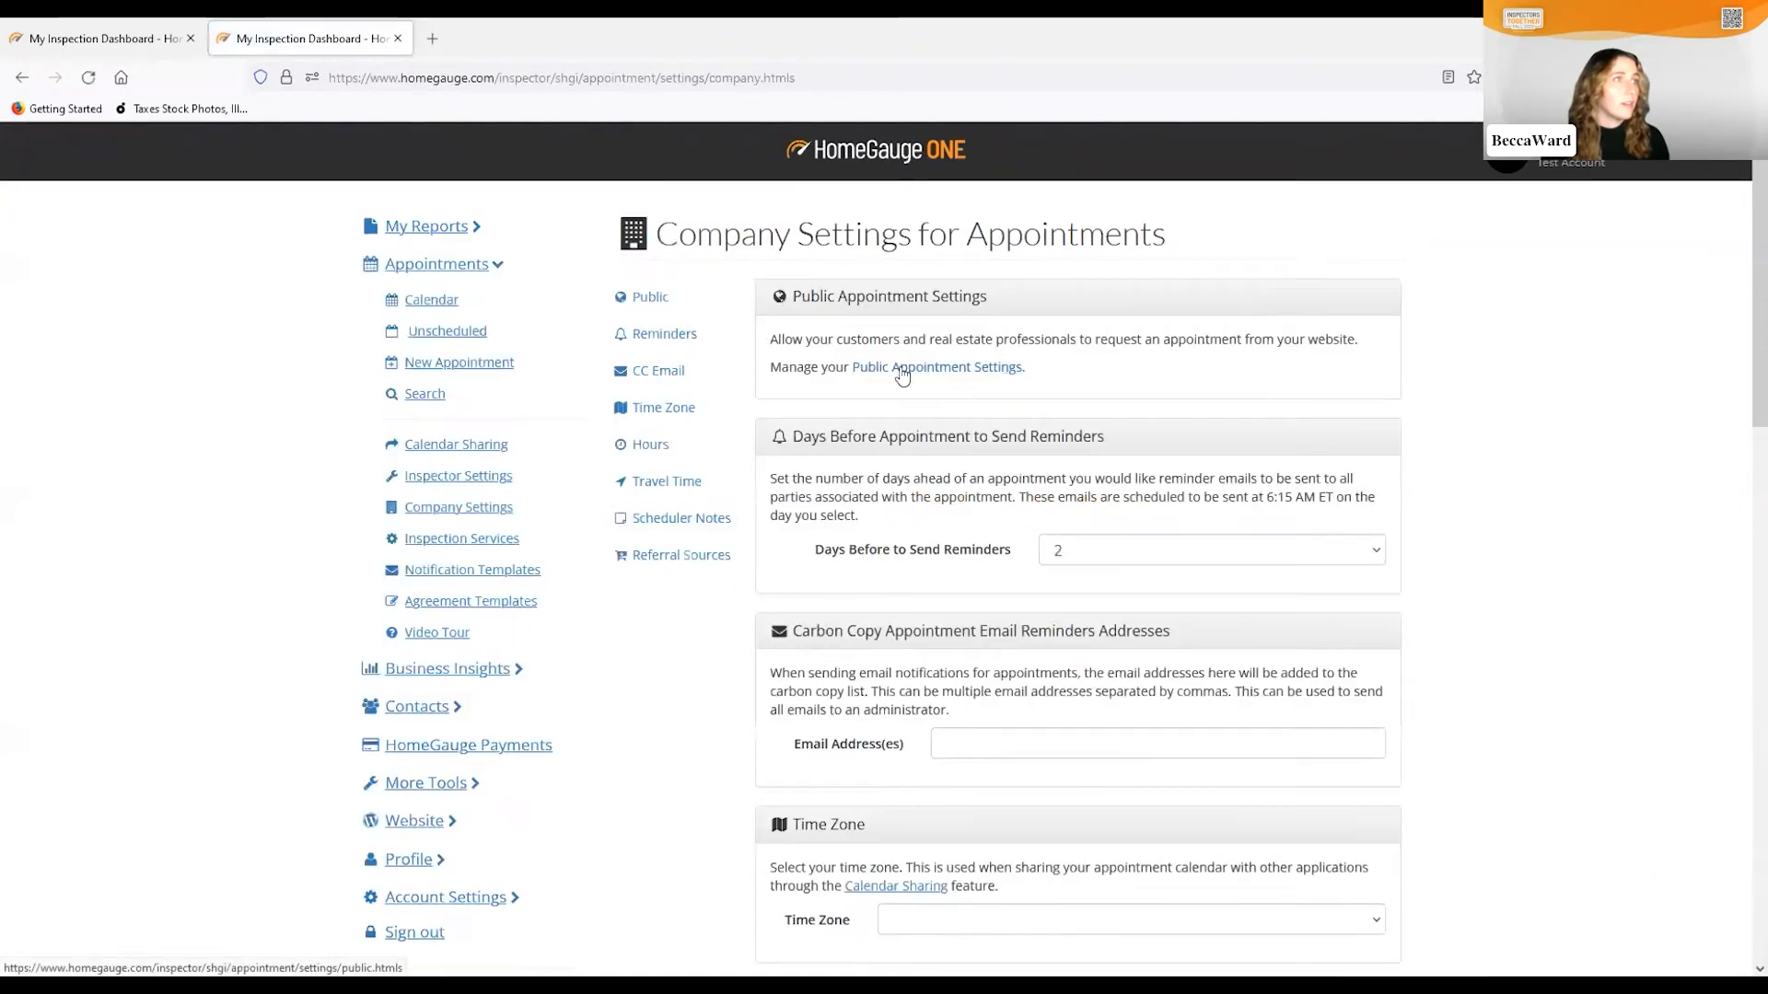
left_click(897, 368)
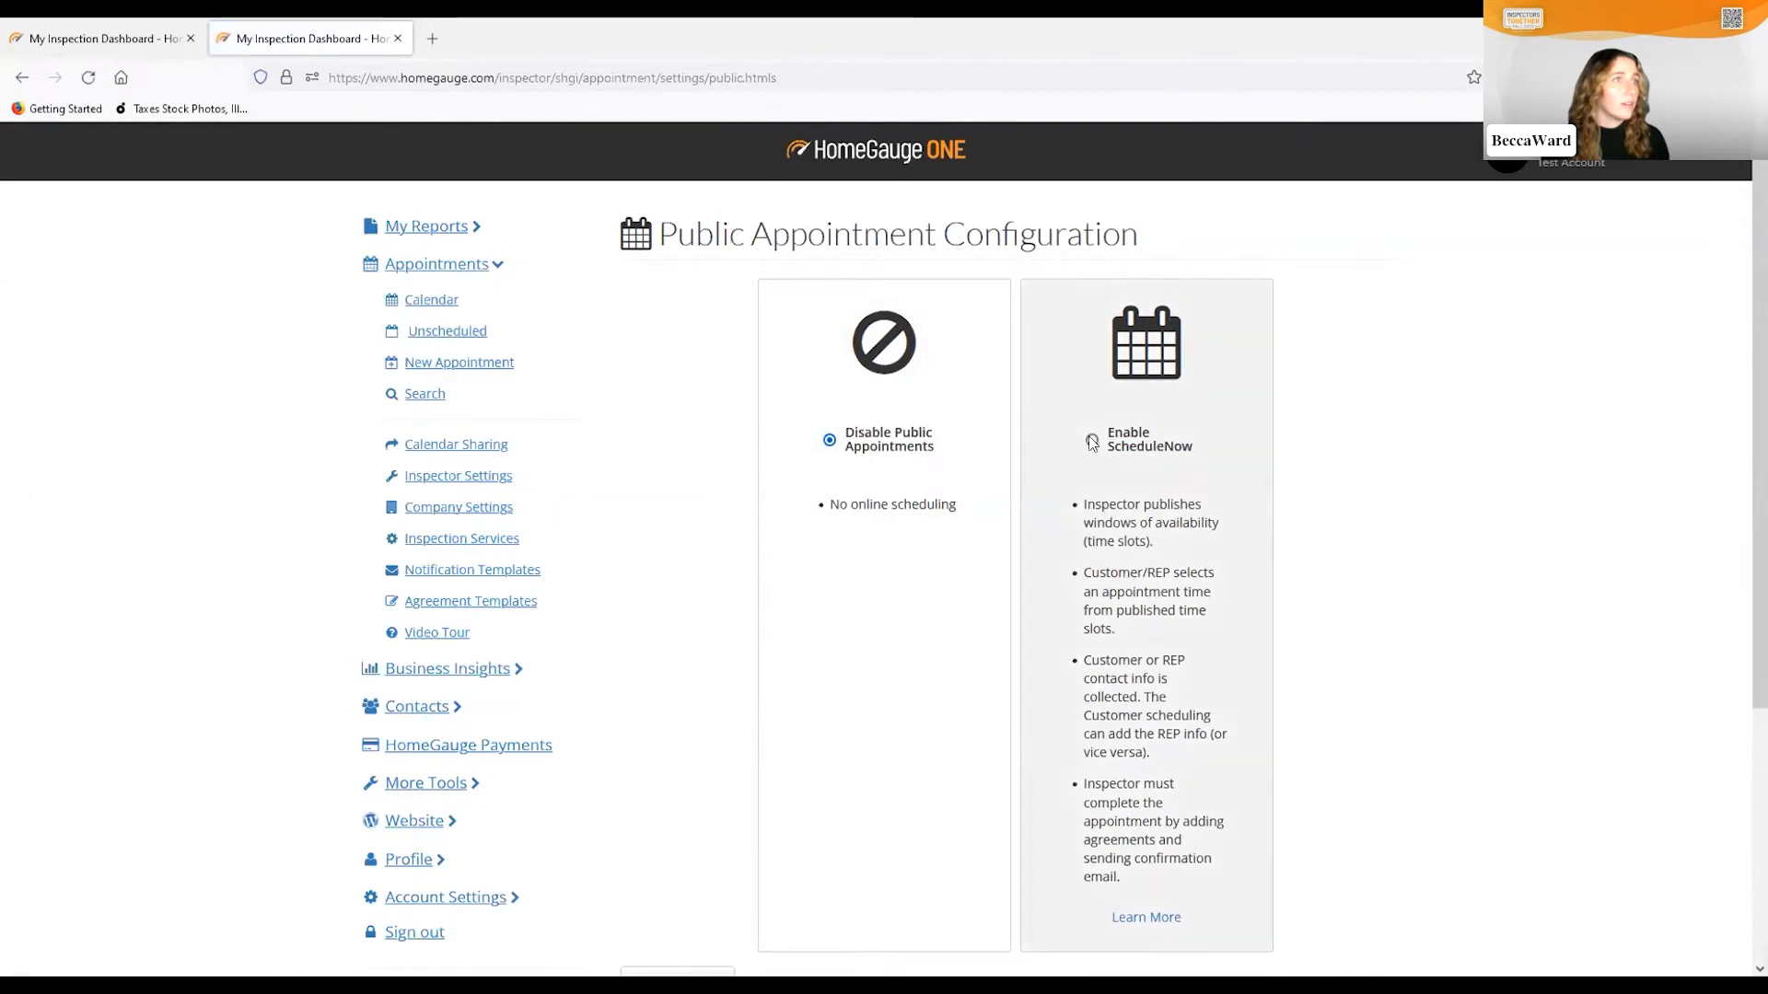
left_click(1092, 440)
scroll(1294, 494, "down", 2)
scroll(1294, 495, "down", 6)
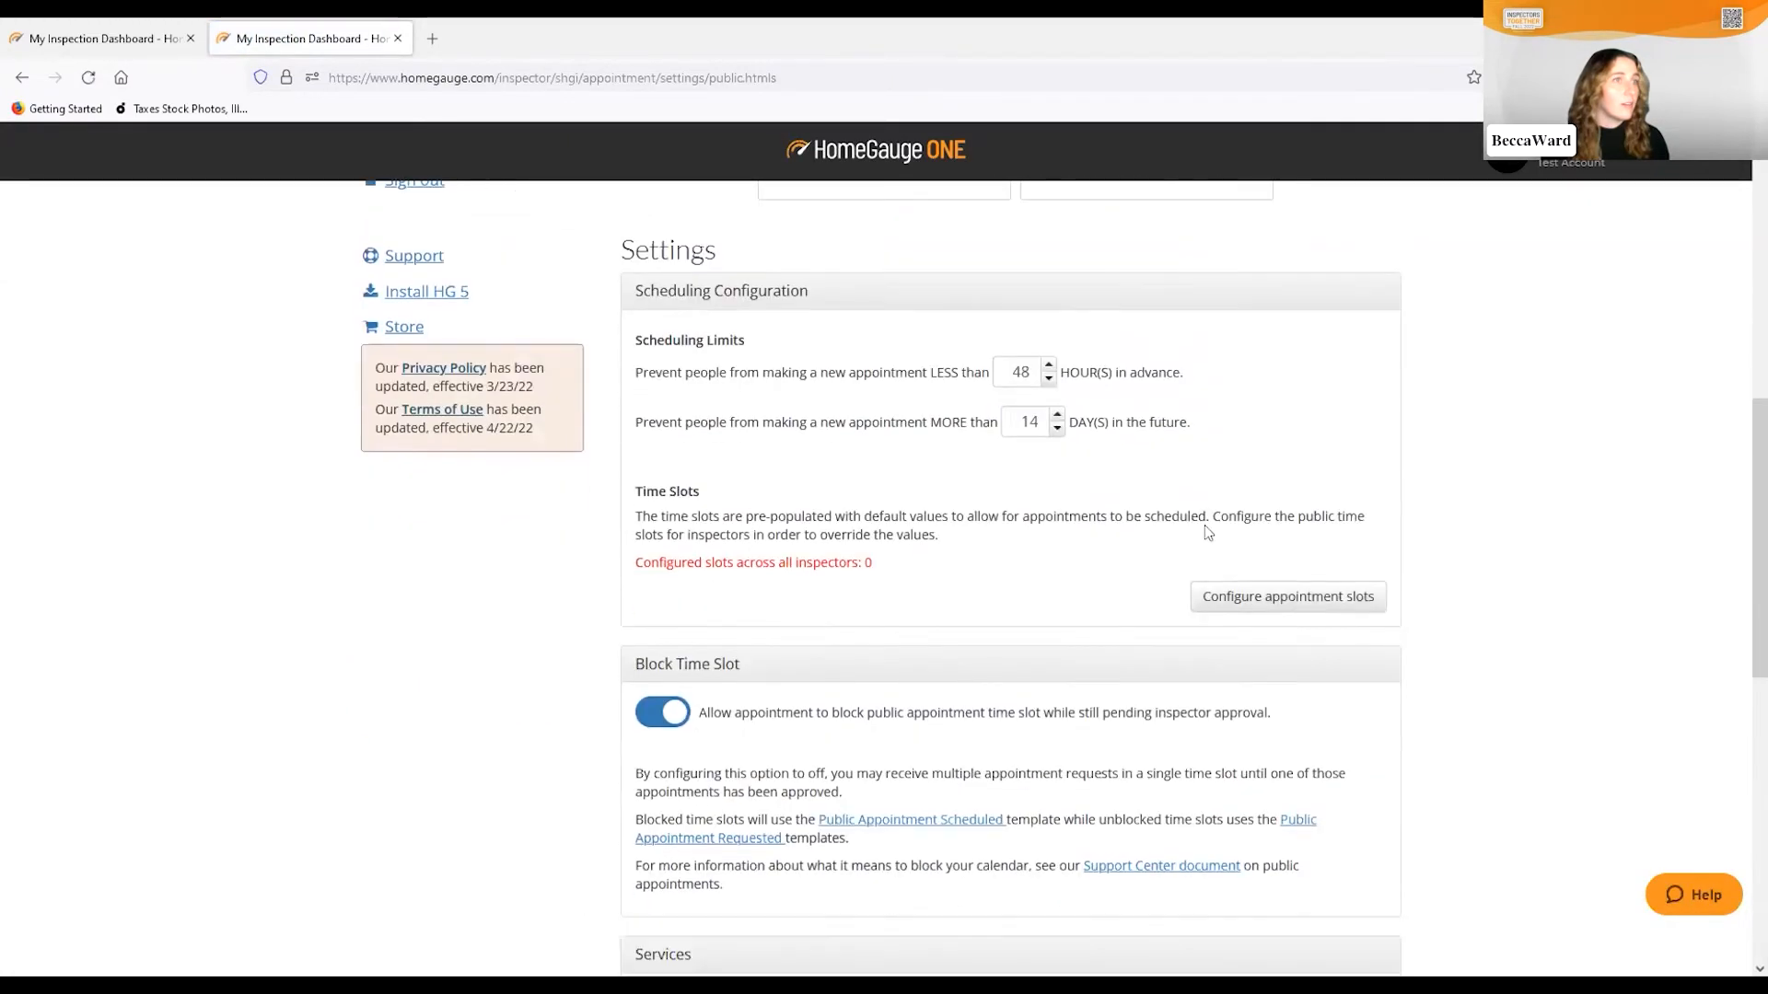
left_click(1267, 596)
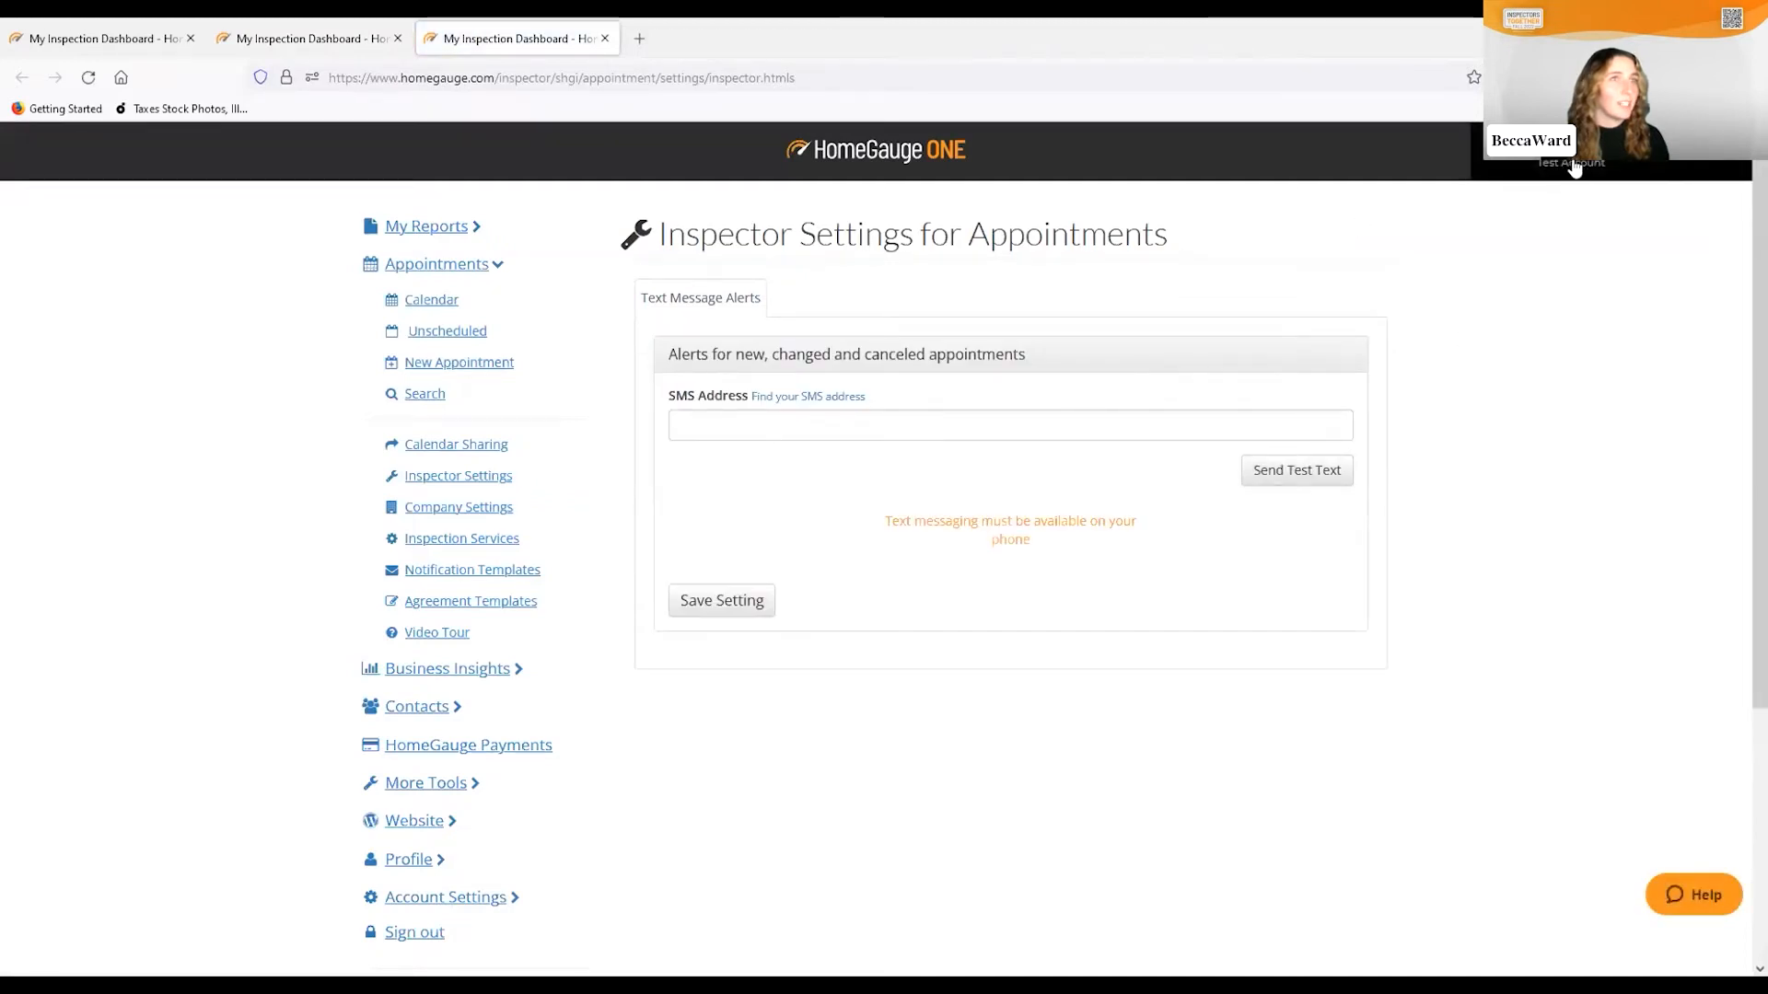
Reopen Public Appointment Settings, enable ScheduleNow again and save the settings
left_click(474, 507)
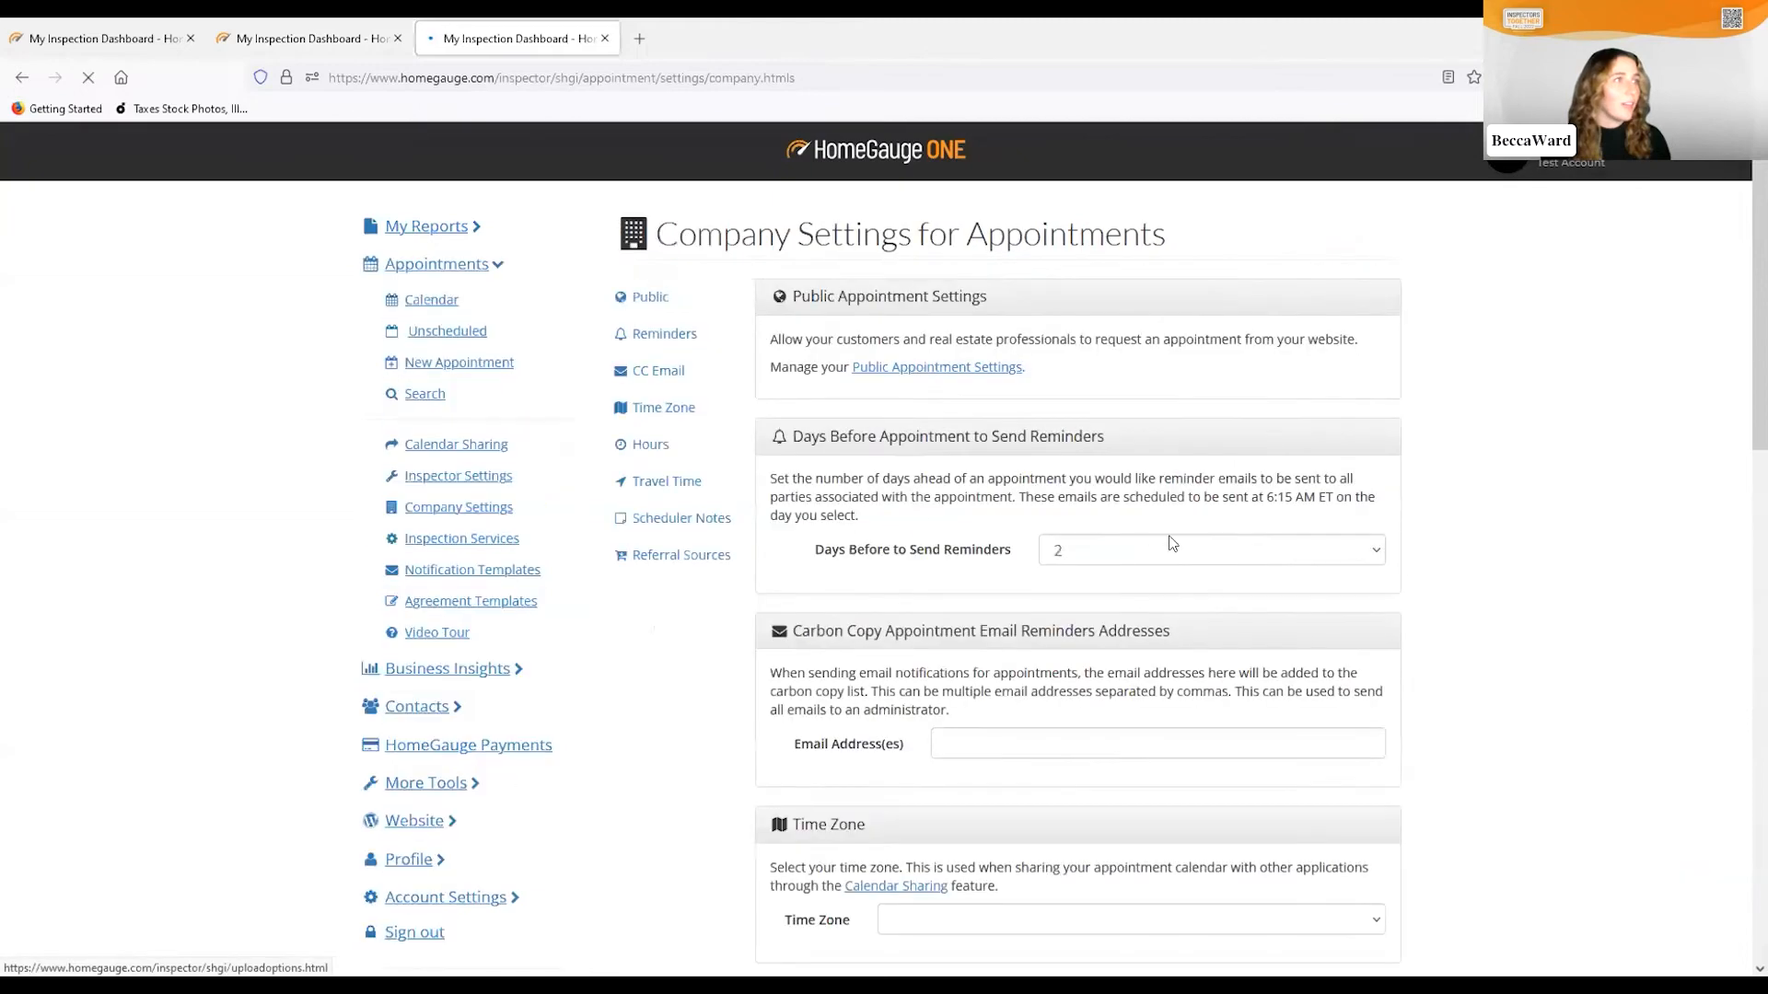
left_click(949, 367)
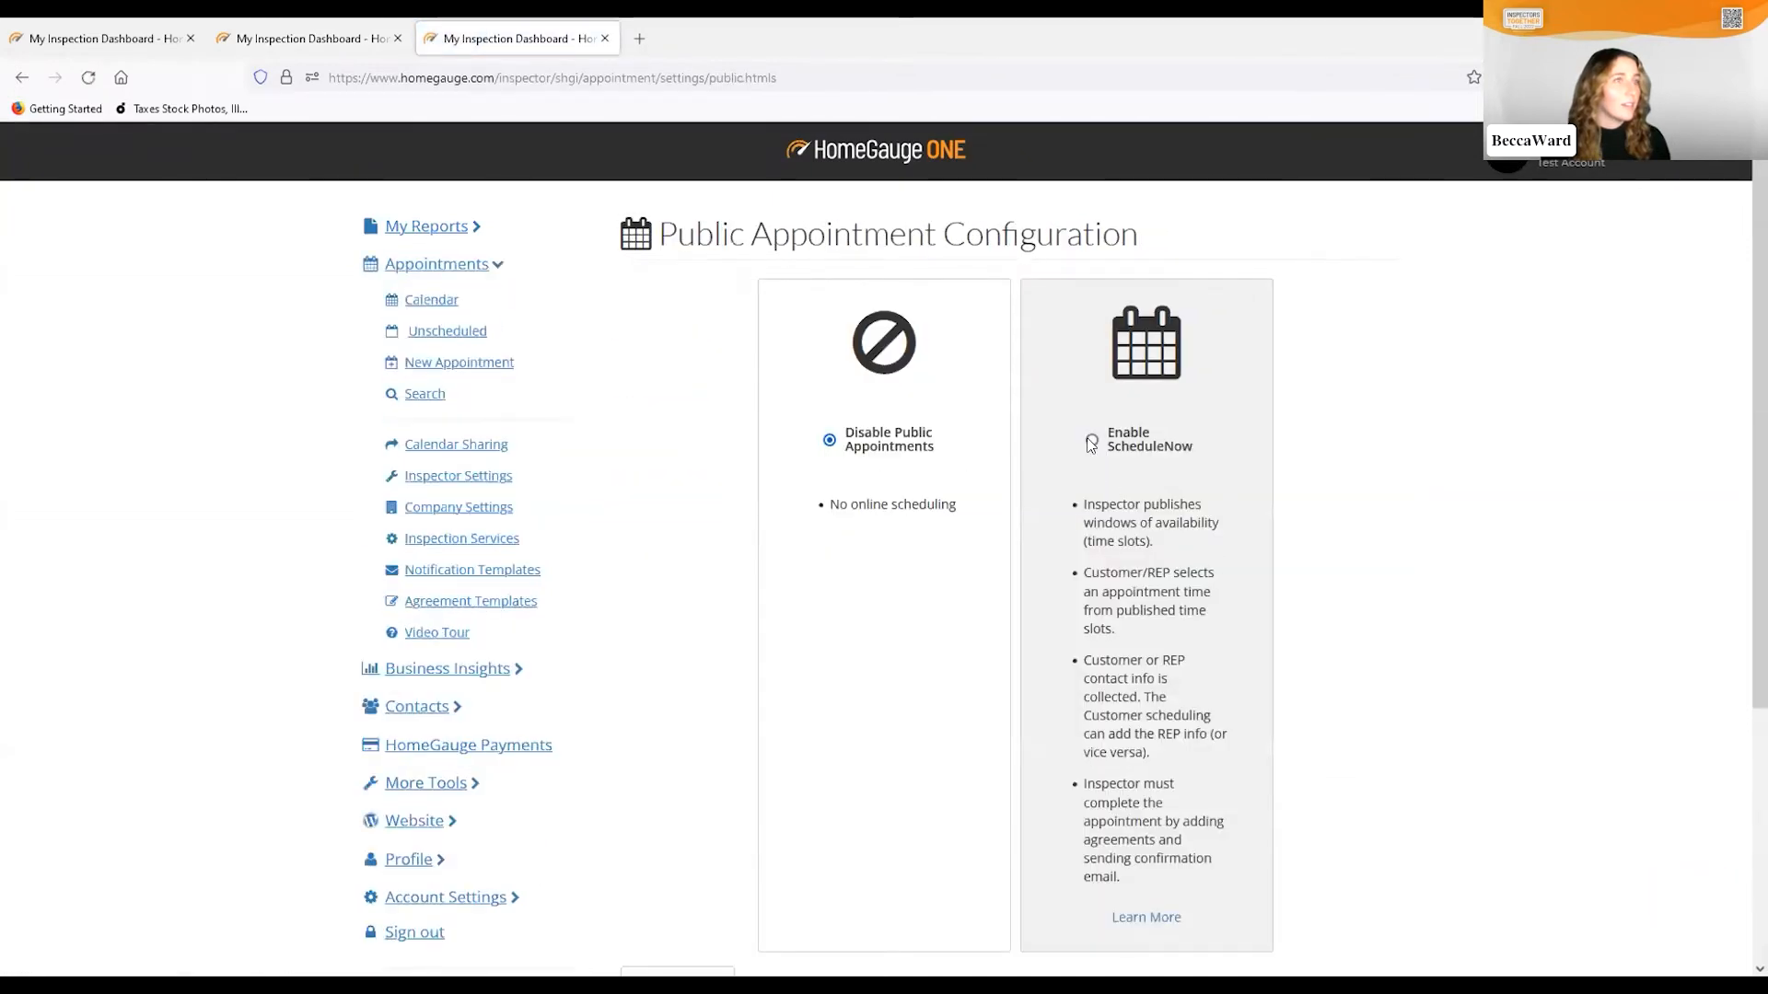
left_click(1120, 446)
scroll(1293, 566, "down", 5)
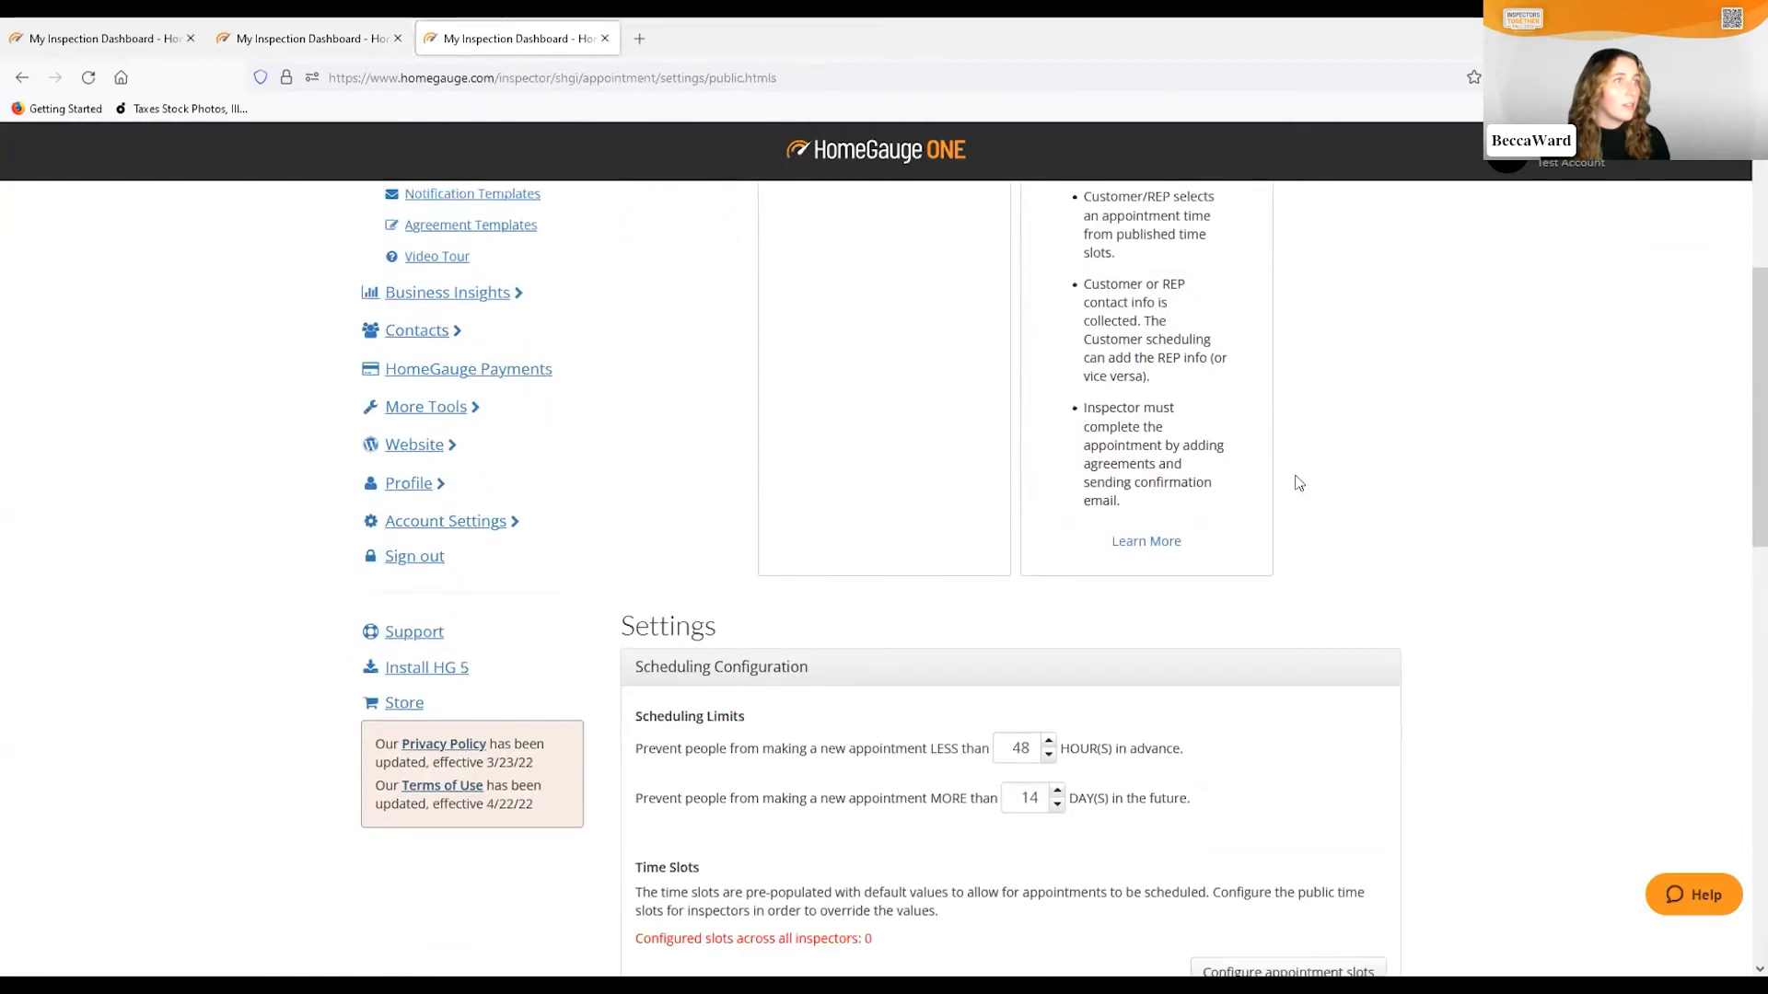
scroll(1296, 484, "down", 1)
scroll(1302, 495, "down", 7)
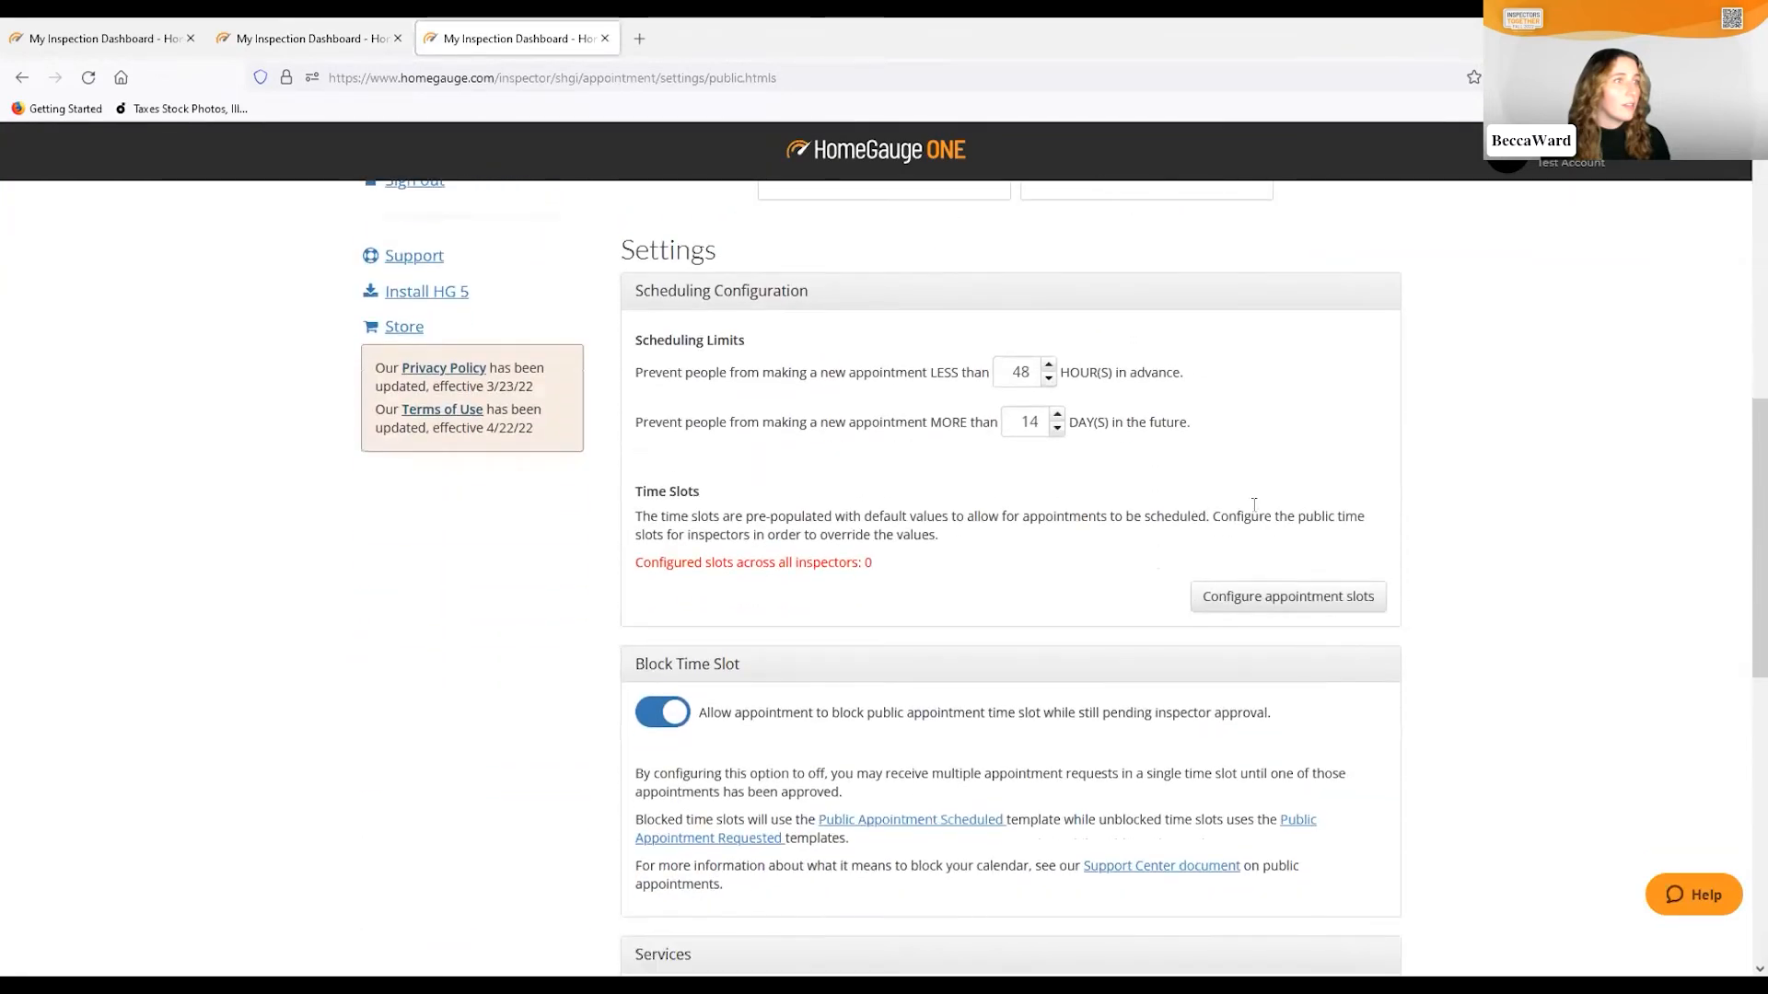
scroll(889, 586, "down", 4)
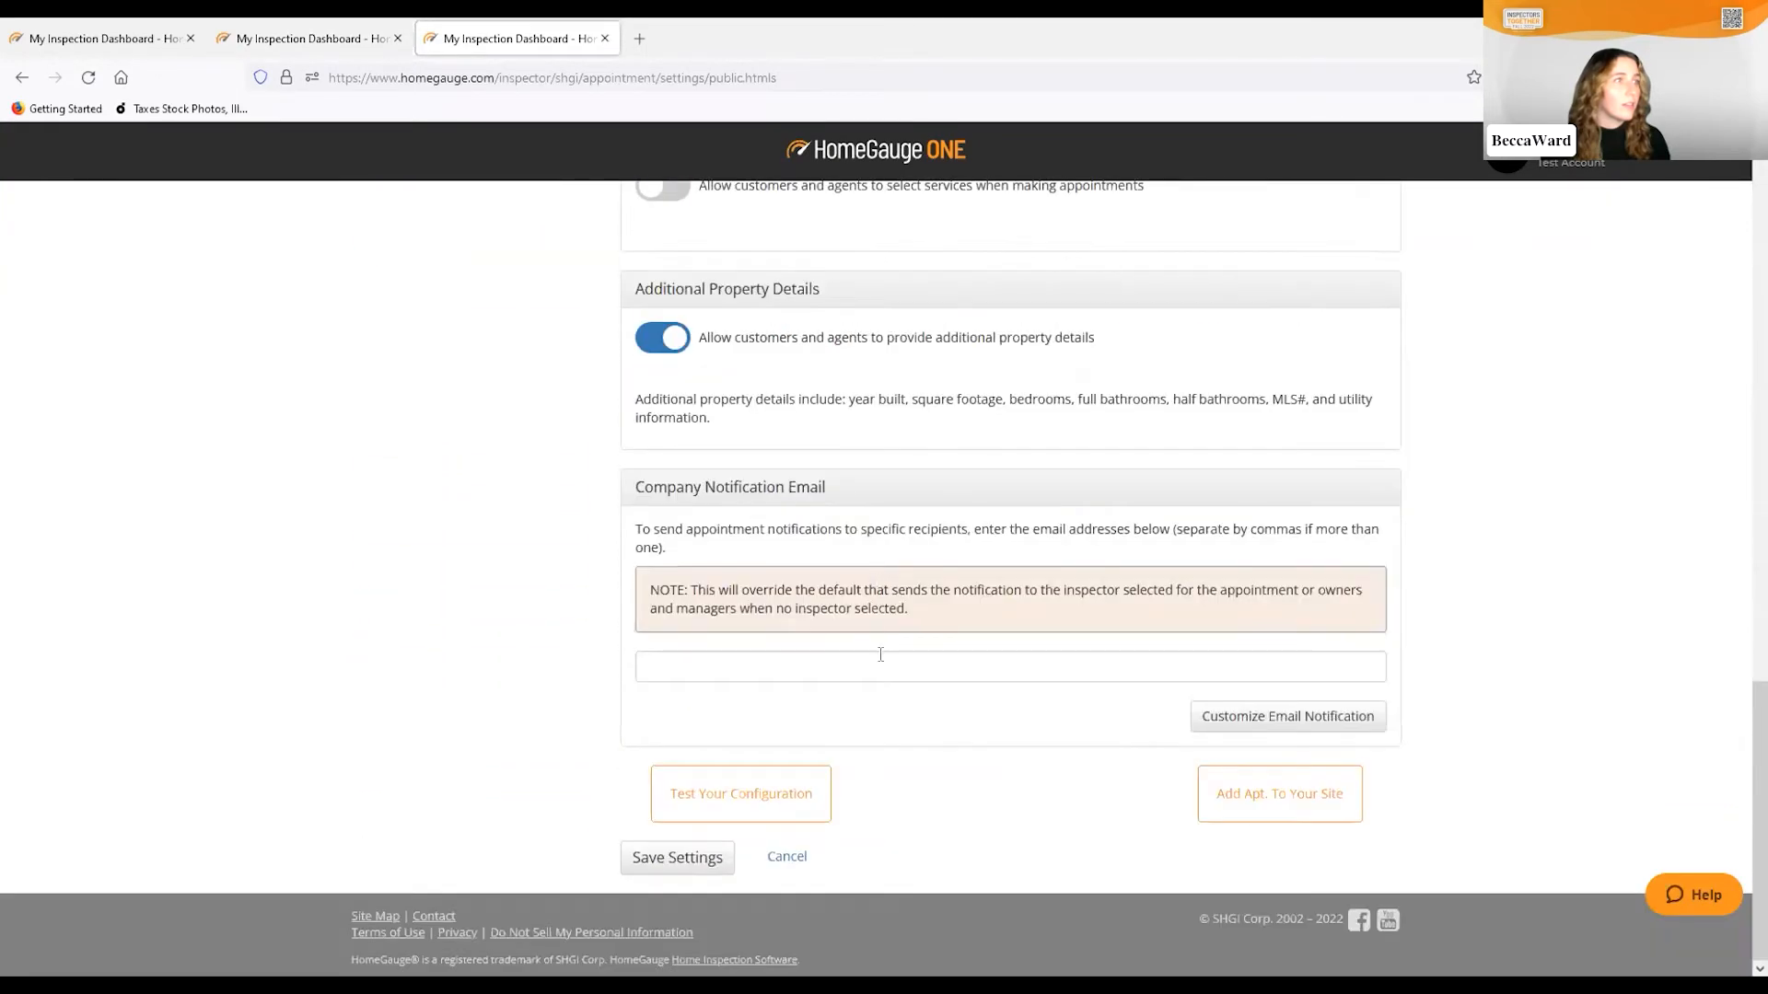
left_click(683, 856)
Open the inspector time slot configuration from Scheduling Configuration
scroll(1077, 617, "down", 6)
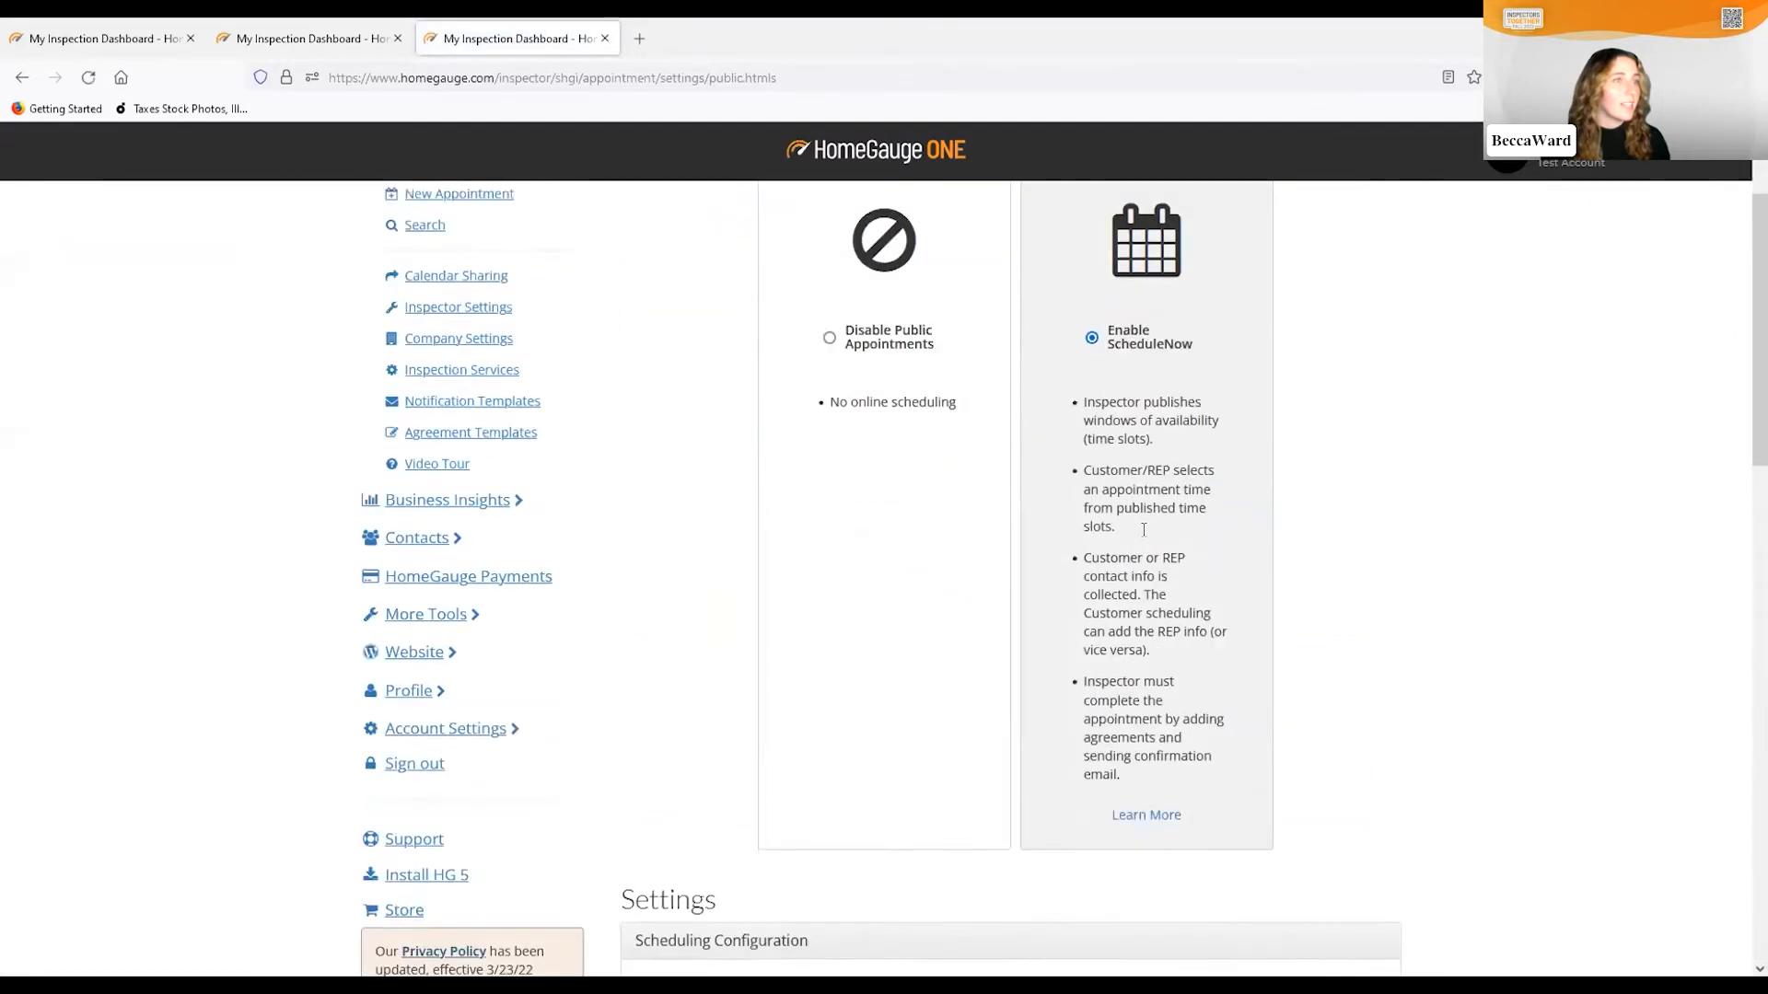
scroll(1116, 526, "down", 5)
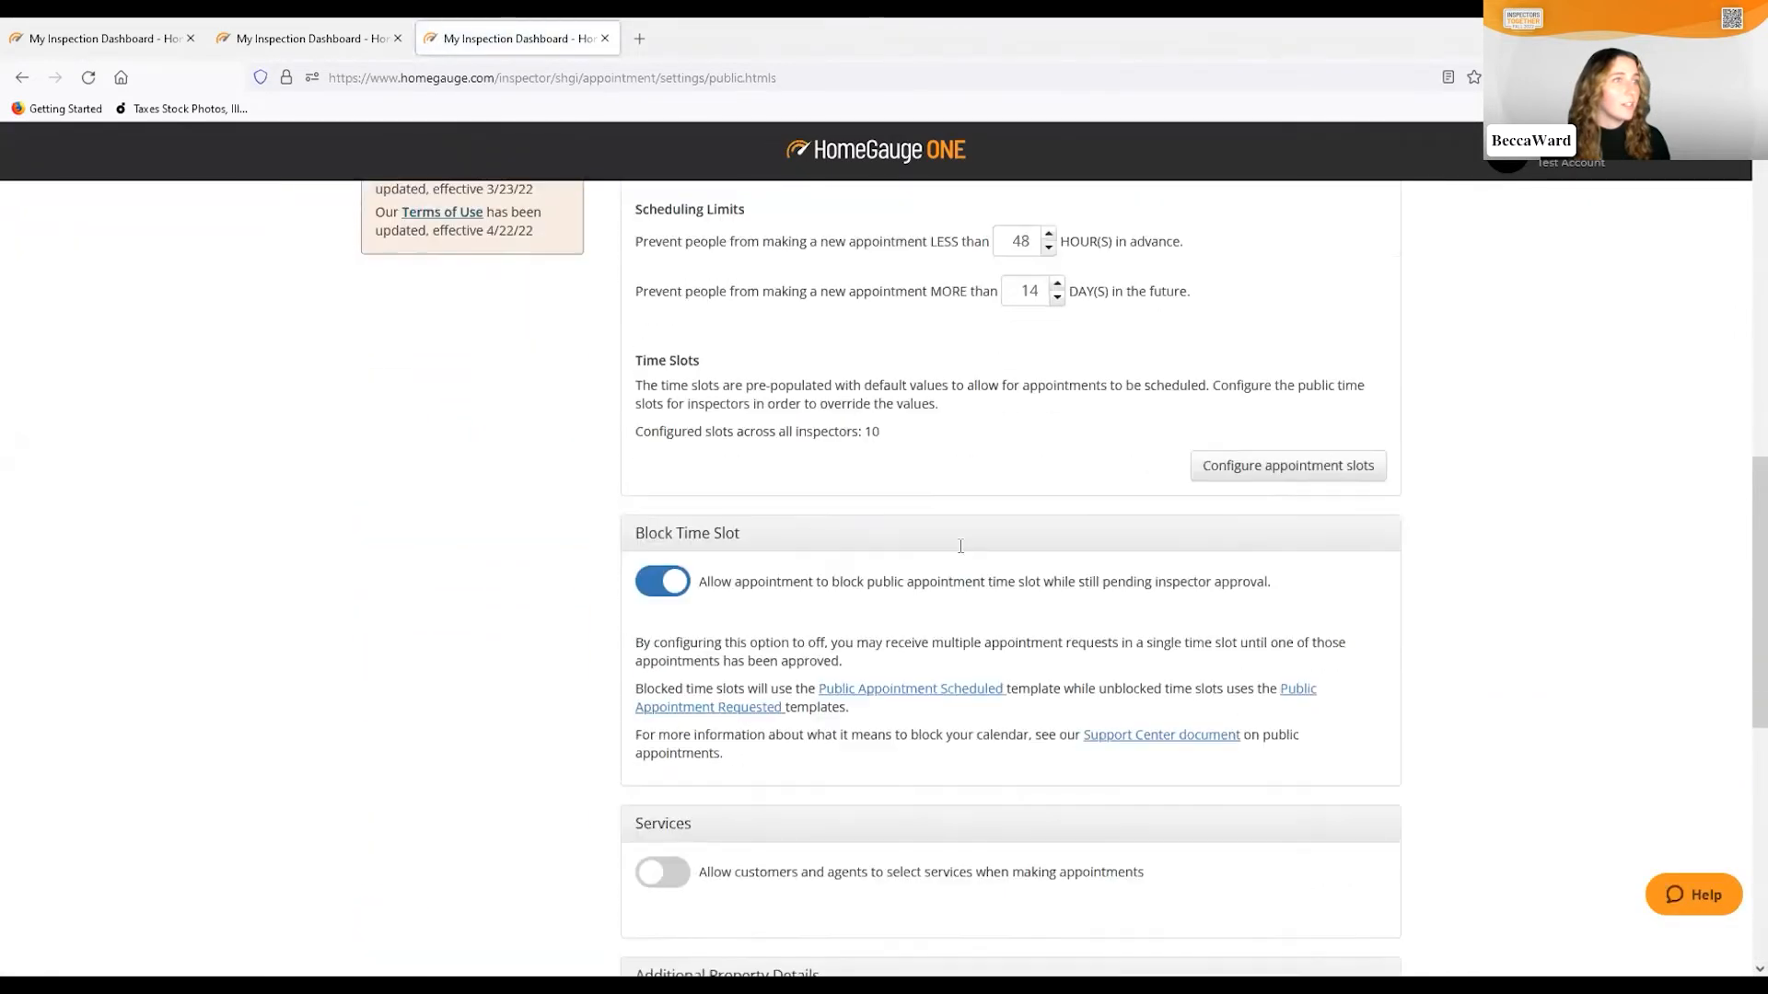
left_click(1300, 381)
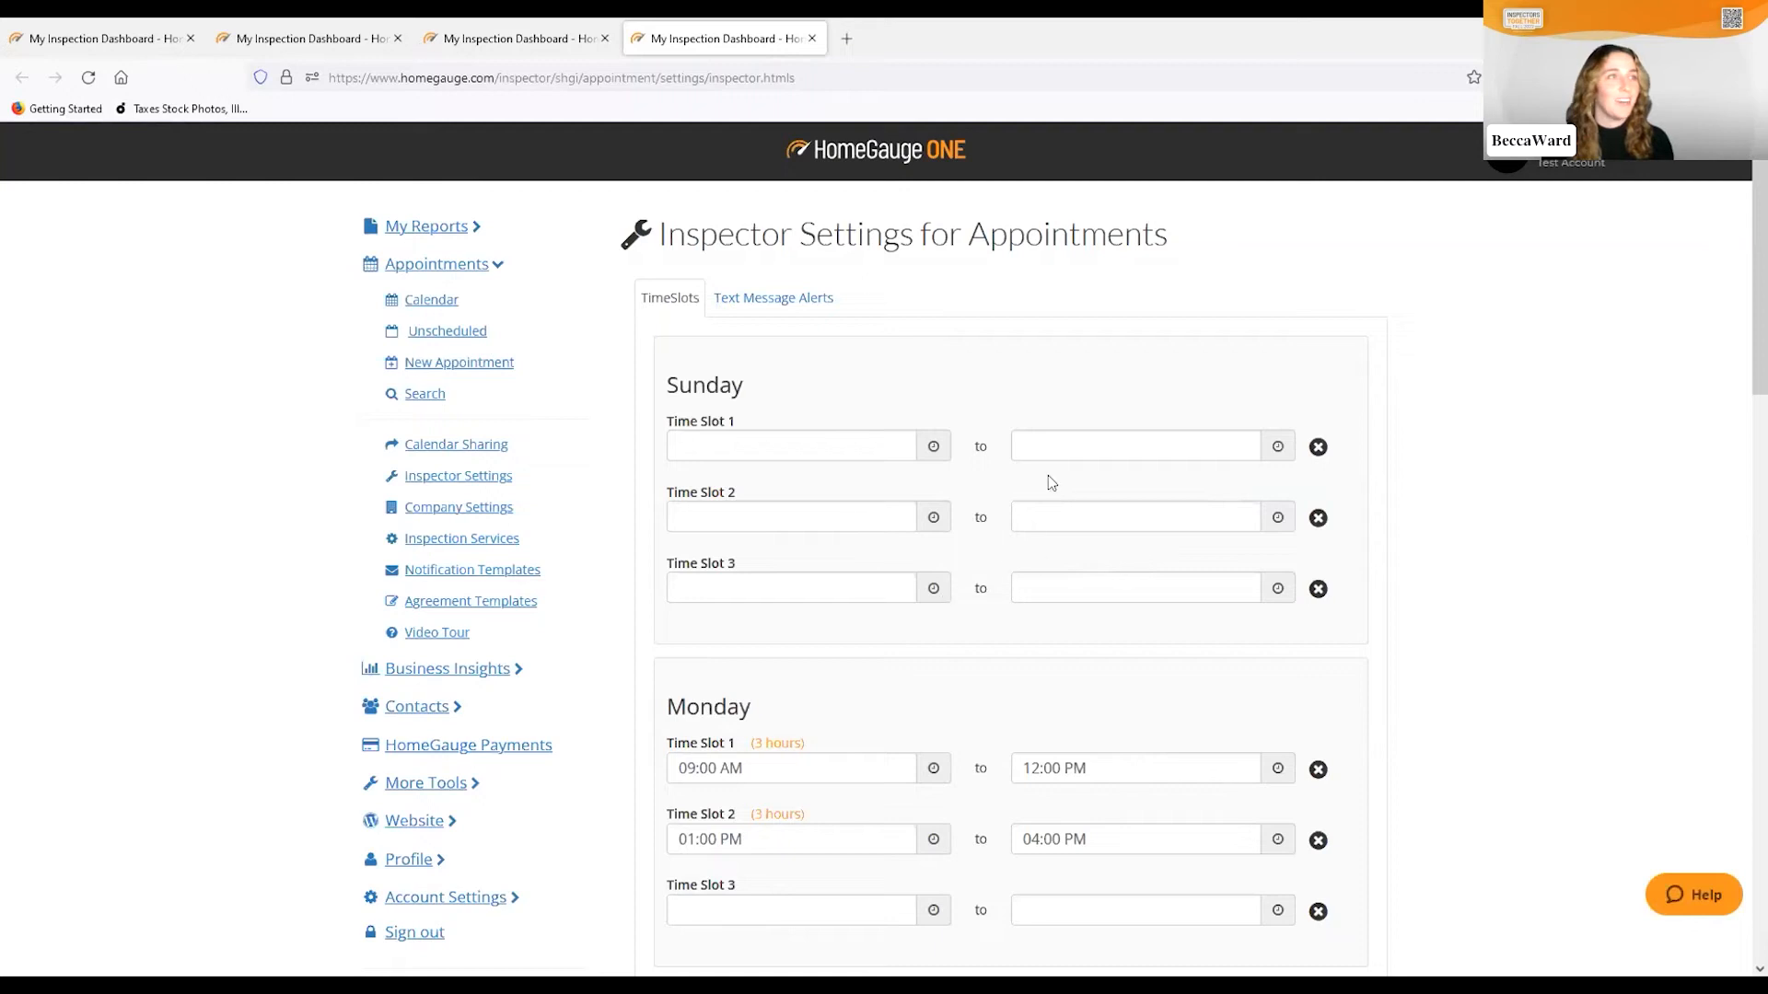
Review the weekday 09:00 AM–12:00 PM and 01:00 PM–04:00 PM slots and save them
scroll(962, 461, "down", 2)
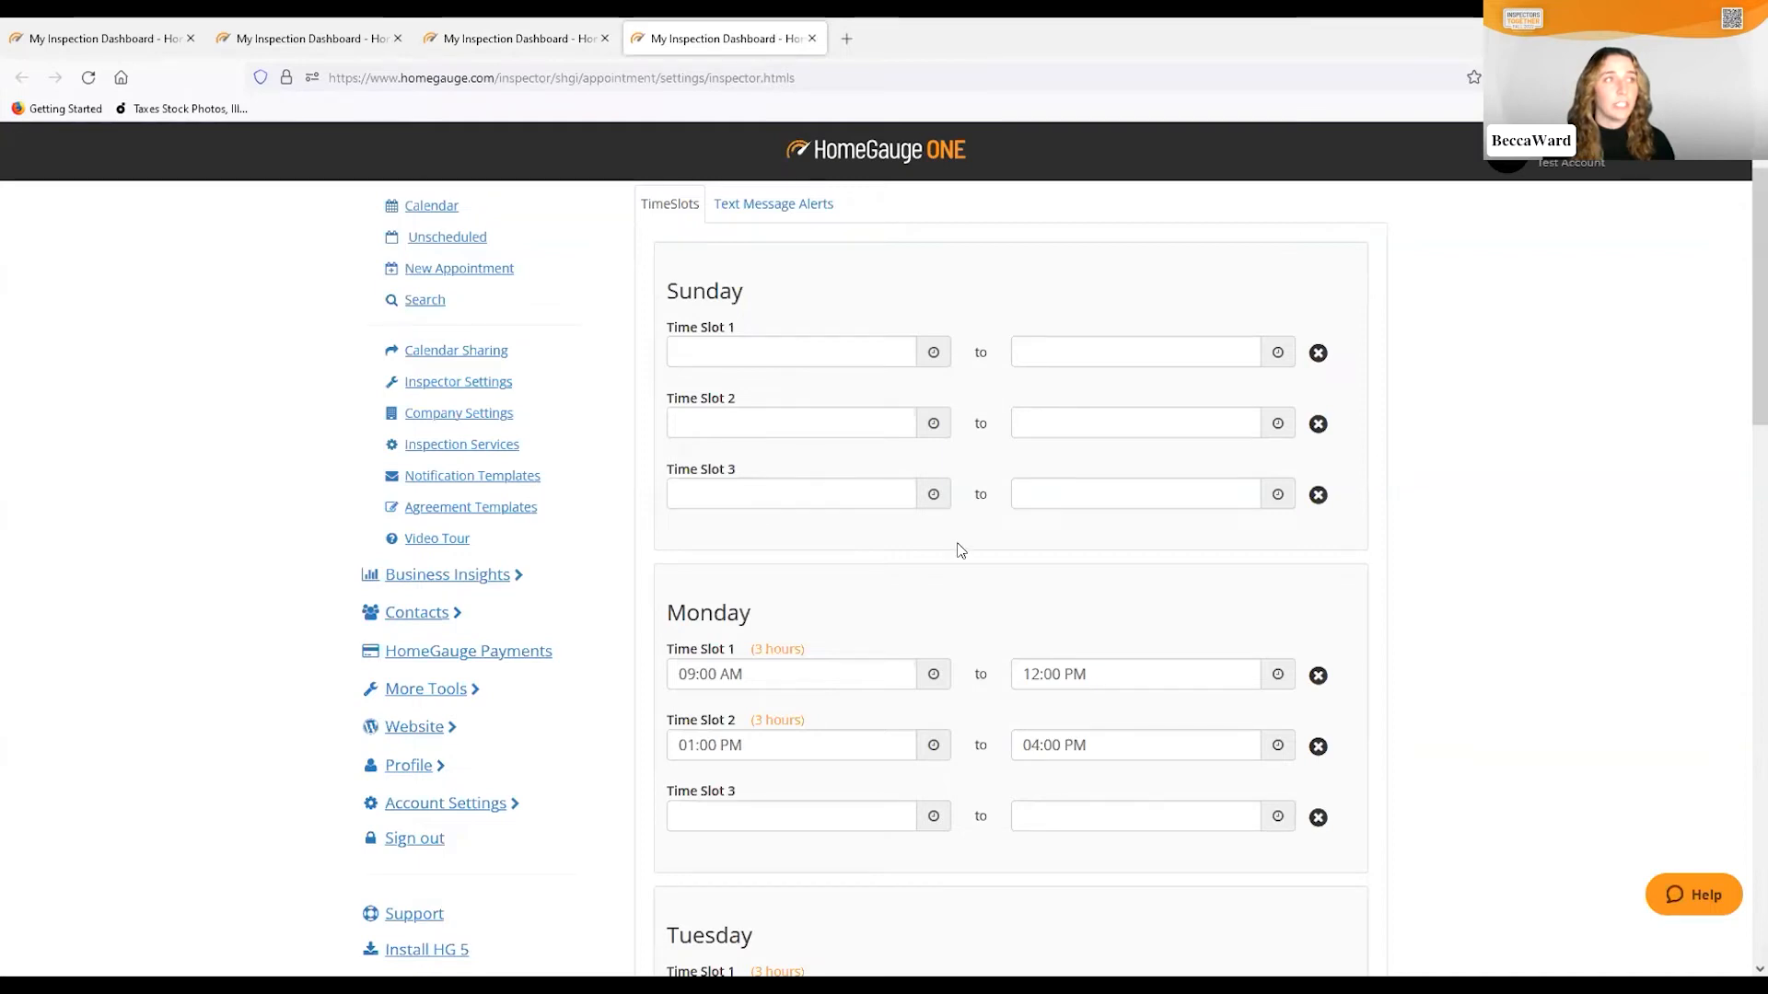
scroll(817, 669, "down", 1)
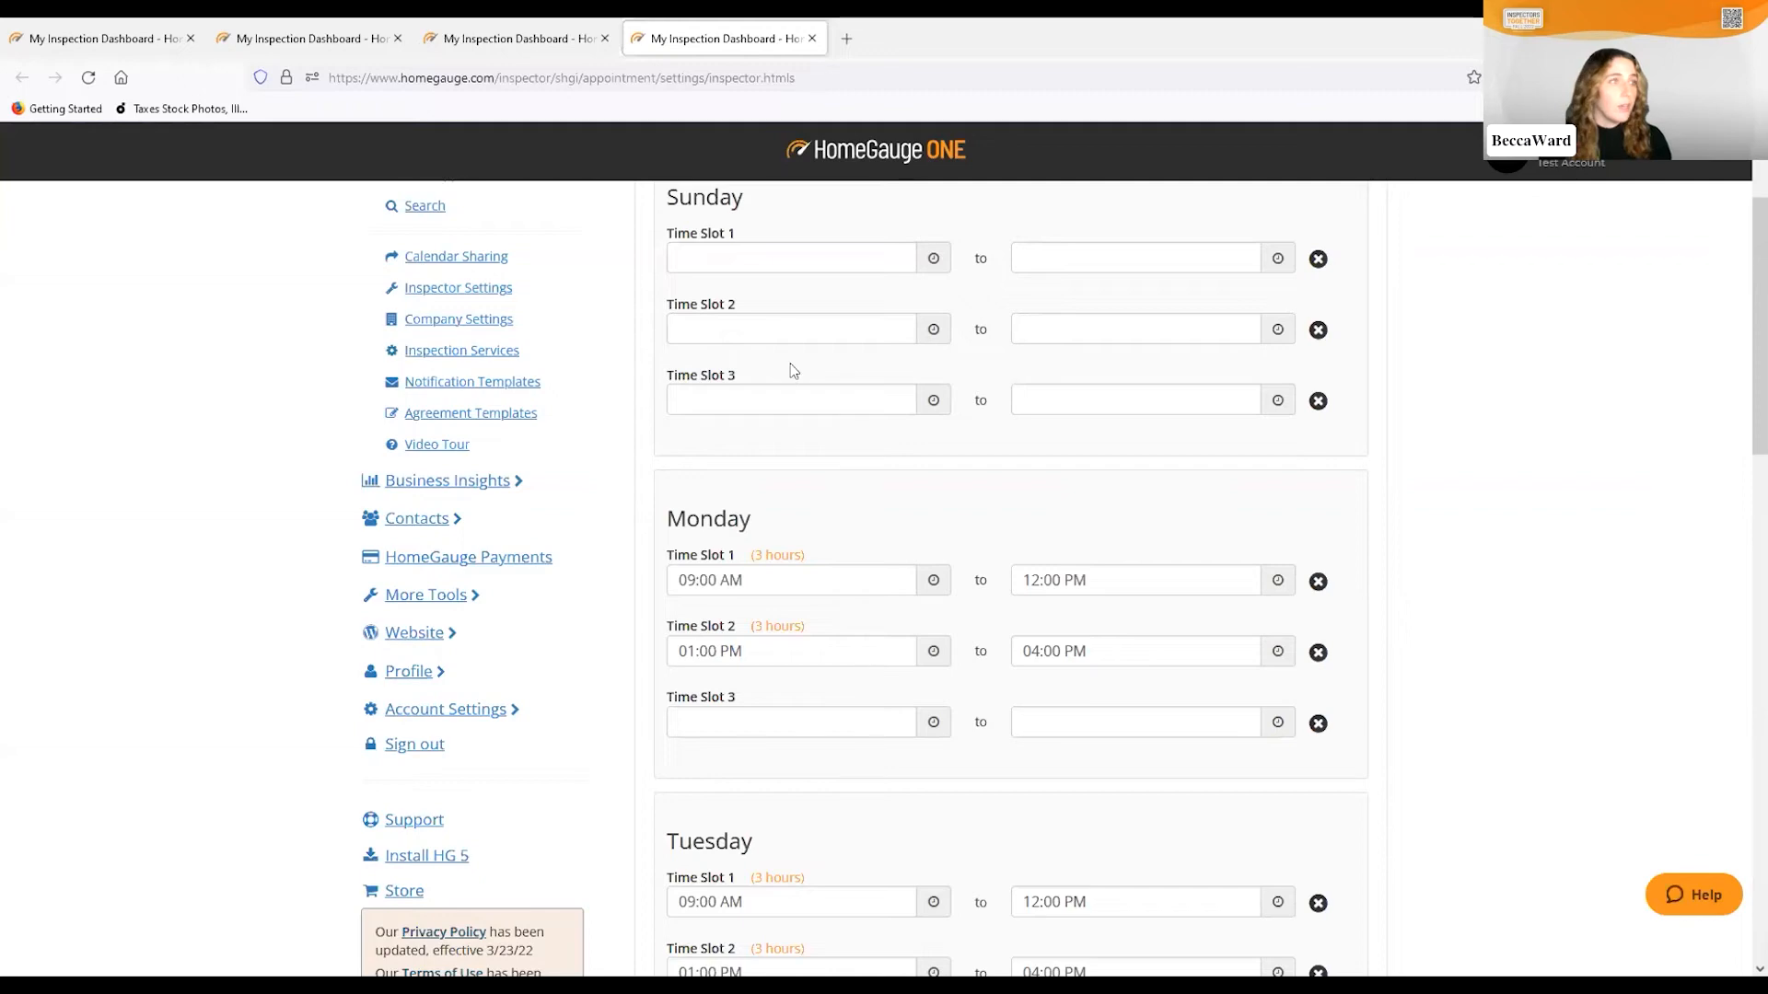
scroll(789, 375, "down", 6)
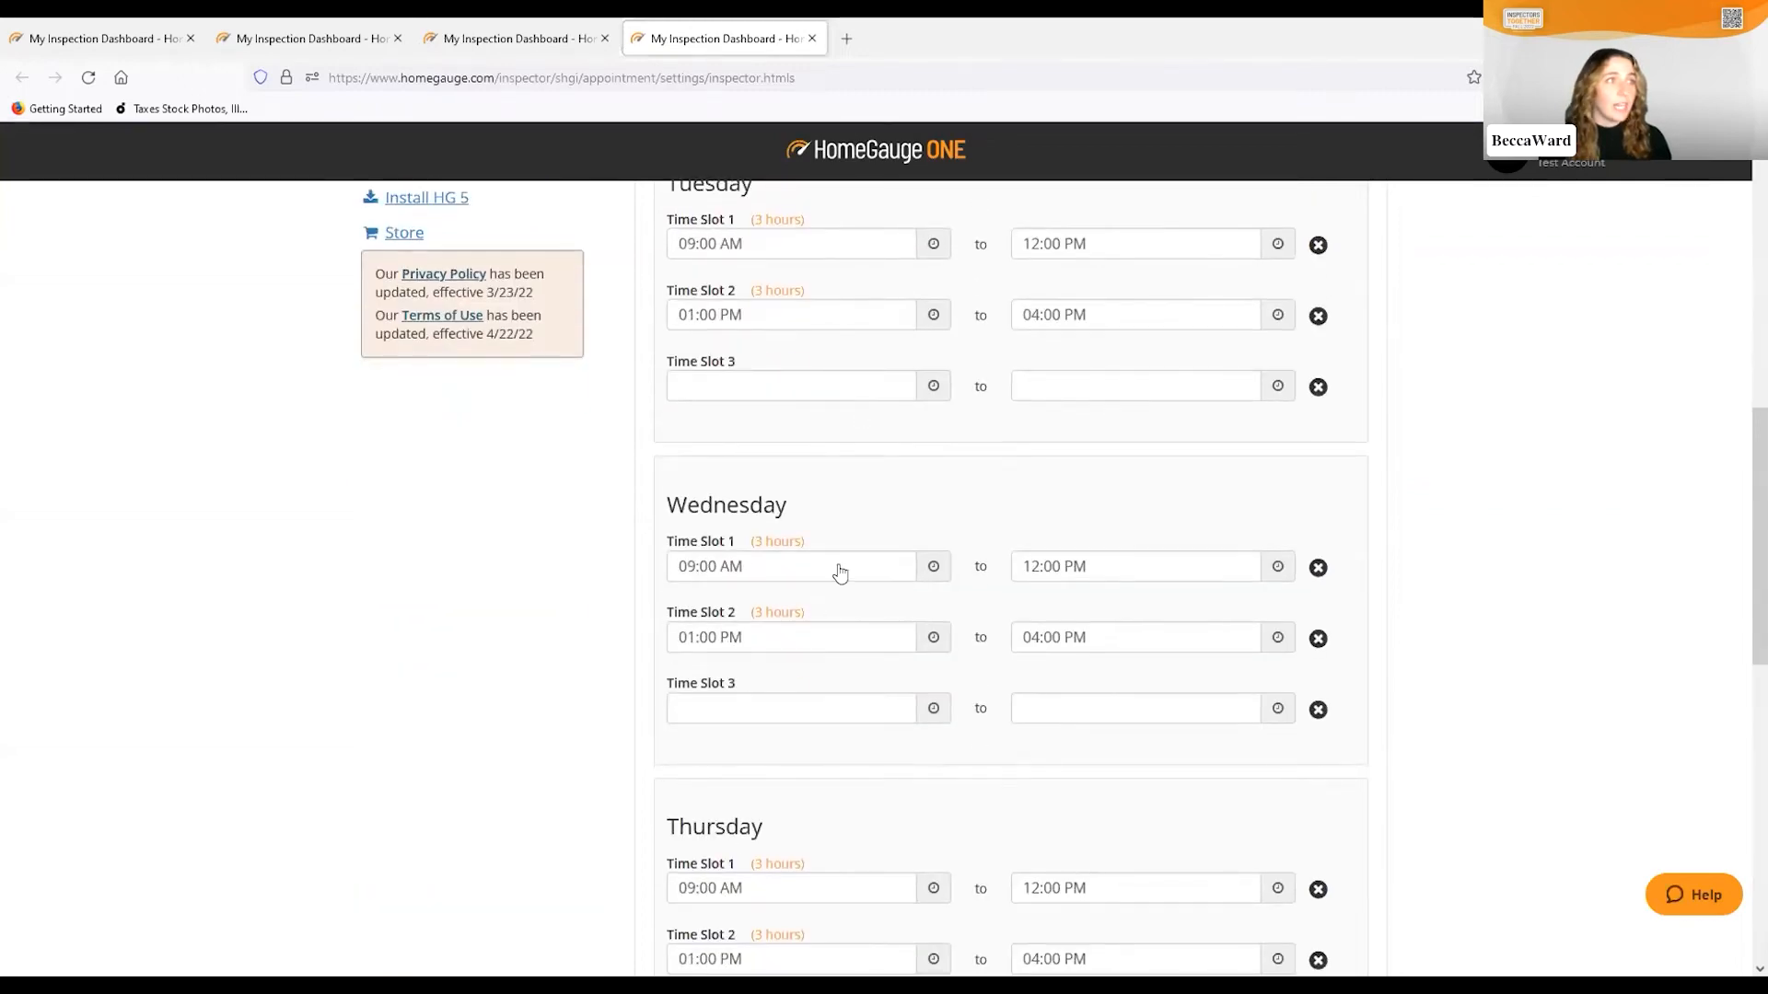
scroll(848, 584, "down", 7)
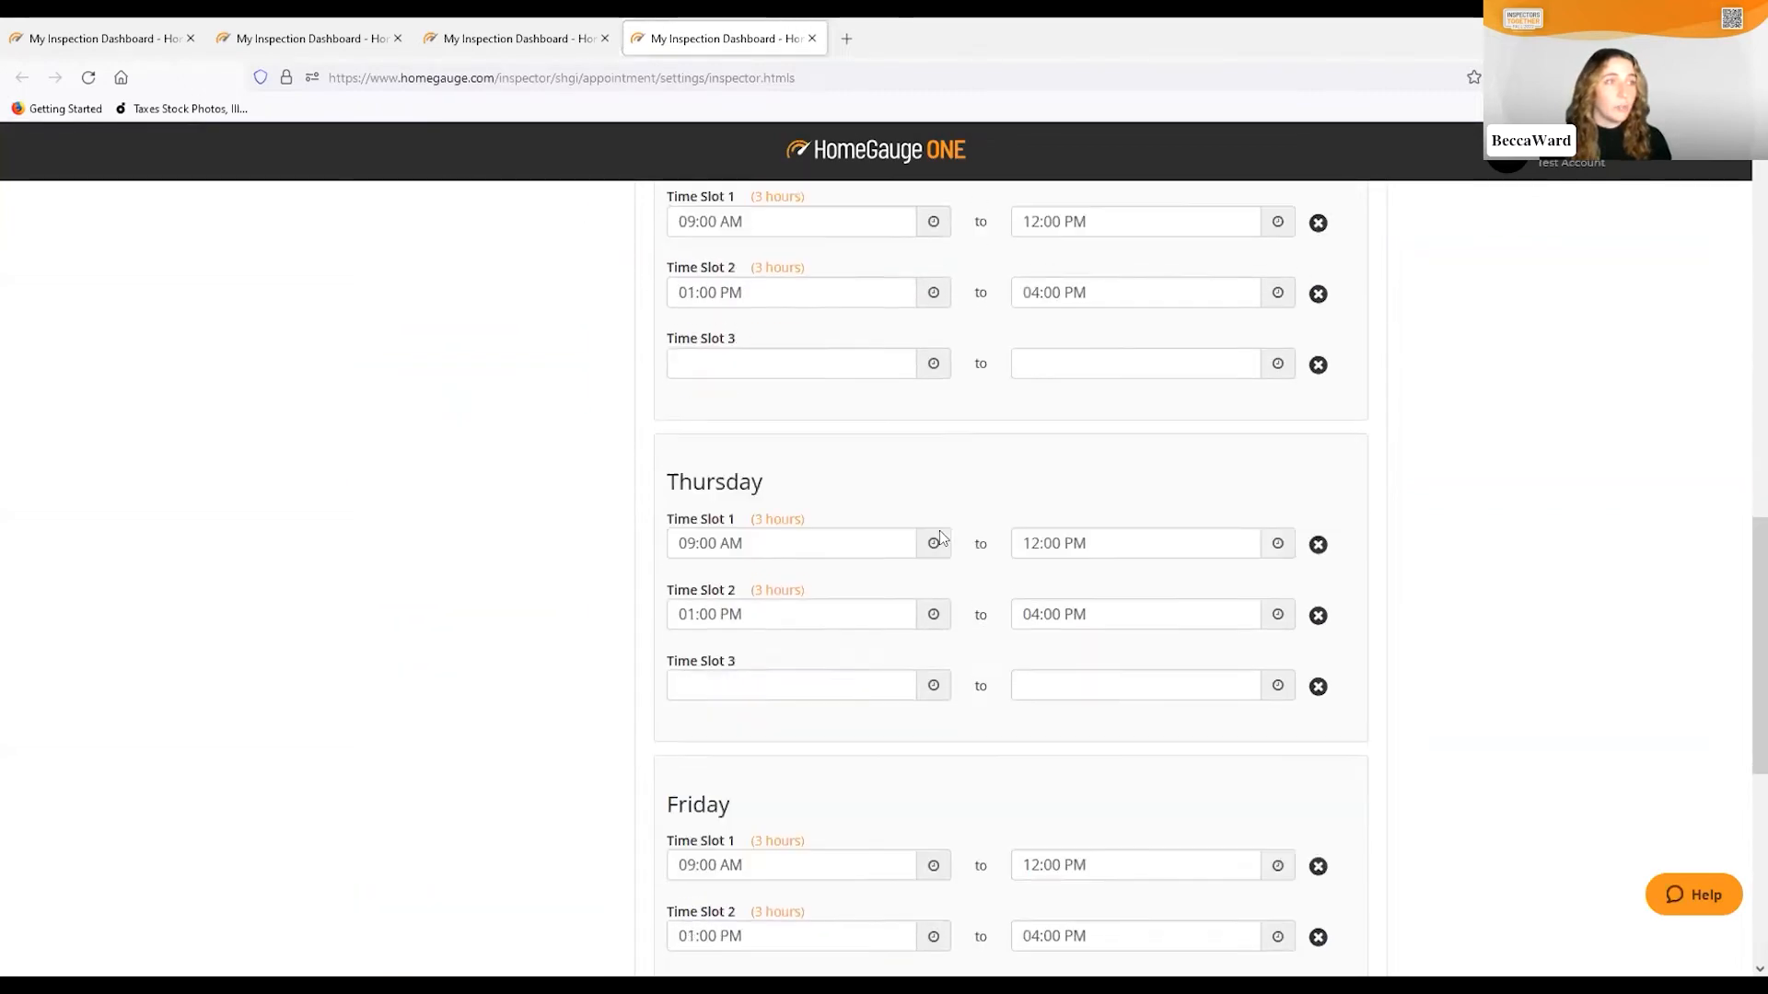
scroll(848, 619, "down", 3)
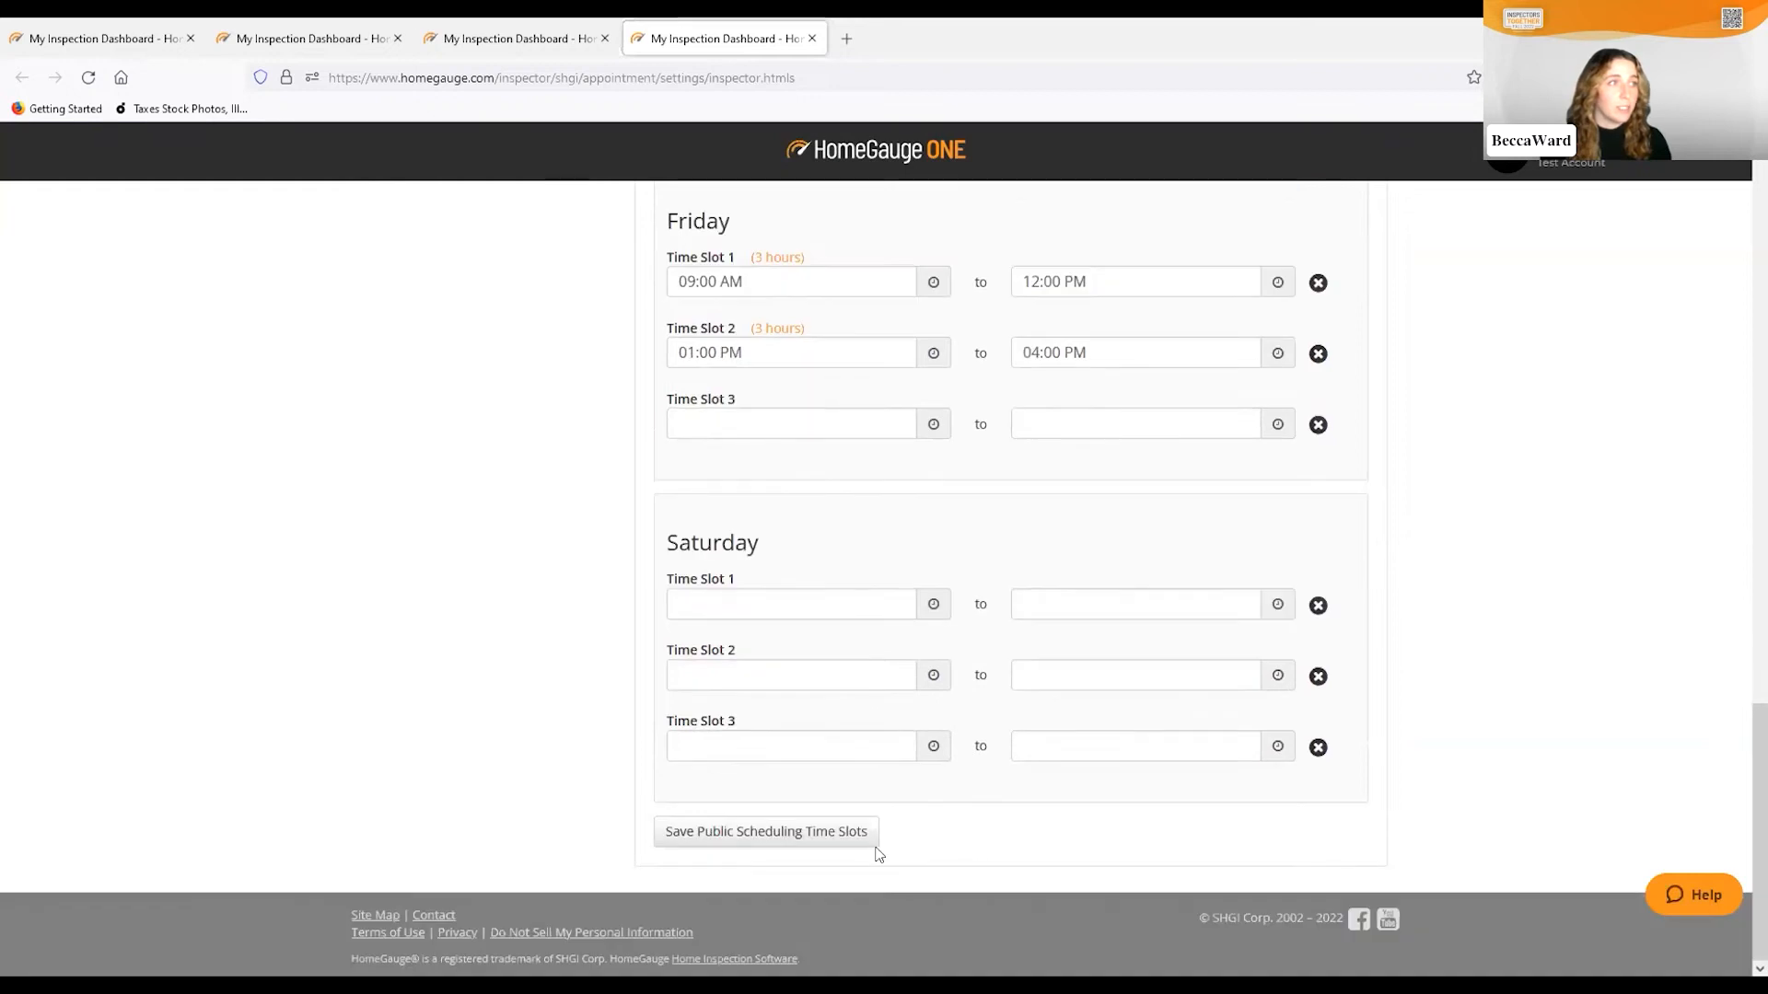
left_click(804, 840)
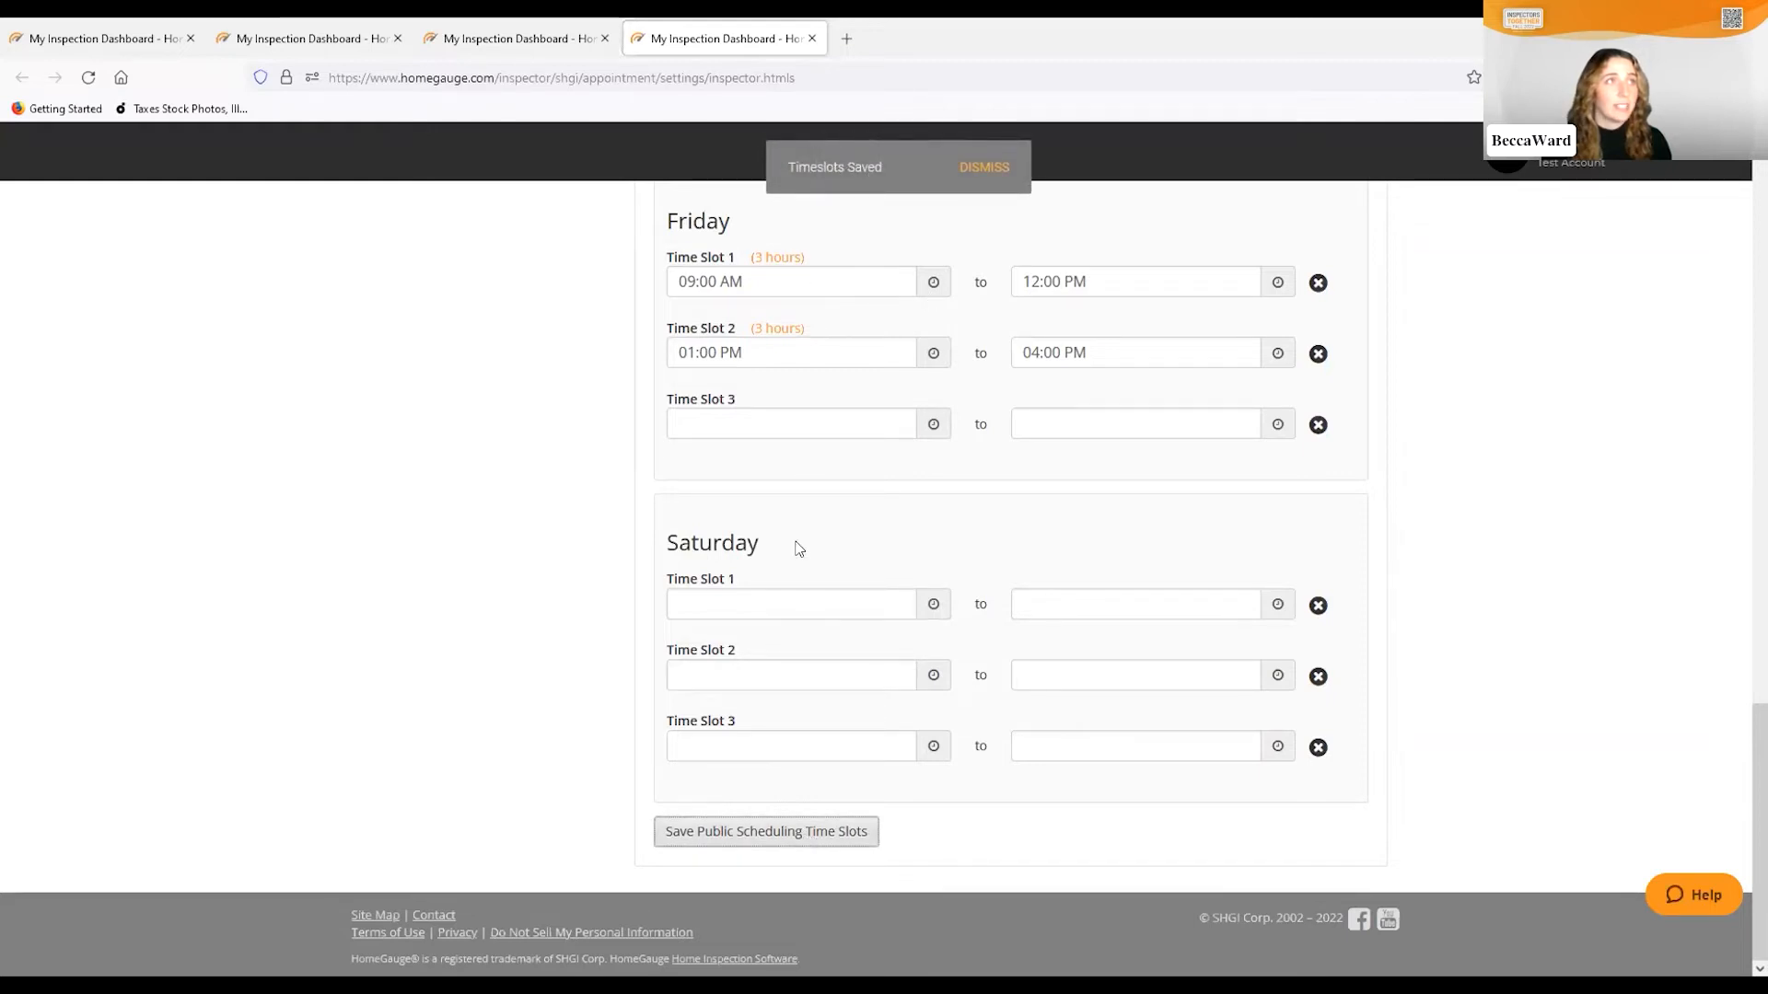
scroll(794, 551, "up", 5)
scroll(848, 608, "up", 14)
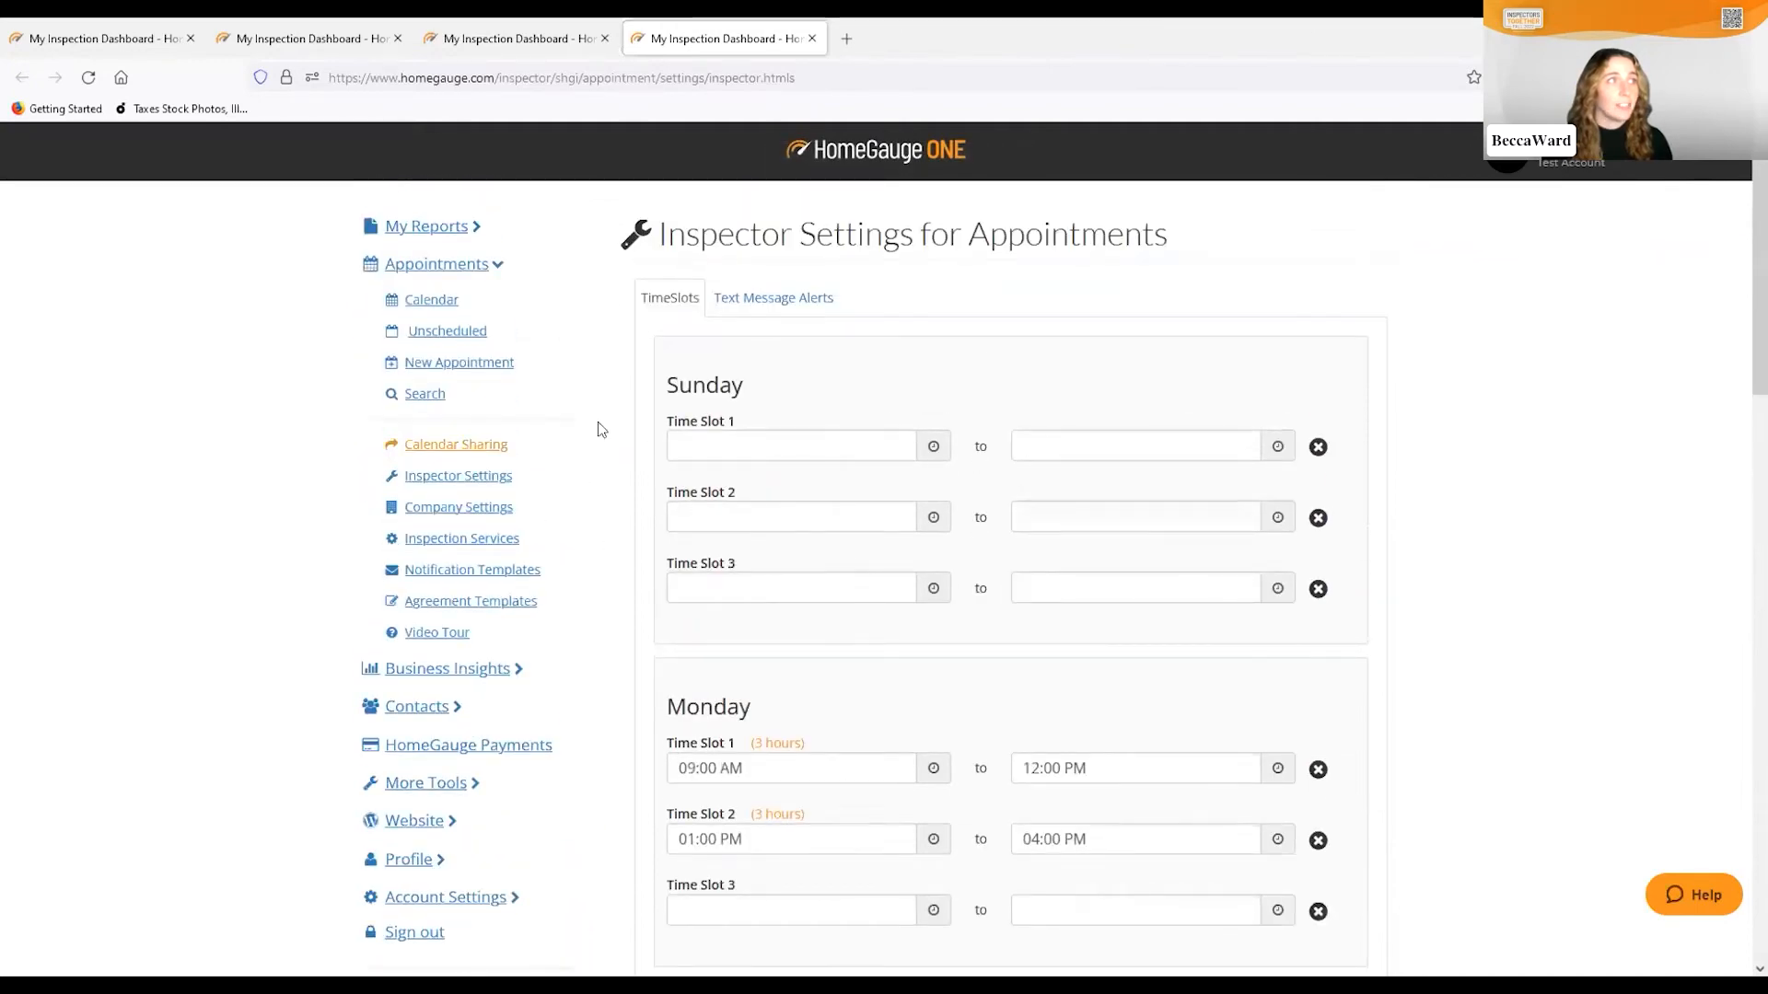
Reopen Public Appointment Settings and switch on the Services toggle for customers and agents
left_click(461, 507)
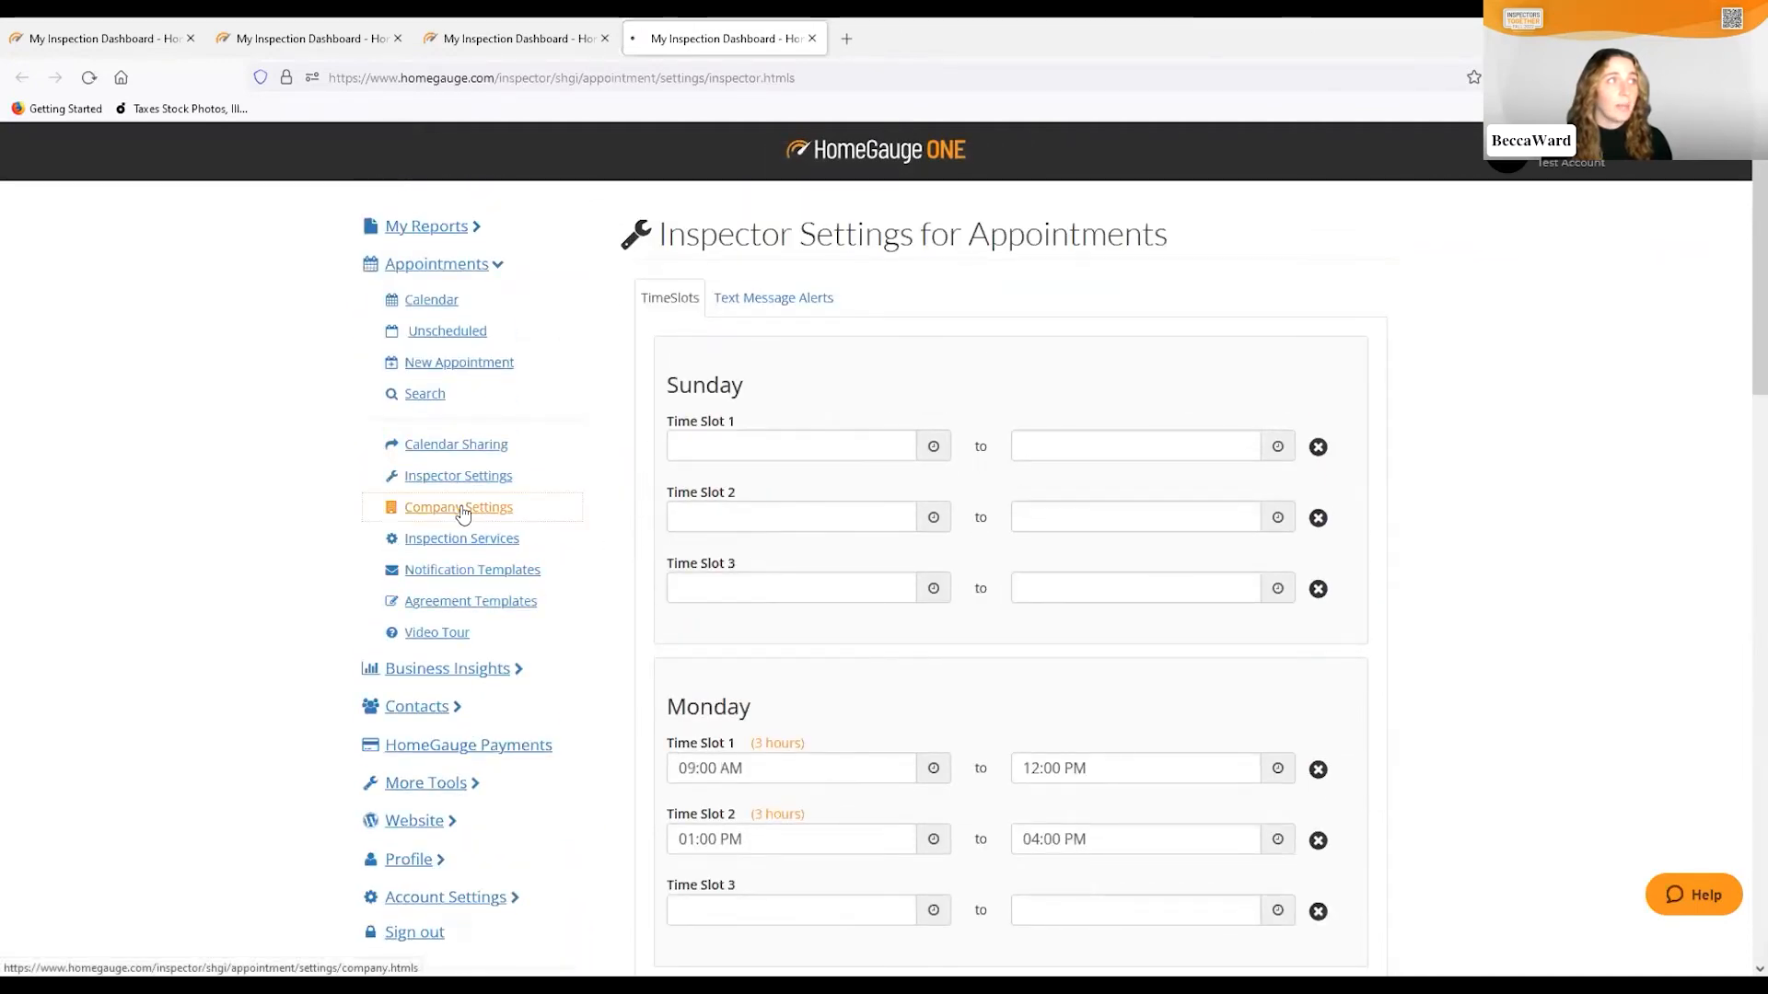
left_click(903, 367)
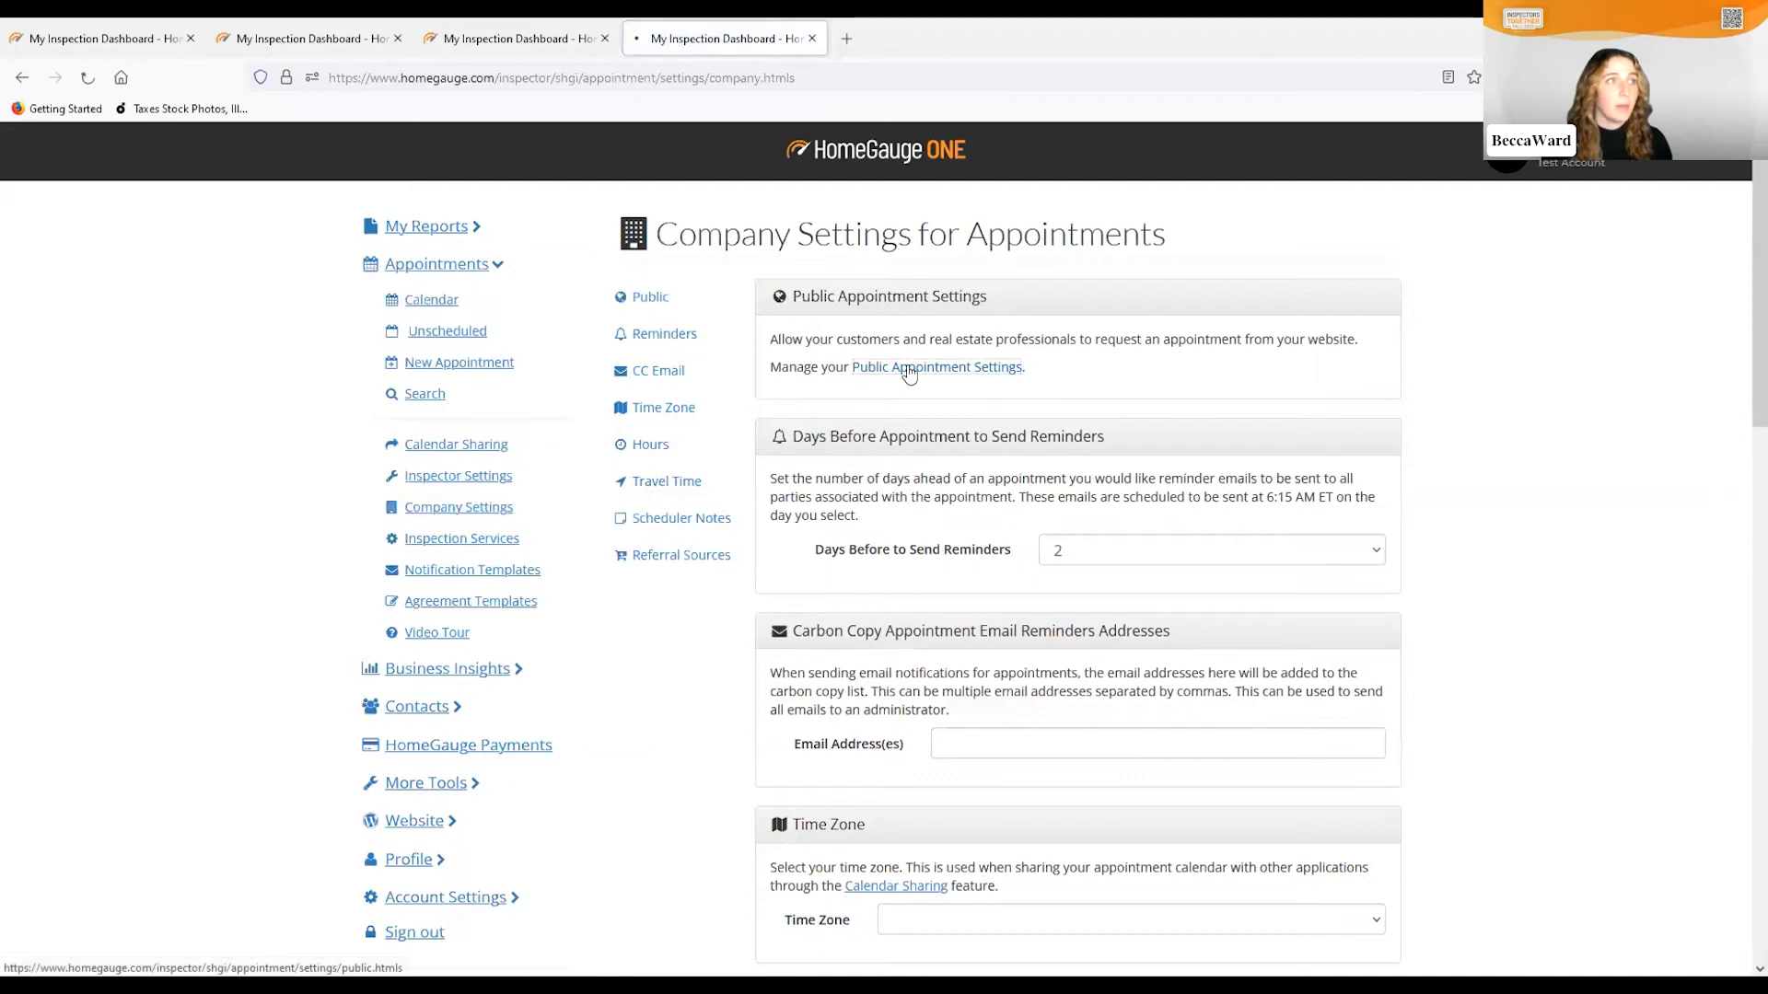
scroll(1322, 494, "down", 10)
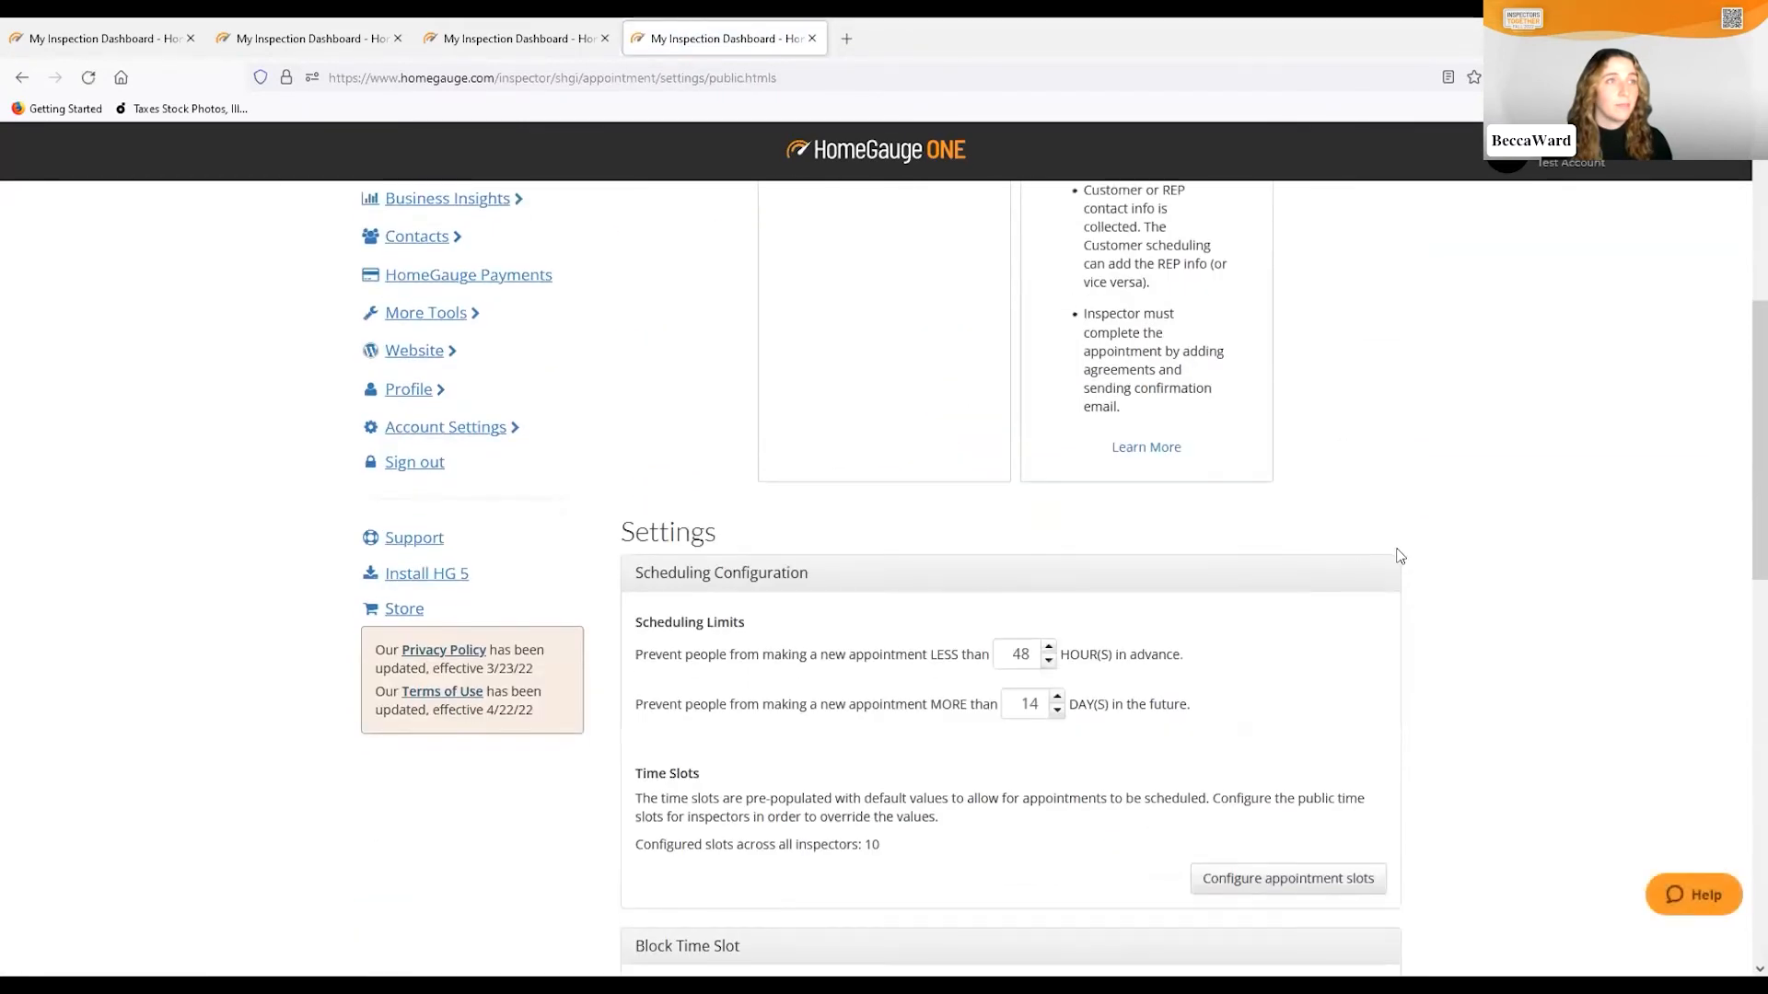
scroll(1406, 564, "down", 1)
scroll(958, 417, "up", 2)
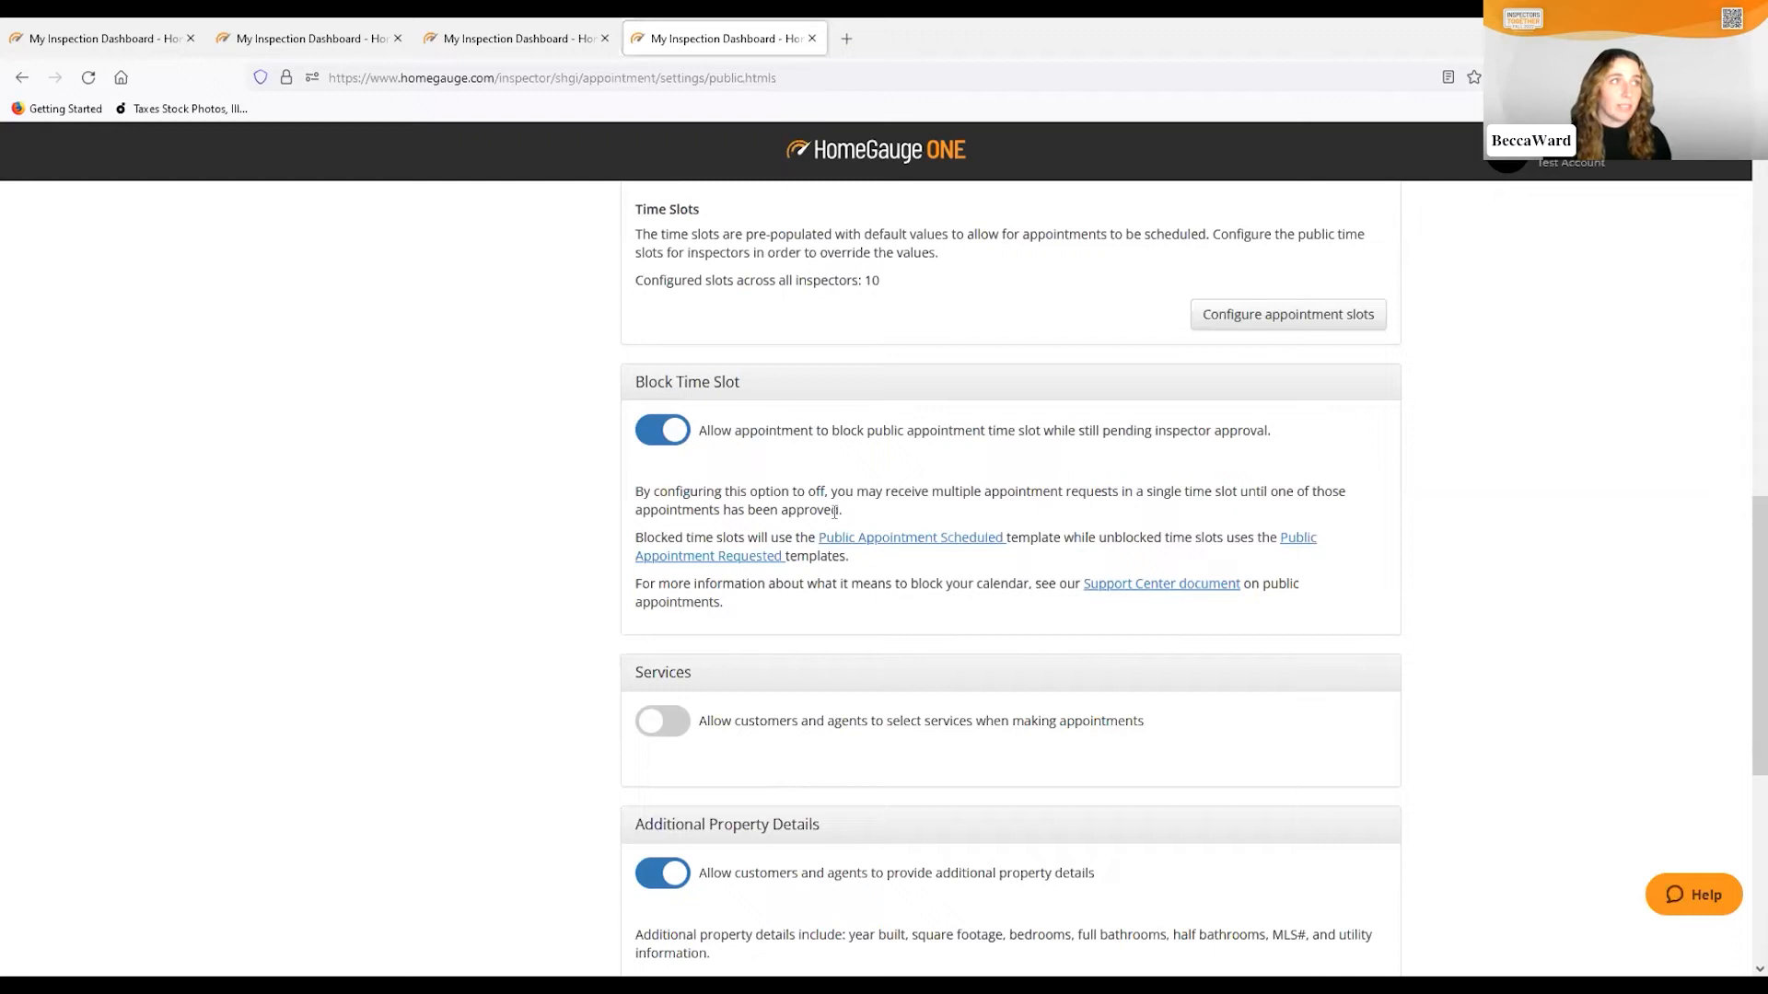
scroll(1037, 631, "down", 2)
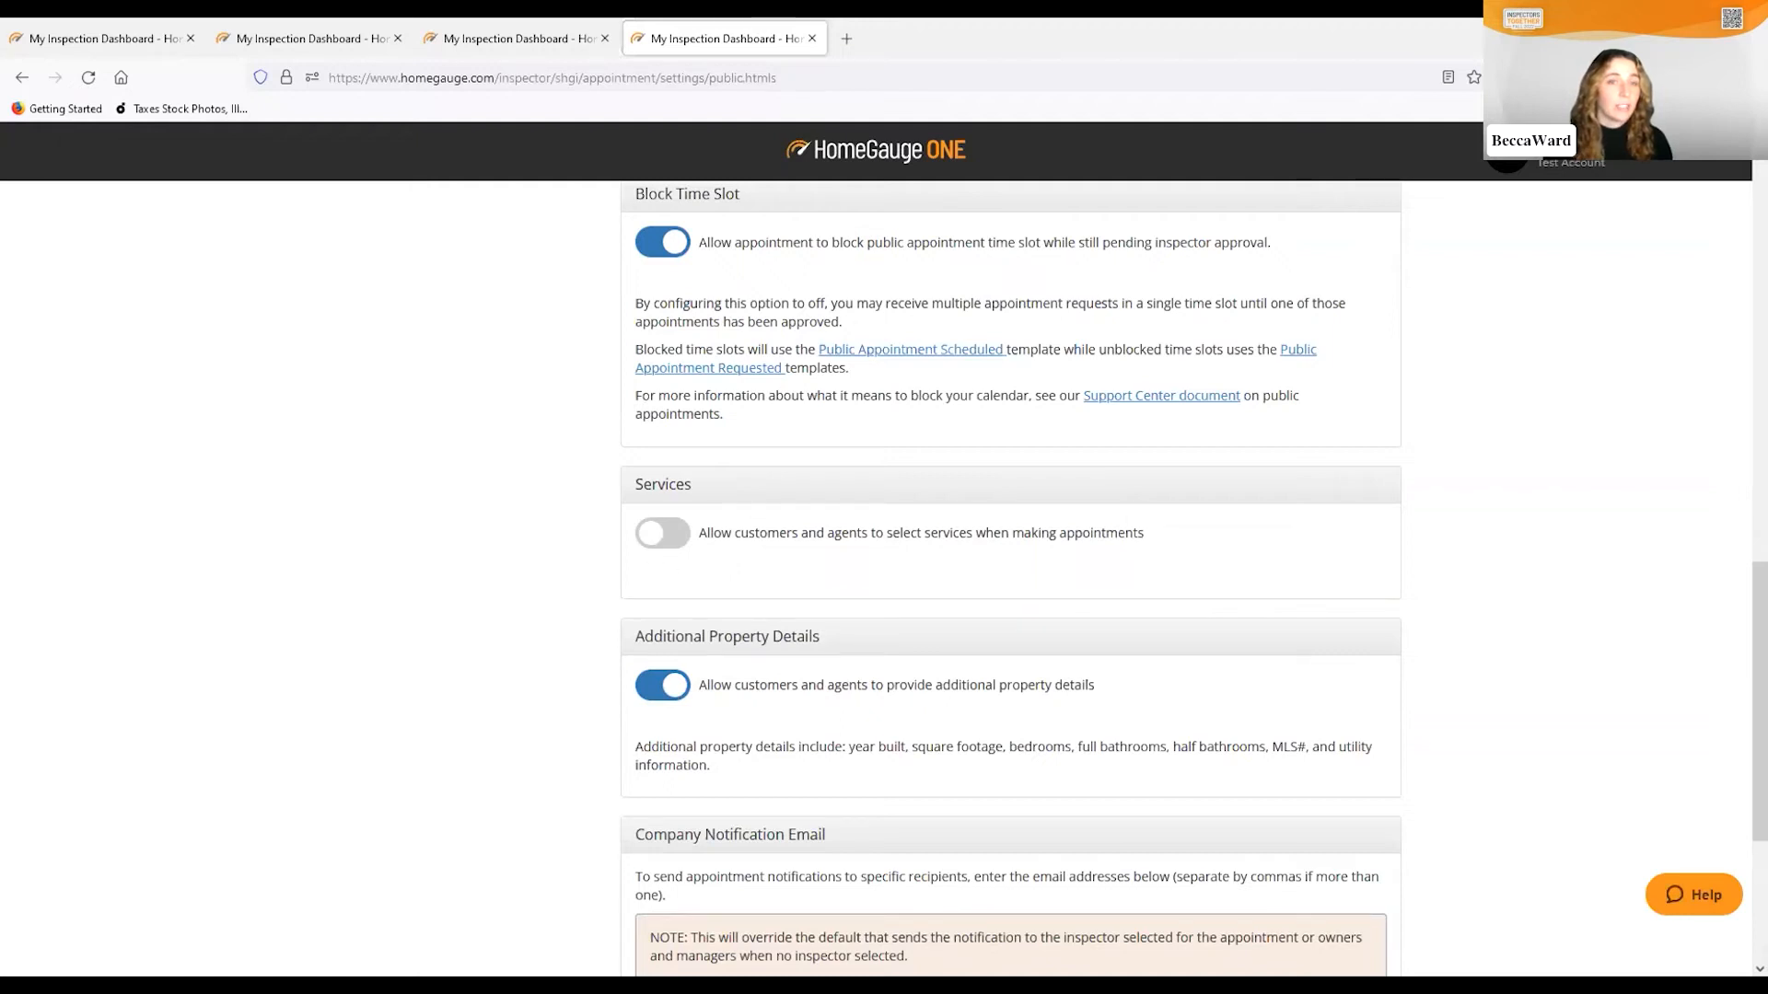
left_click(656, 543)
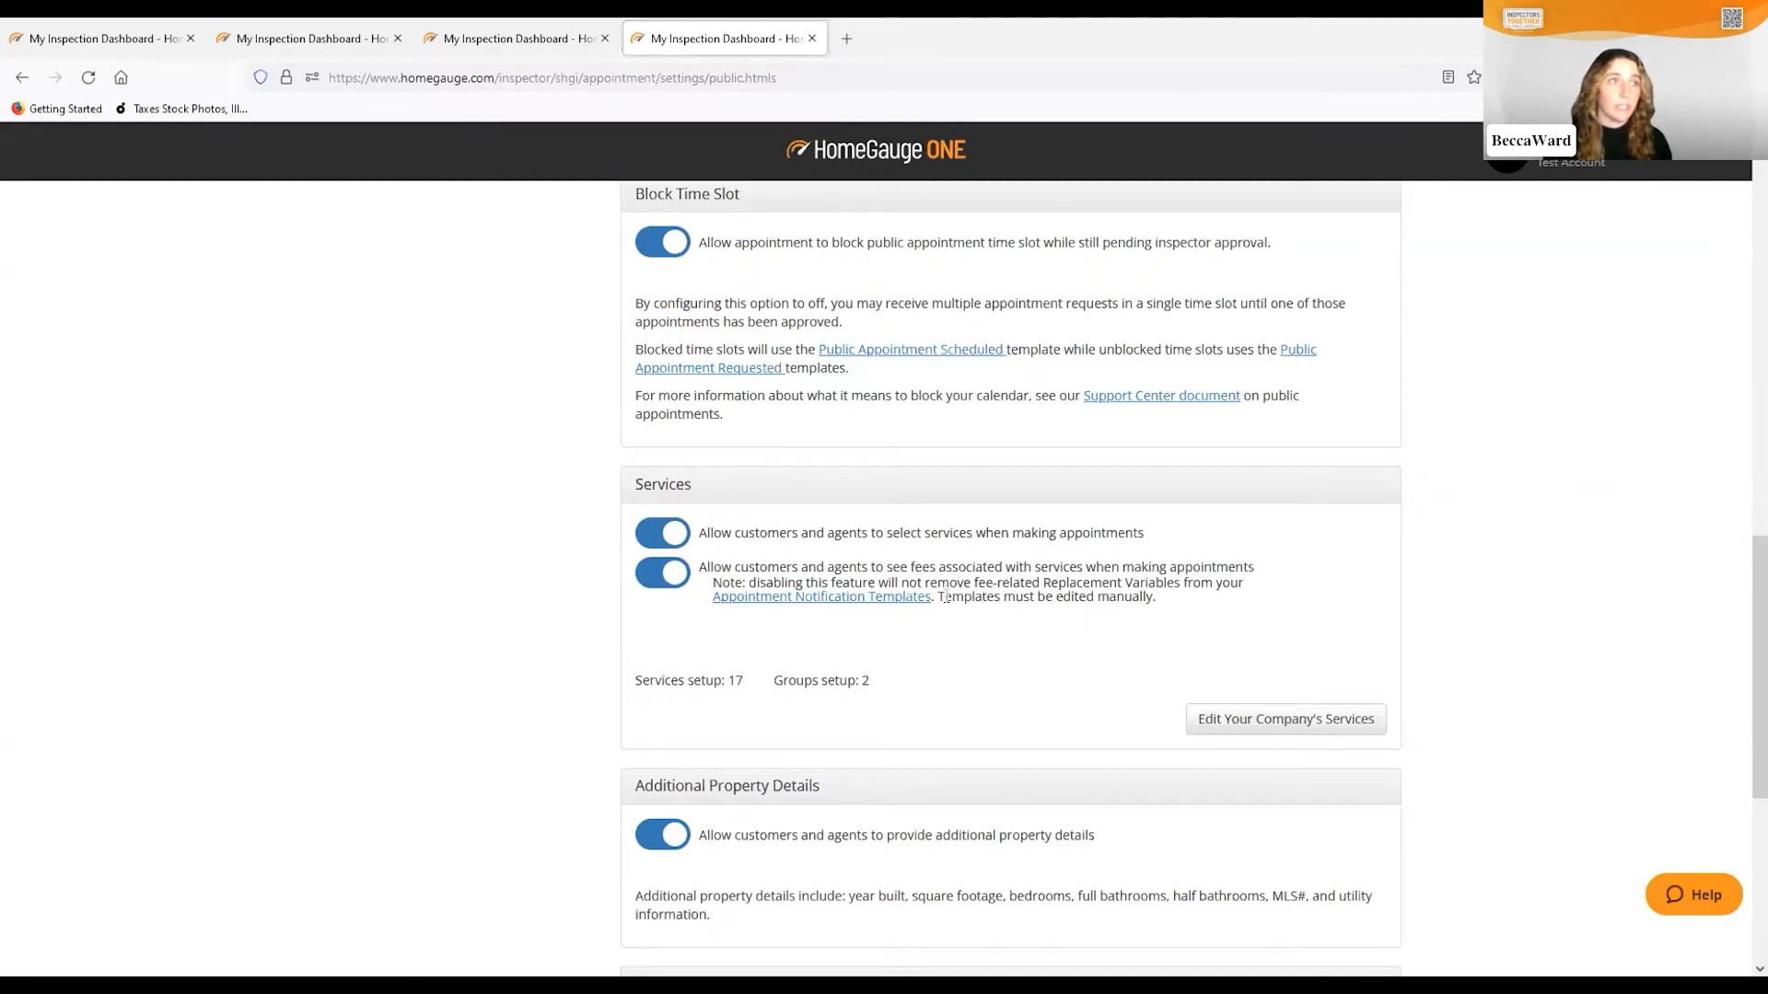
Toggle Additional Property Details off and back on so it stays enabled
scroll(1022, 691, "down", 4)
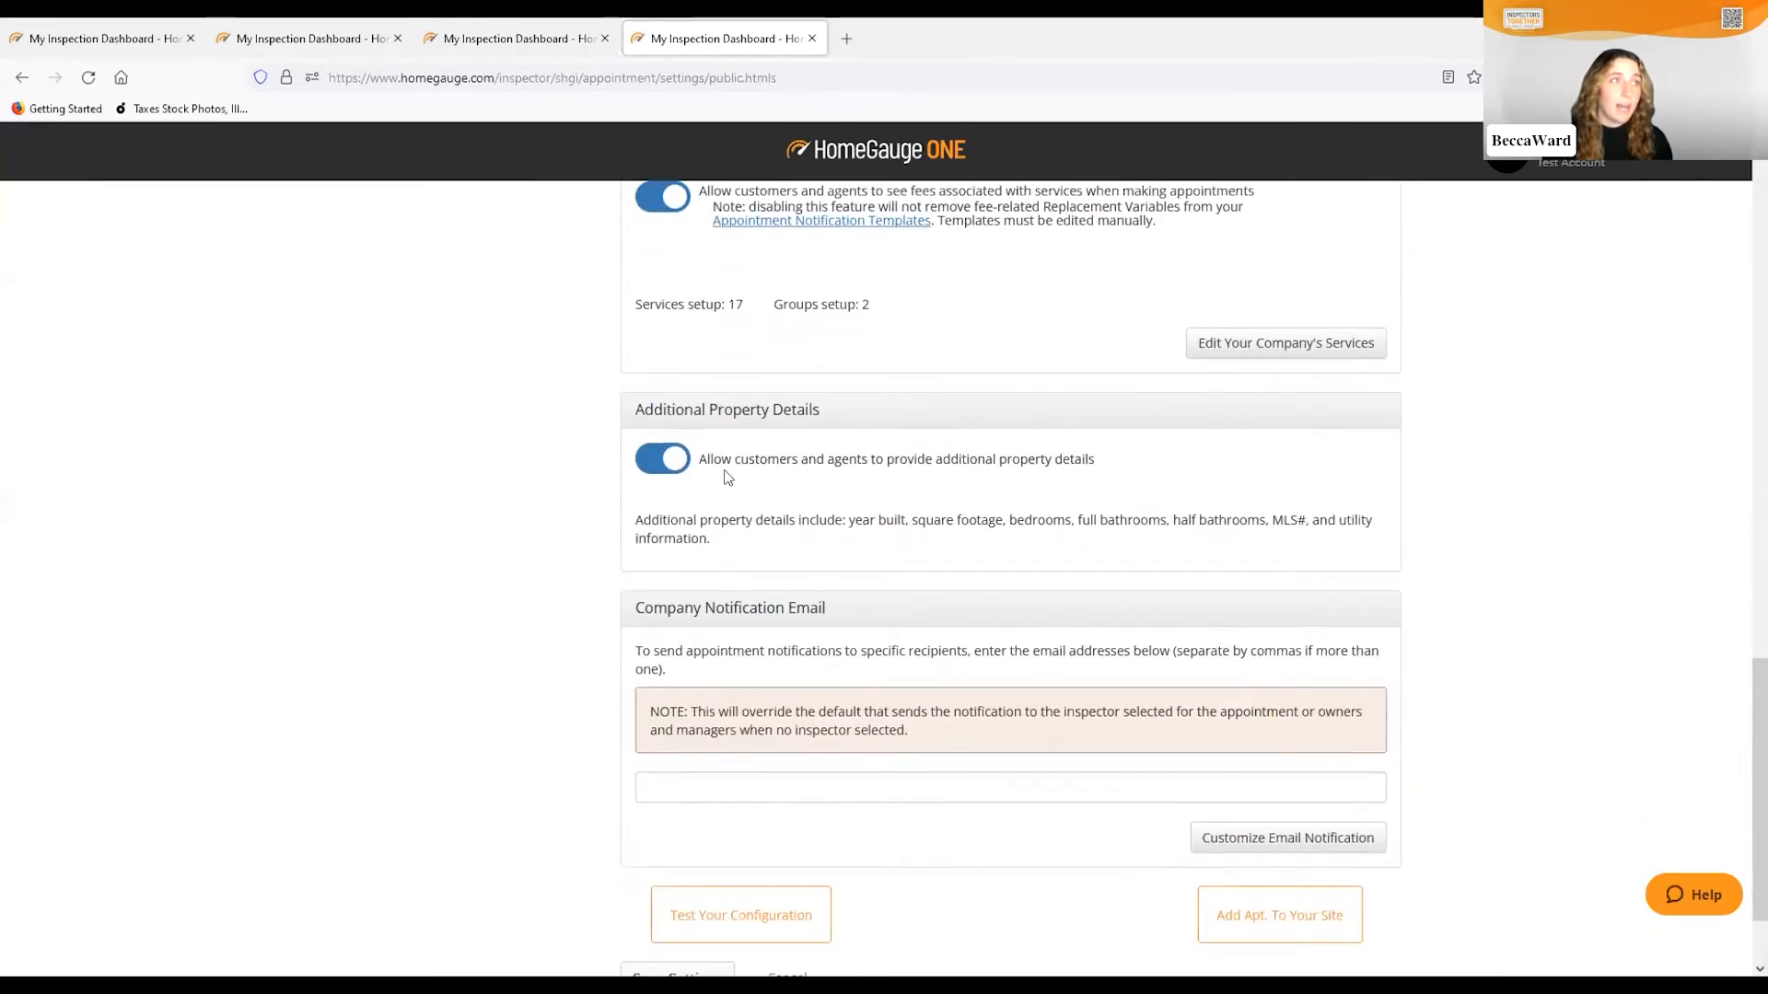
left_click(664, 468)
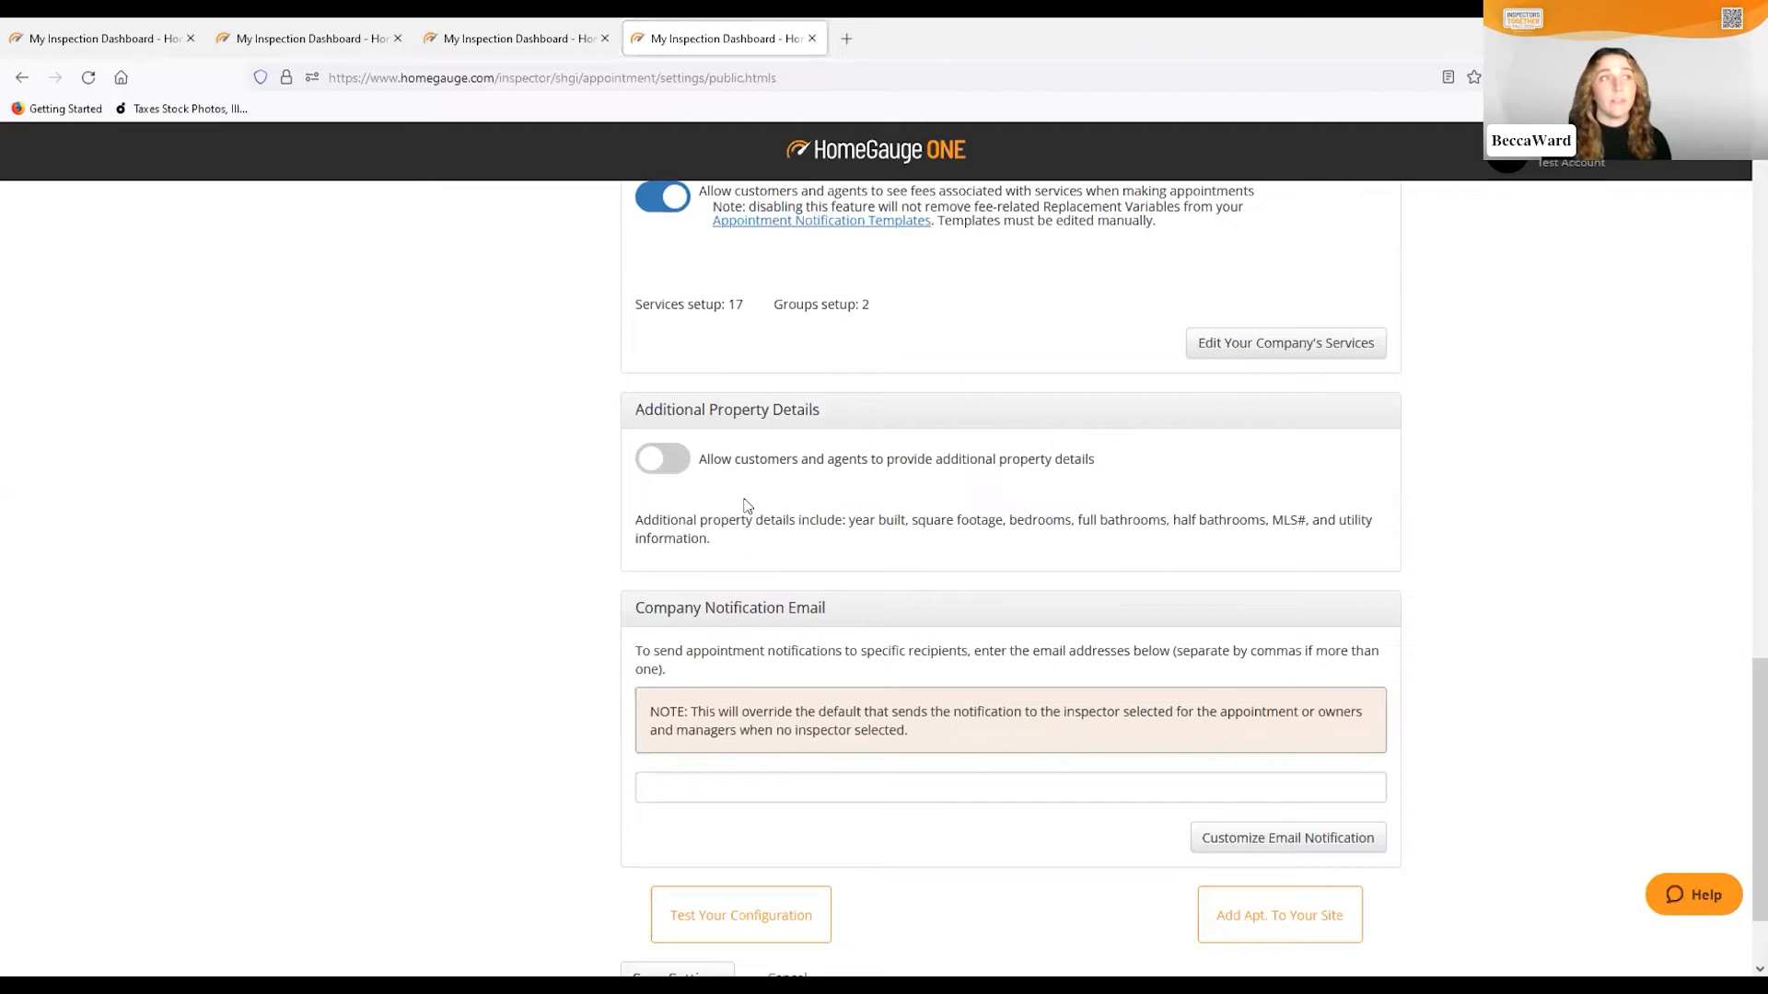
left_click(668, 460)
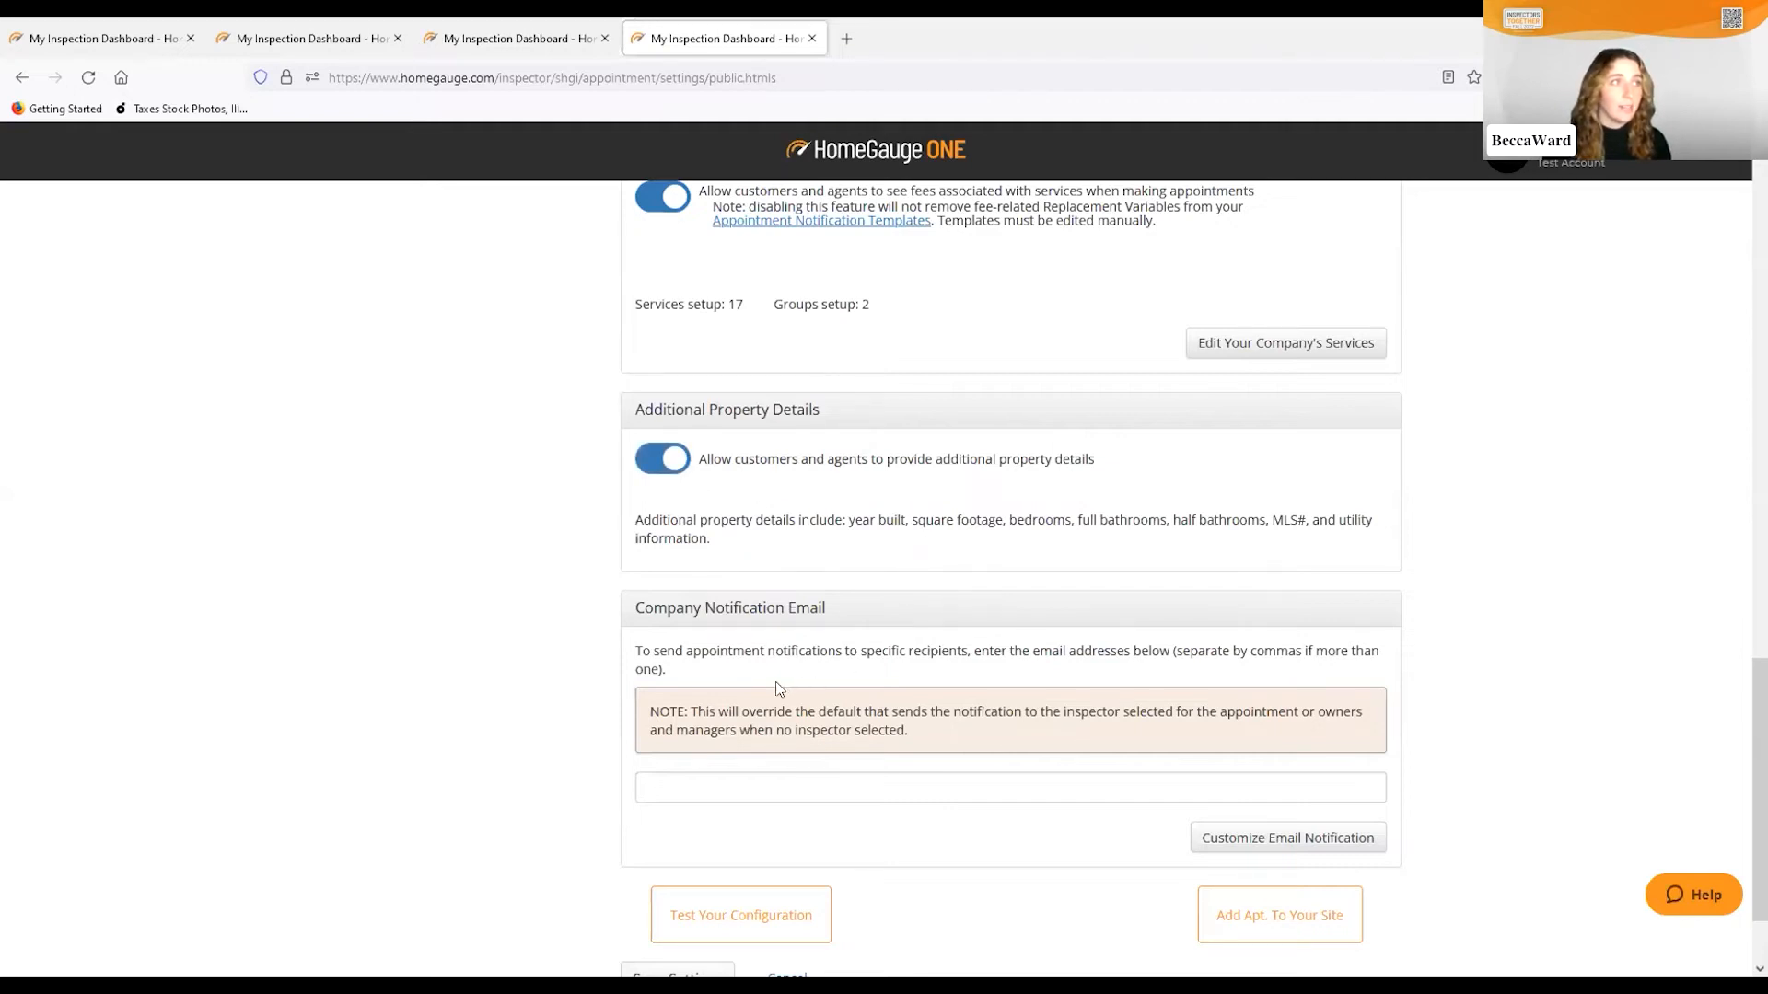
scroll(778, 689, "down", 2)
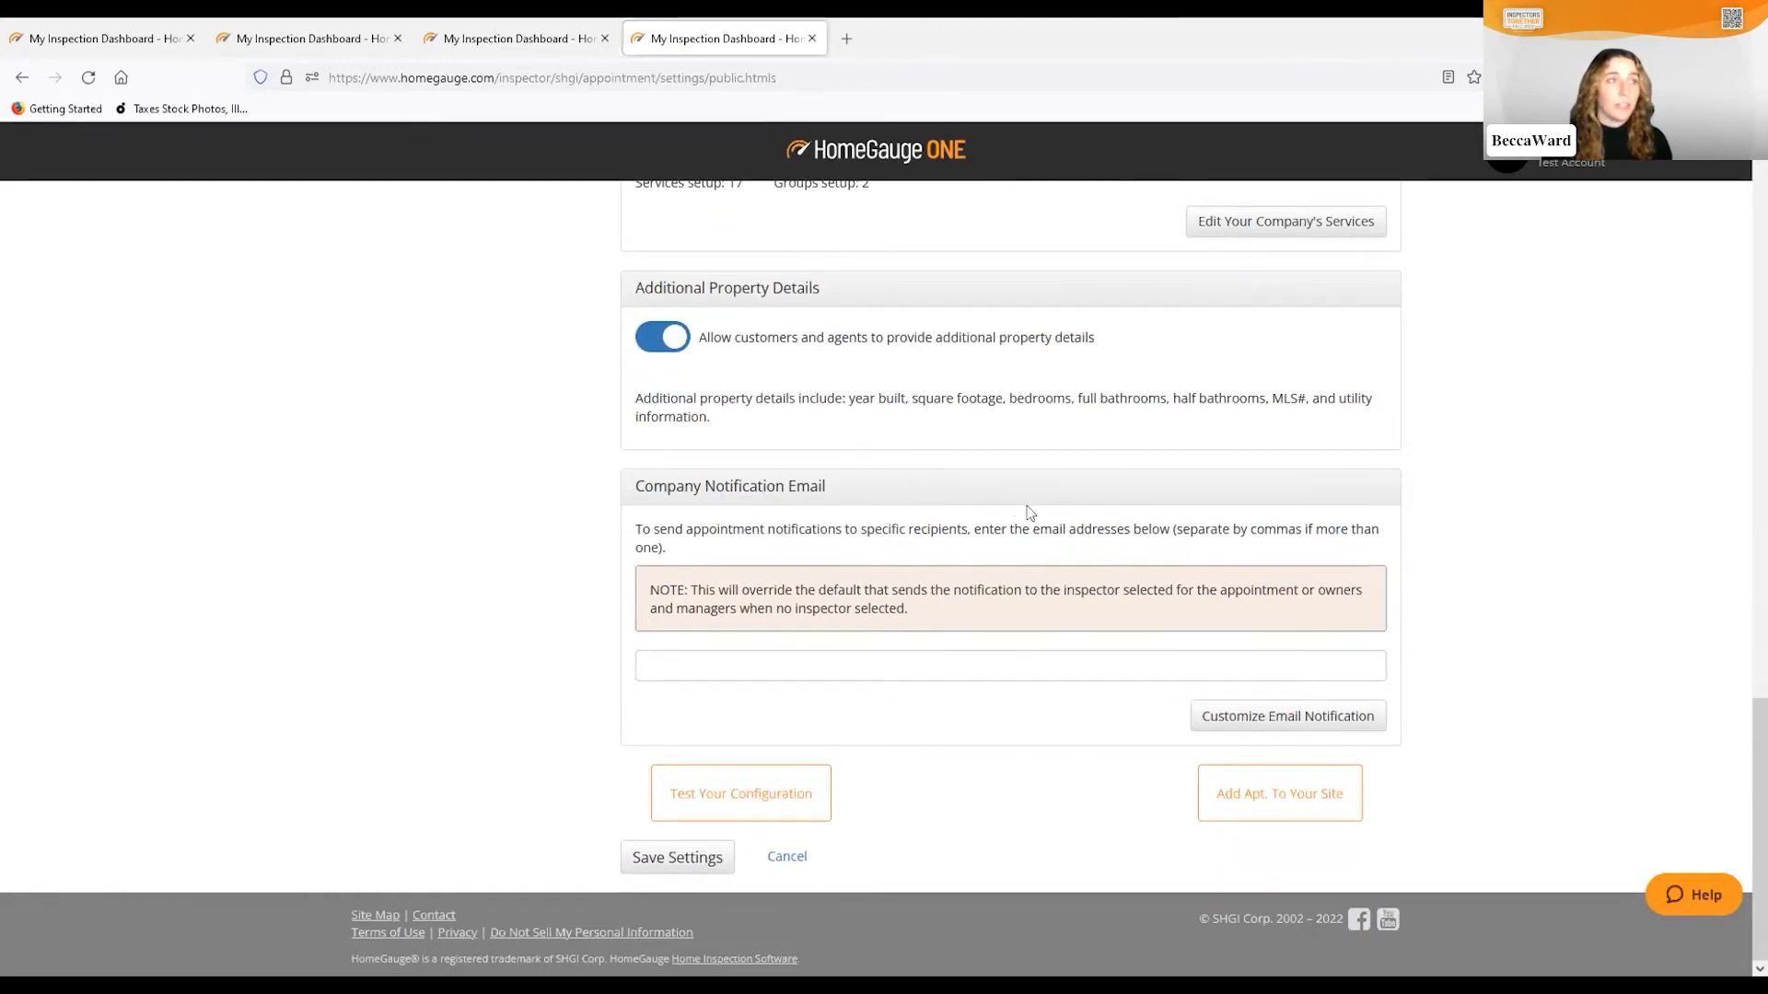
left_click(806, 663)
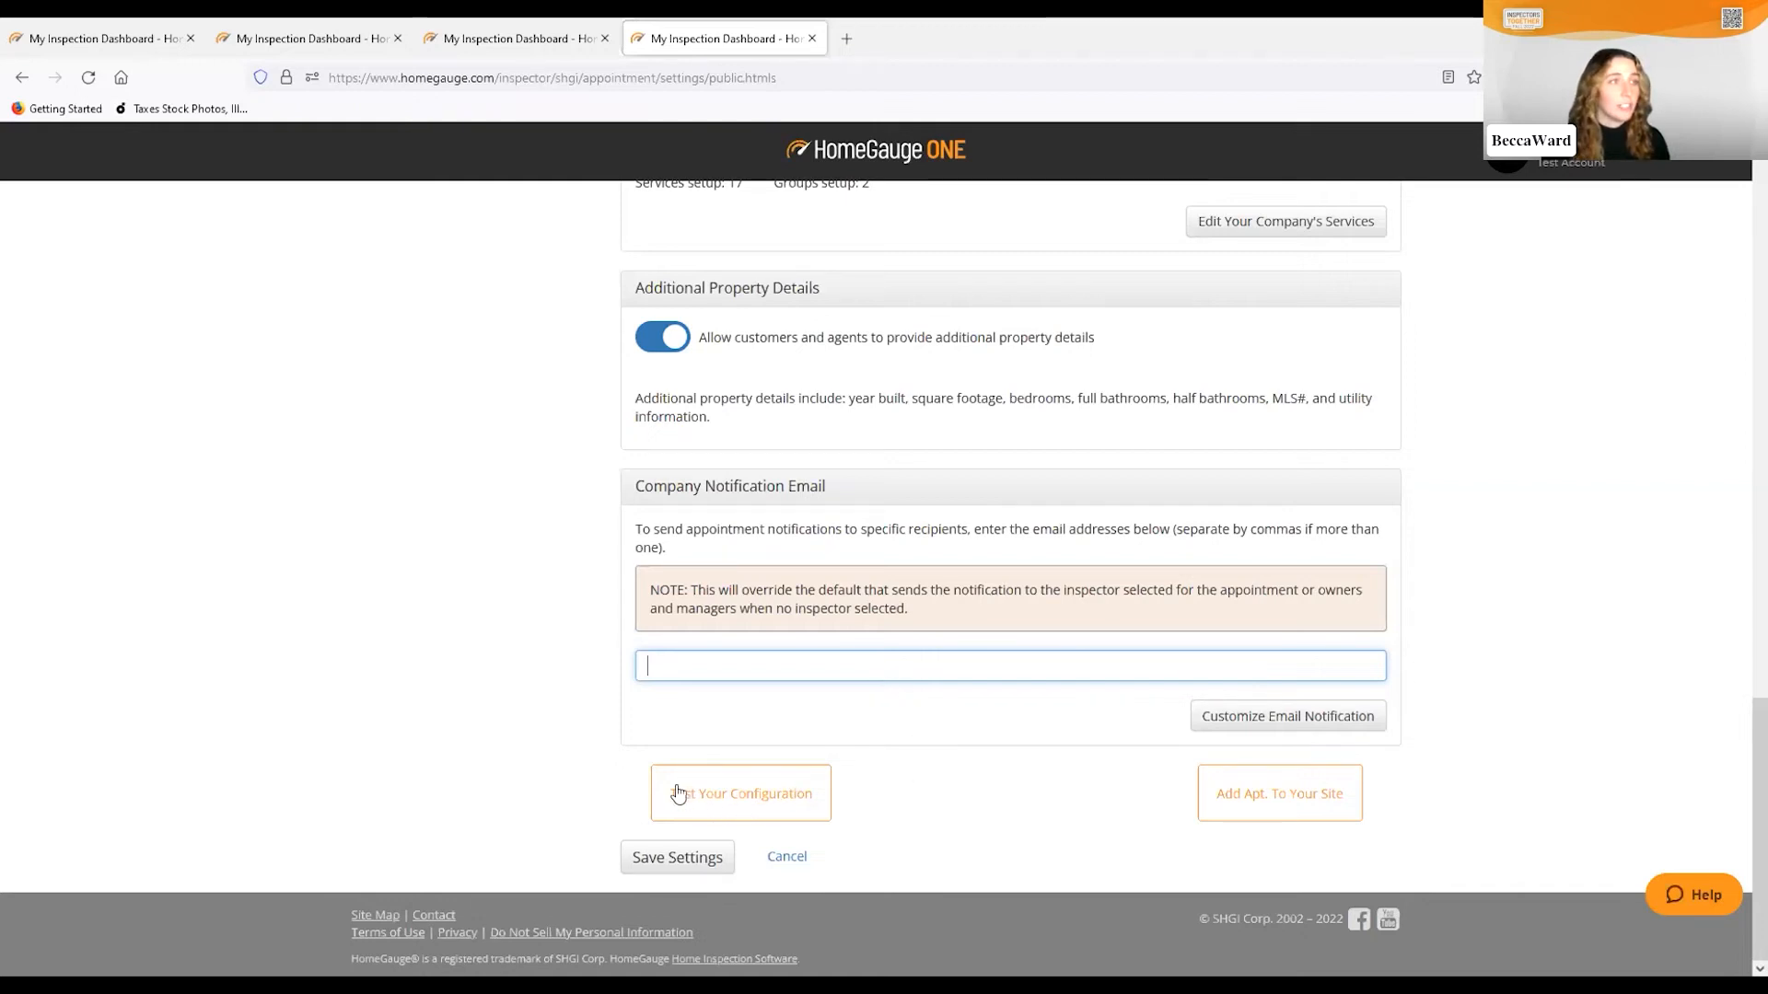
Copy the ScheduleNow test booking link from the configuration test, then dismiss the test
left_click(732, 806)
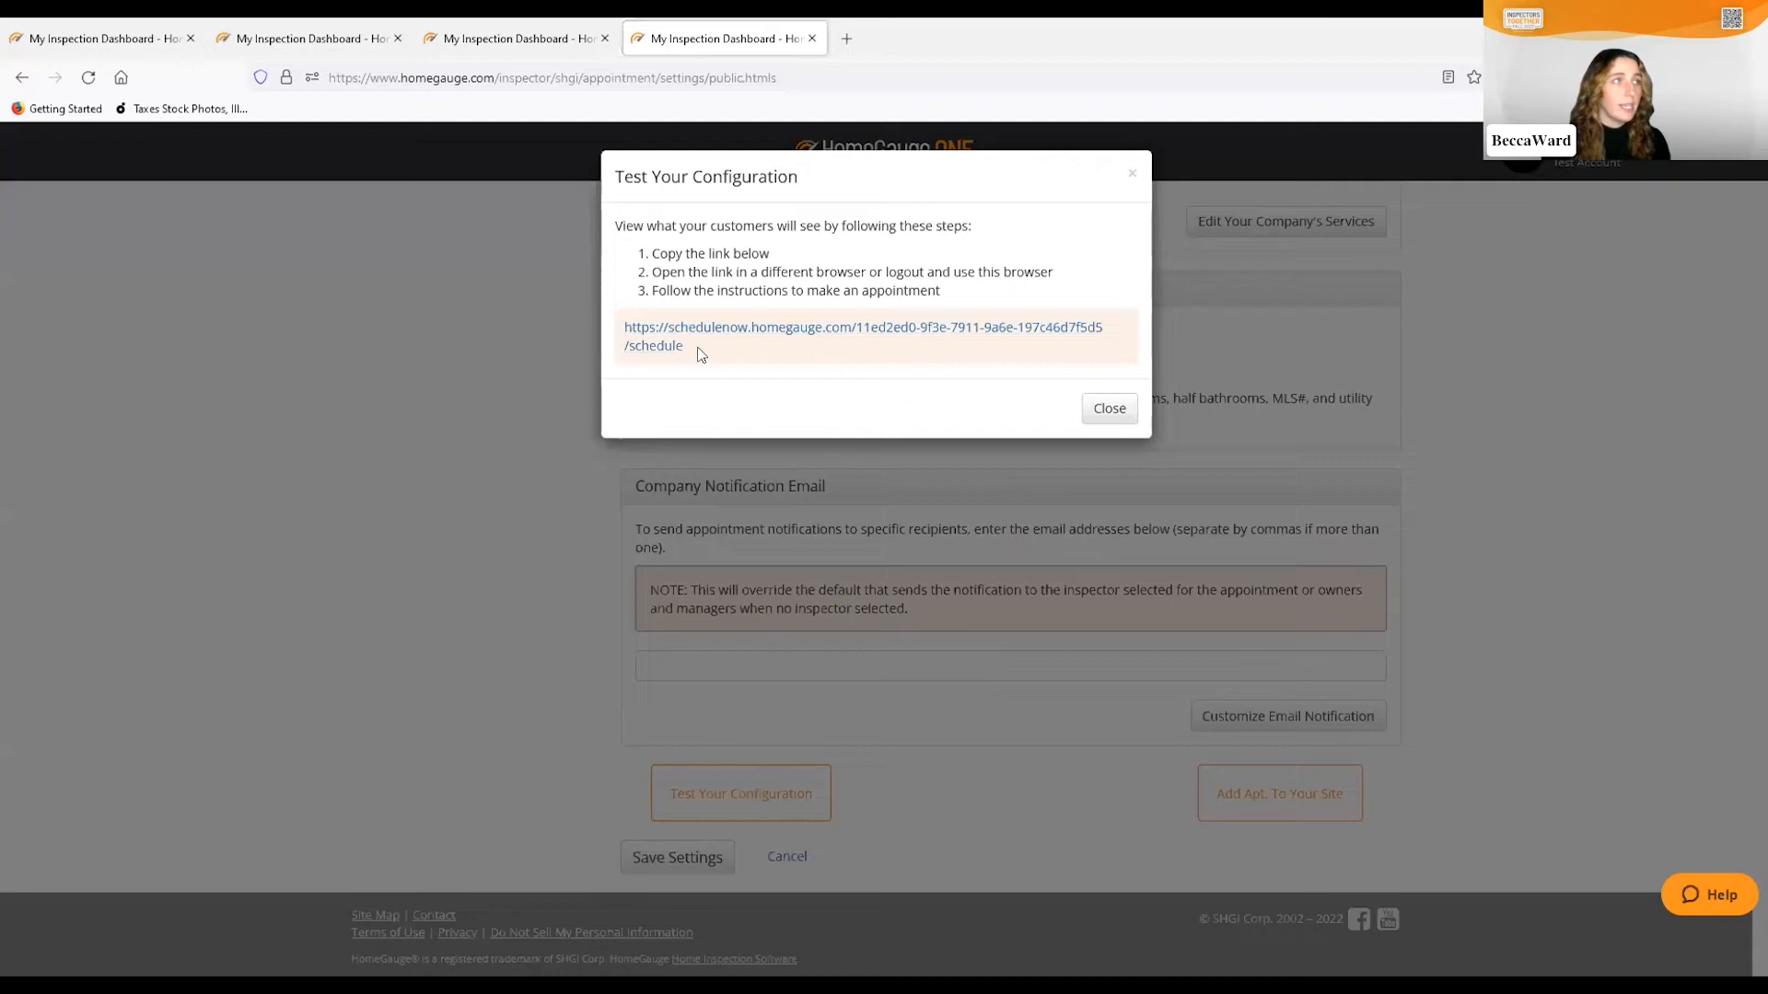
left_click_drag(686, 346, 622, 339)
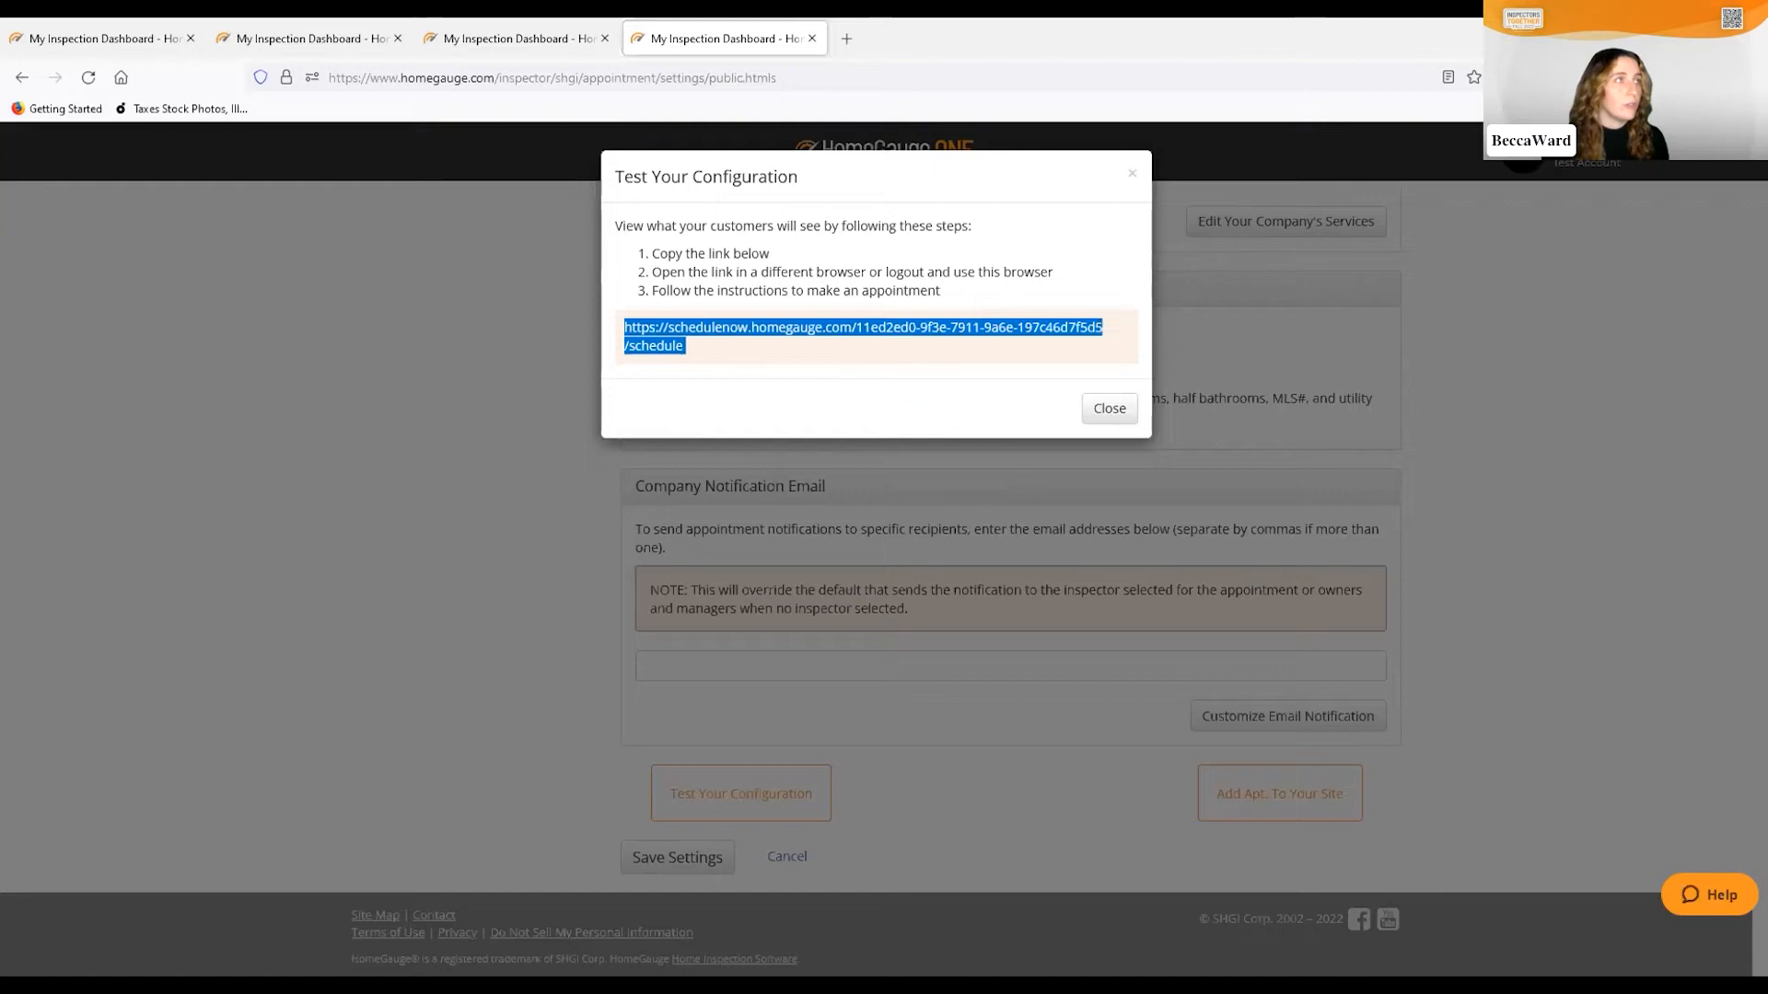
key("alt+Tab")
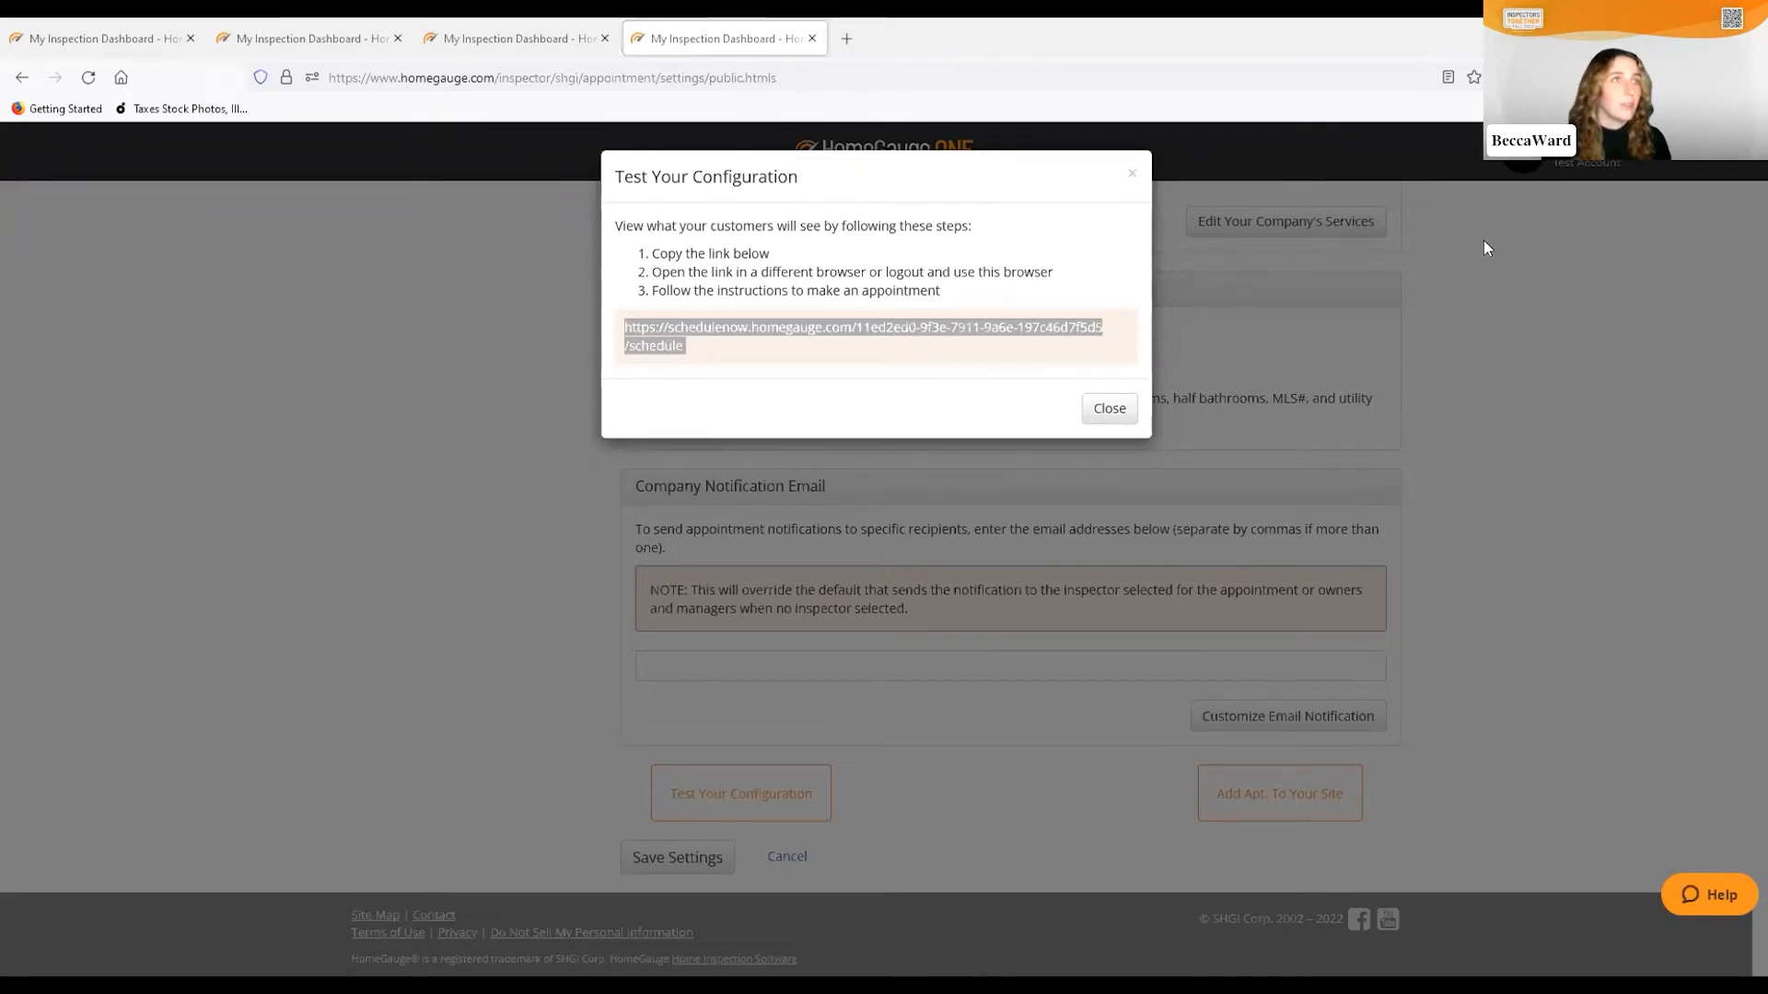
left_click(1462, 691)
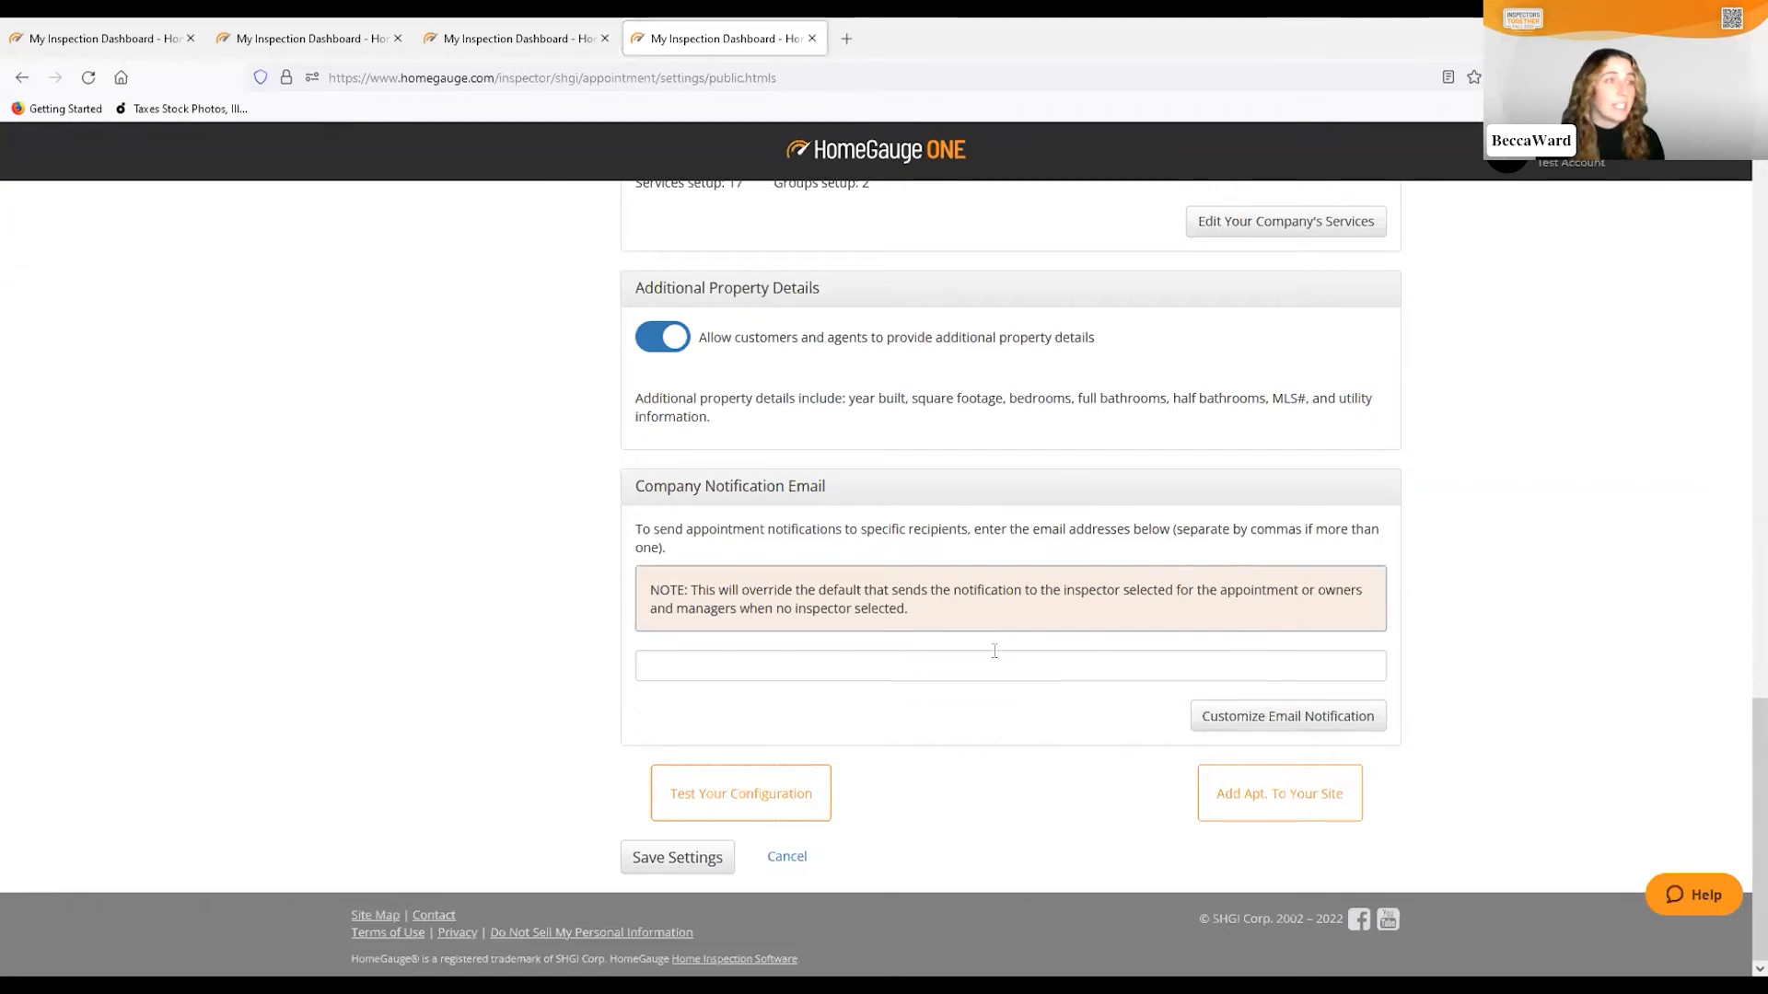
Save the public appointment settings and switch to the weekly appointment Calendar
left_click(685, 860)
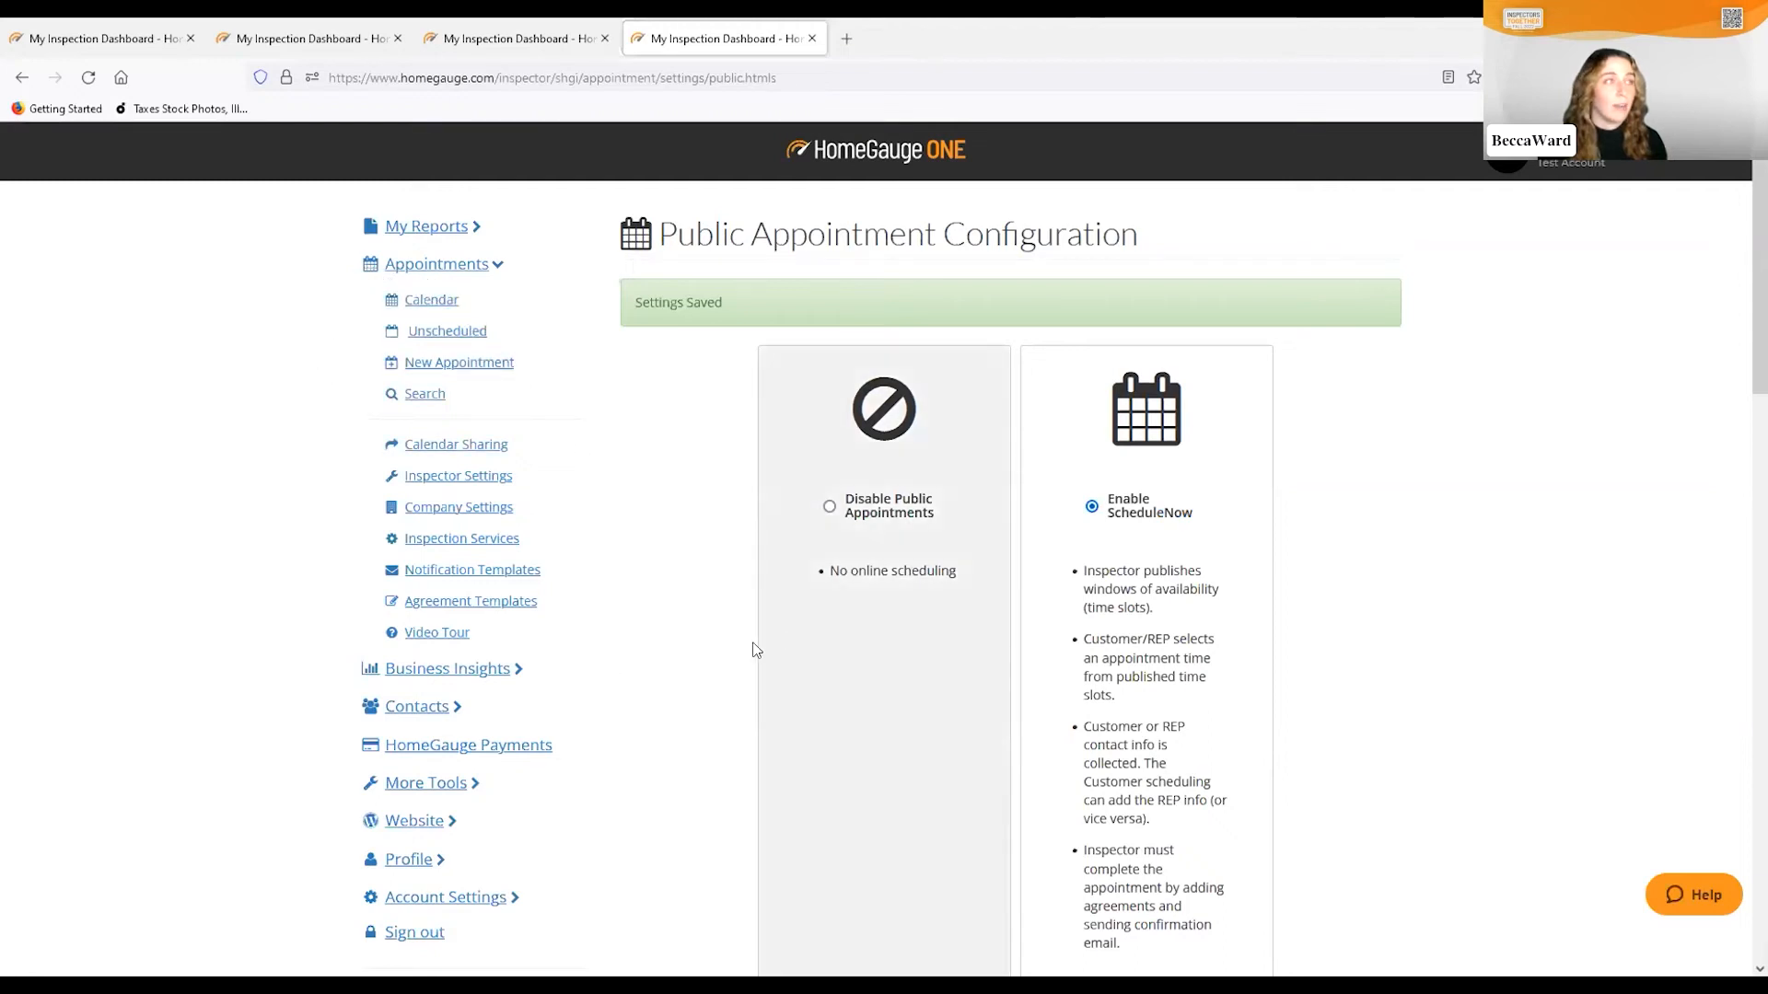
left_click(430, 310)
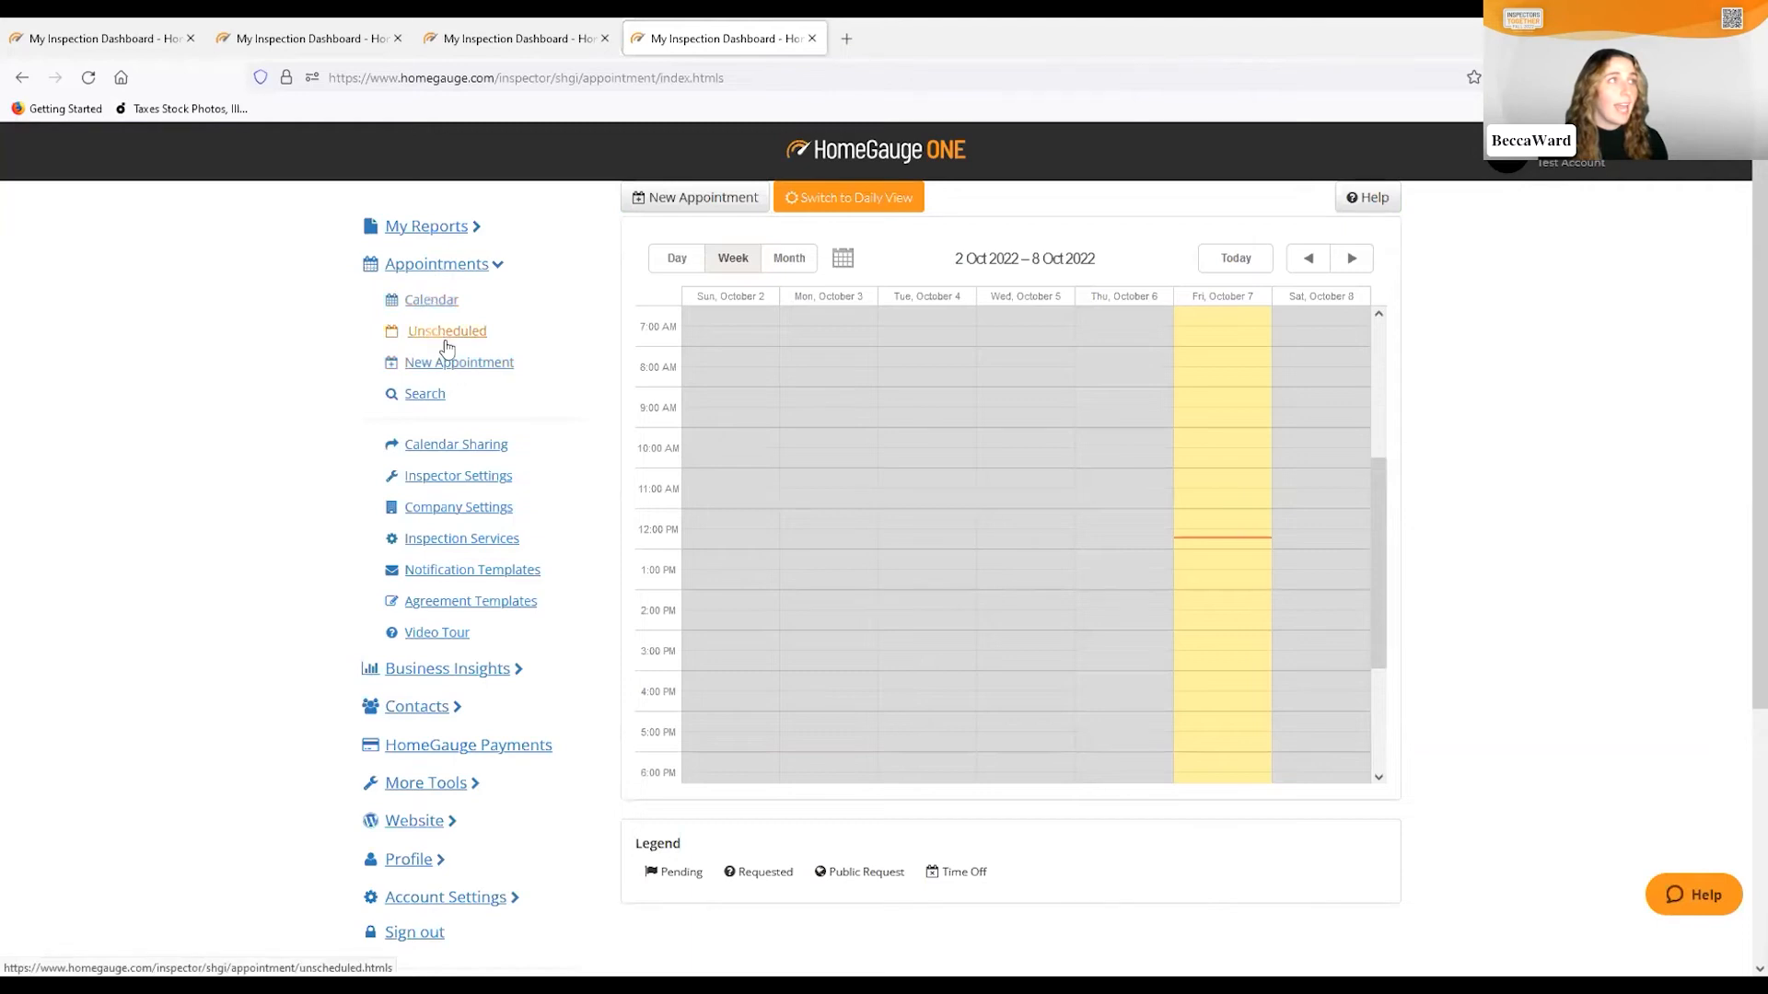
Start a new appointment dated 10/07/2022
left_click(422, 367)
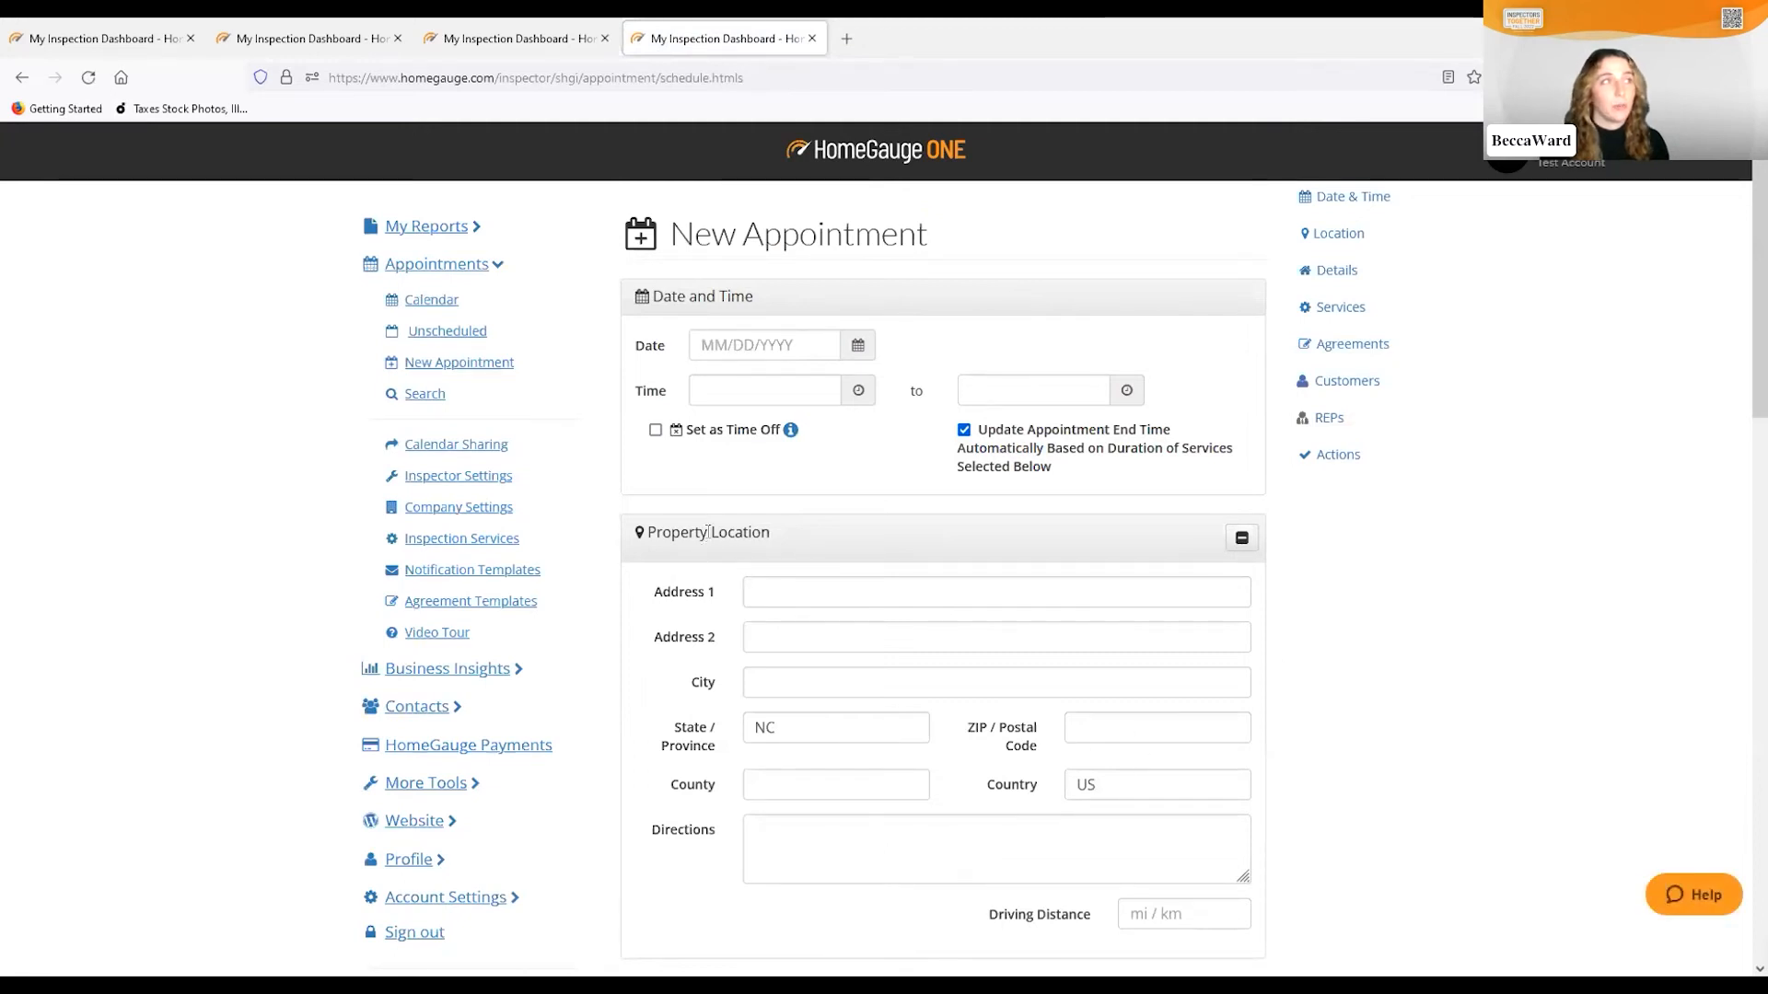
left_click(711, 345)
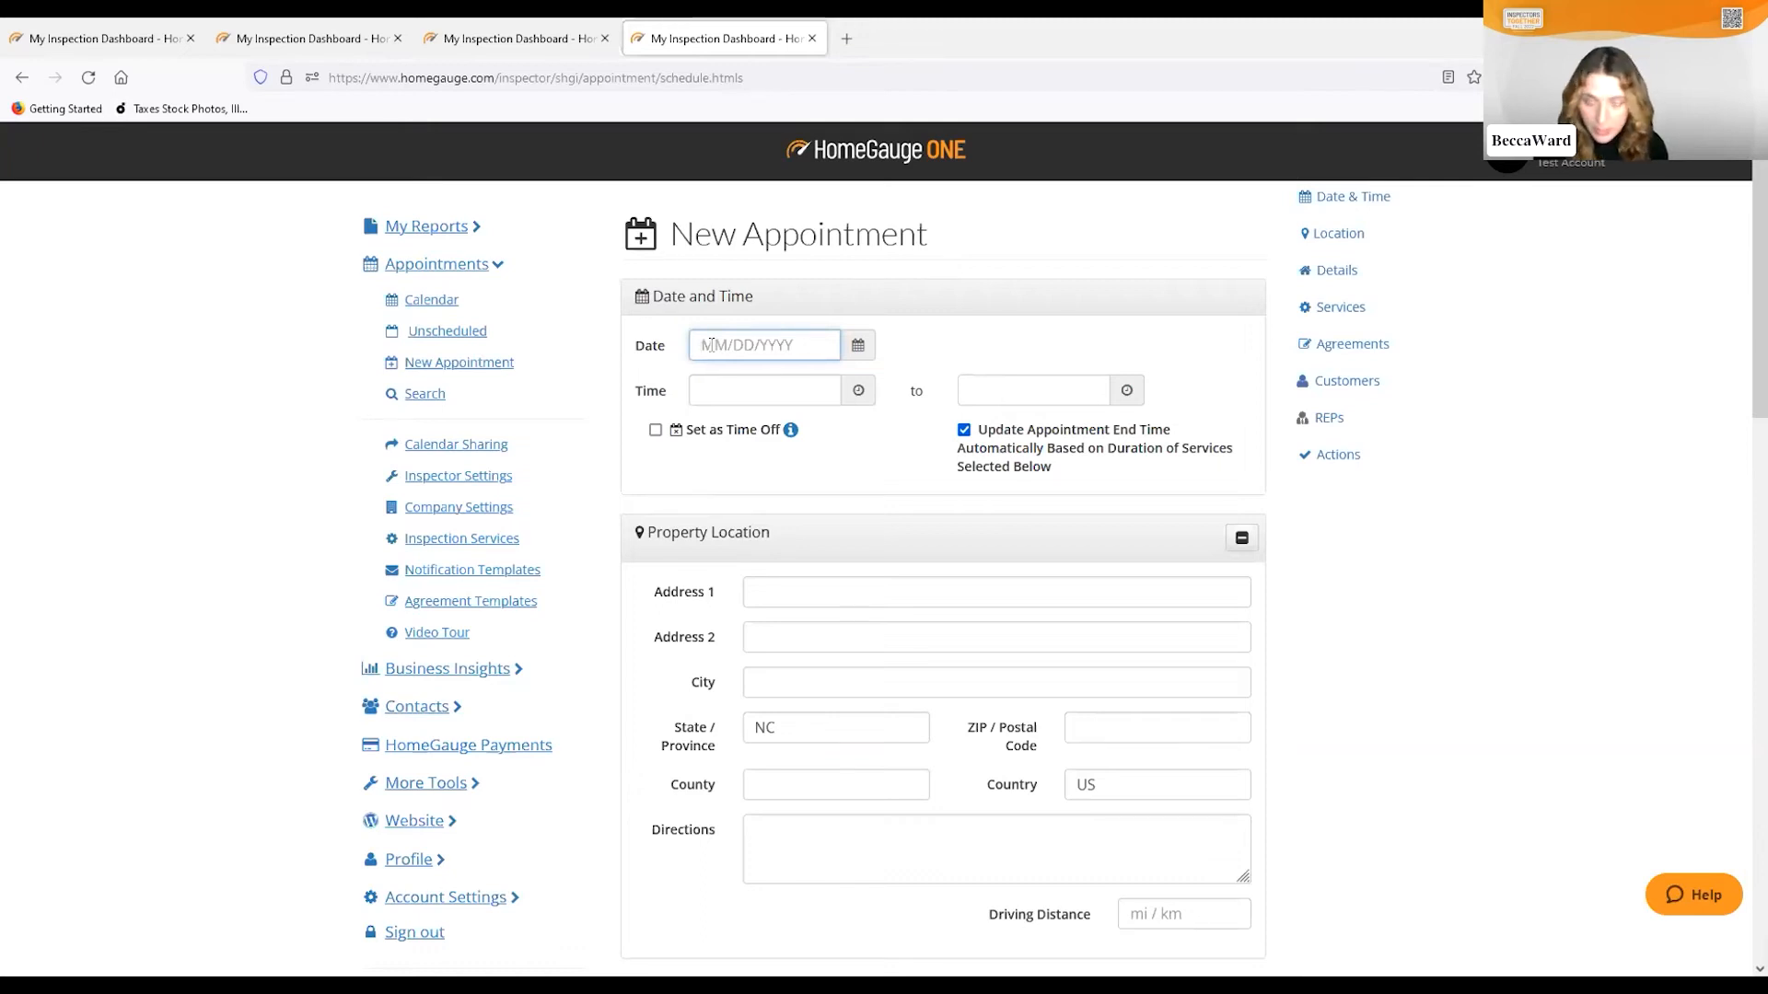
type("10/7/2000")
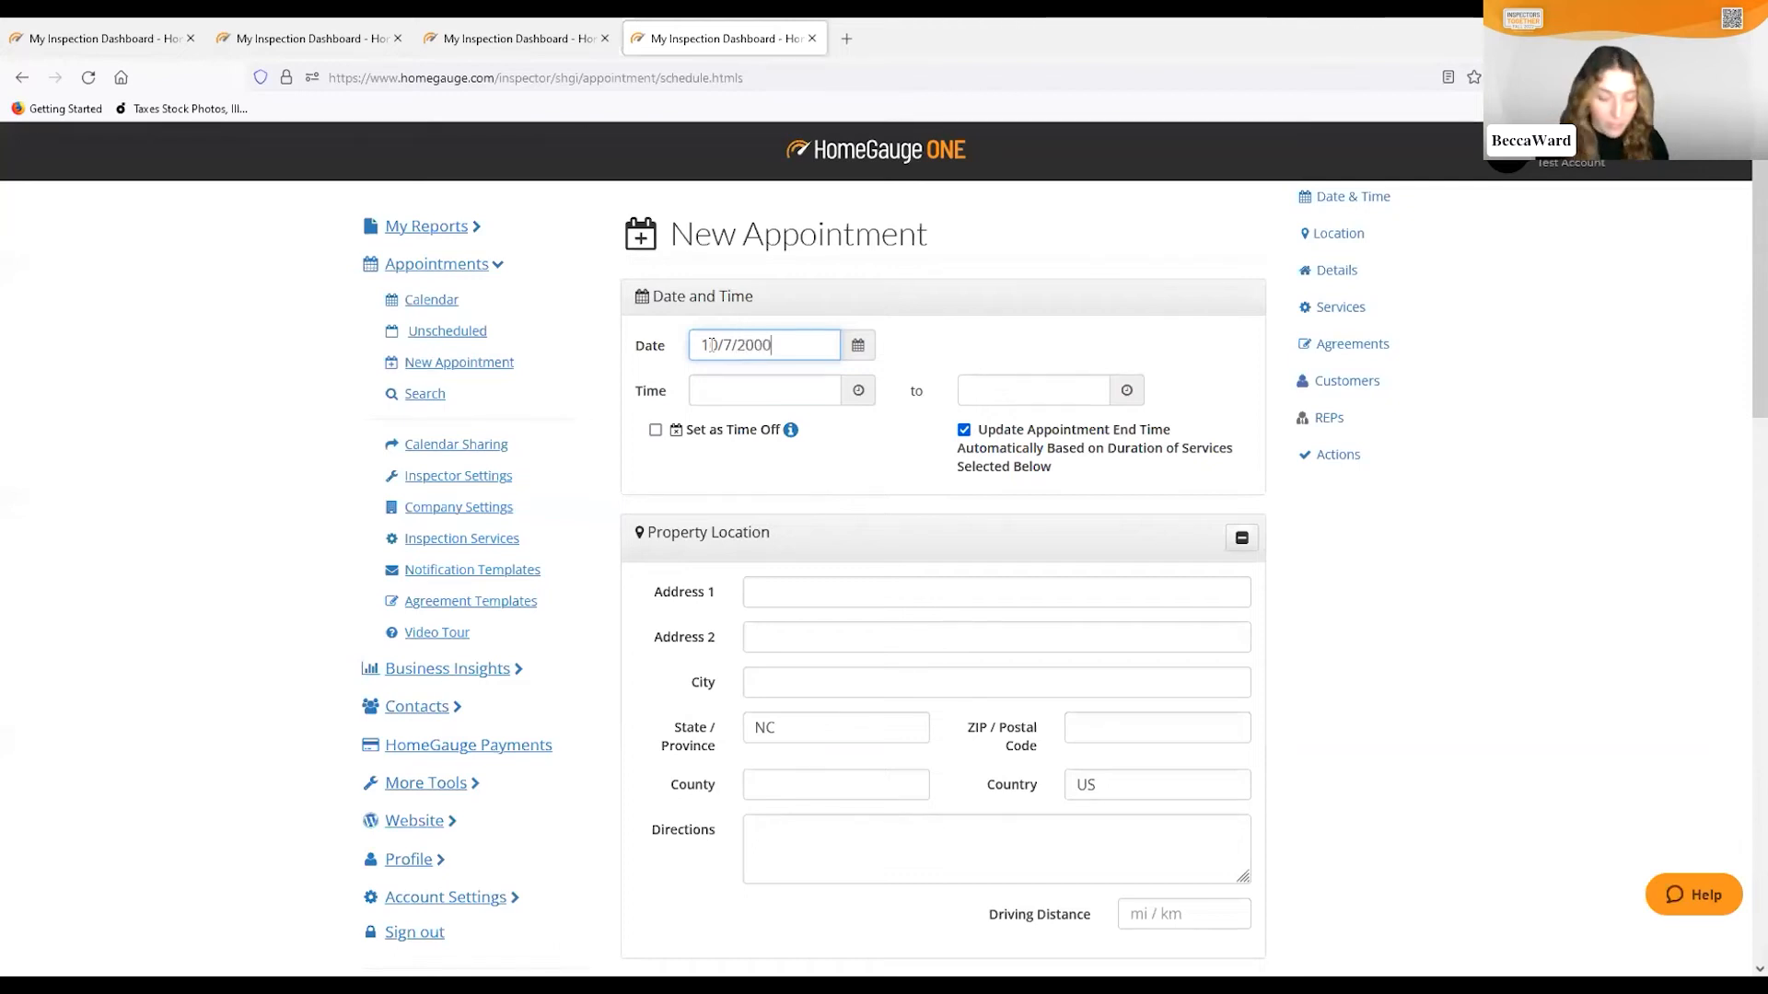
key("BackSpace")
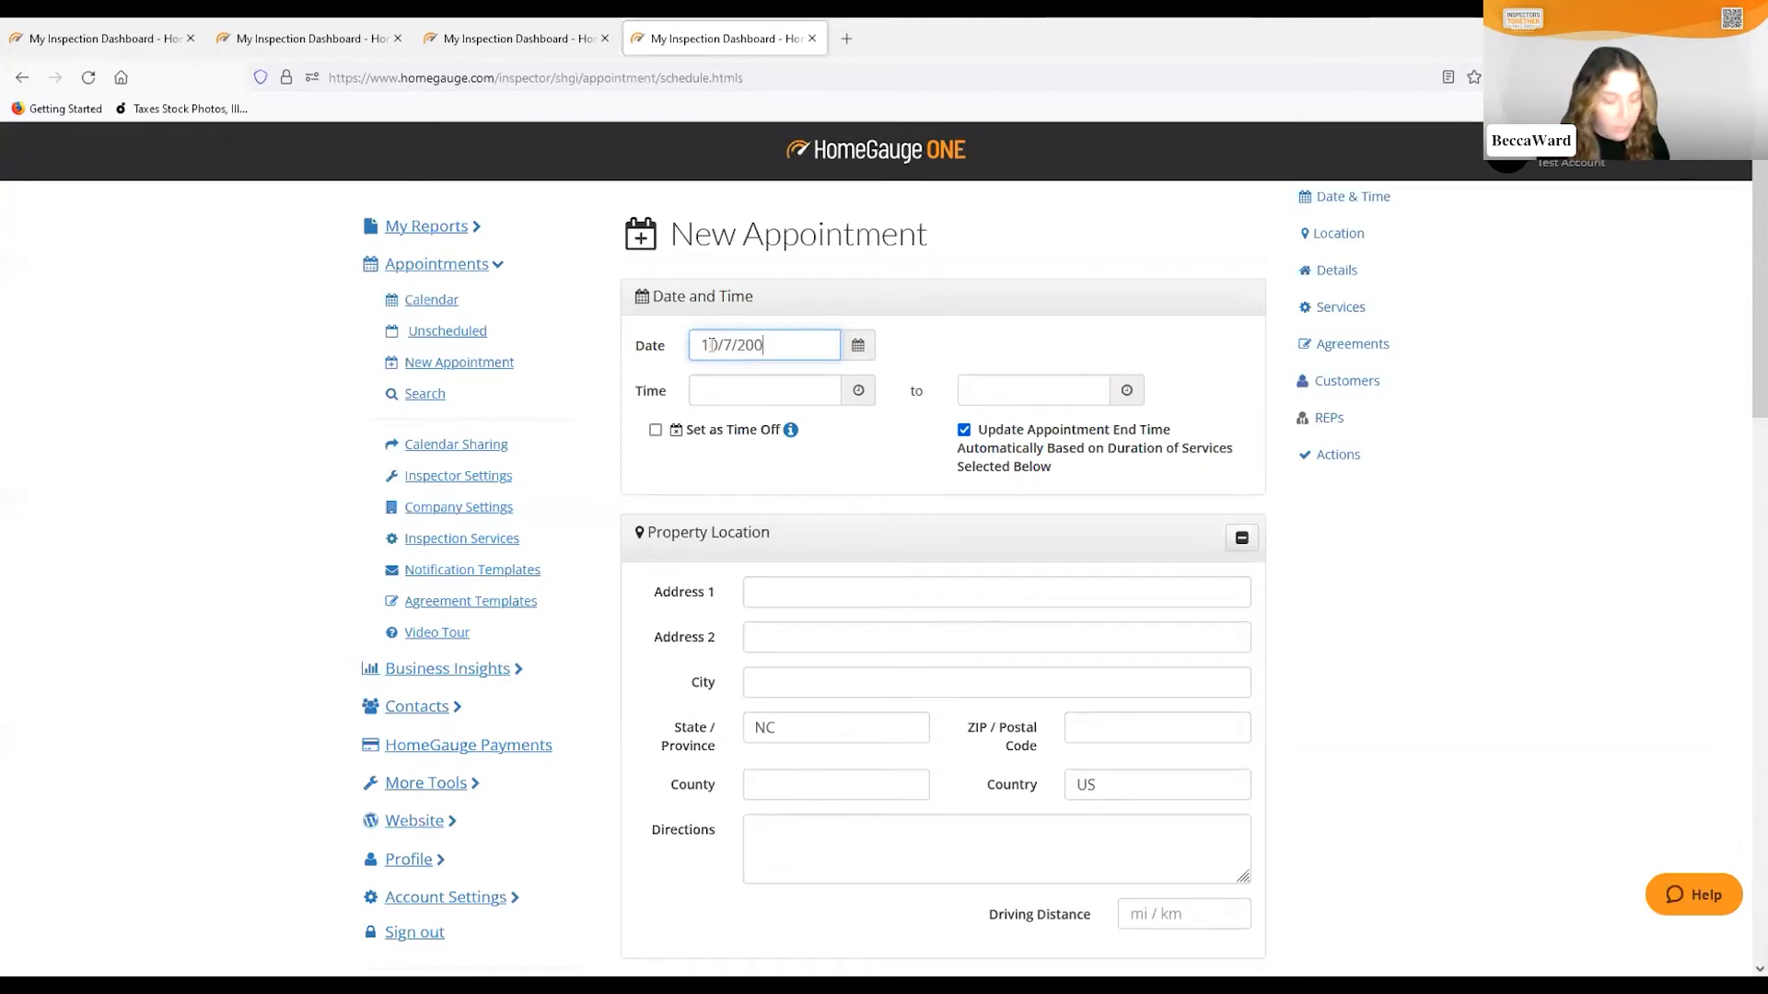
type("22")
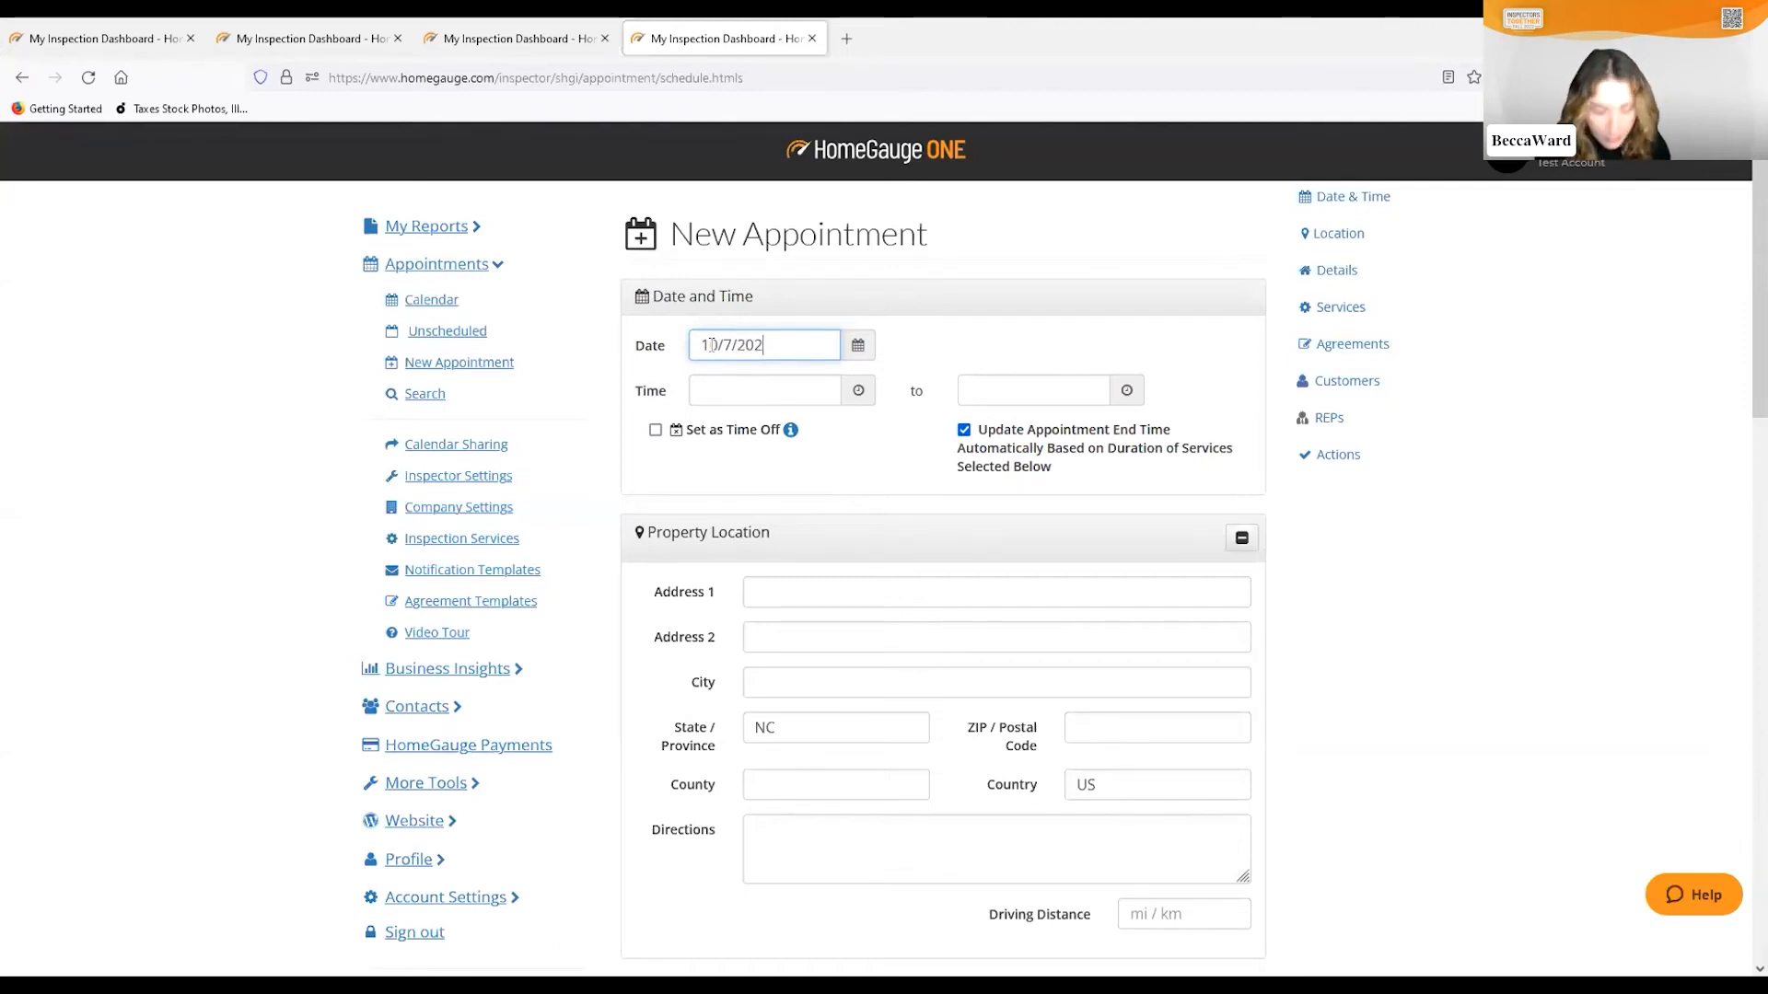
left_click(732, 388)
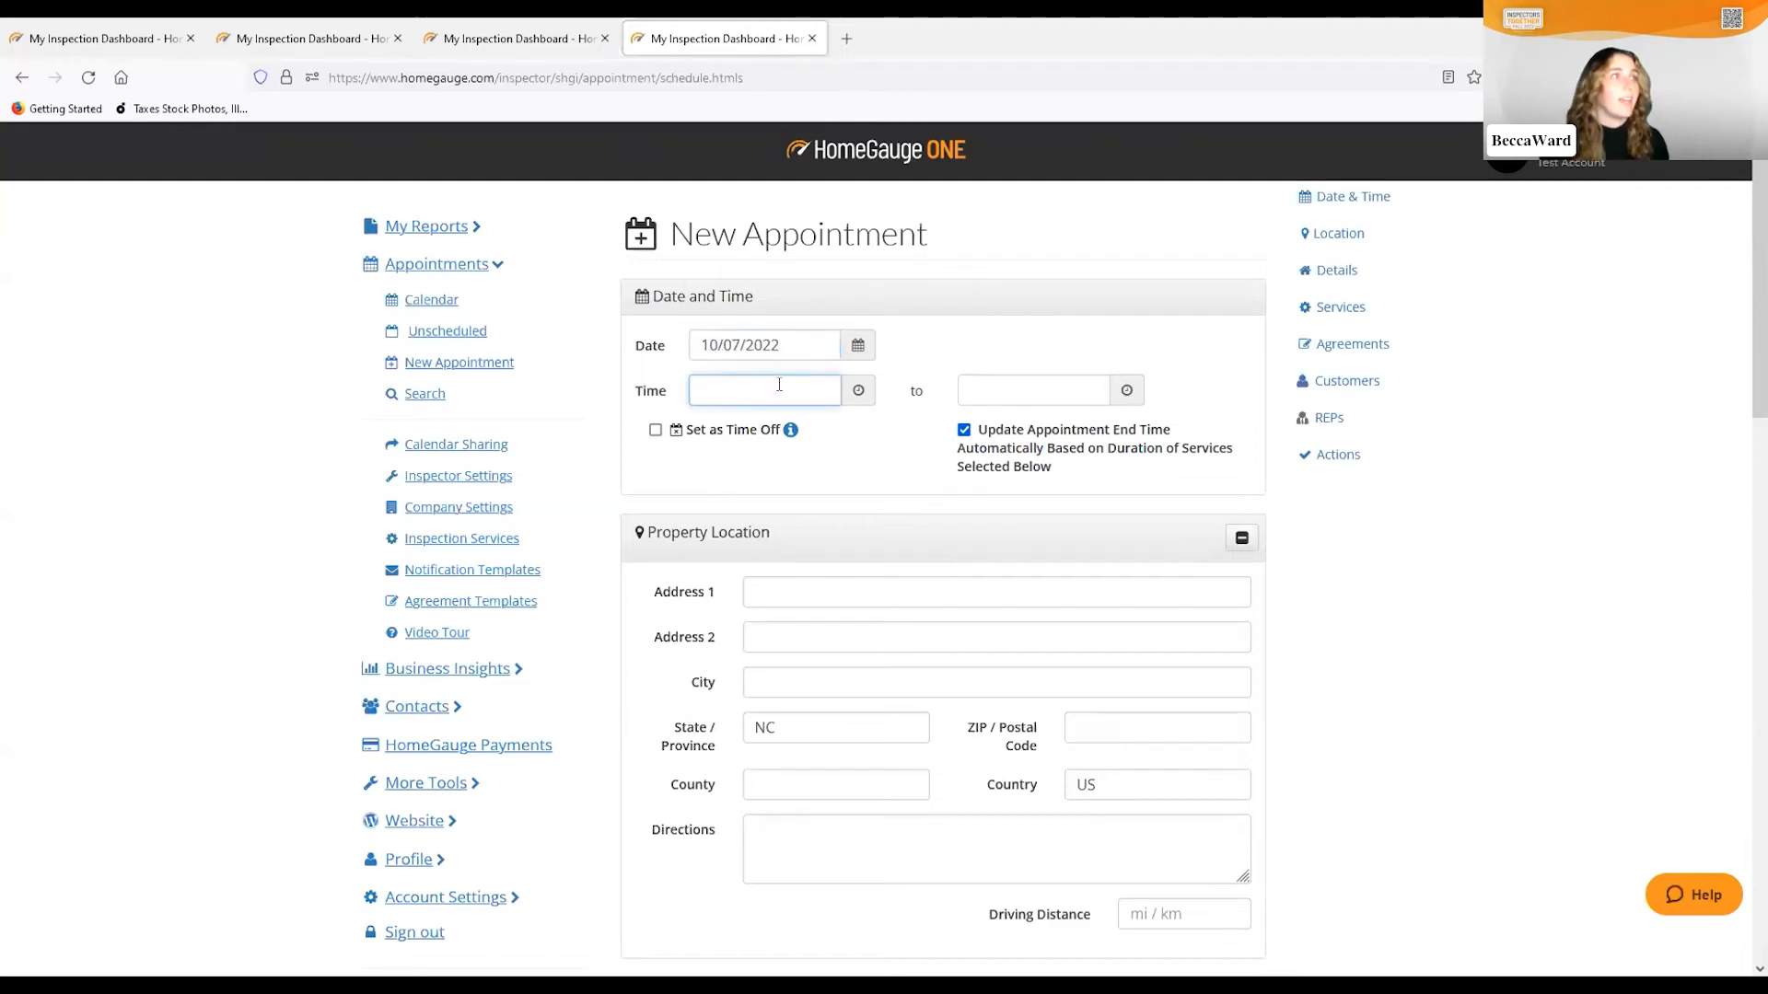
Set the appointment start time to 2:45 PM
left_click(857, 392)
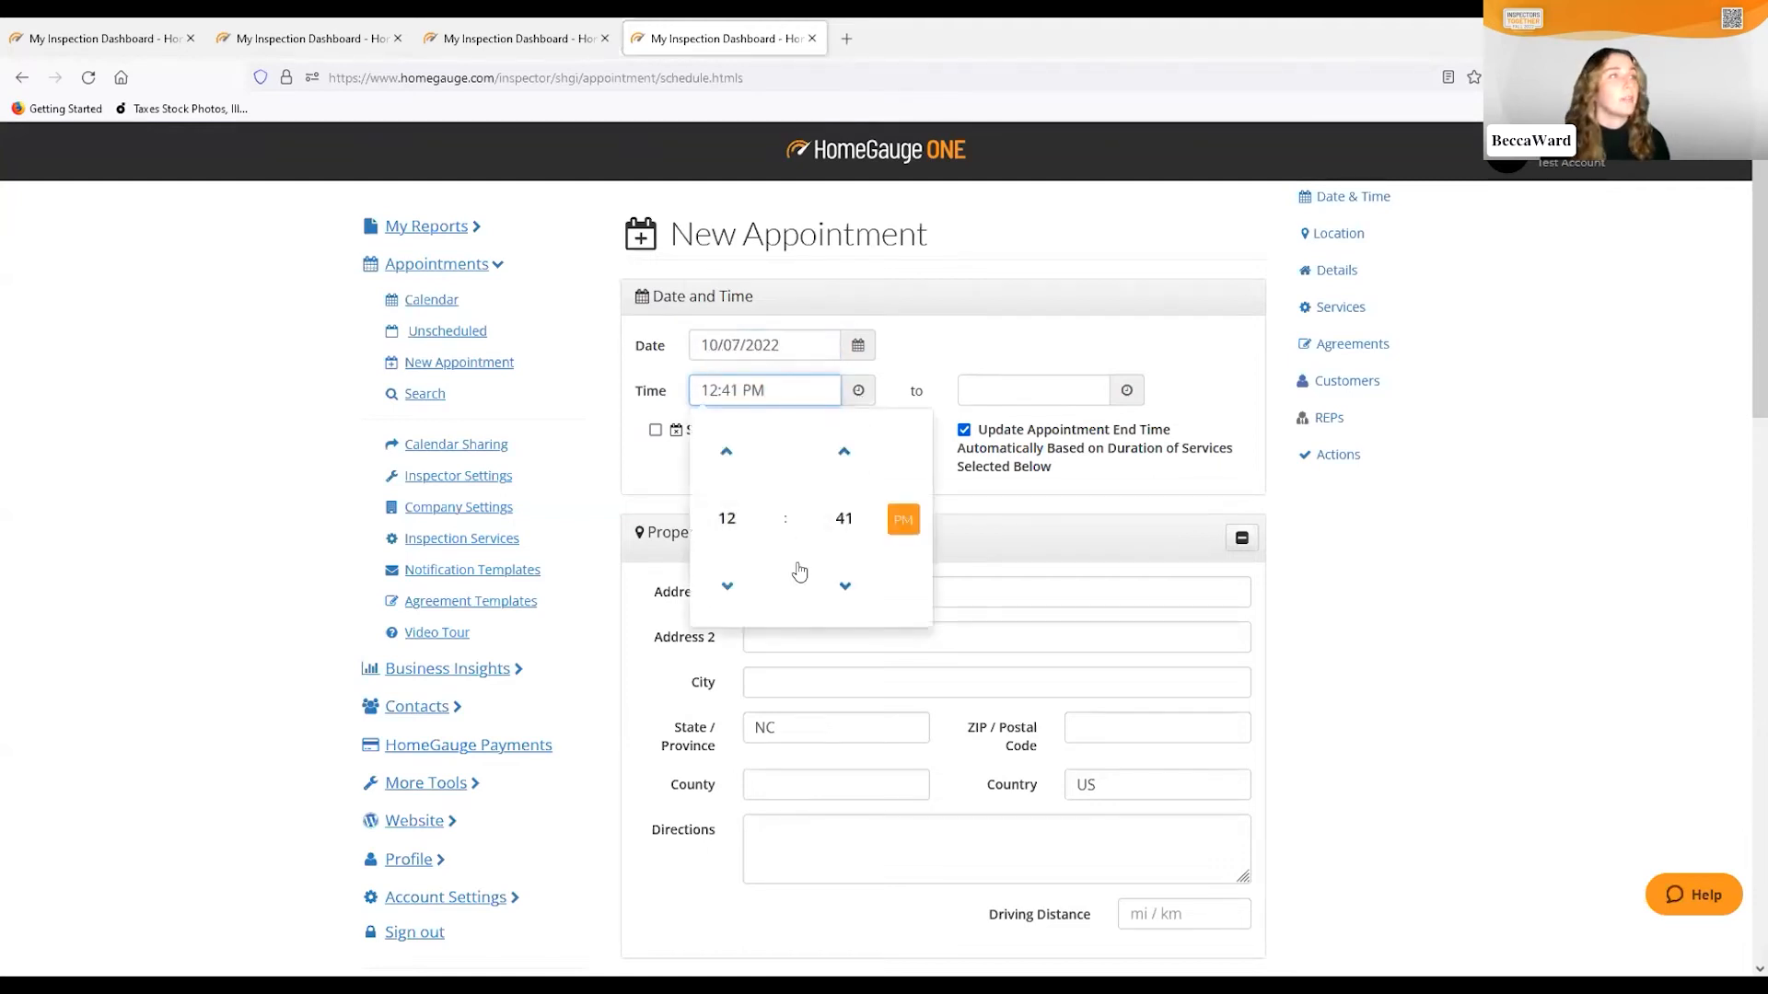
left_click(724, 451)
left_click(724, 451)
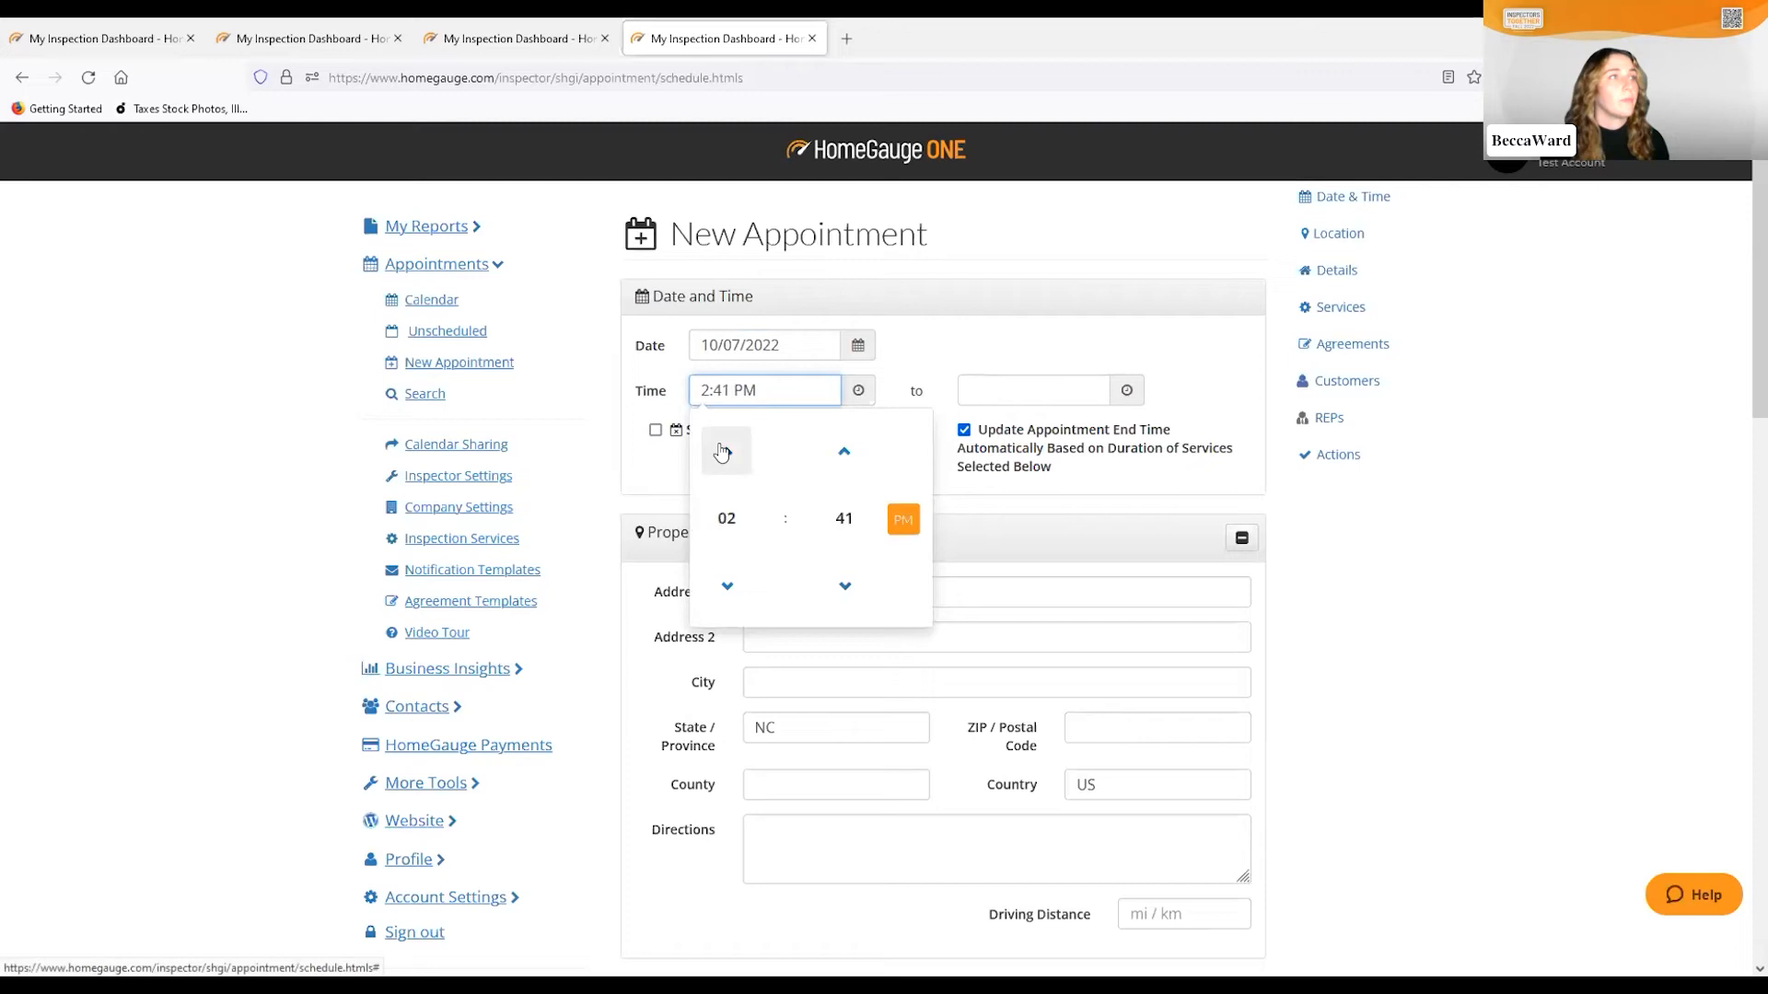
left_click(846, 458)
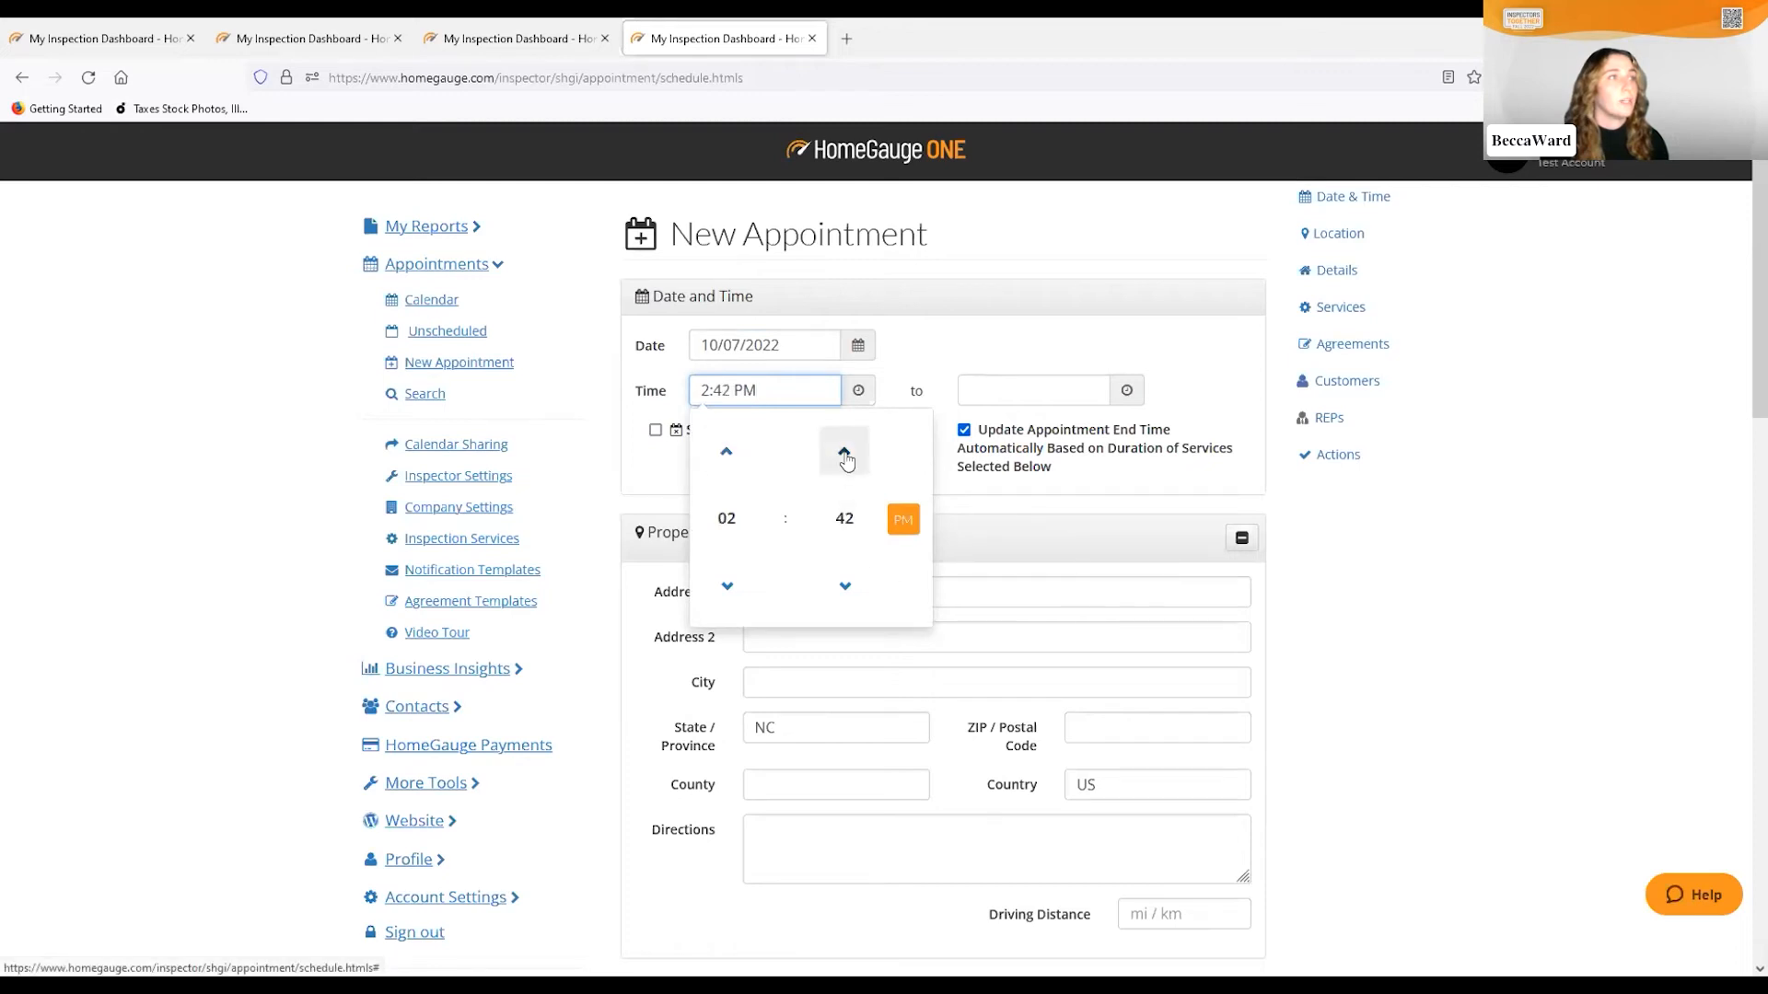
left_click(1017, 514)
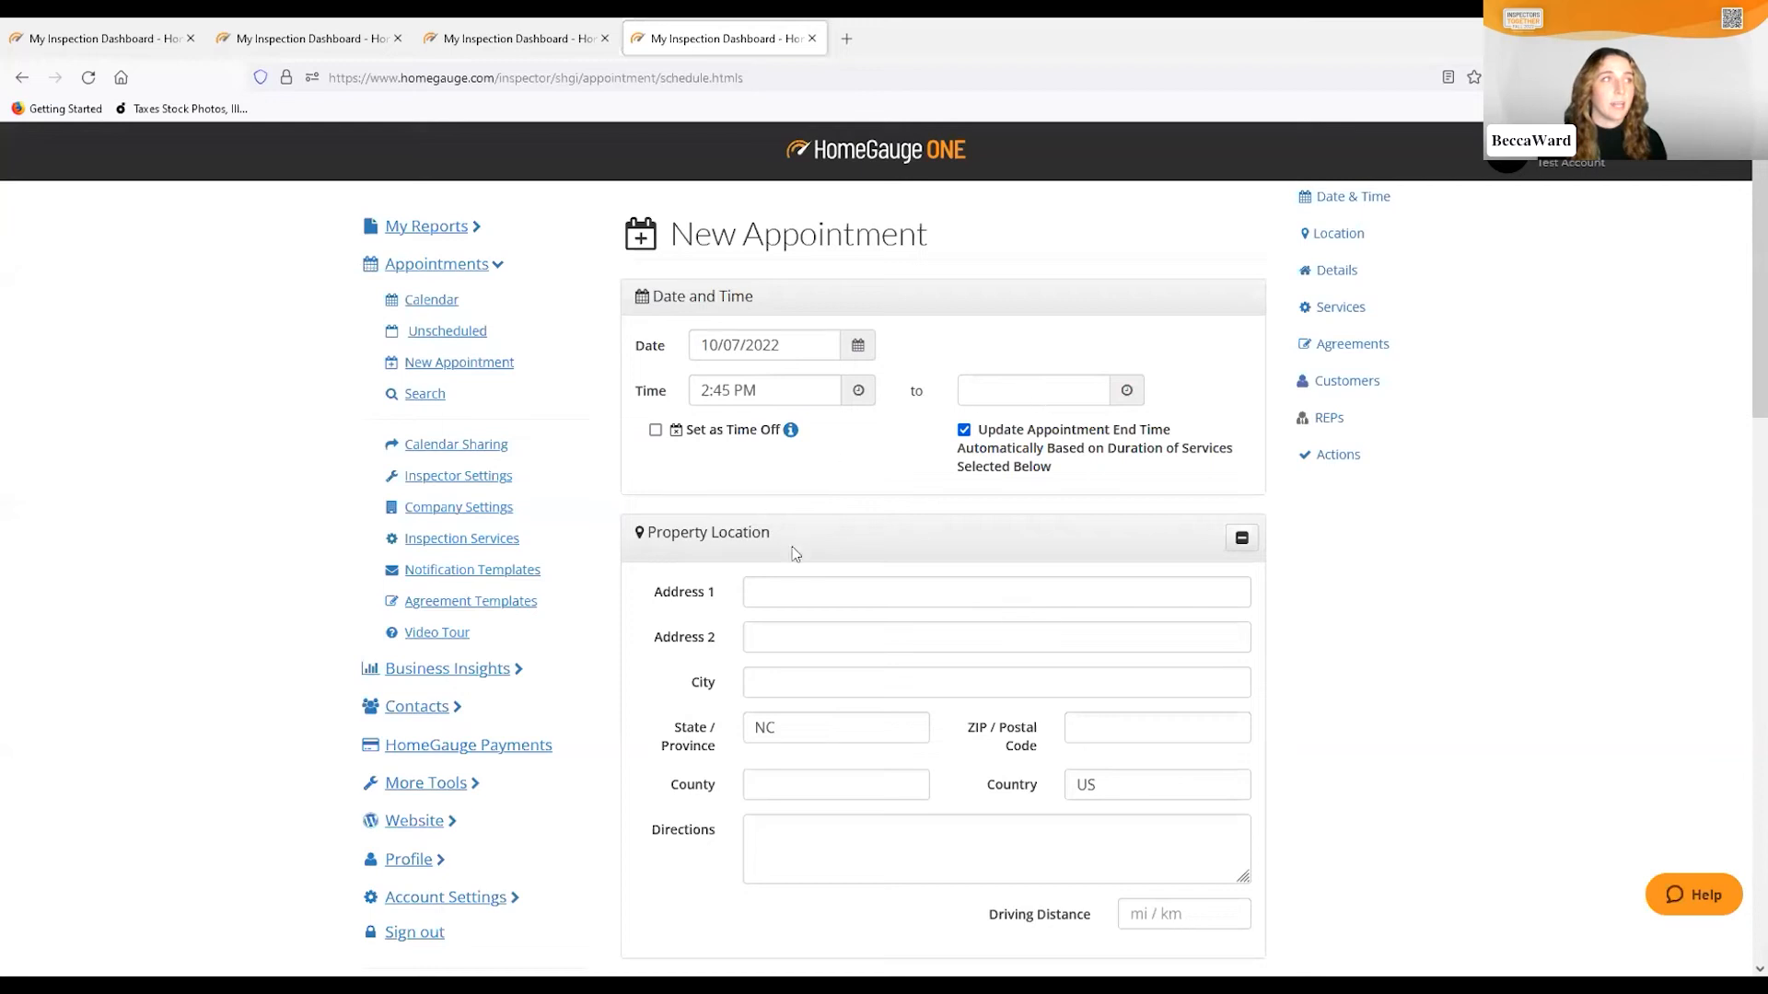
Enter street number 100 and pick the Asheville address suggestion to fill city, state, ZIP and county
left_click(762, 593)
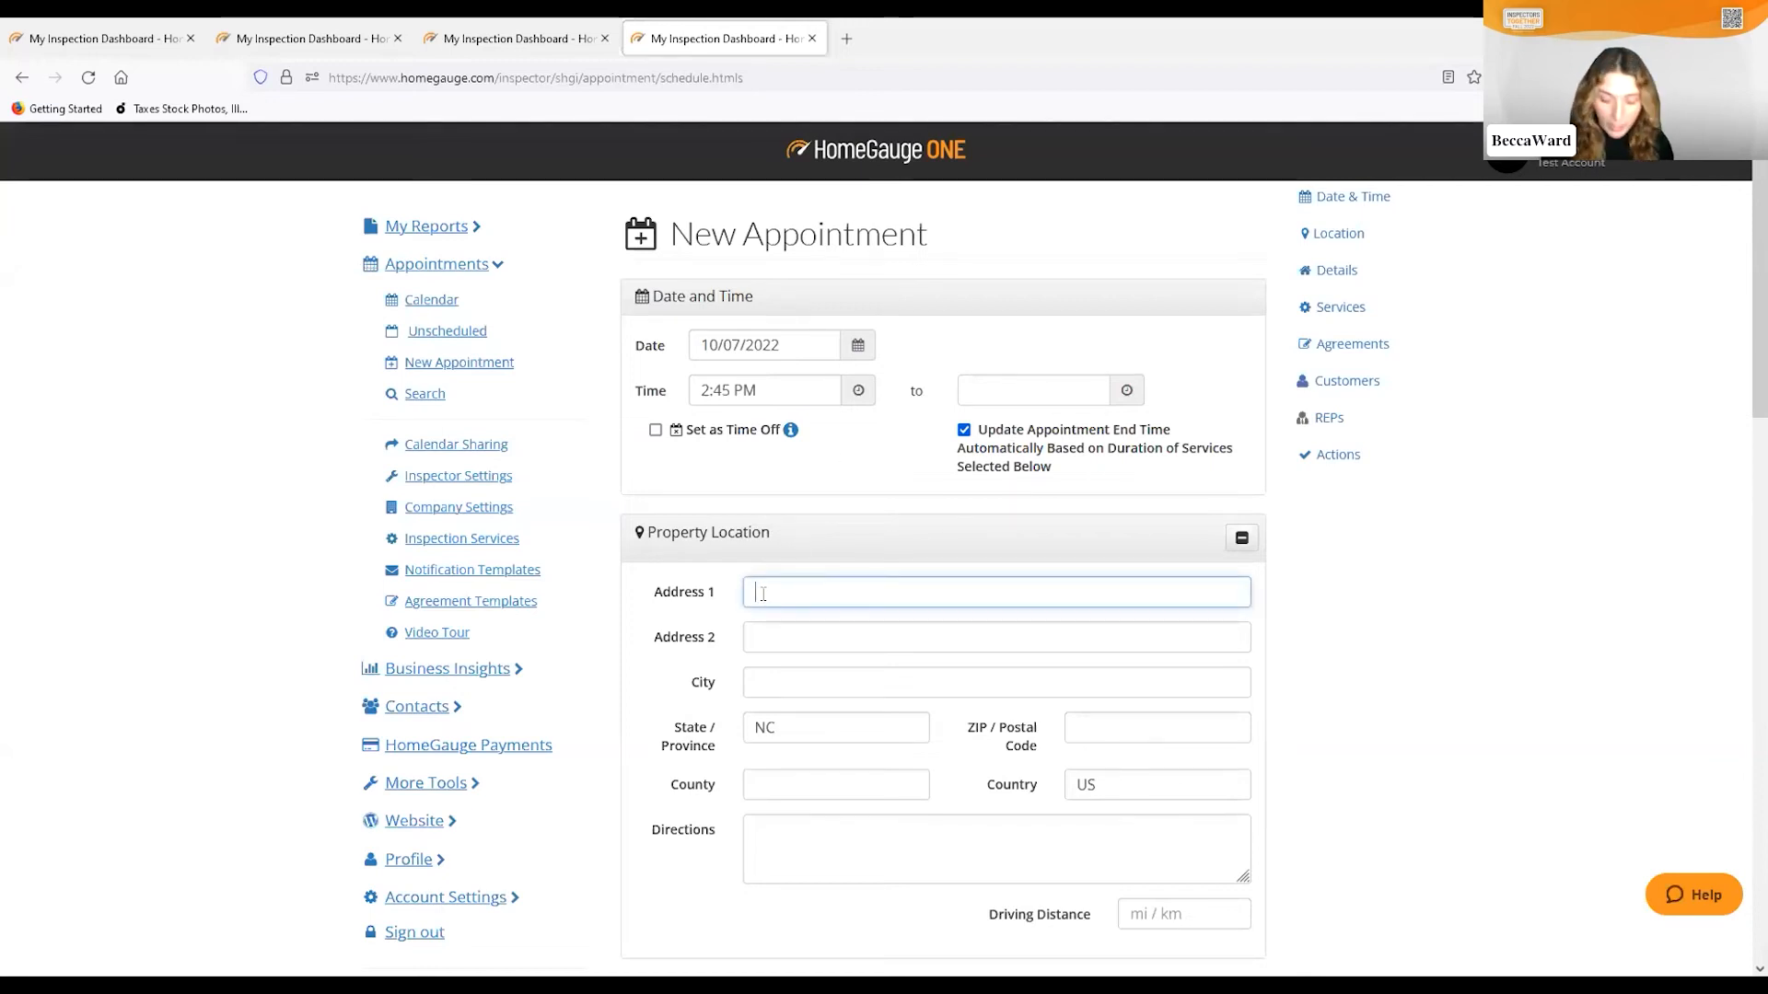
type("100")
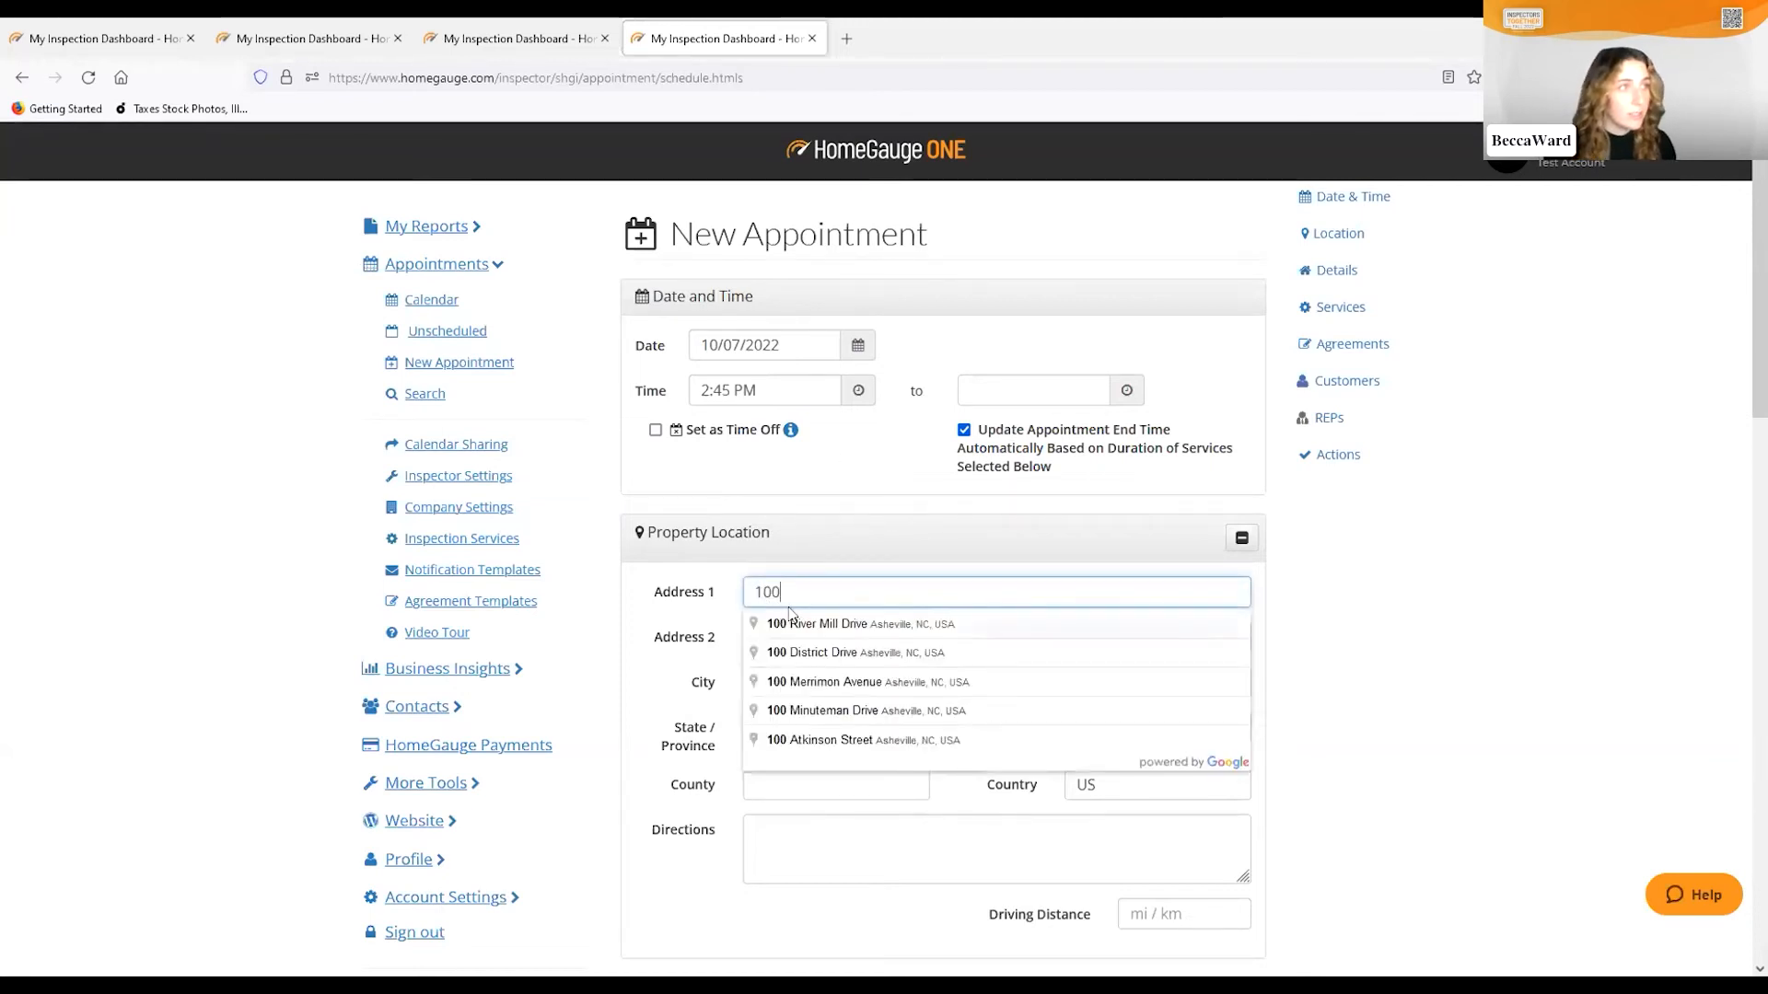
left_click(808, 626)
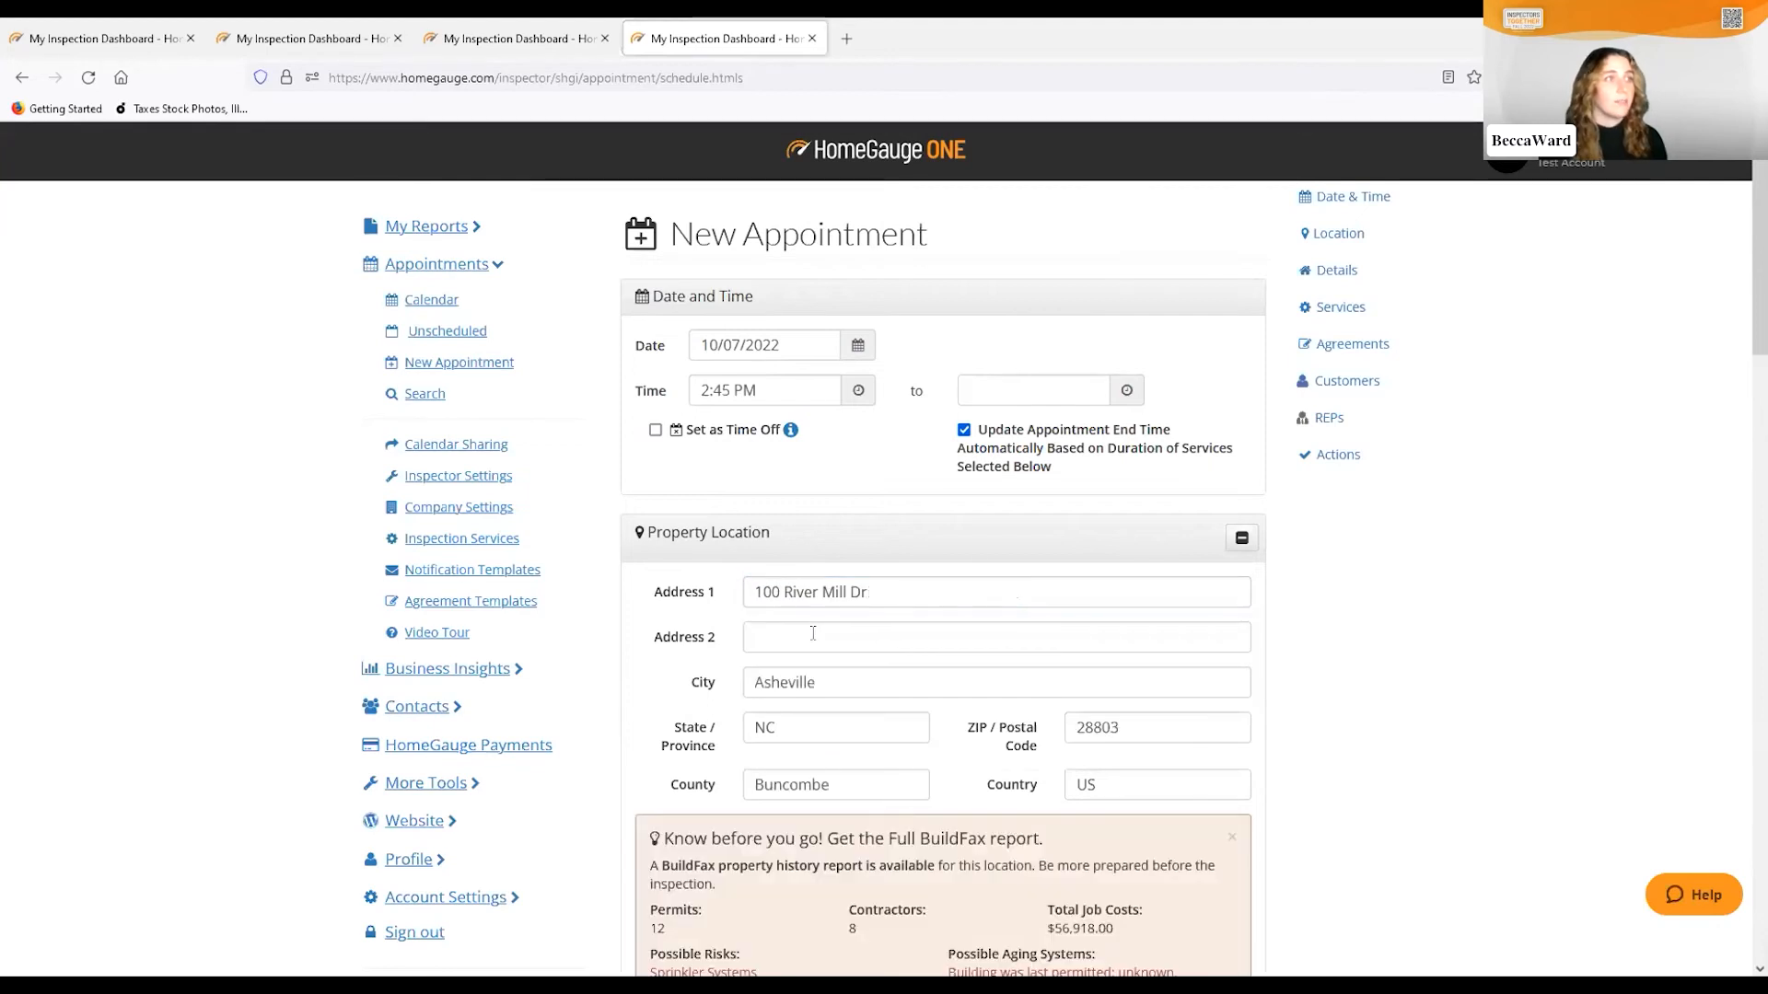
scroll(958, 620, "down", 2)
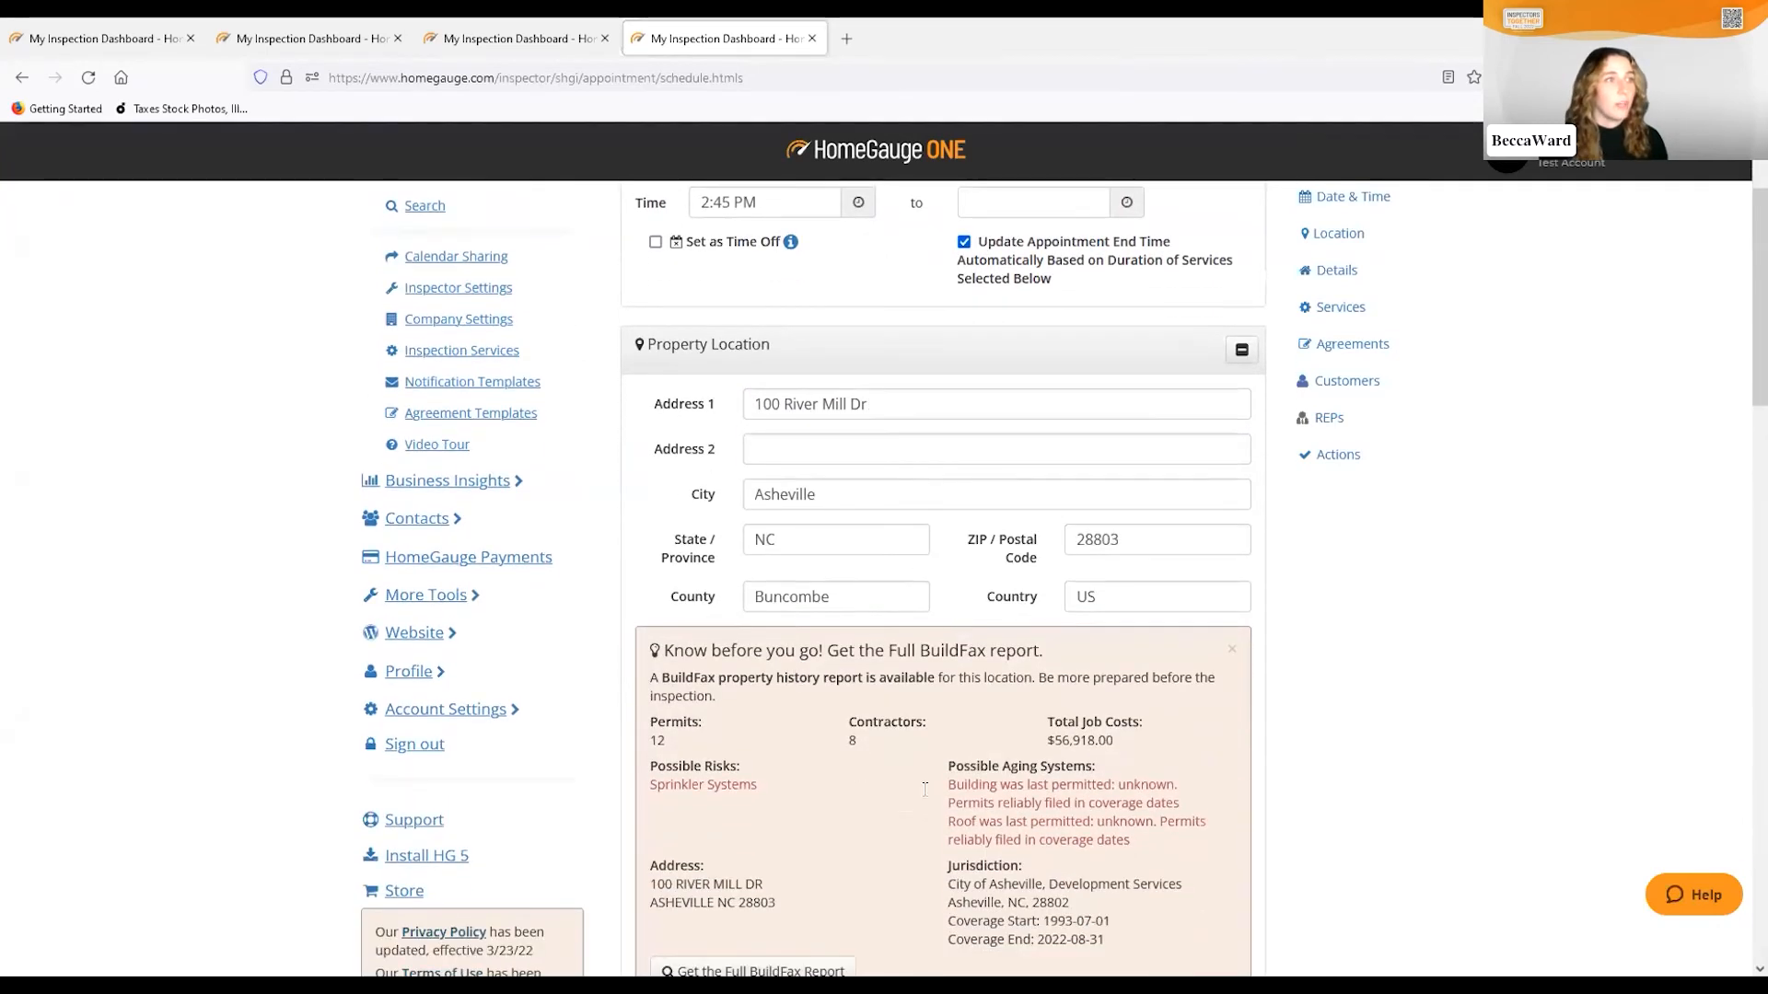
scroll(925, 789, "down", 1)
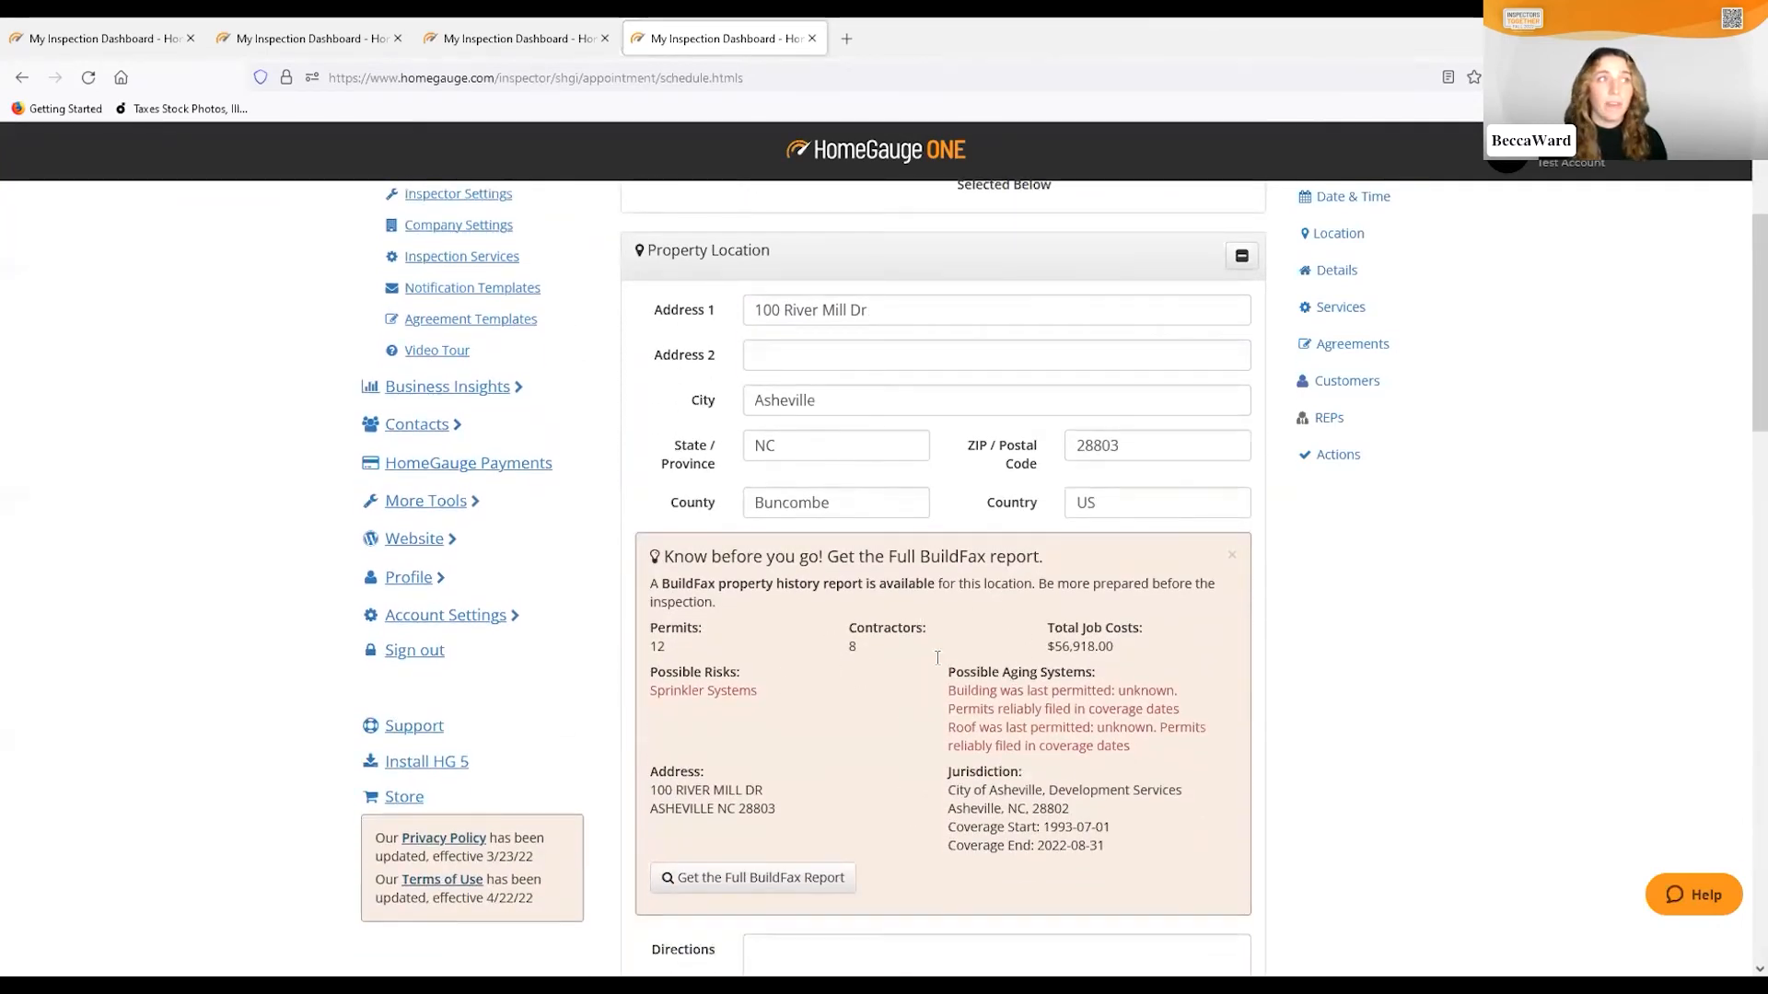
scroll(920, 590, "down", 5)
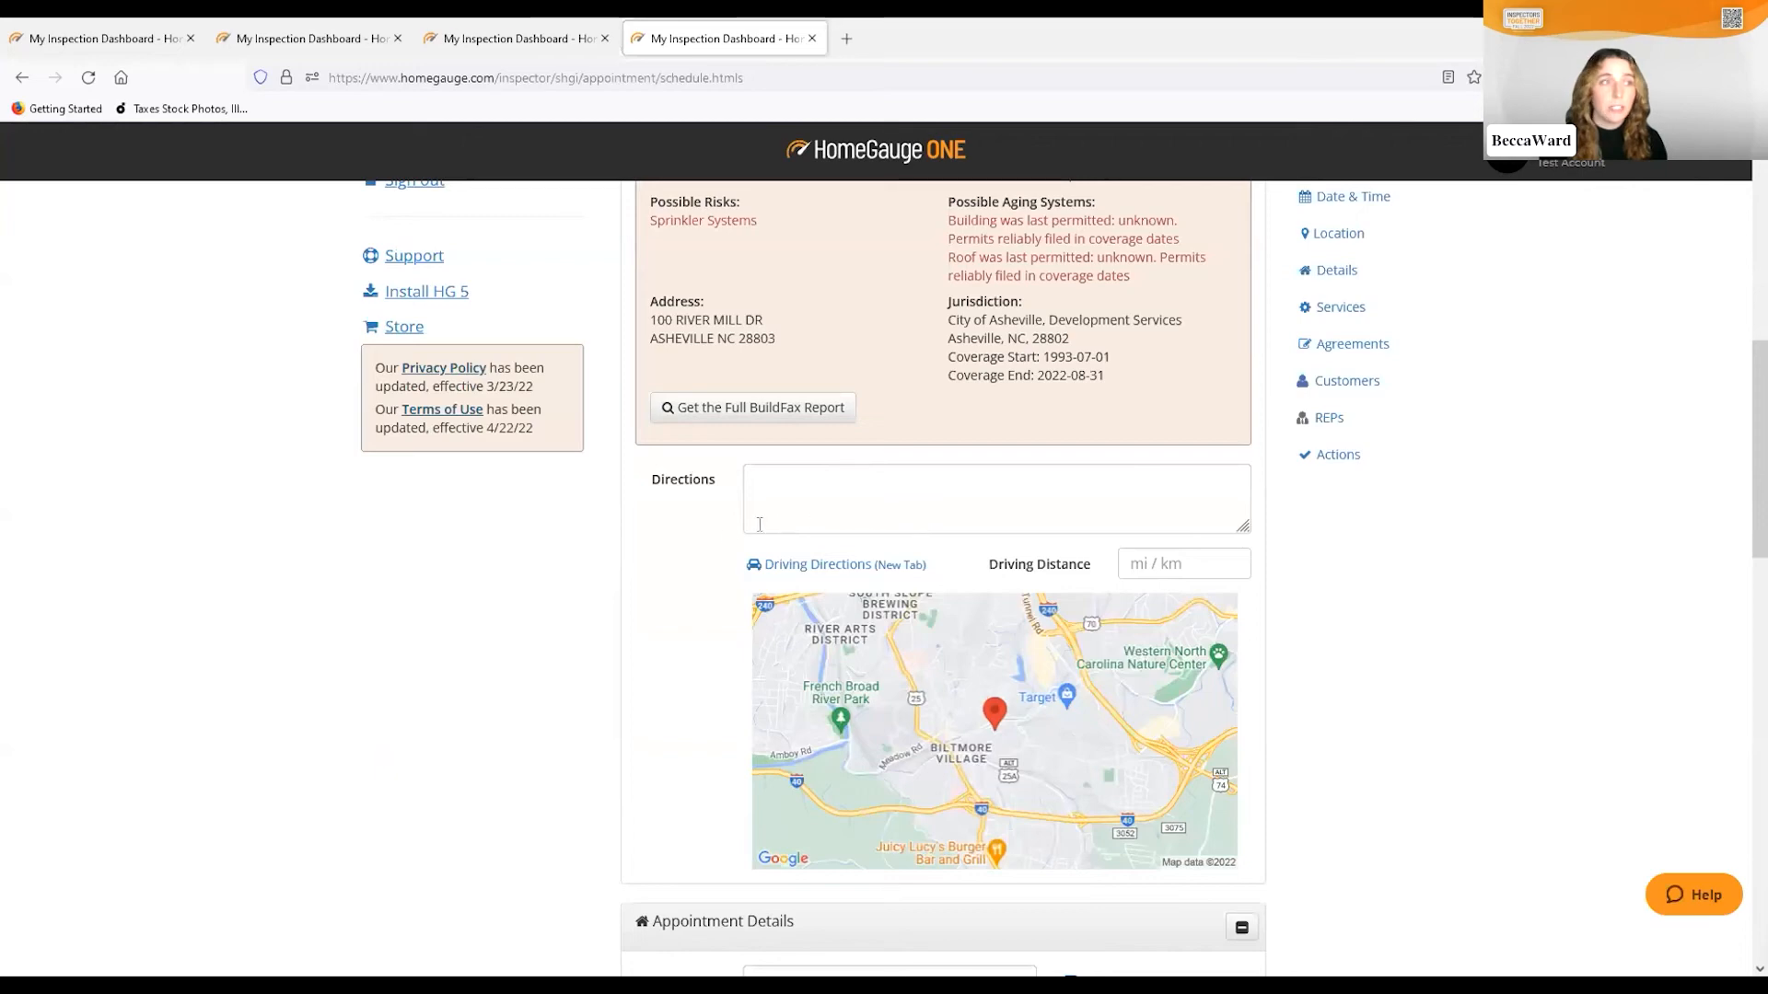
scroll(661, 582, "down", 4)
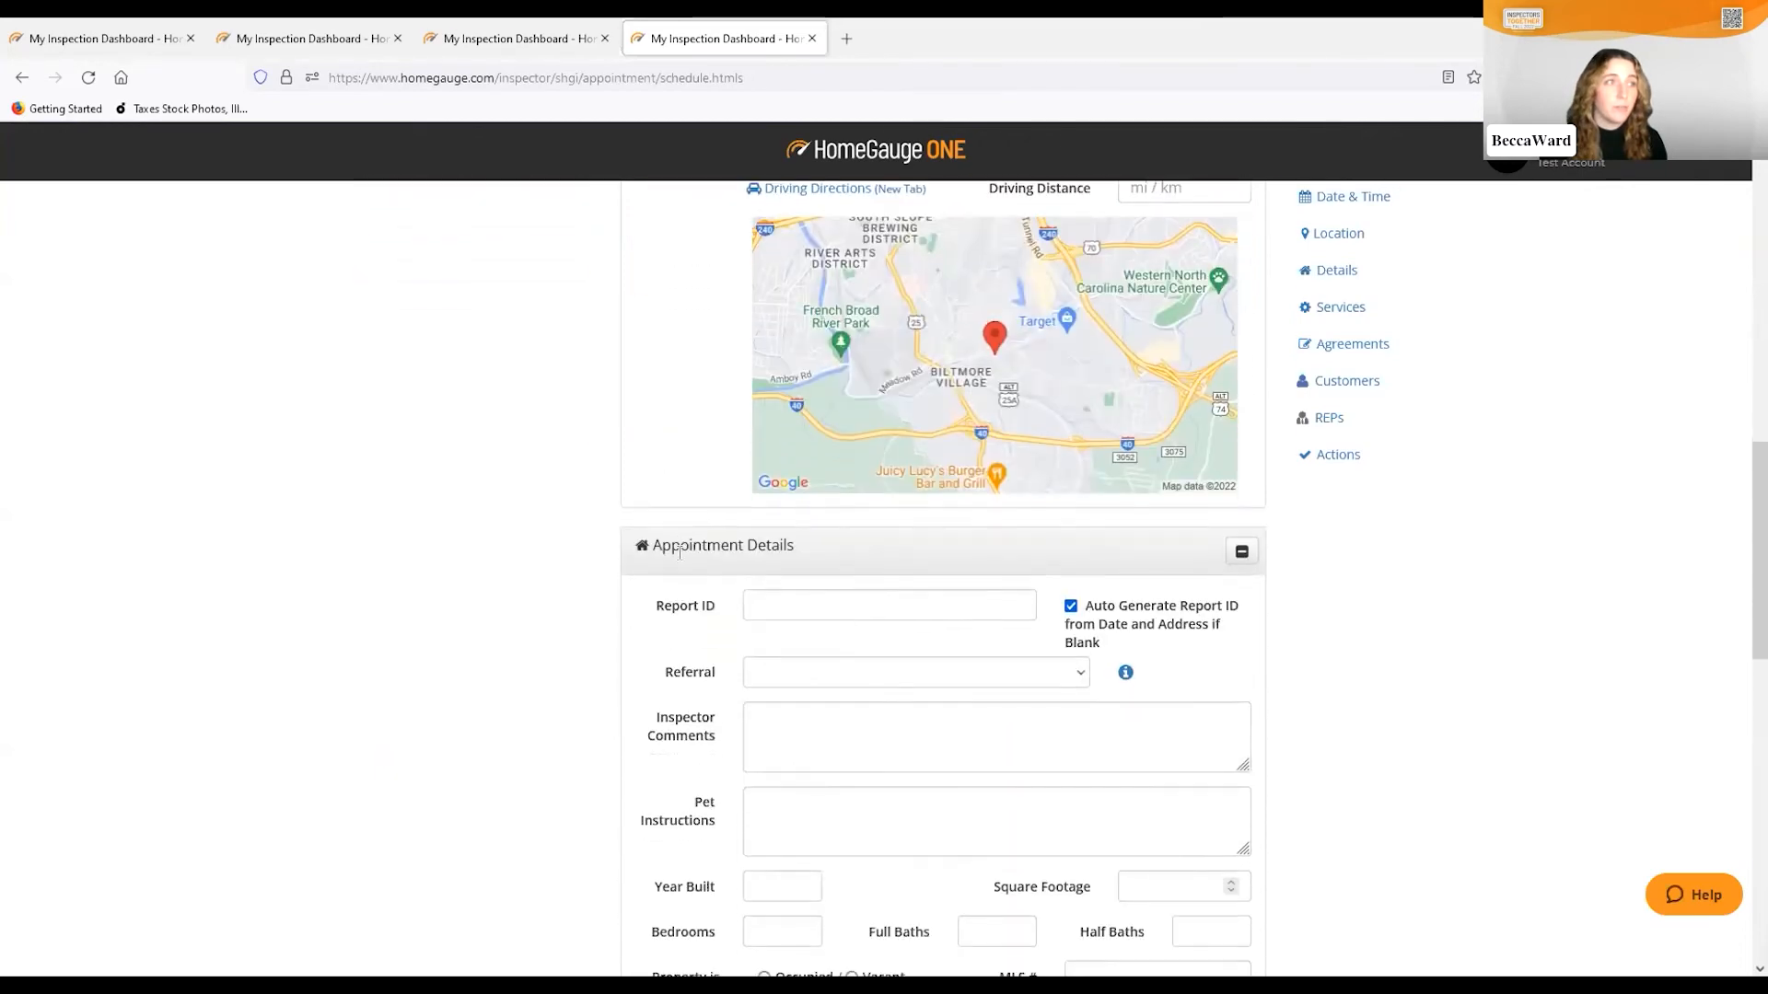
scroll(677, 479, "down", 2)
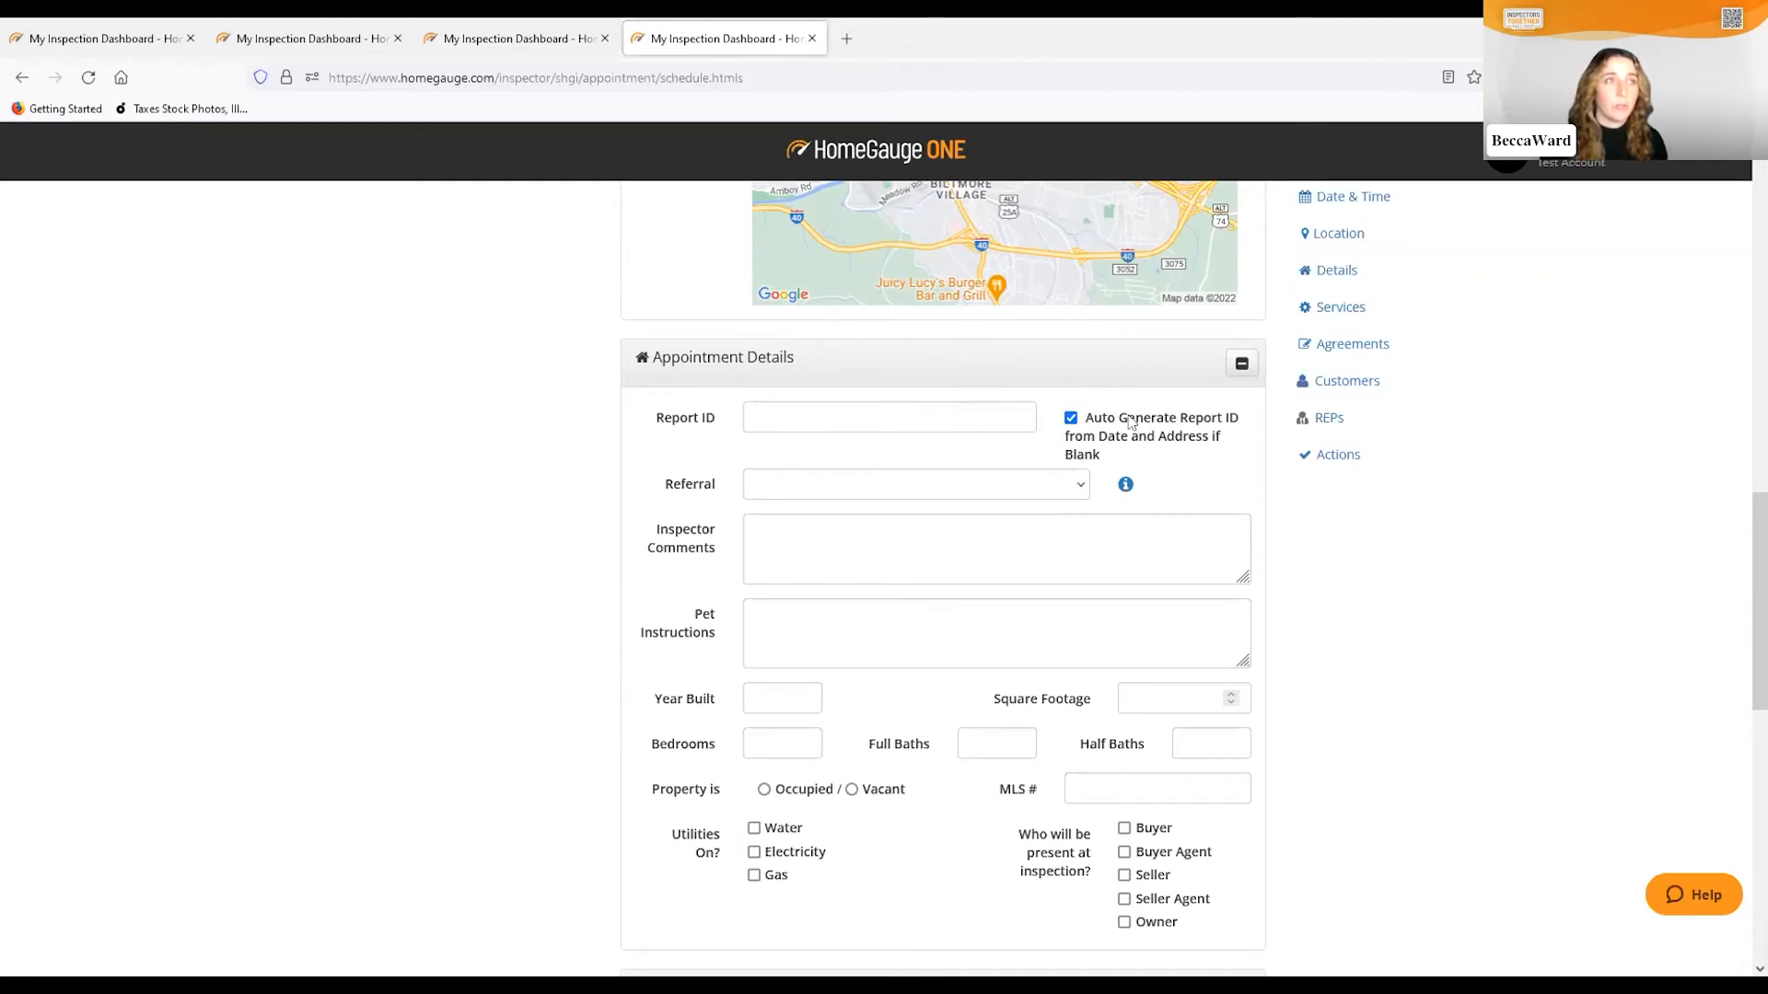
Leave the referral source blank and bring up the Add \ Update Services list
left_click(1083, 488)
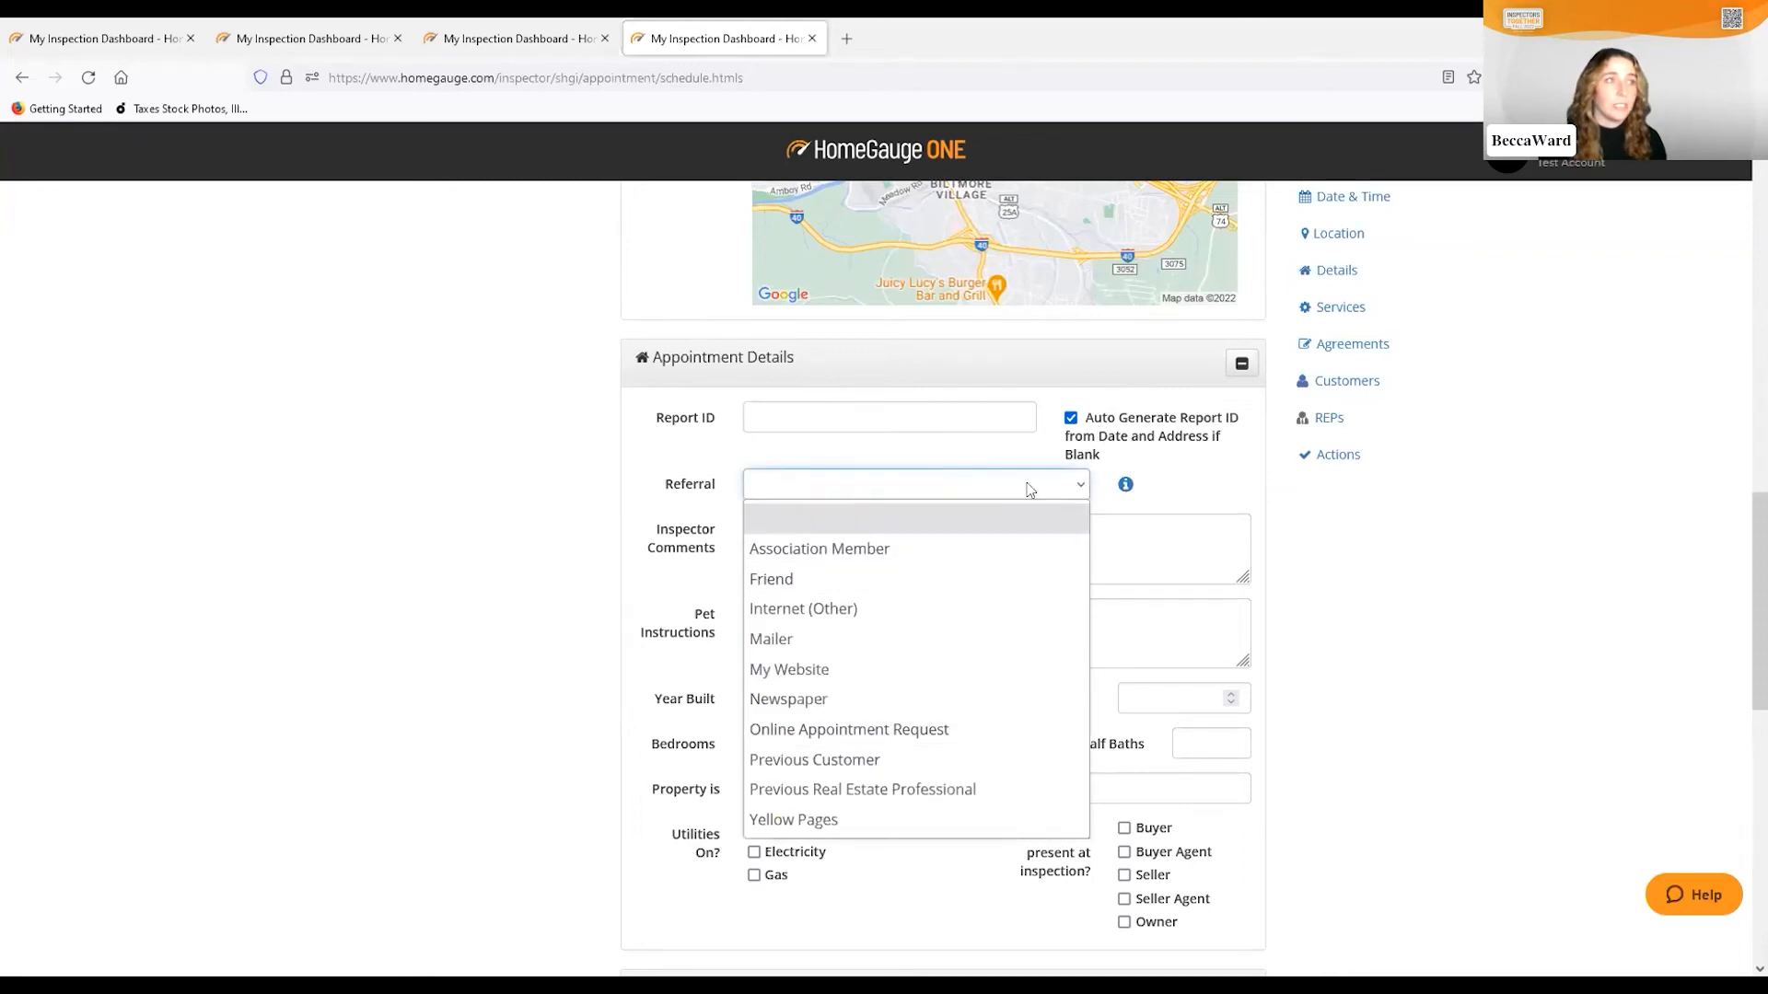
left_click(1085, 486)
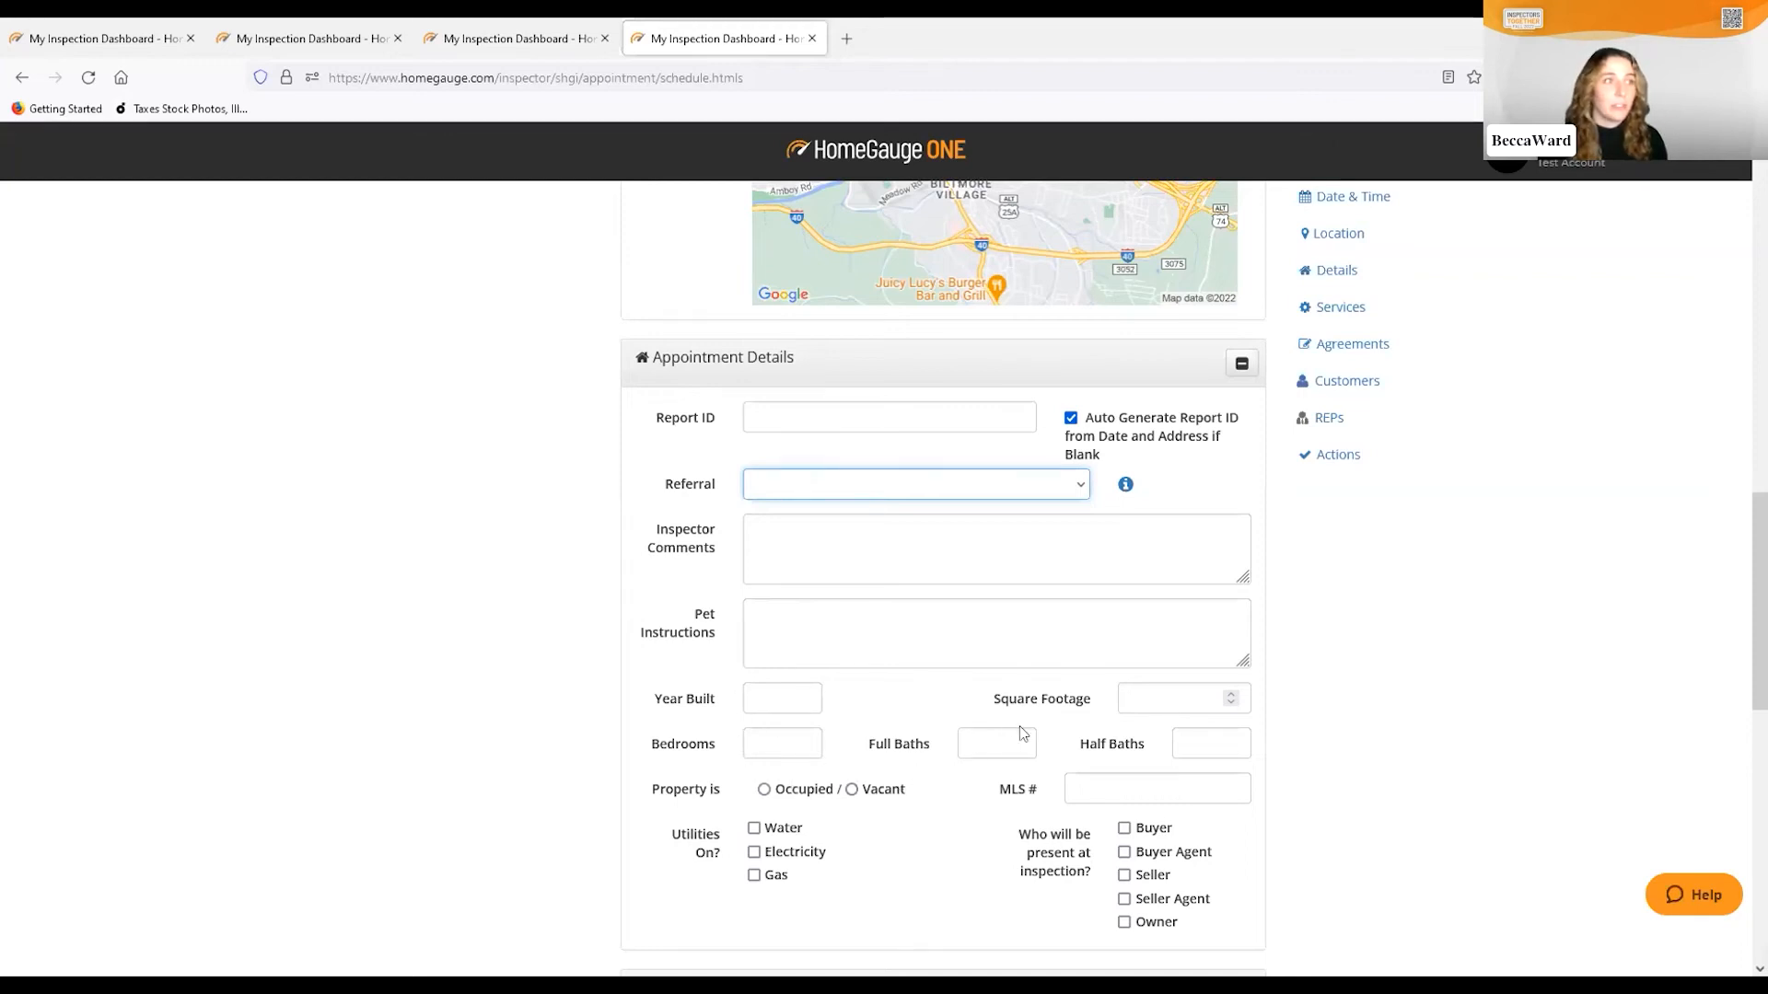
scroll(1021, 733, "down", 2)
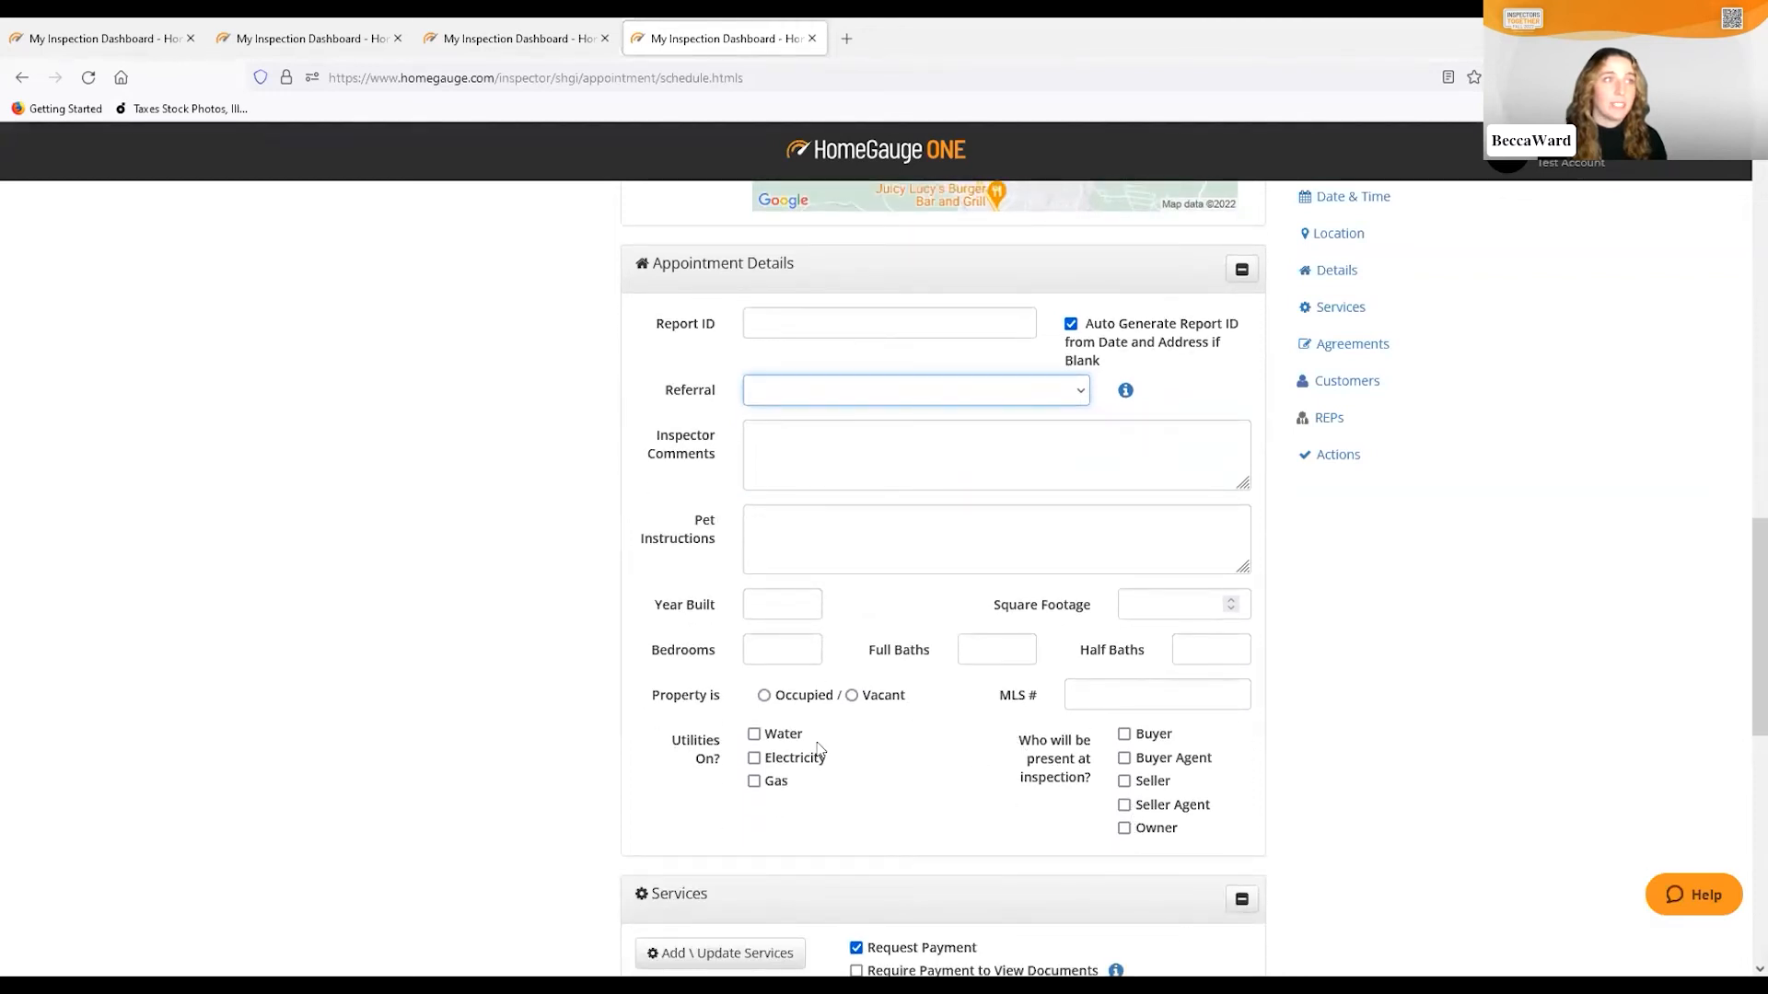
scroll(908, 727, "down", 2)
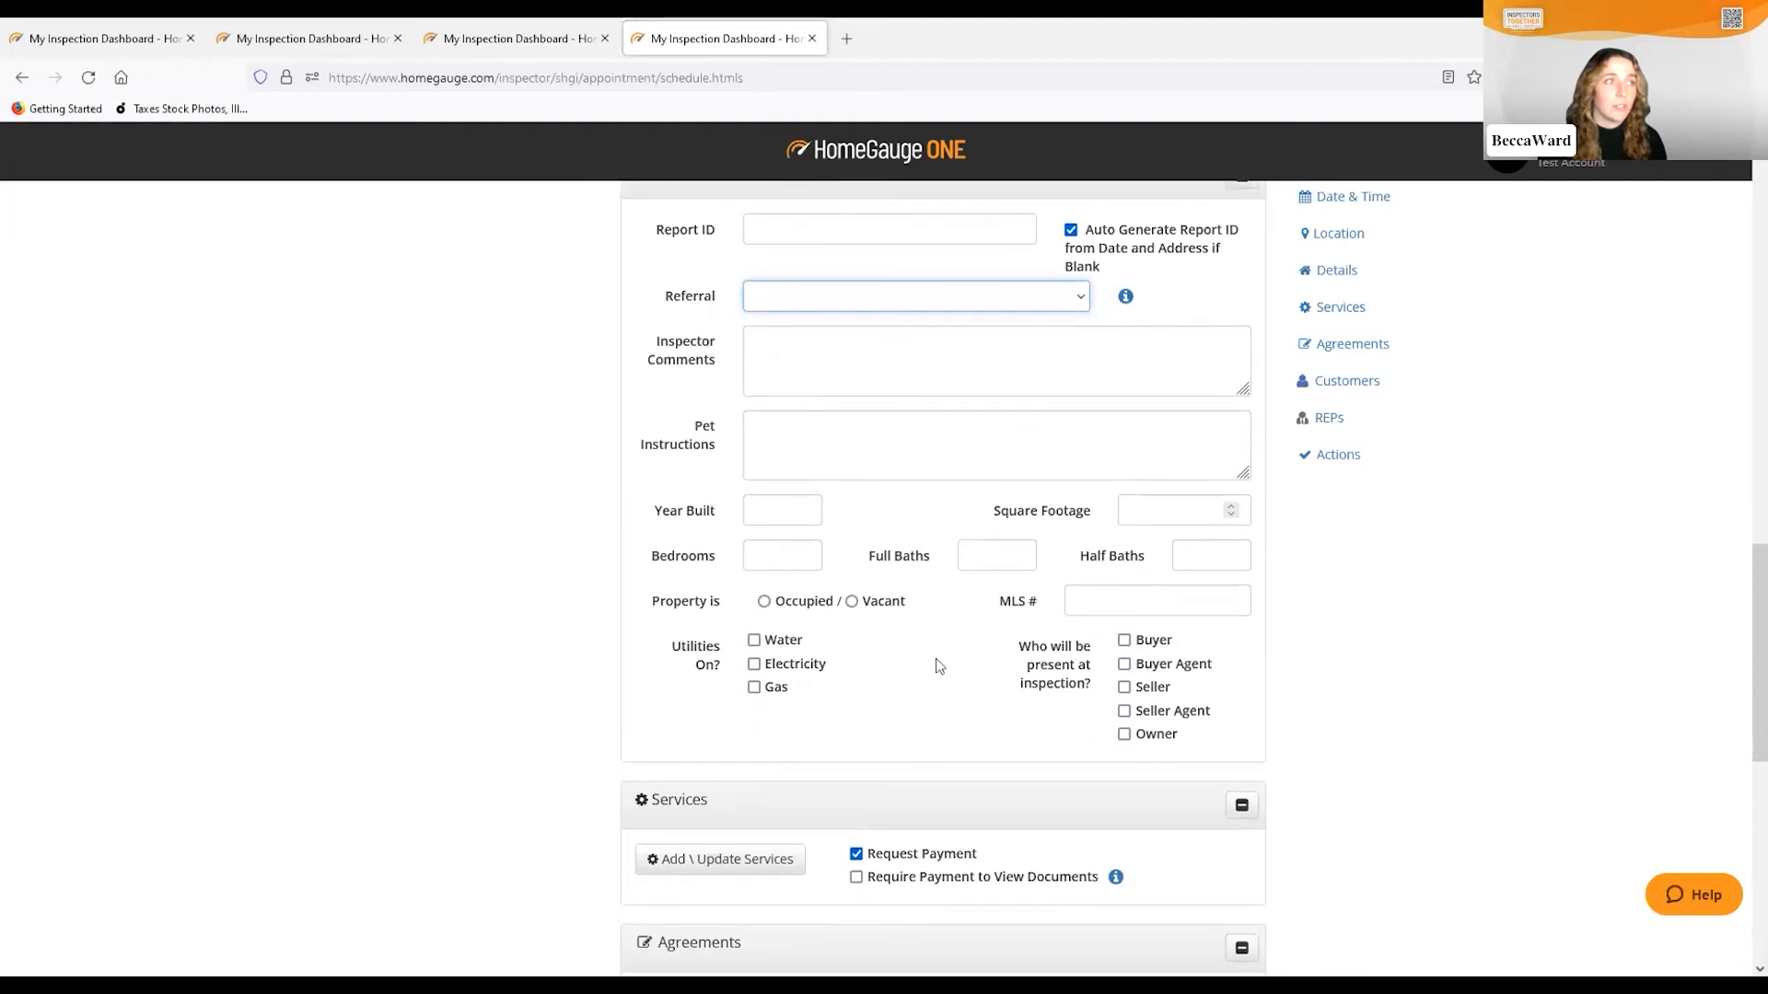
scroll(934, 662, "down", 6)
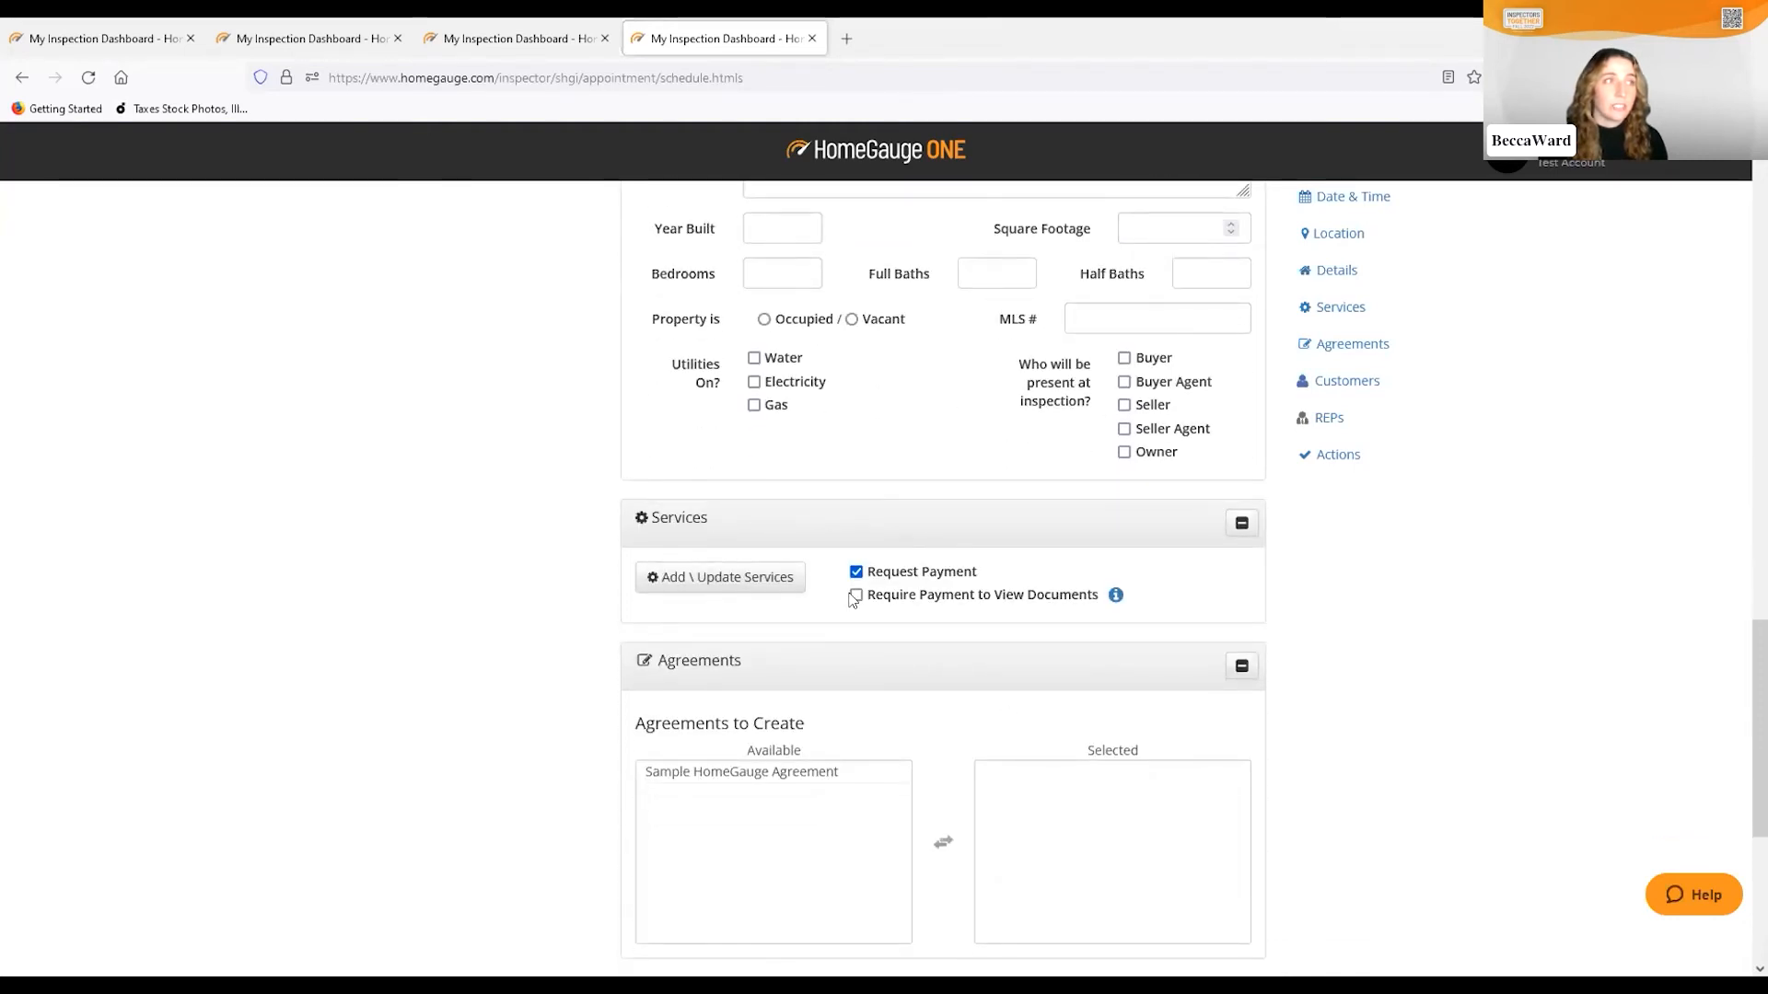
left_click(676, 594)
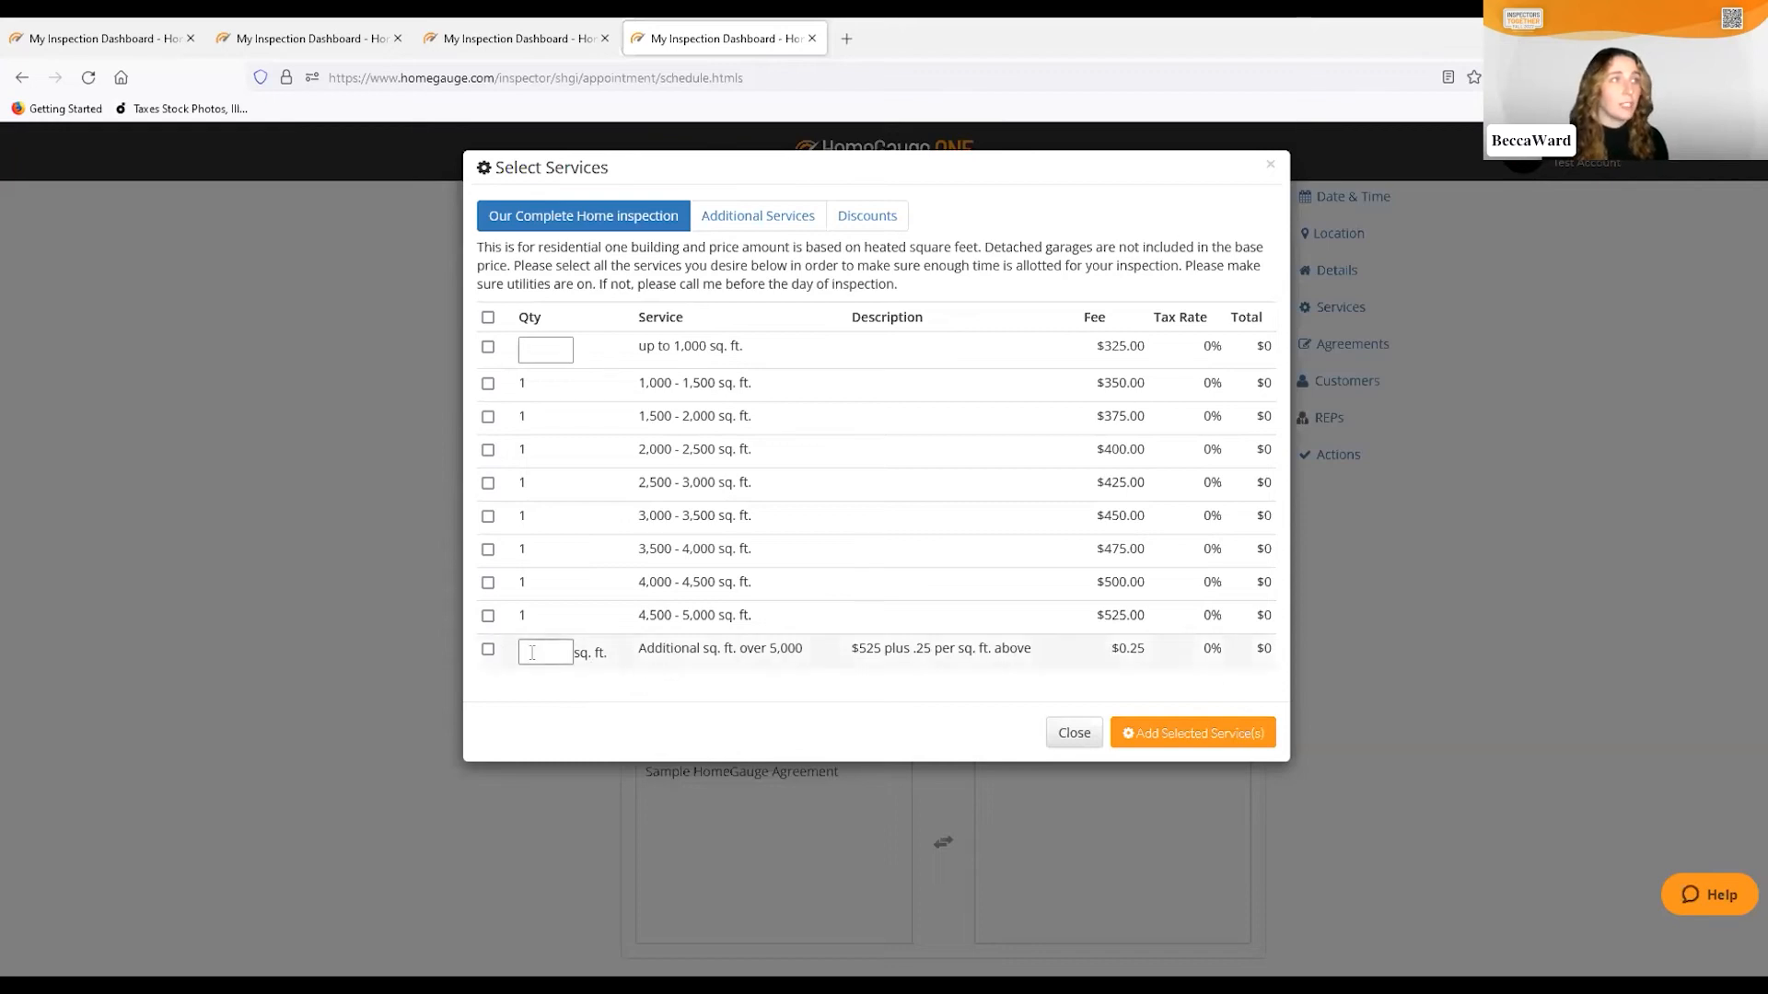
Add the up to 1,000 sq. ft. service with quantity 4, totalling $1300.00
left_click(535, 350)
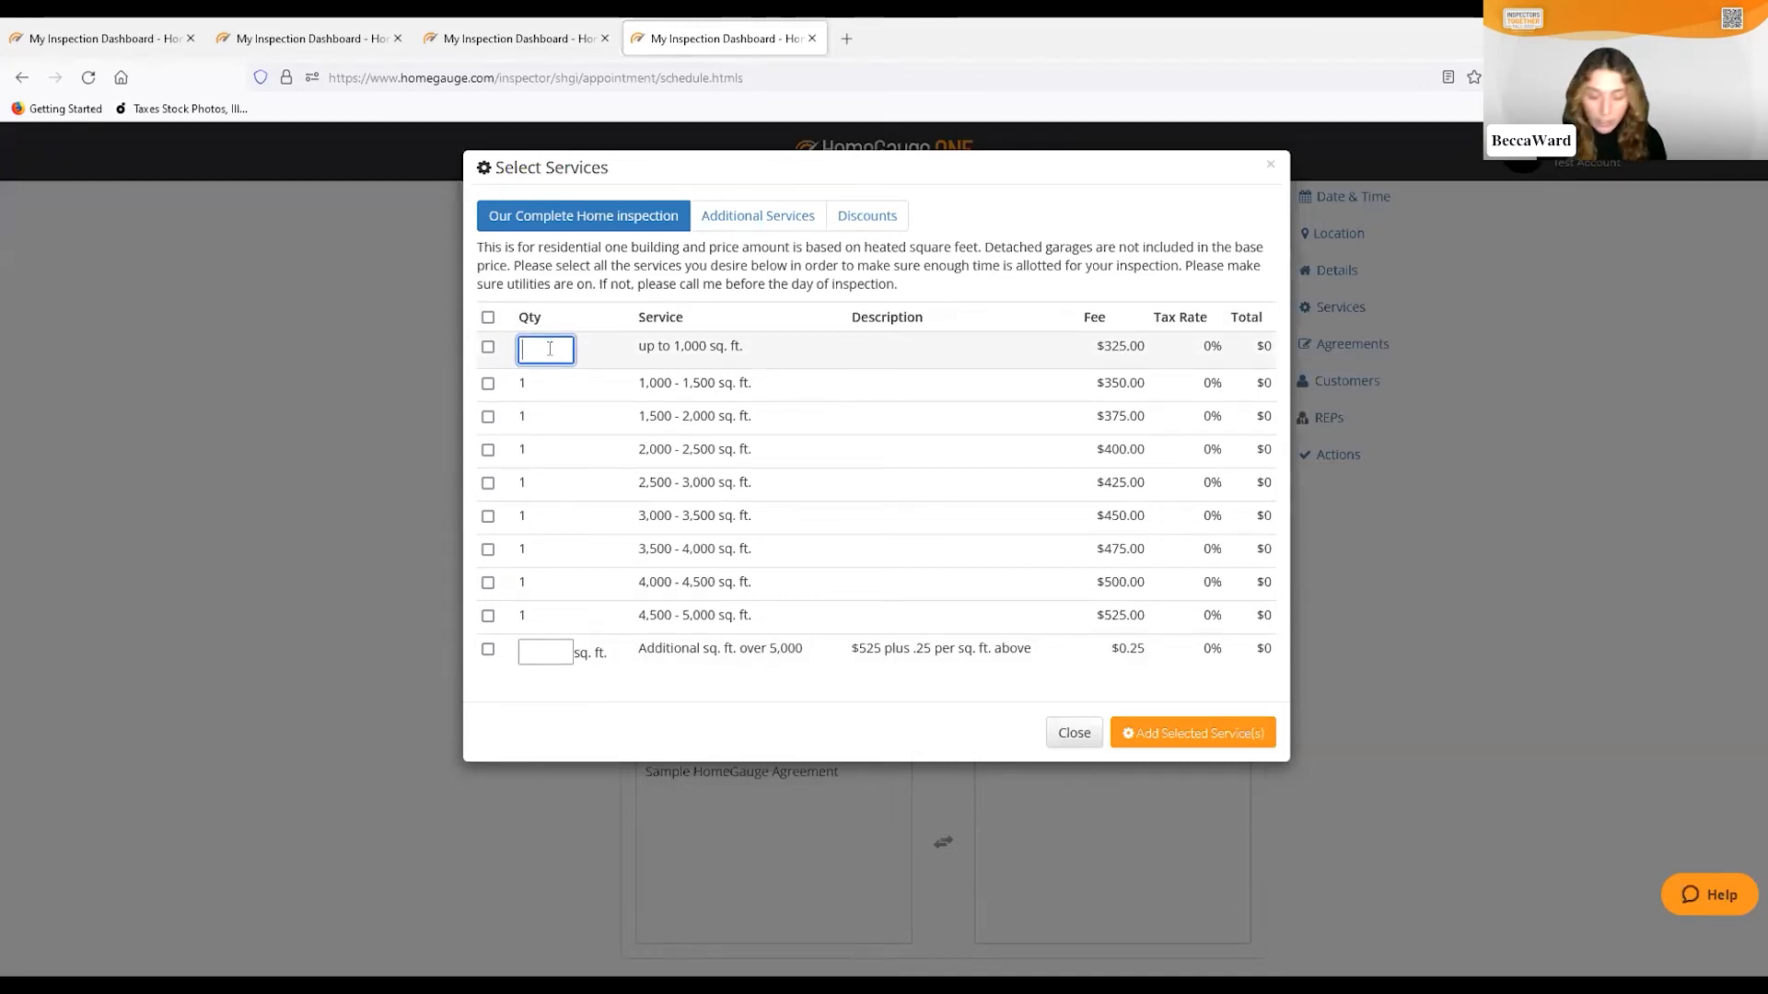
type("4")
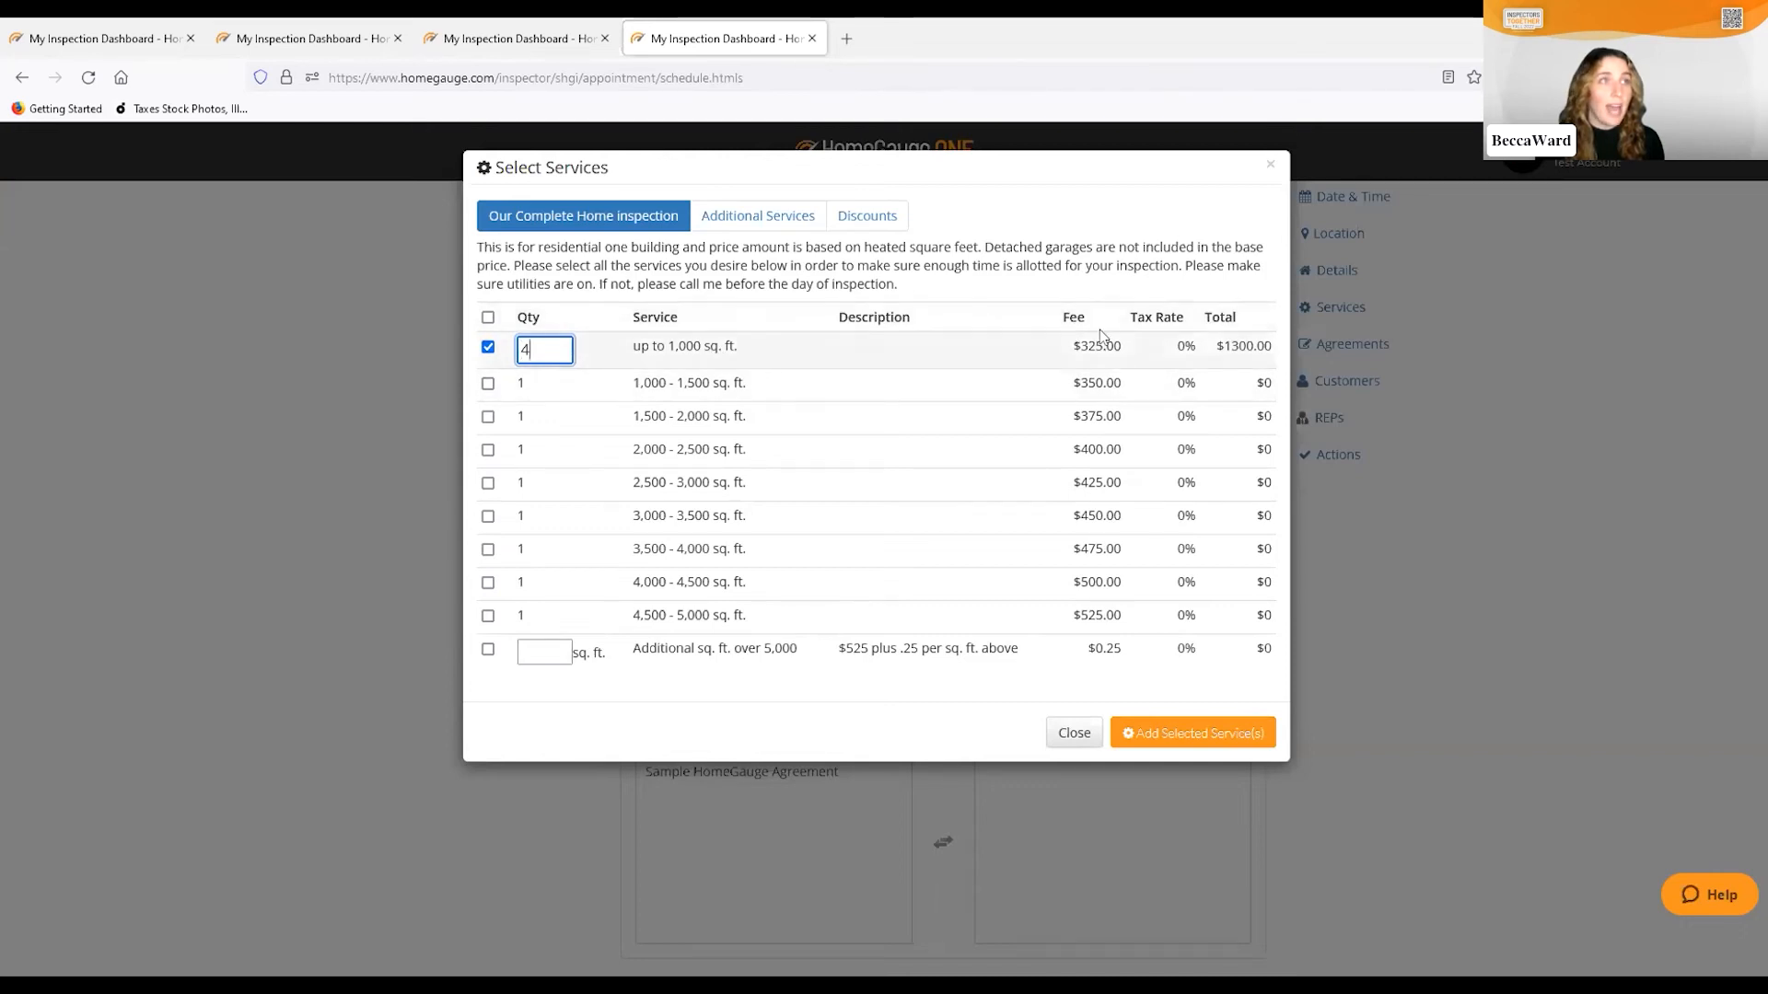
left_click(1182, 732)
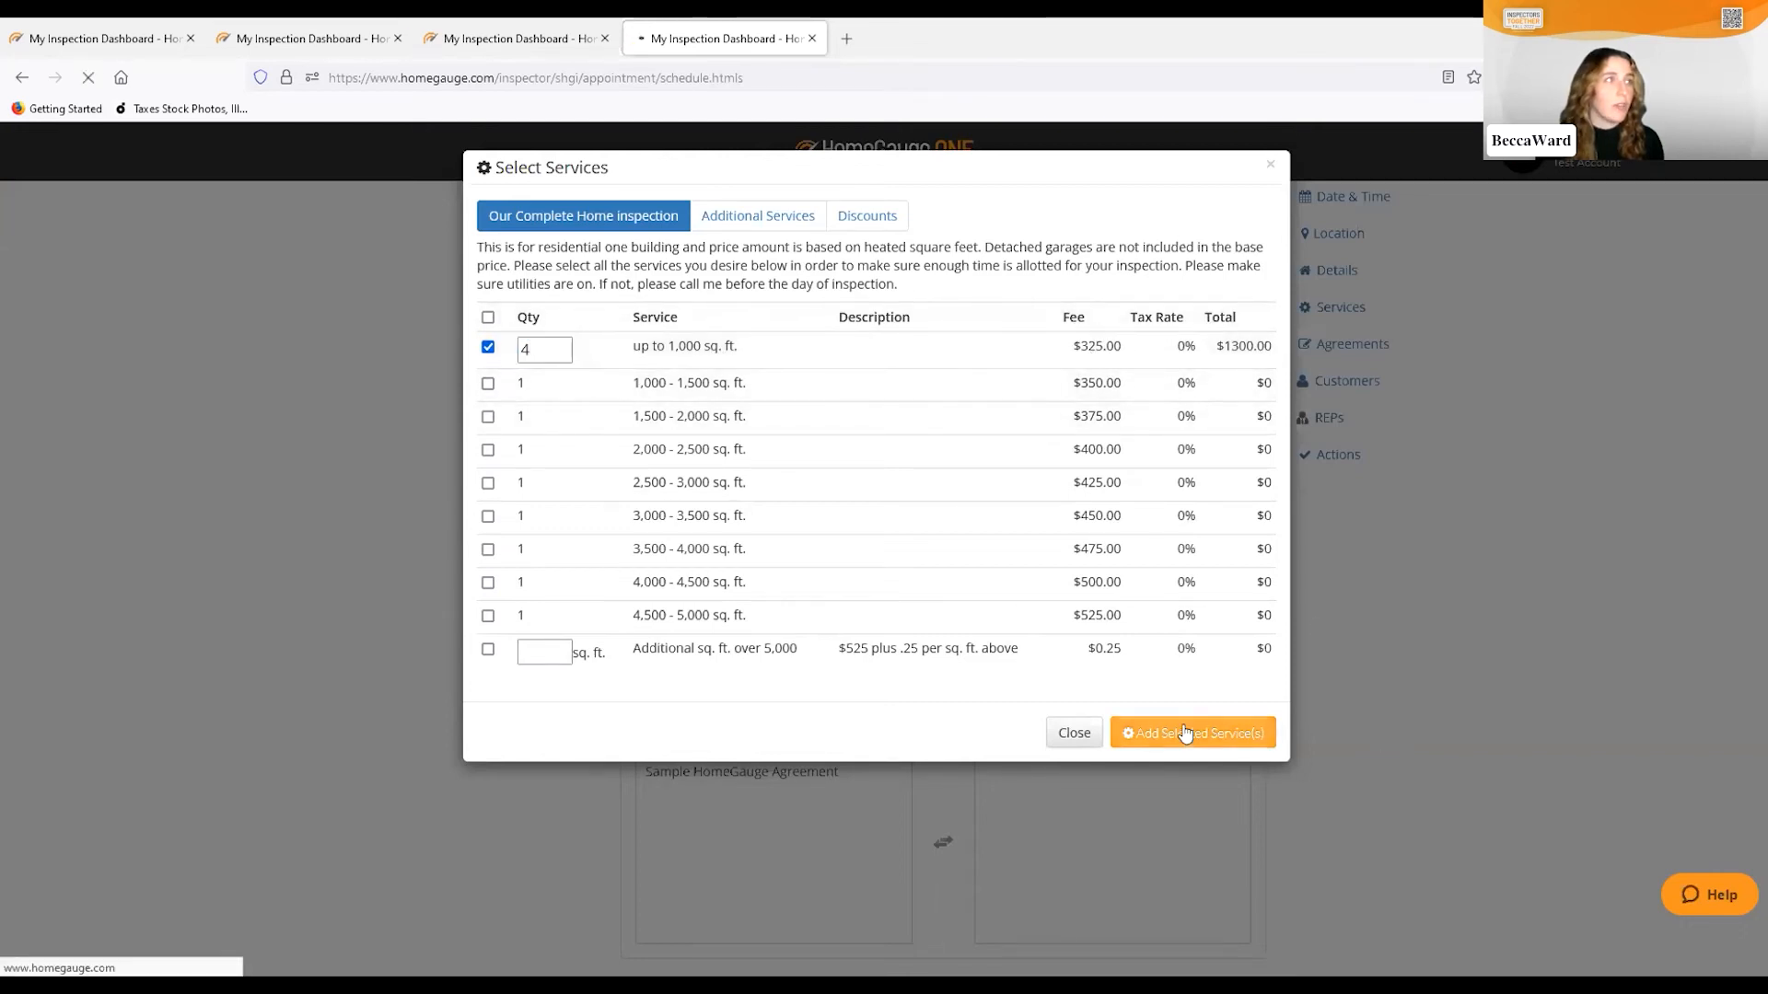
Tick 'Require Payment to View Documents' for the $1,300.00 services
scroll(877, 672, "down", 15)
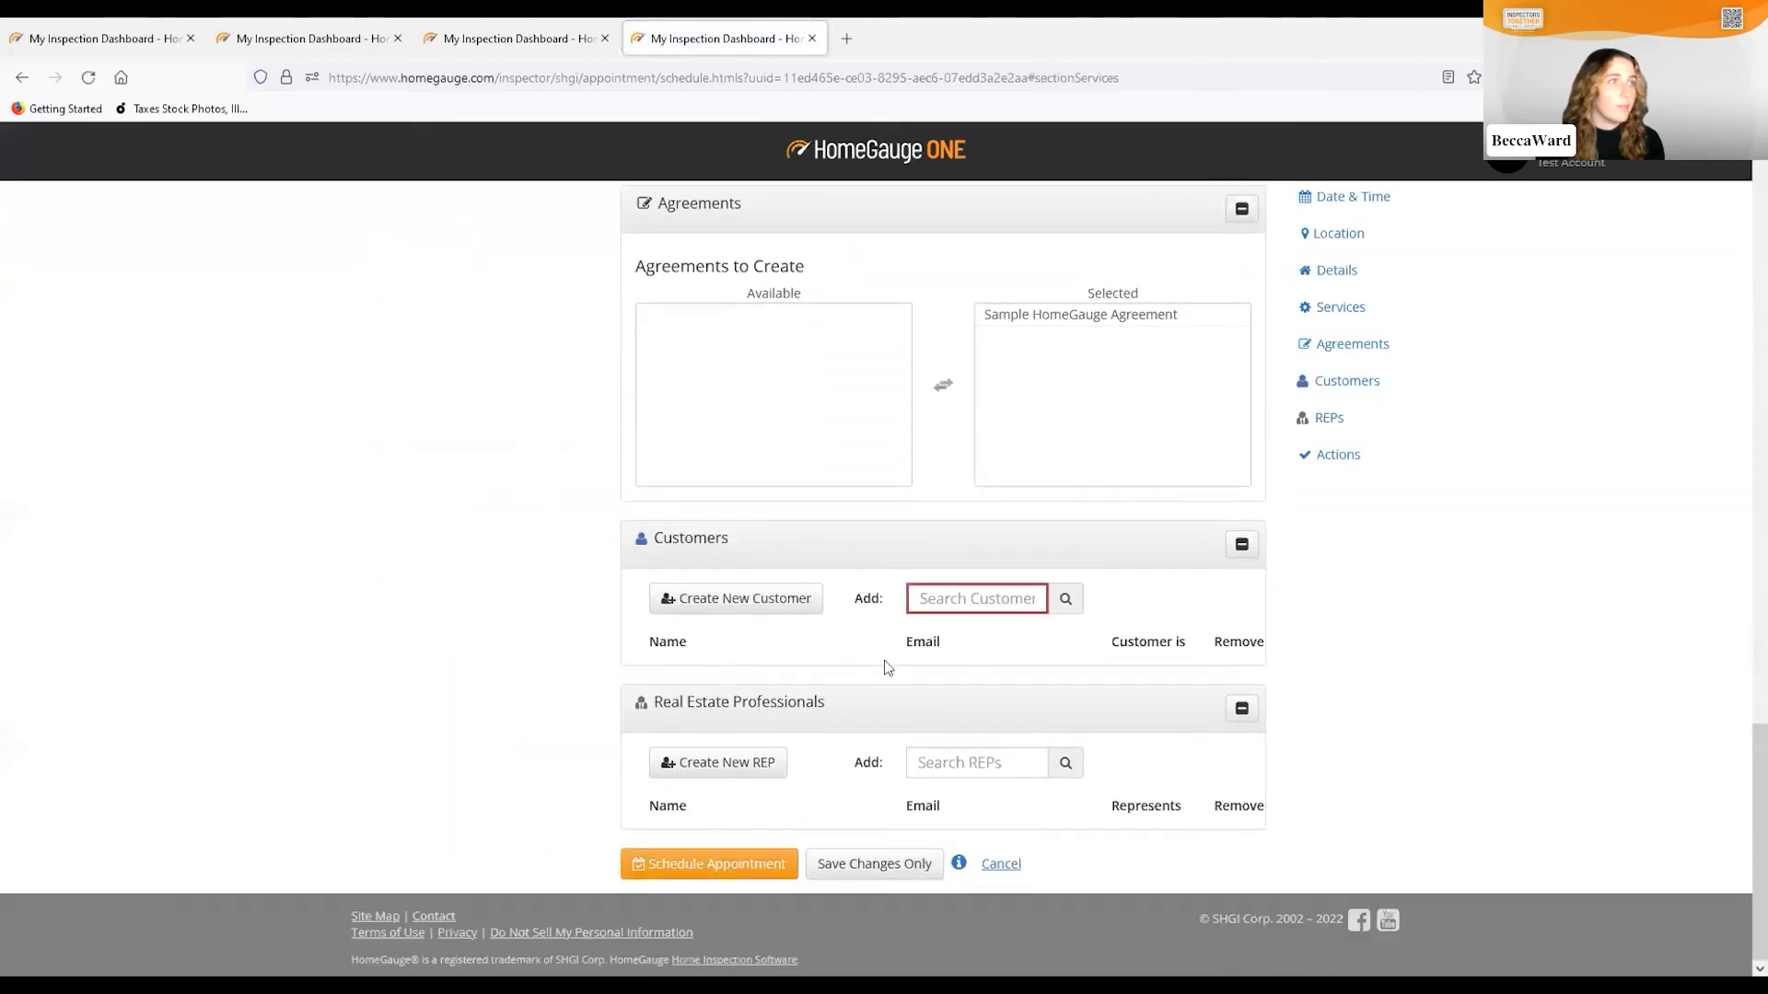
scroll(880, 655, "up", 5)
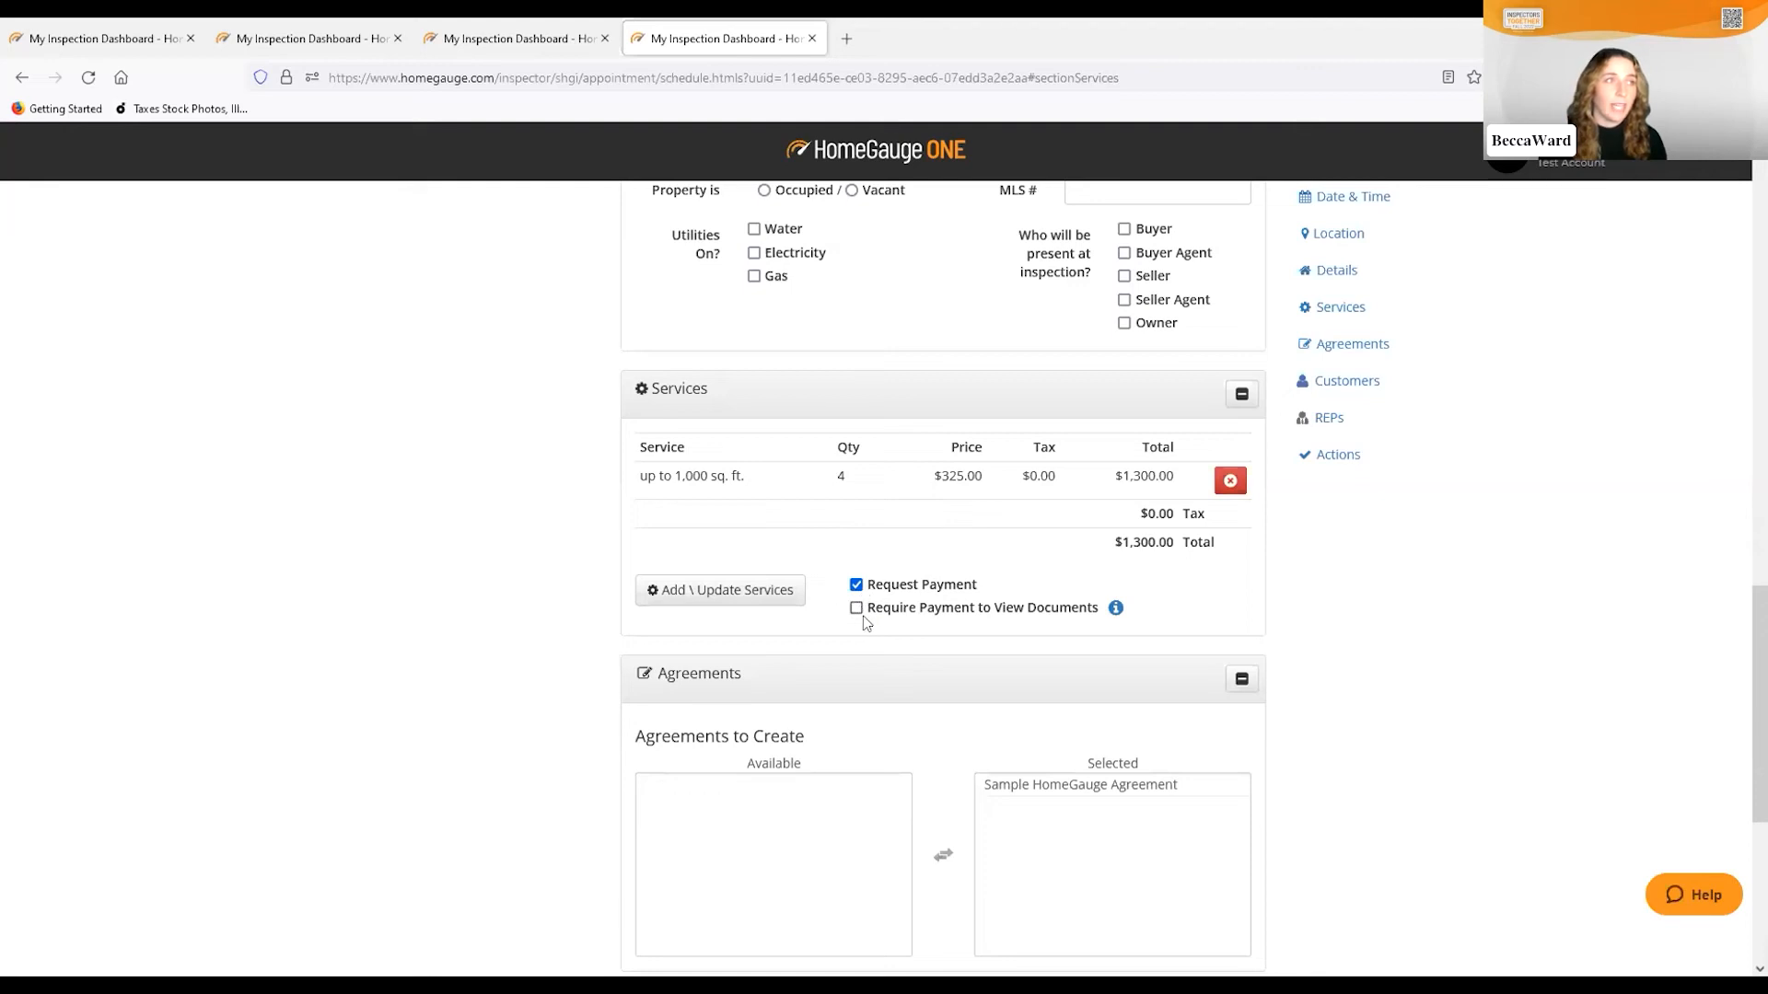
left_click(856, 610)
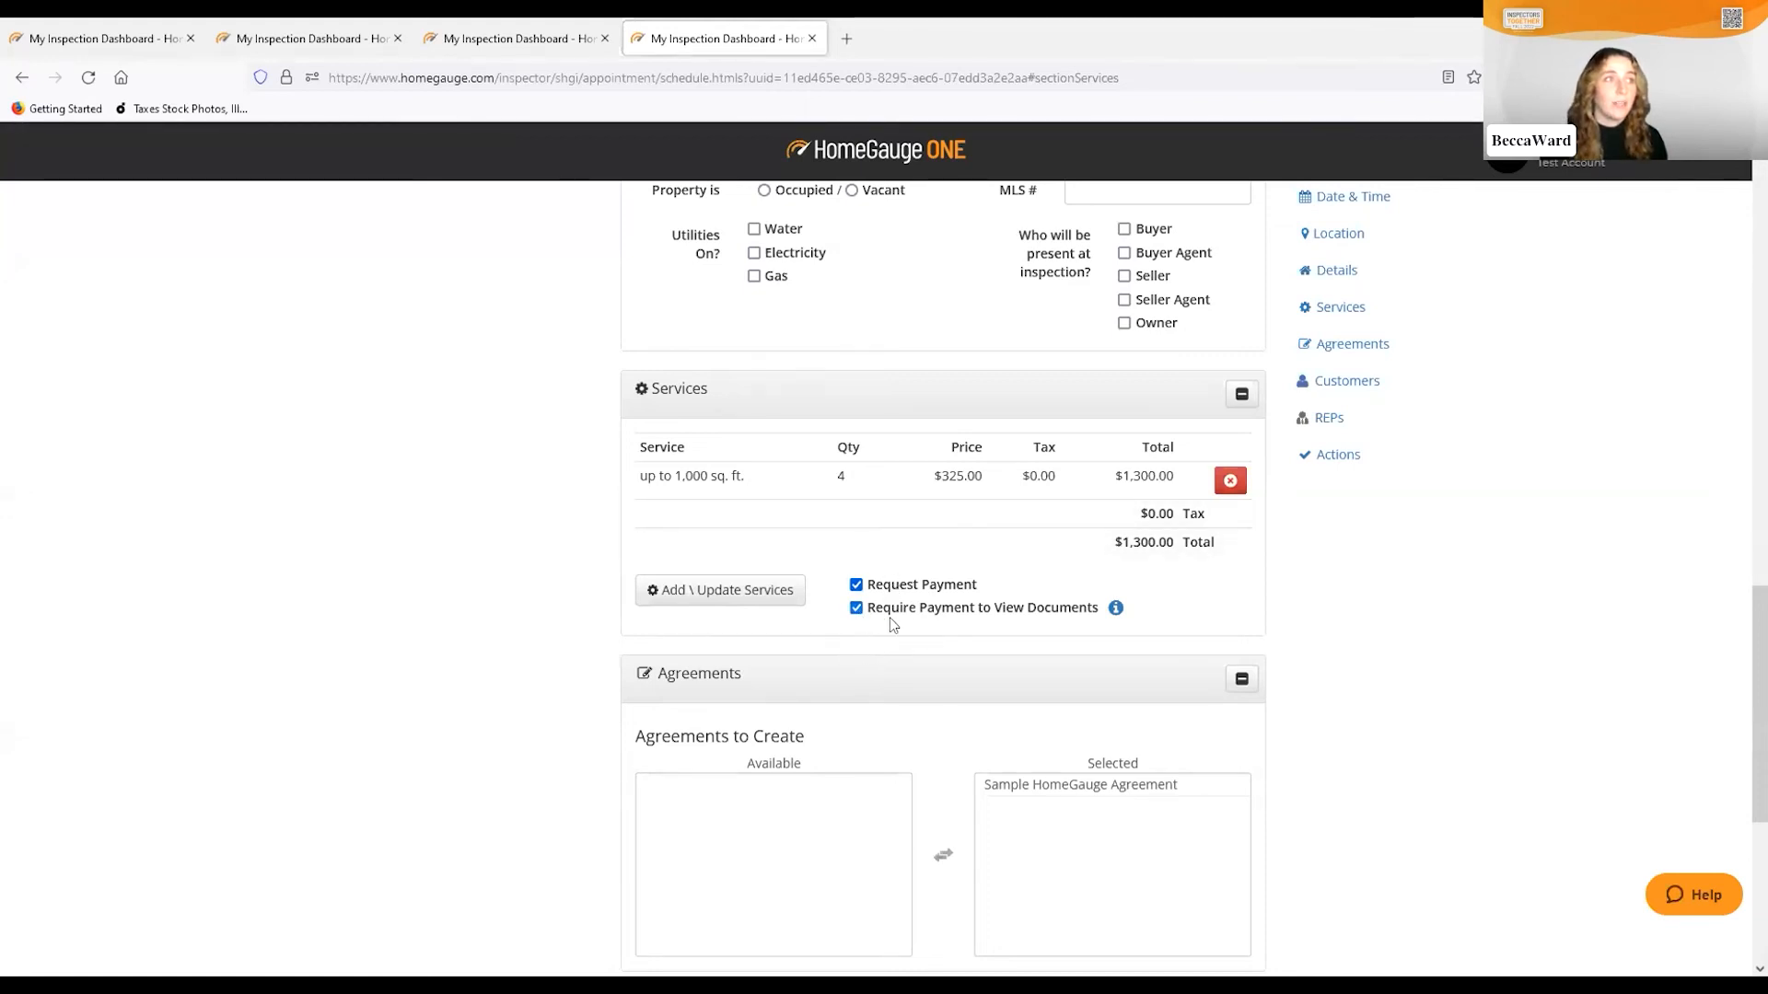
scroll(932, 626, "down", 2)
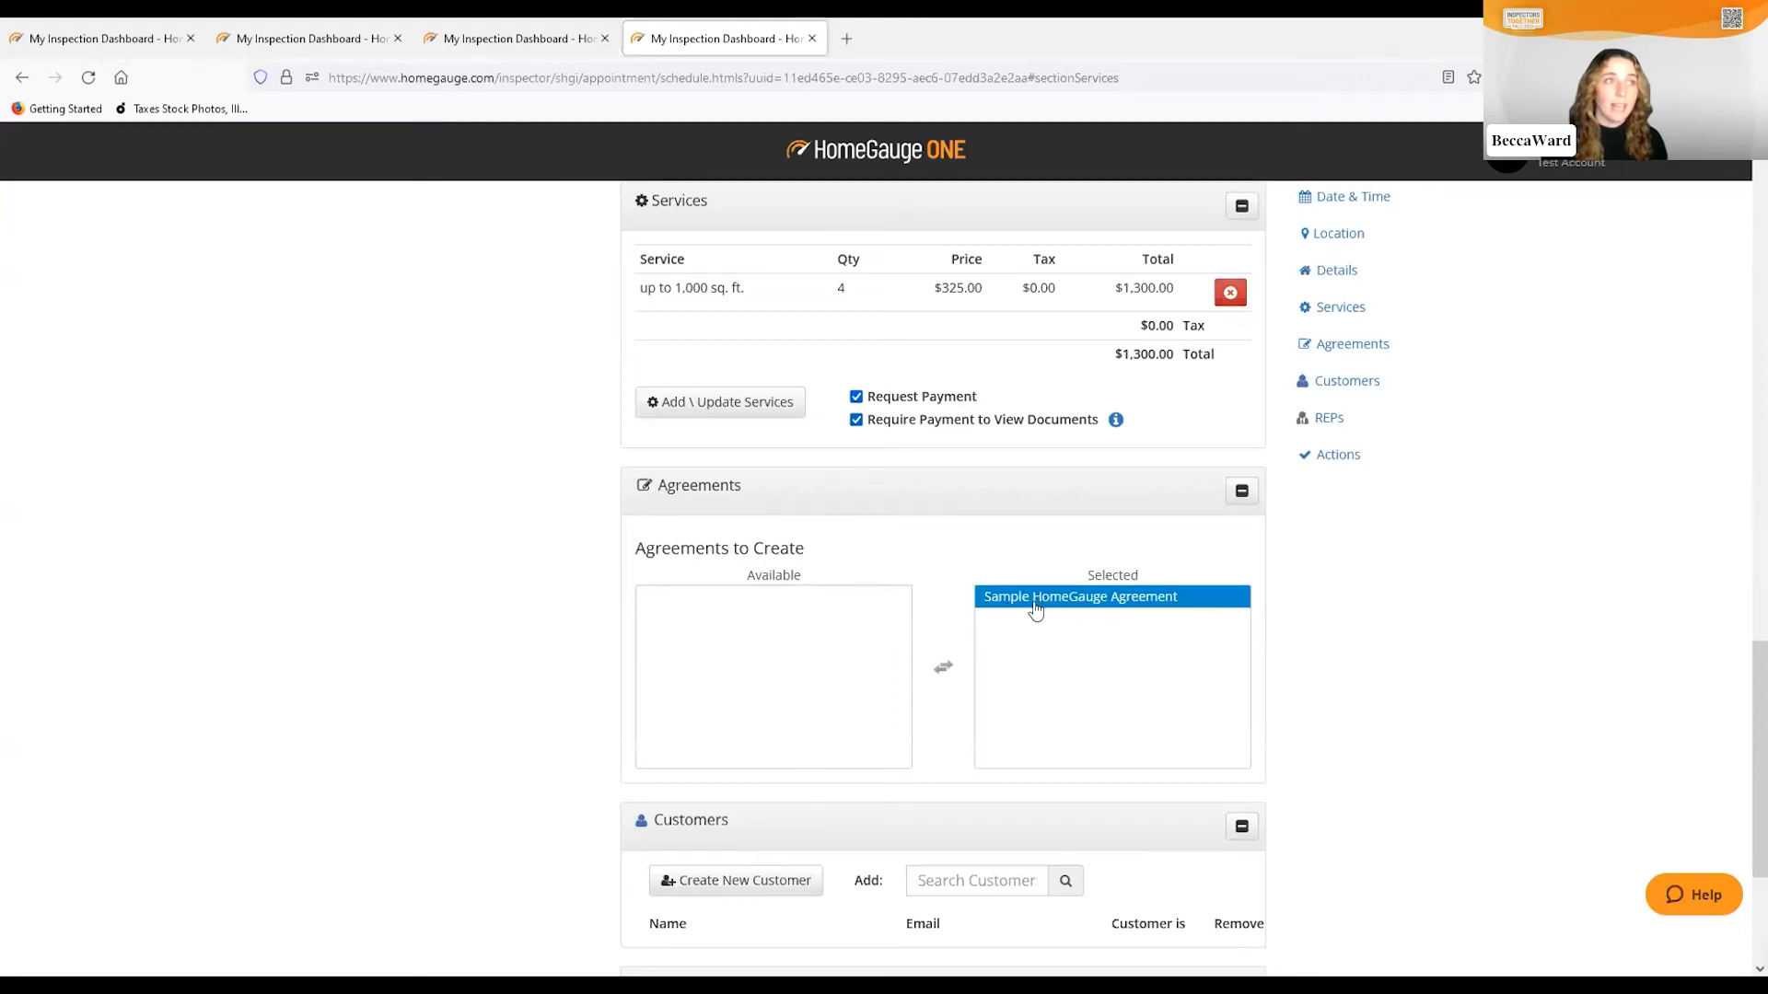
Keep the Sample HomeGauge Agreement selected and scroll down to the Customers section
left_click(1114, 599)
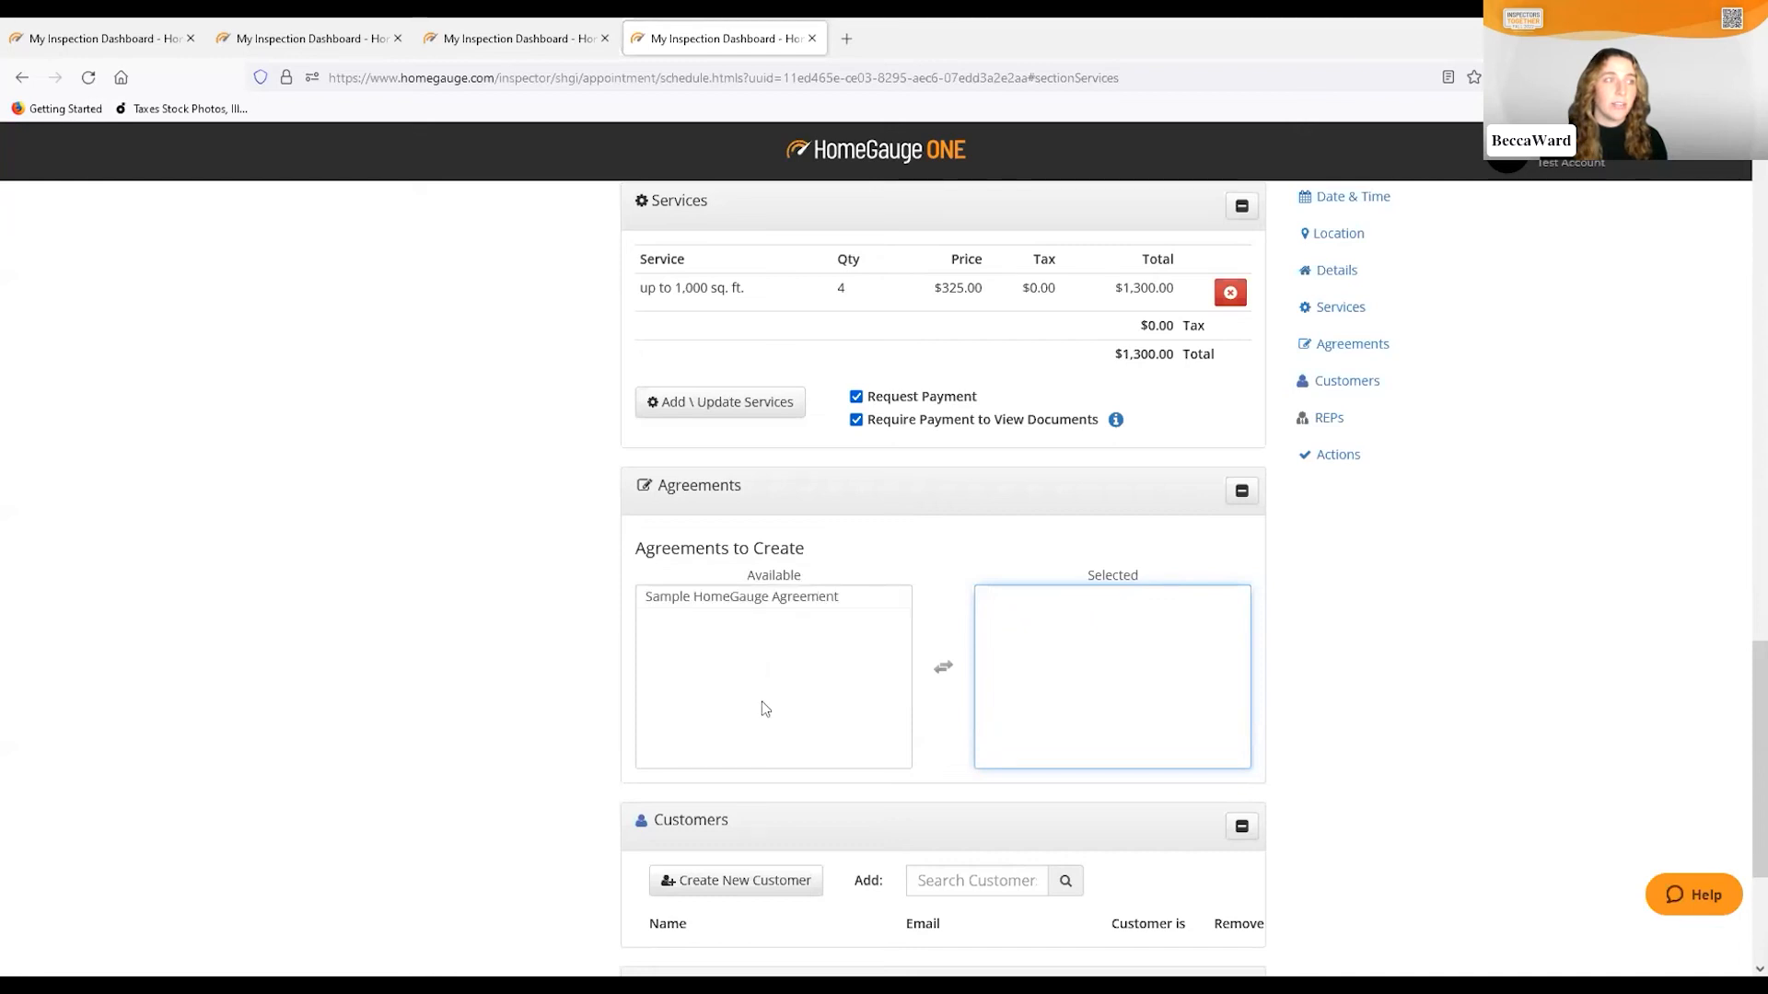
left_click(696, 599)
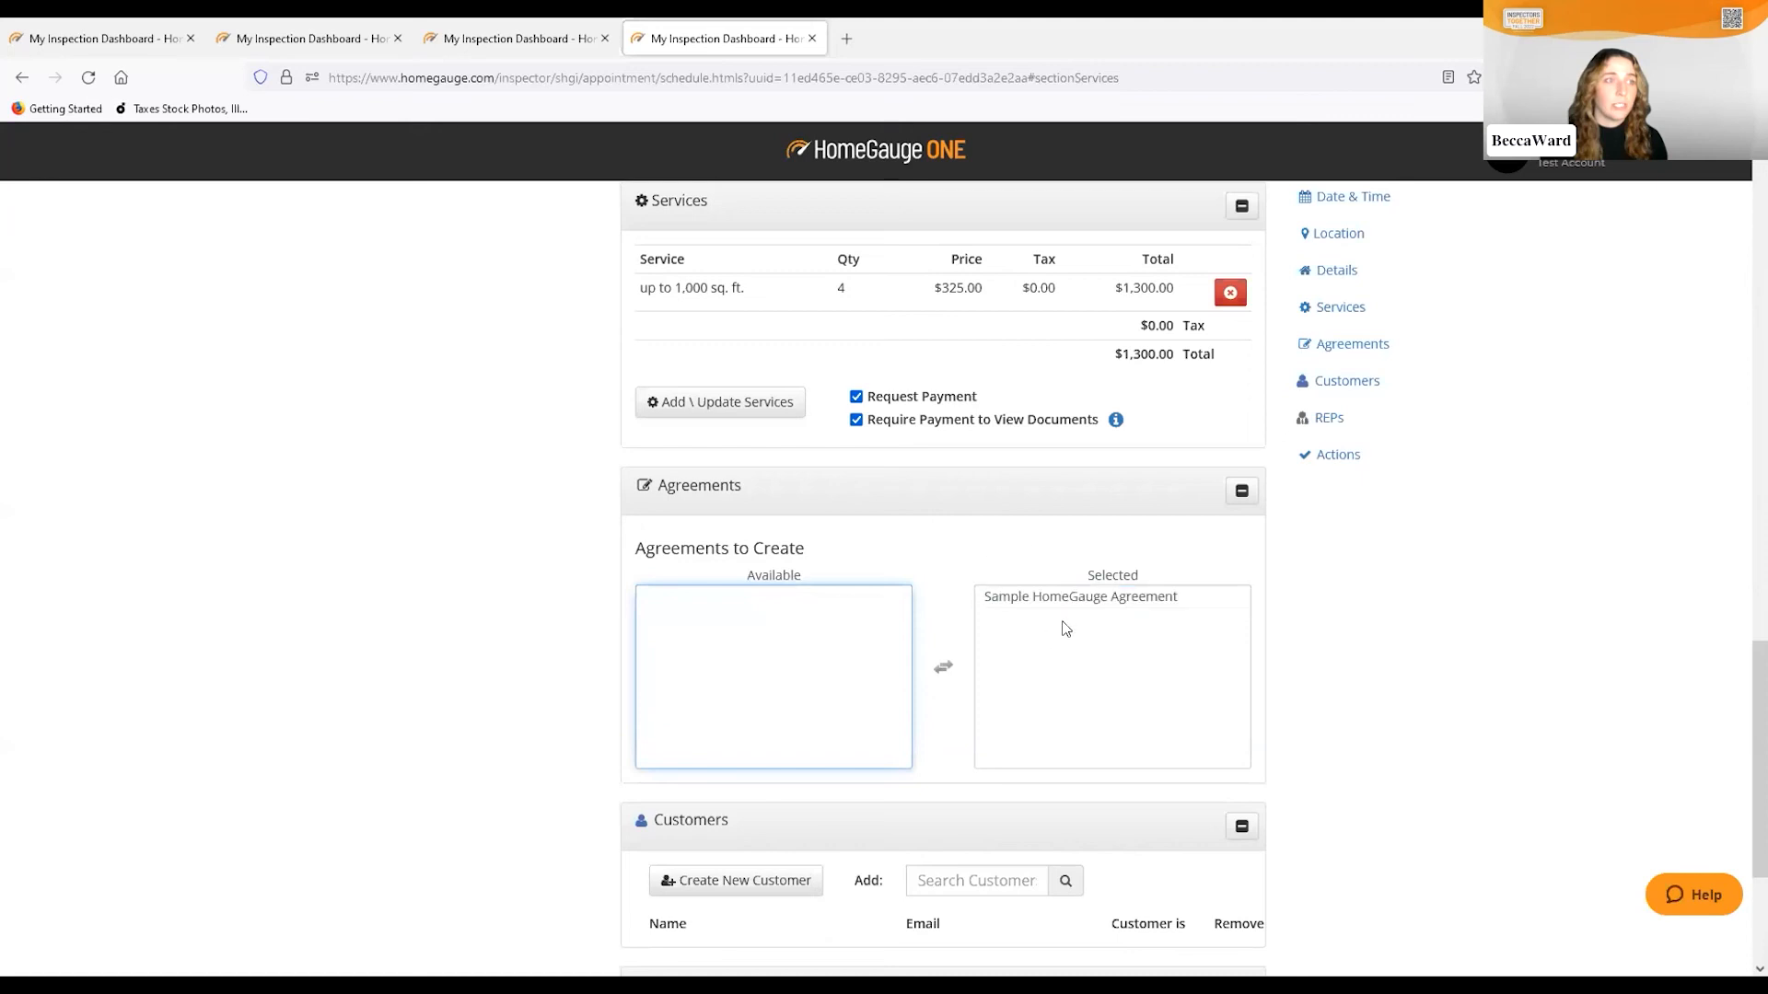
scroll(1064, 626, "down", 2)
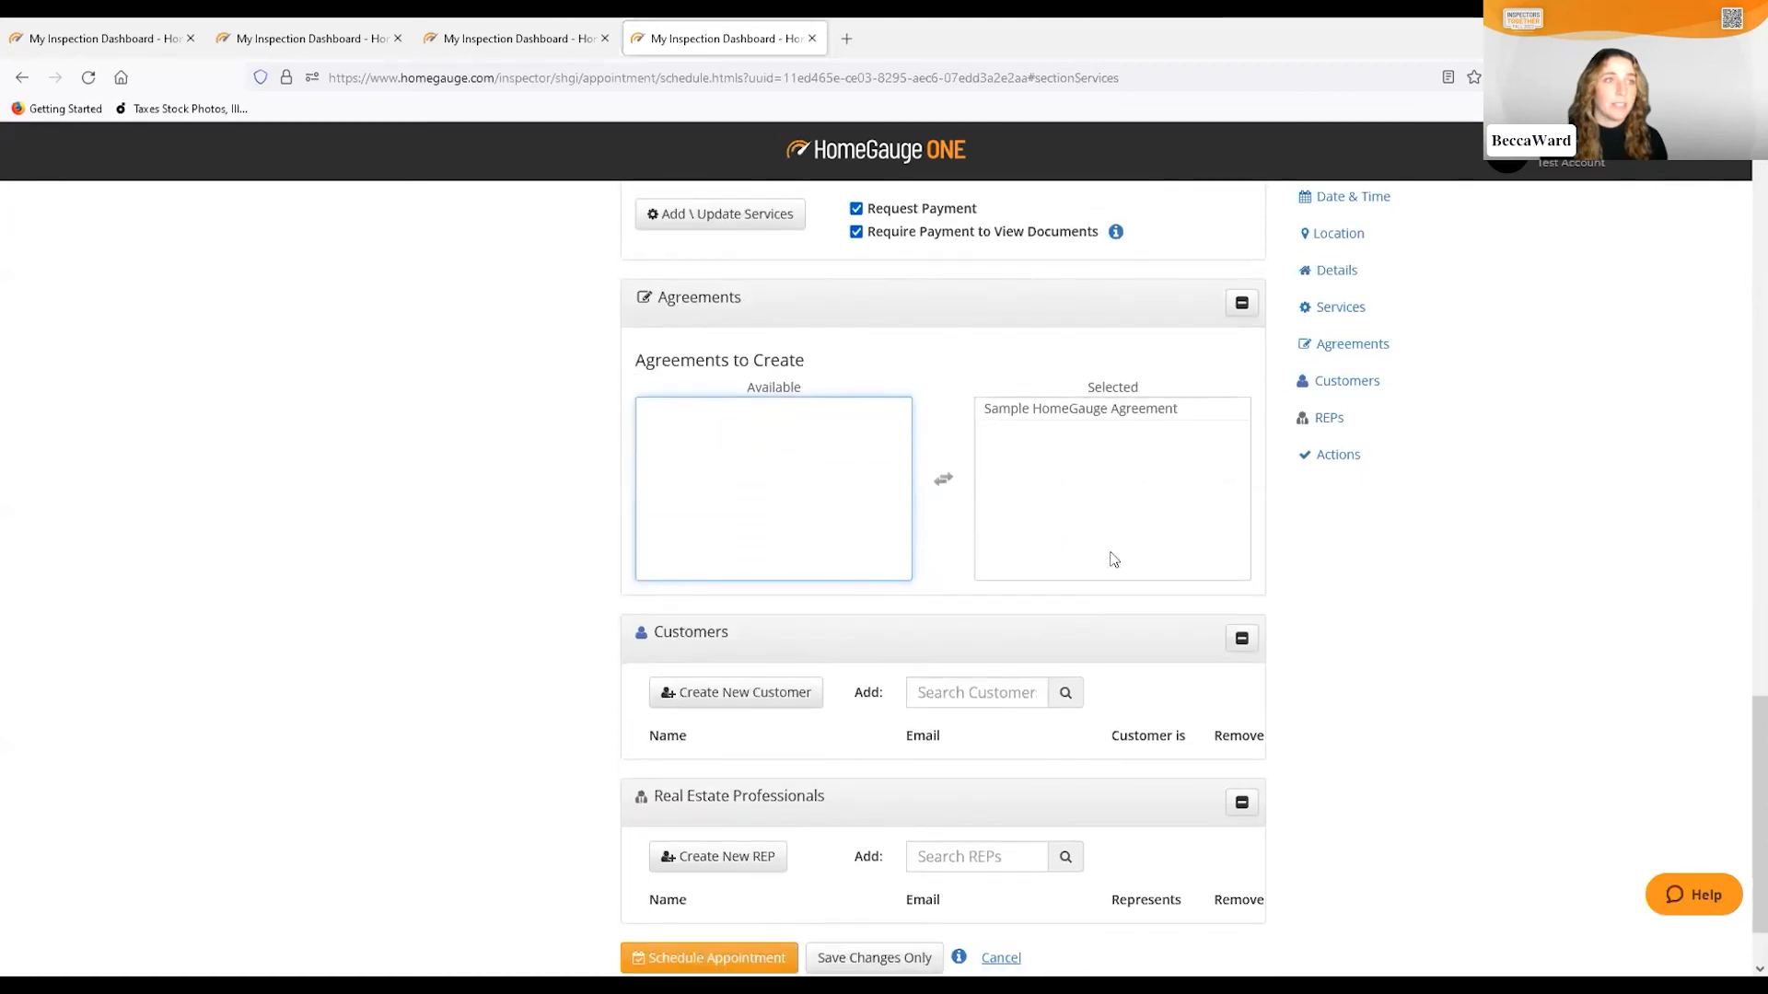
scroll(919, 568, "down", 1)
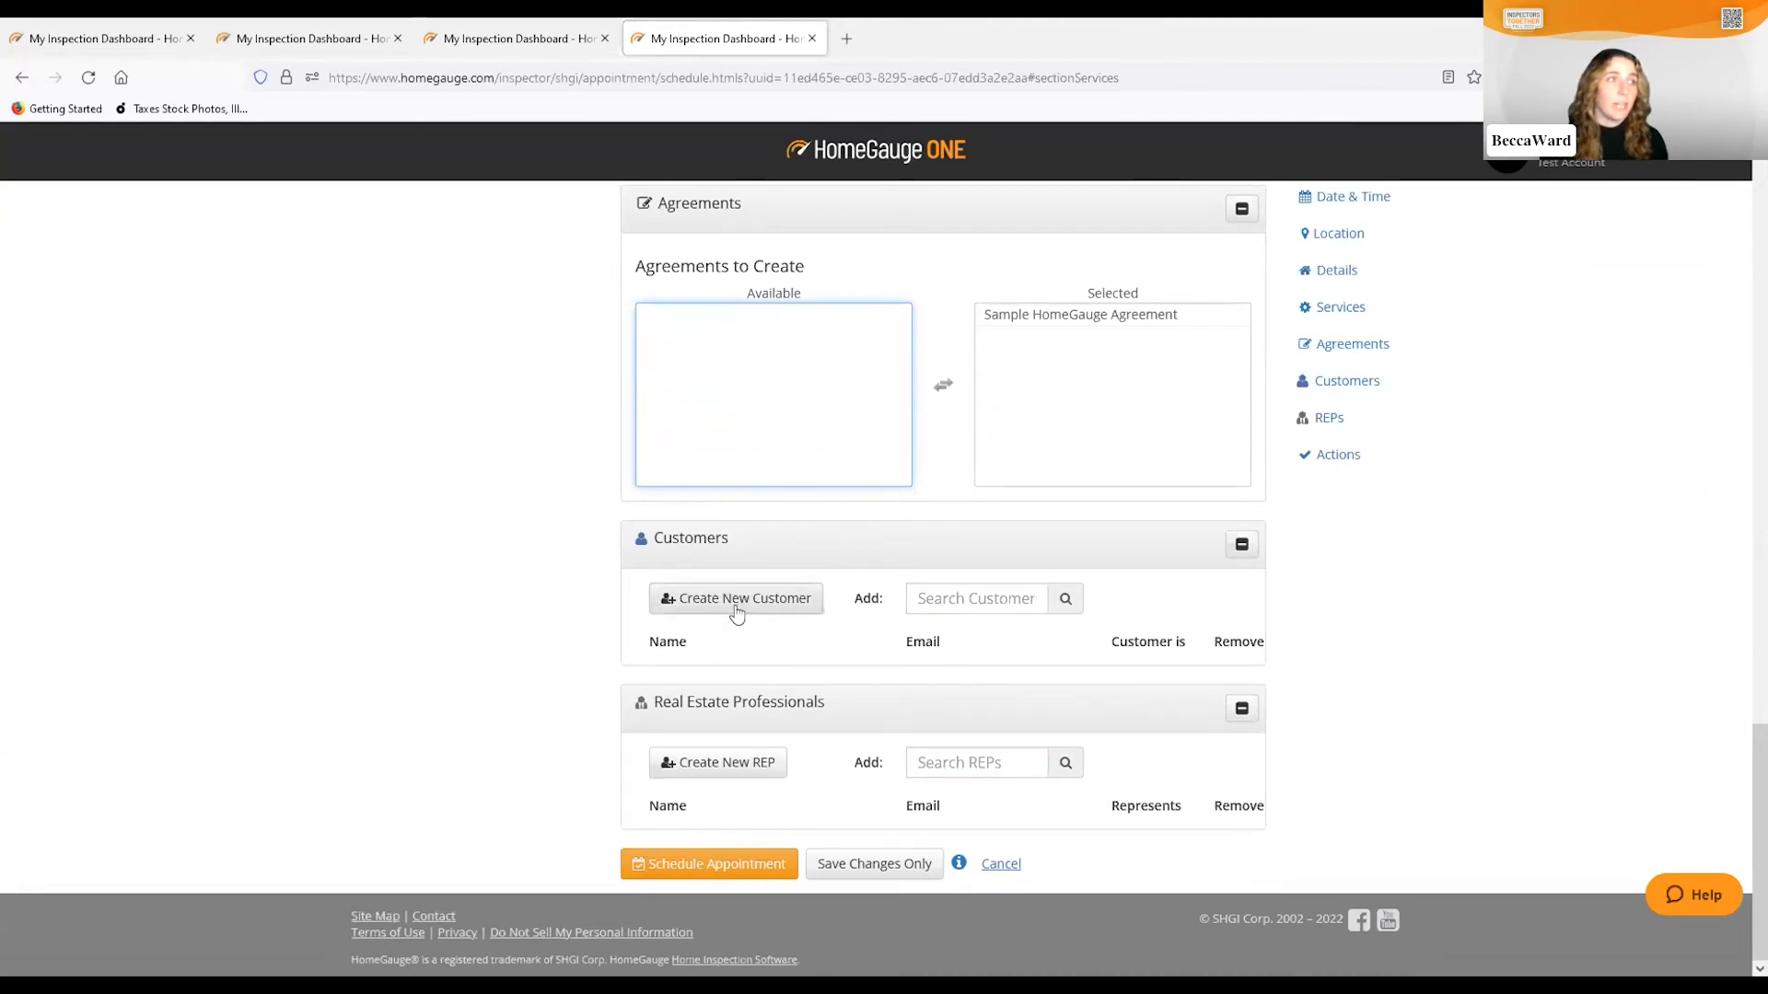
Search customers for 'BE', clear the search after no match, and start a new customer
left_click(972, 601)
type("BECCA")
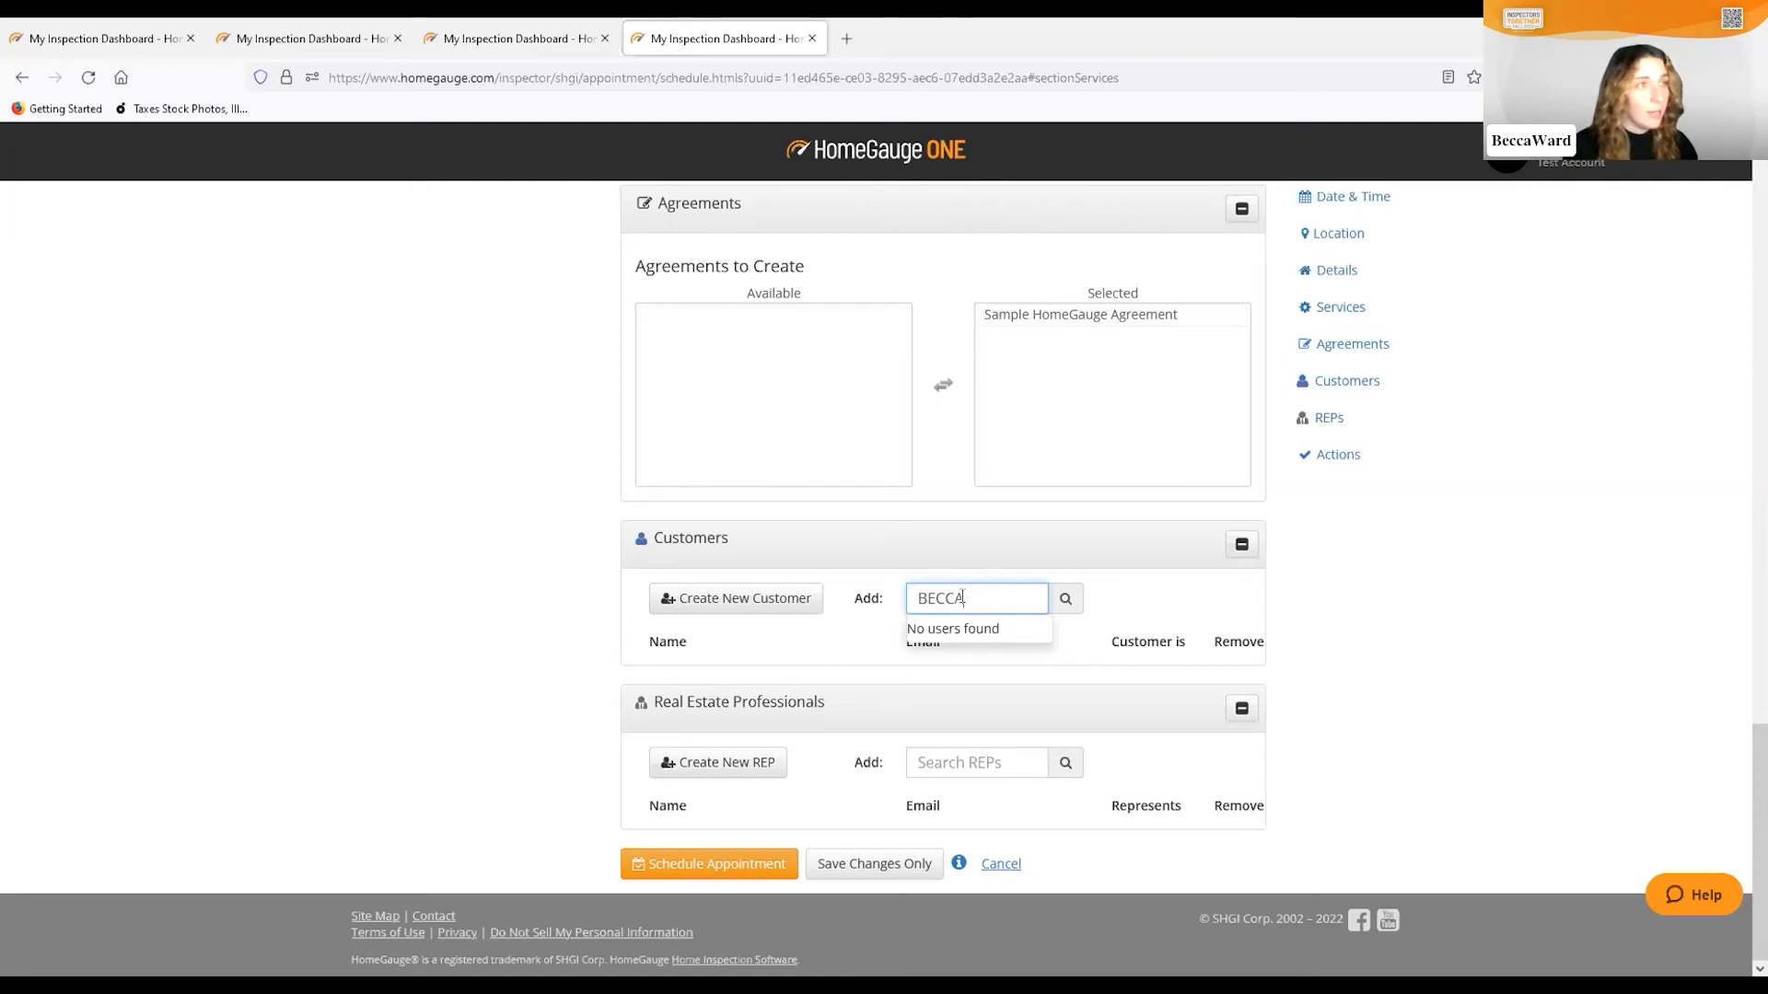
left_click_drag(963, 598, 917, 600)
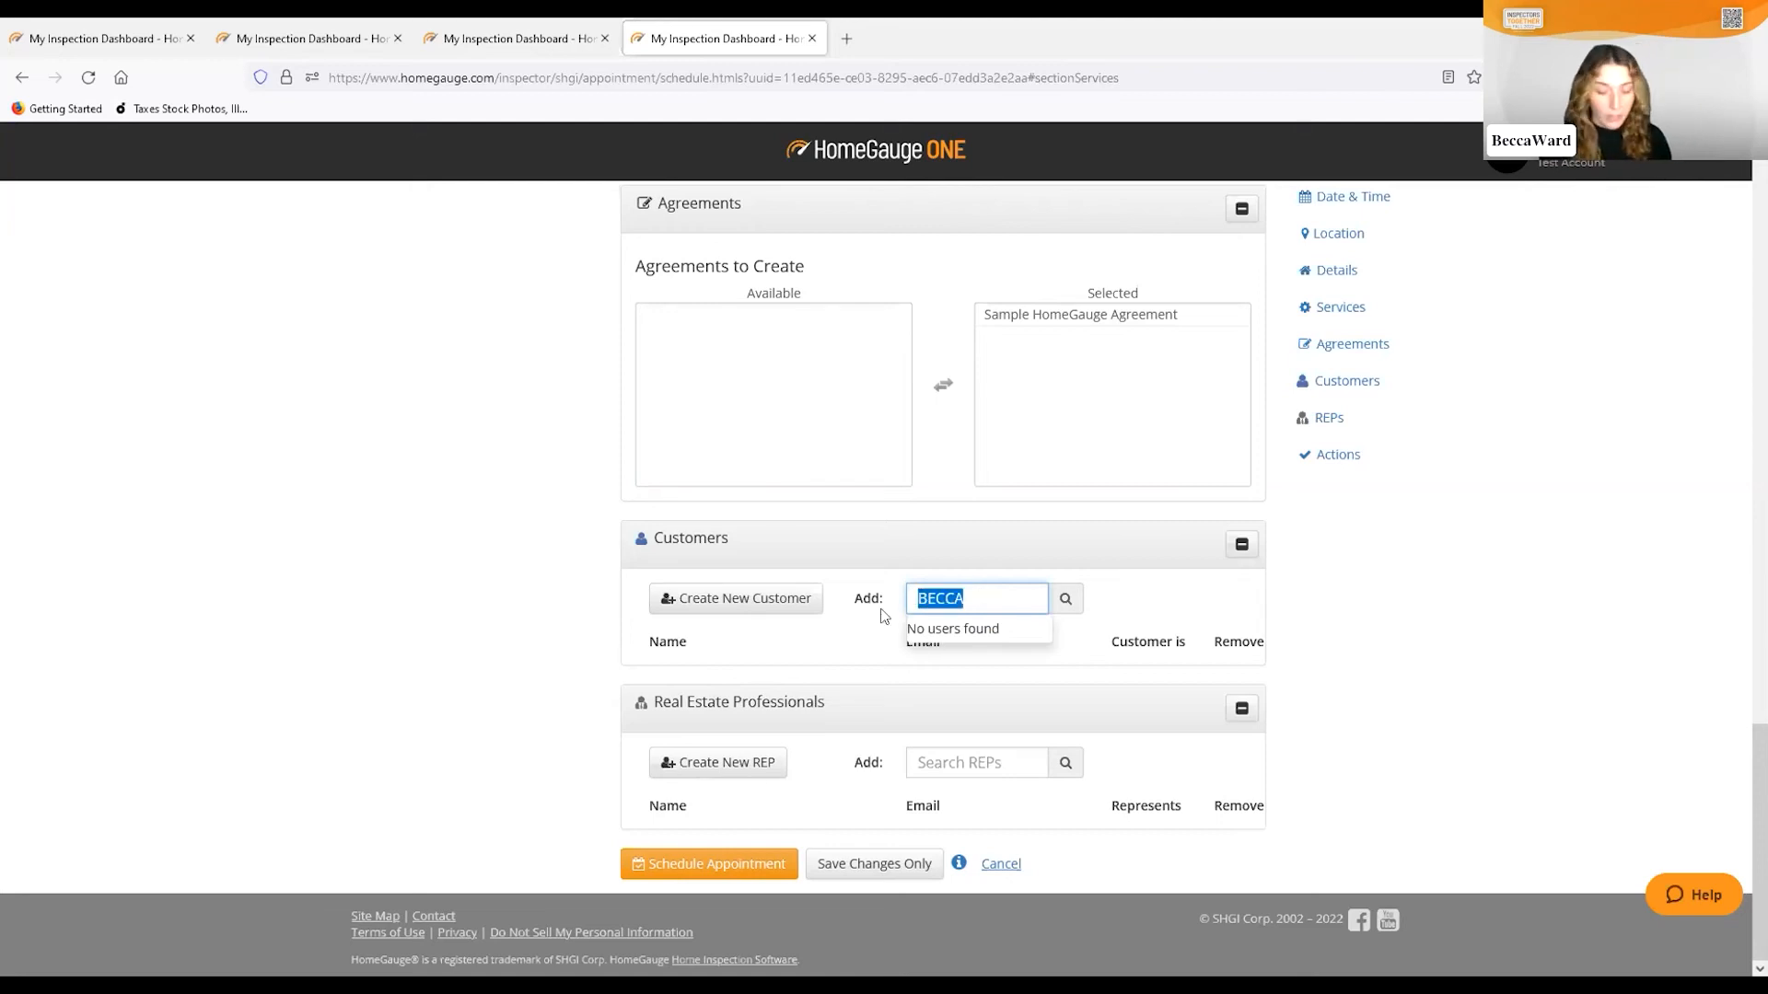
key("BackSpace")
left_click(748, 600)
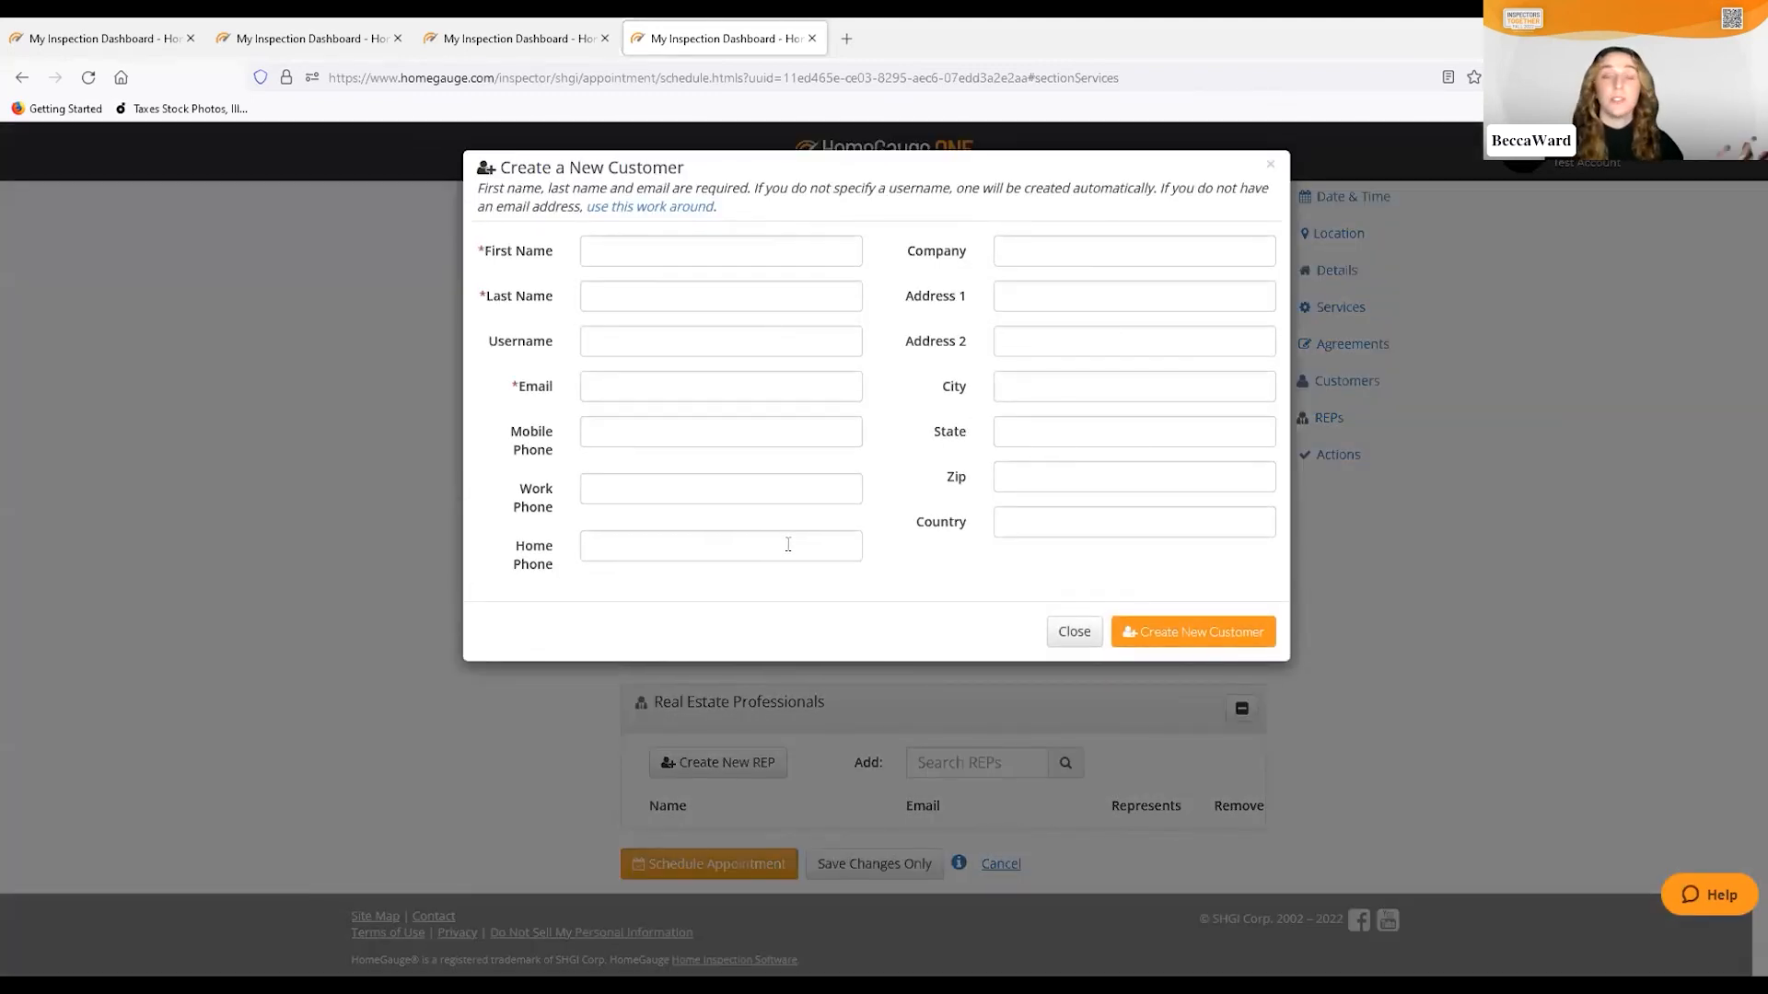
Create the buyer customer with the customer's e-mail and last name, then schedule the appointment
left_click(610, 385)
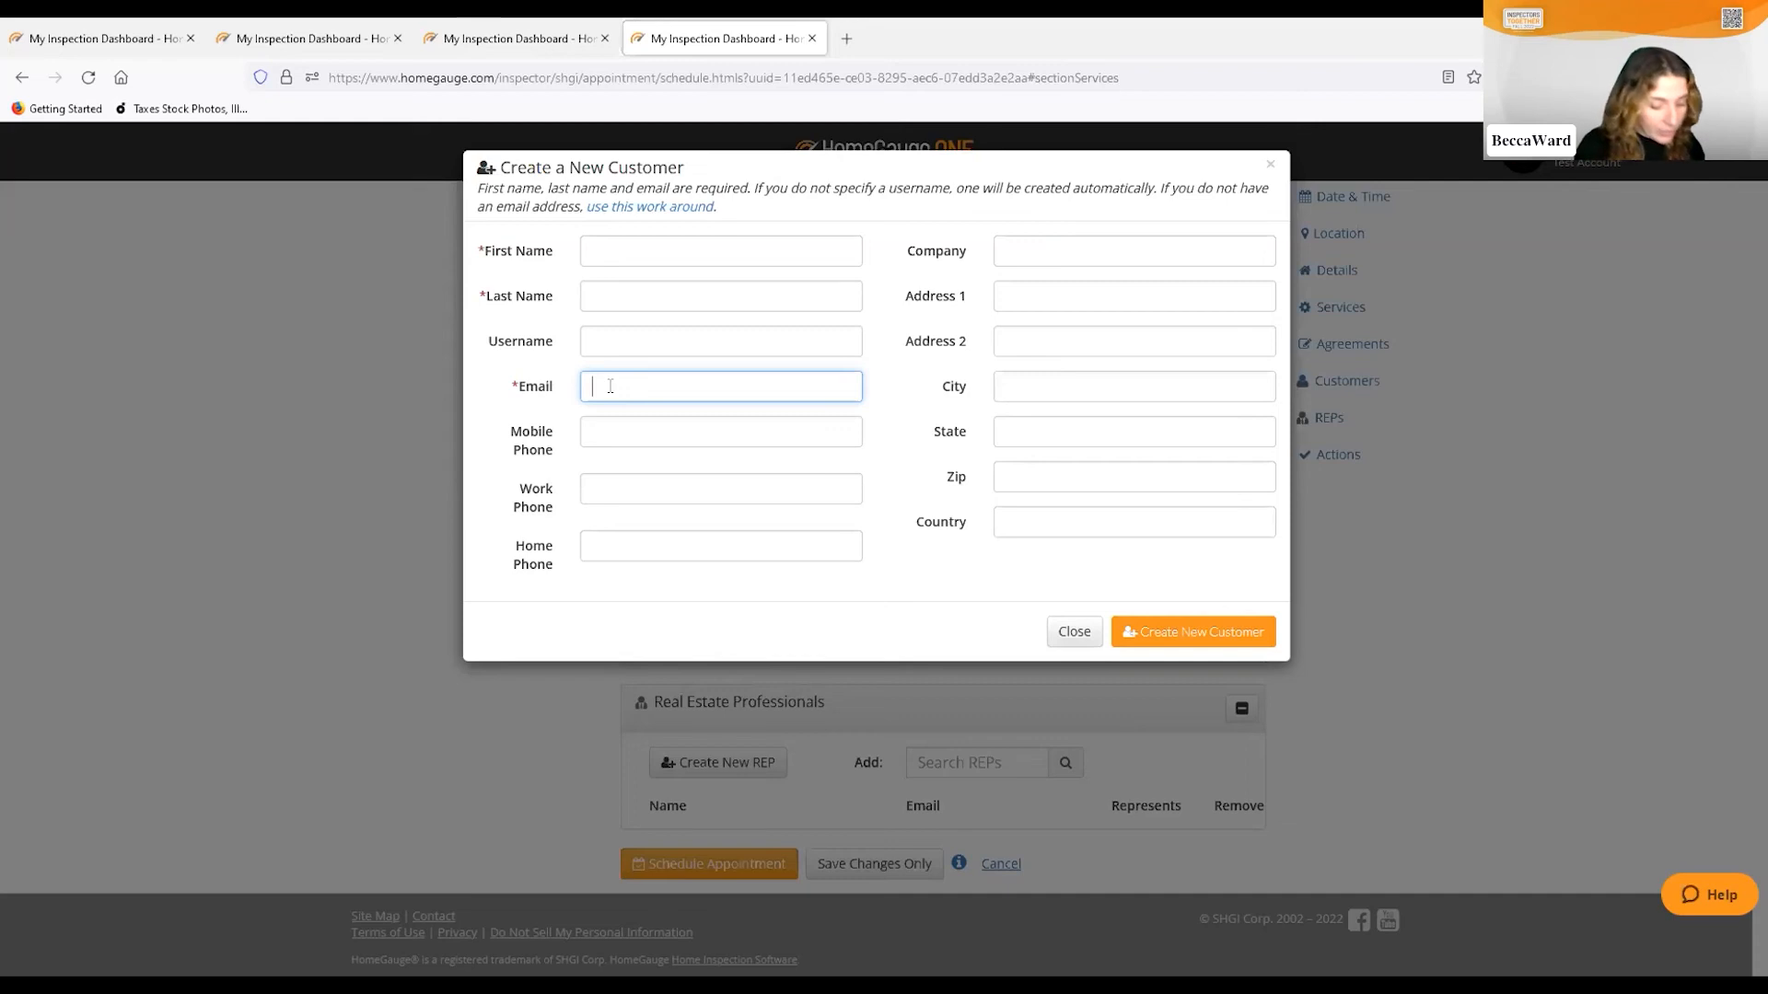
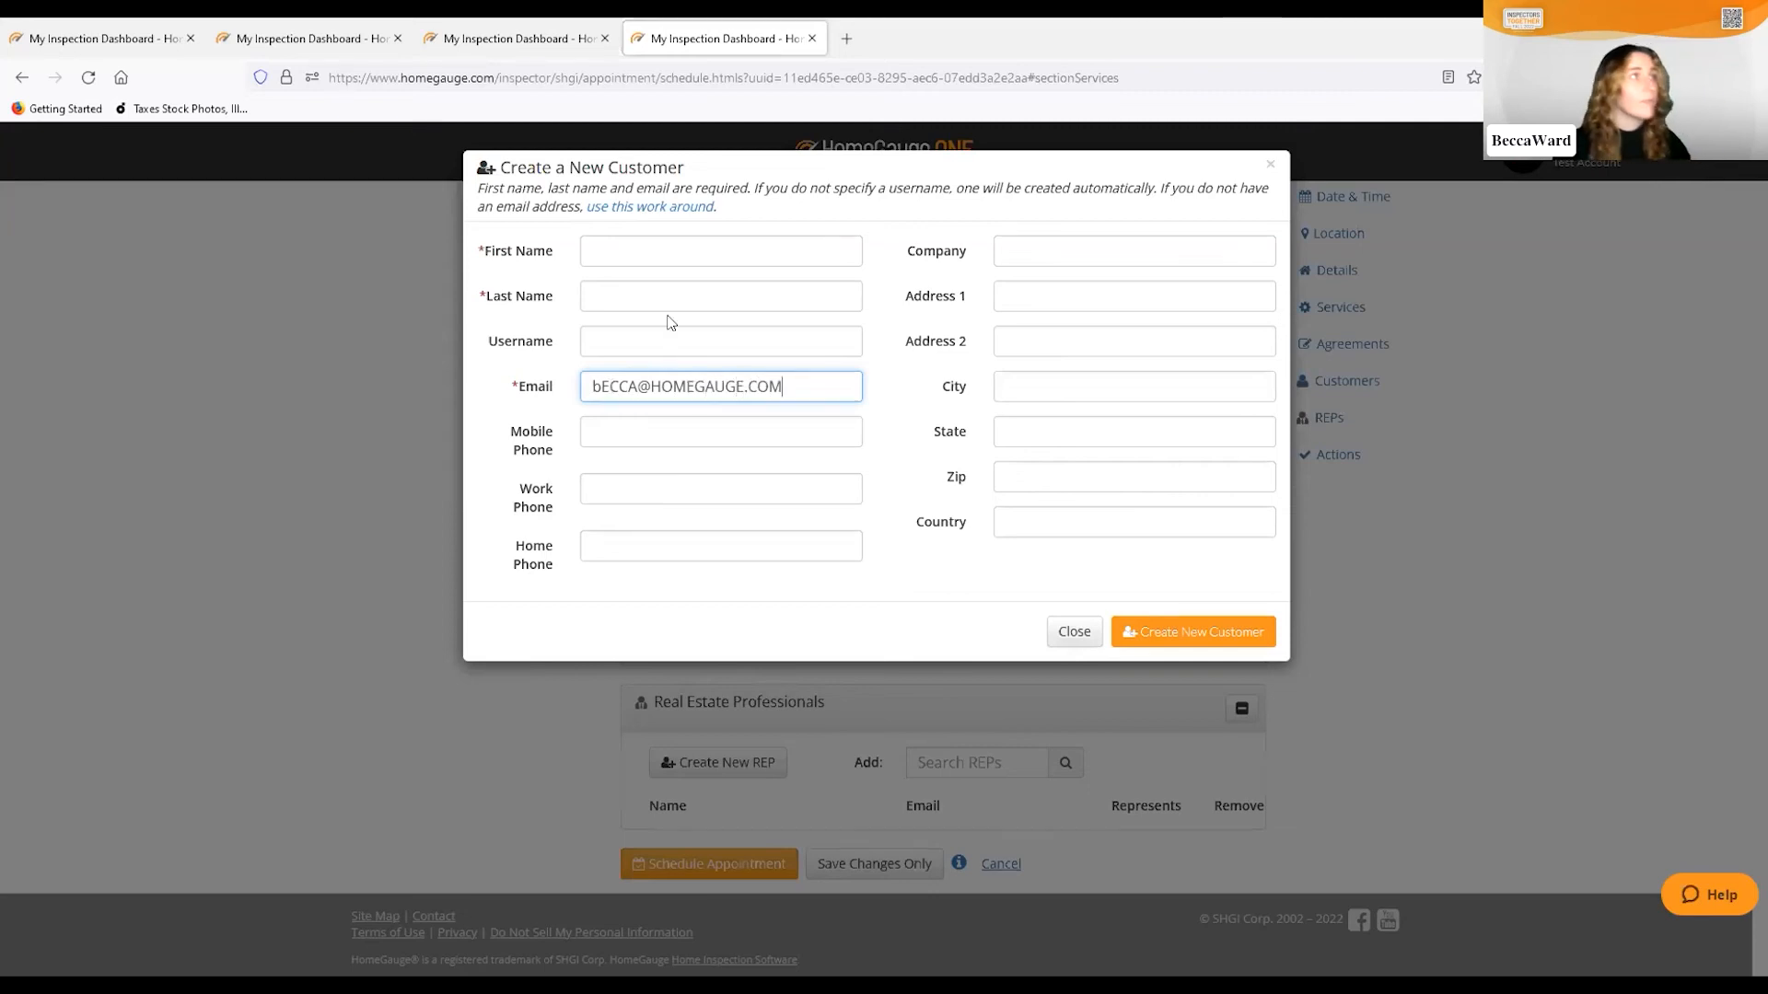
left_click(613, 334)
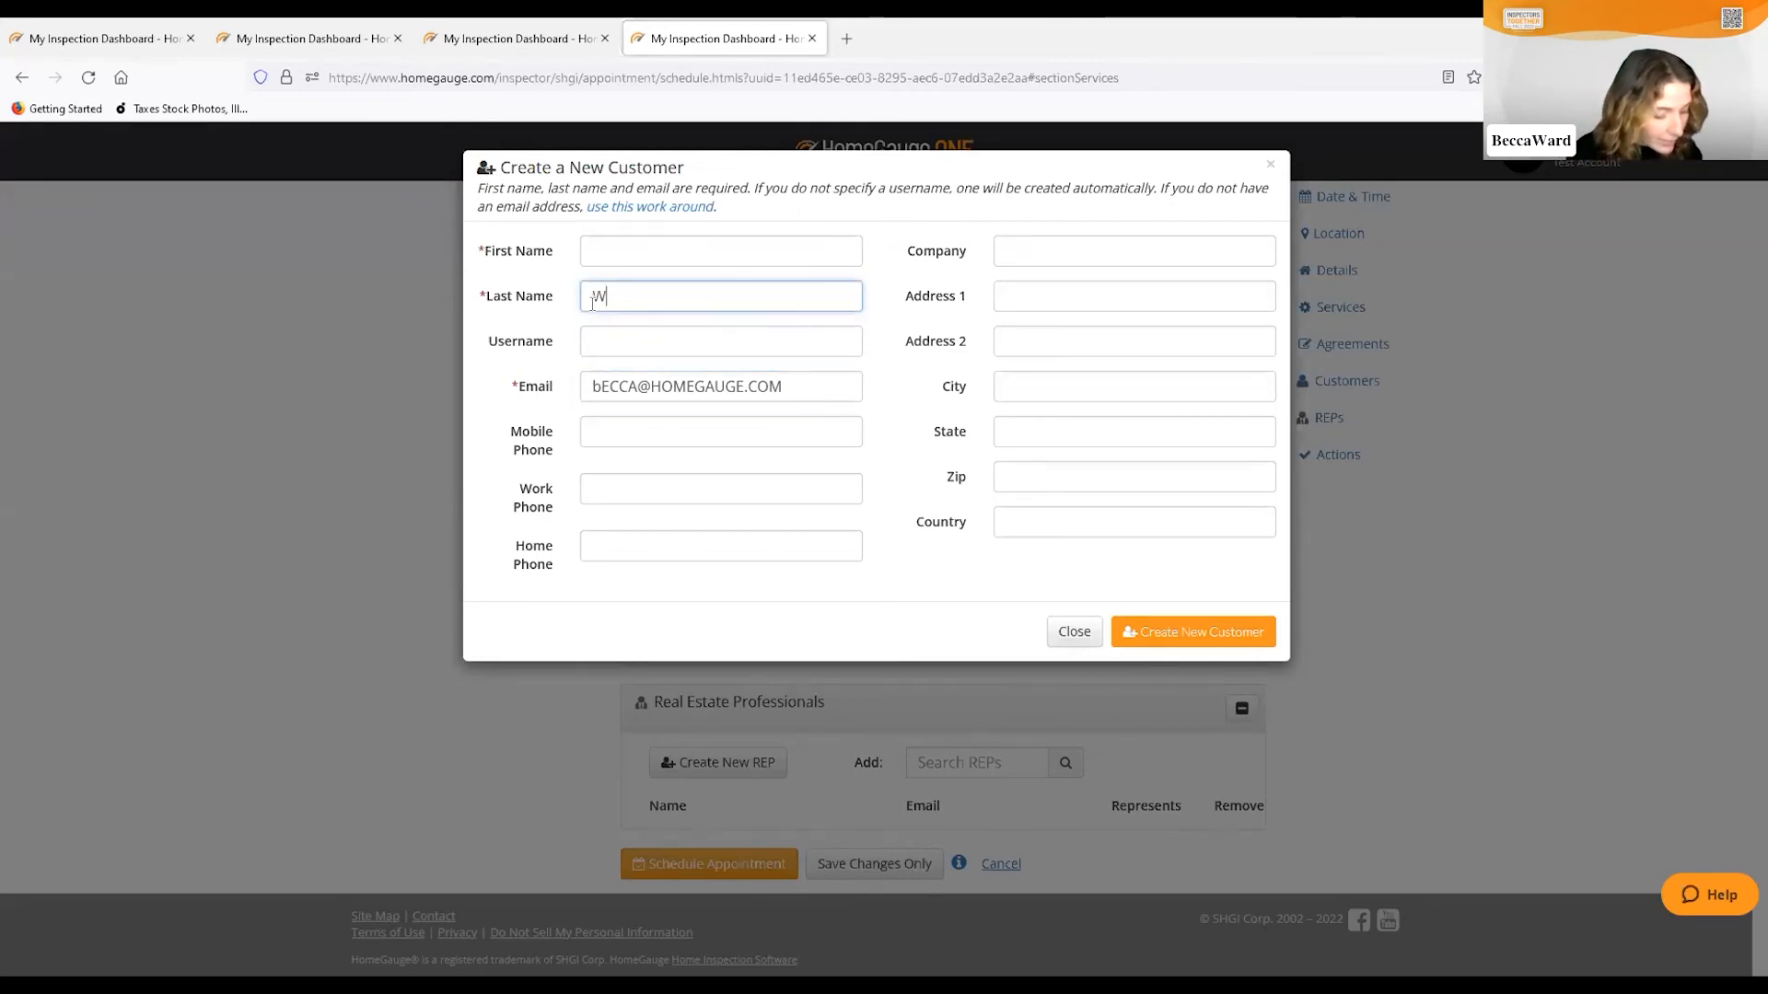
type("ard")
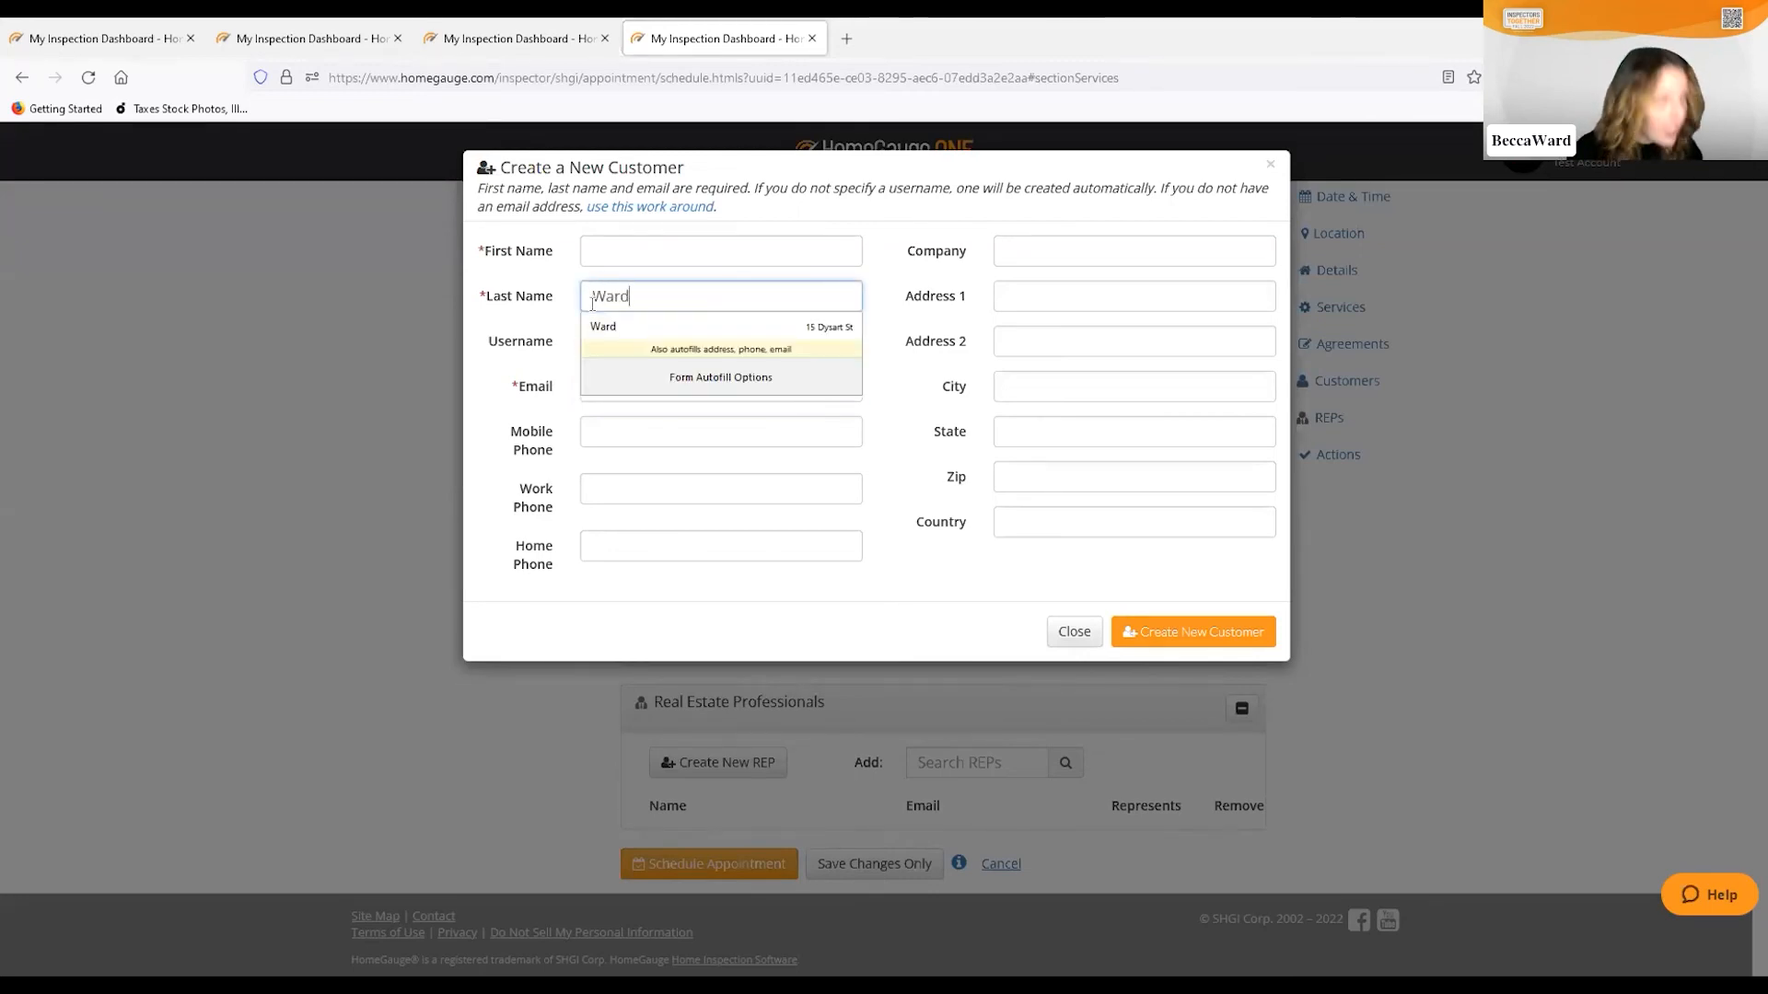
left_click(892, 394)
left_click(1179, 635)
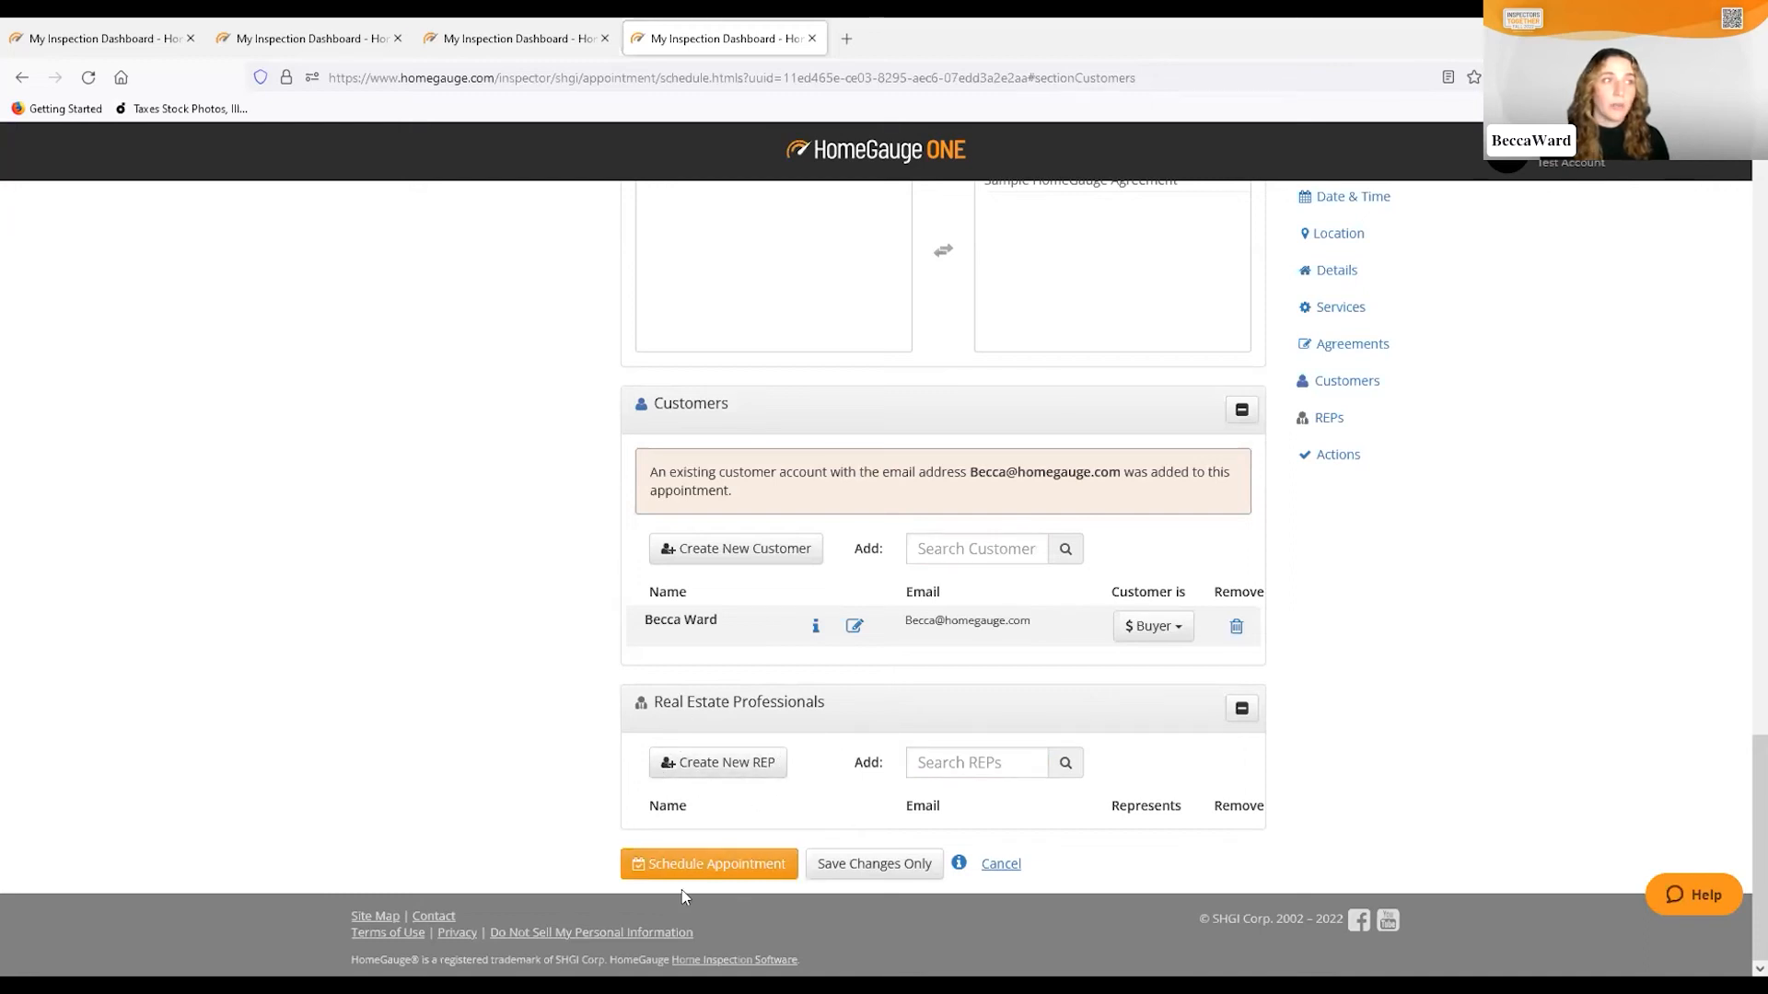
left_click(704, 870)
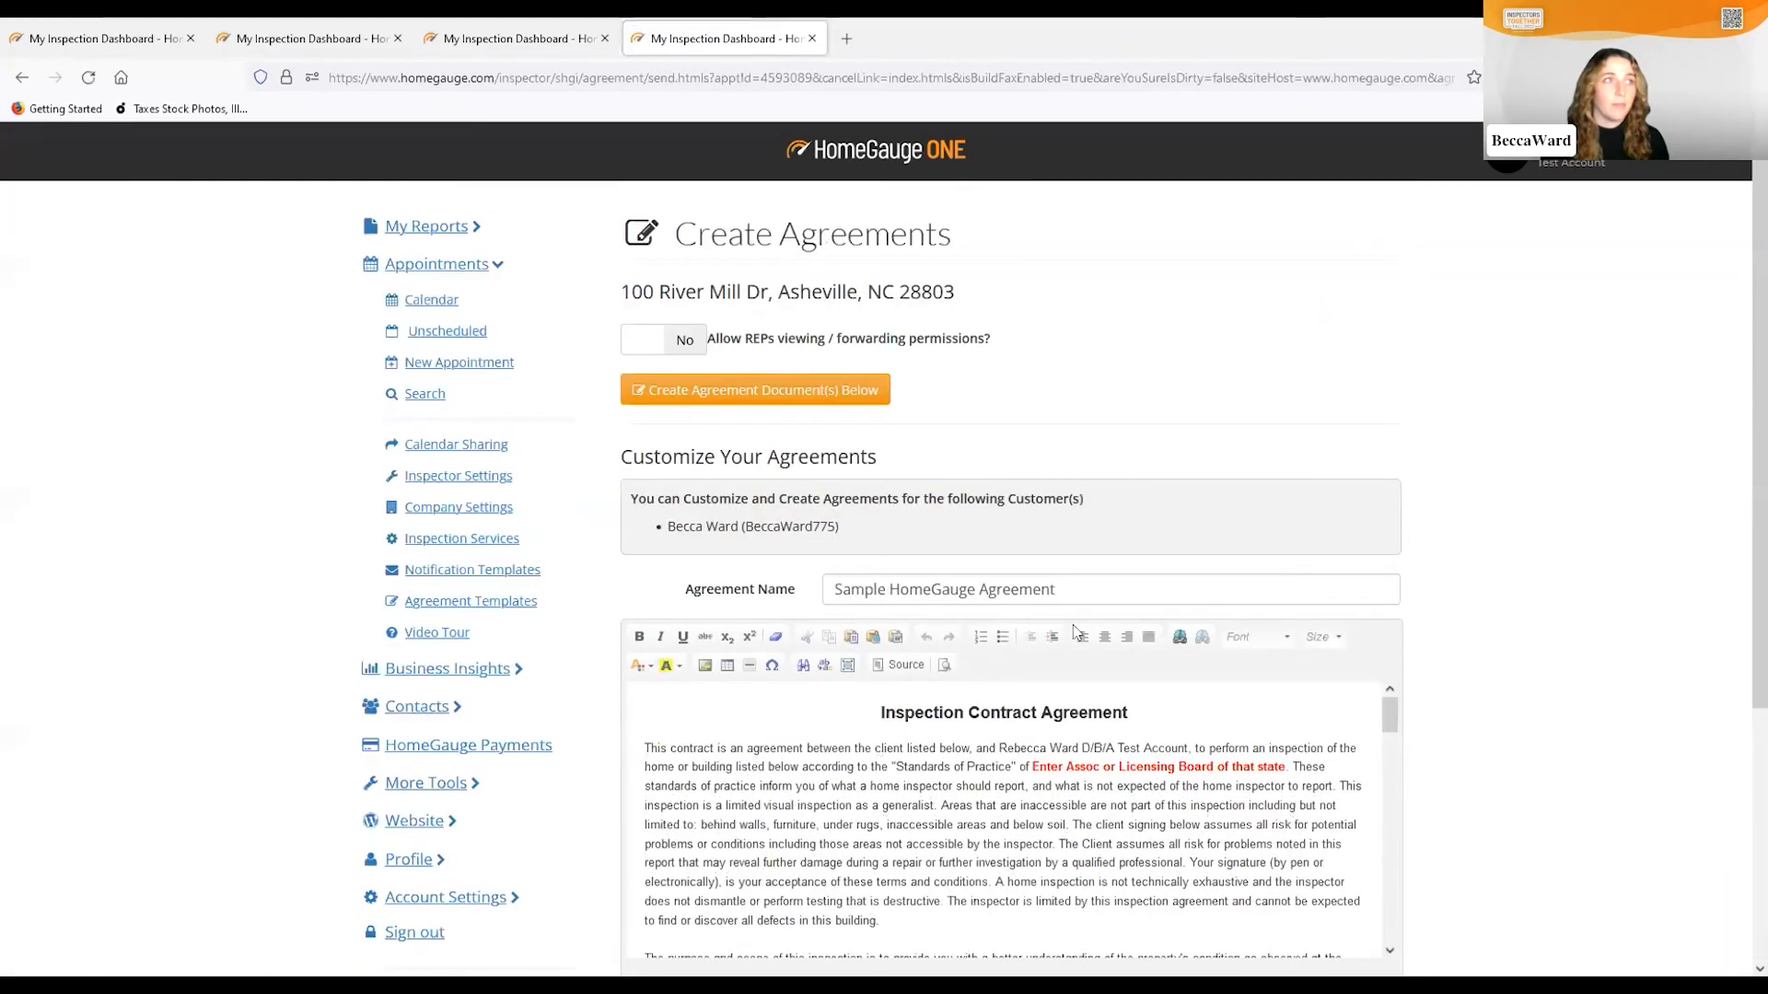
Create the Sample HomeGauge Agreement document, then send the scheduling e-mails to all parties
scroll(1445, 513, "down", 2)
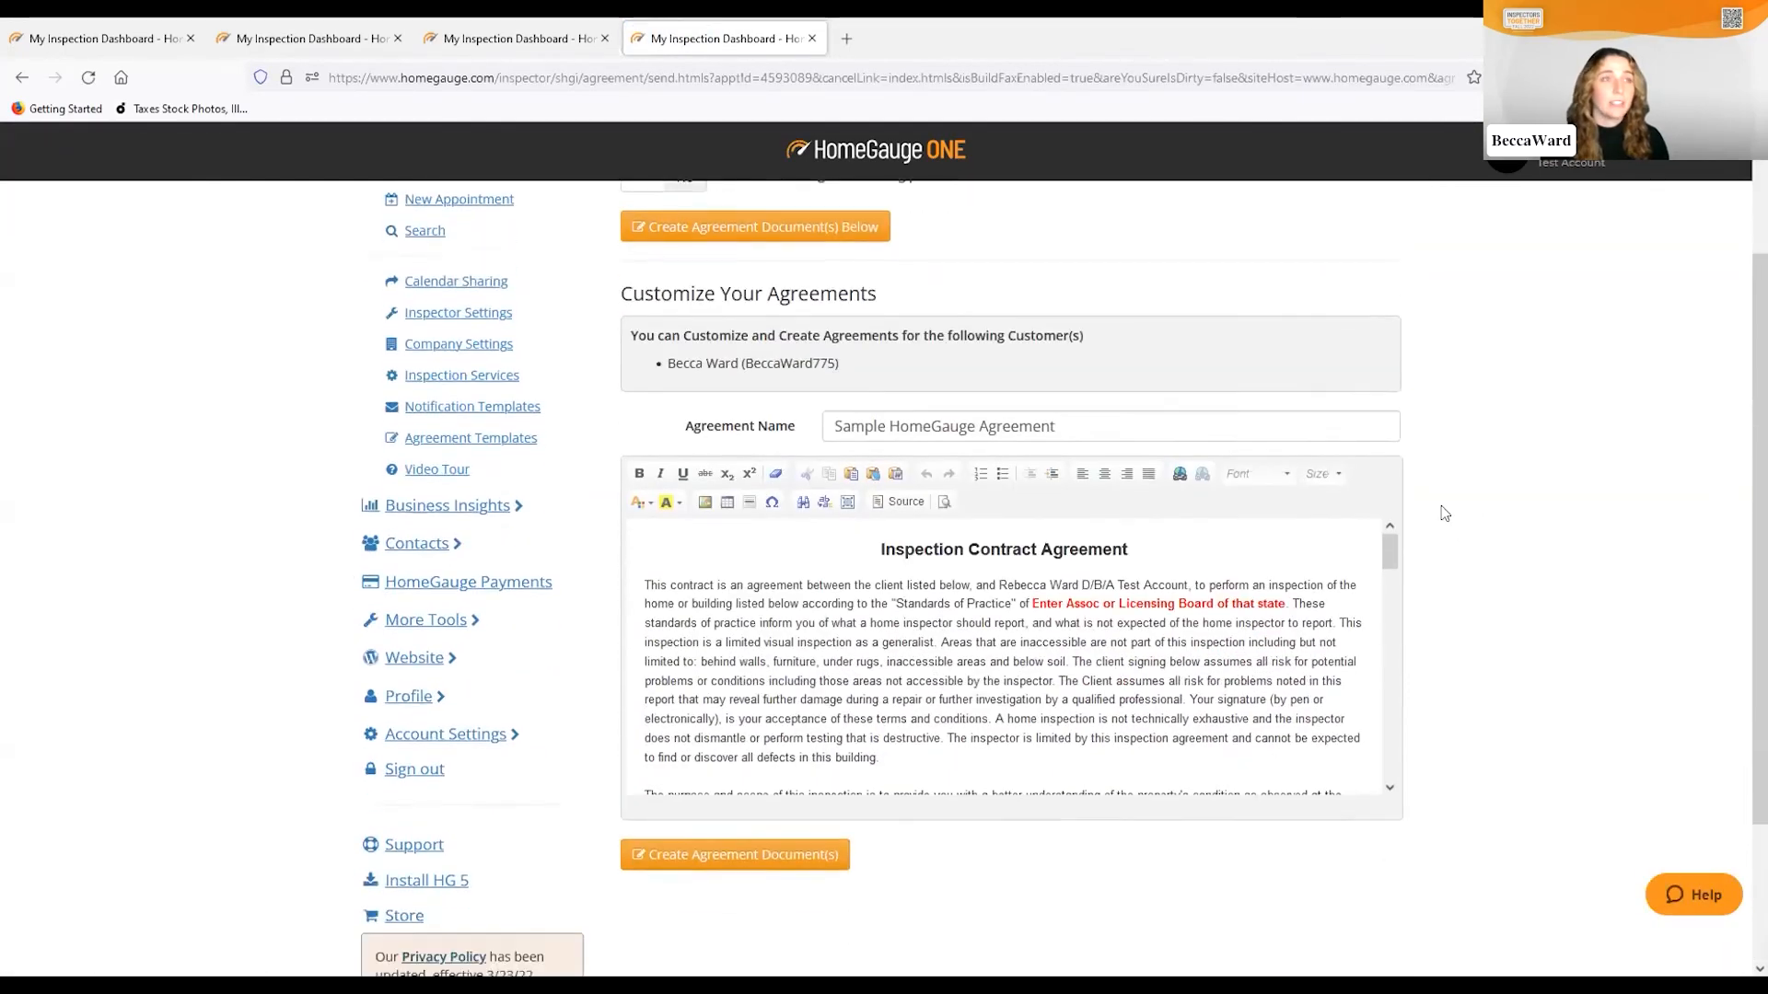
scroll(1148, 579, "down", 2)
scroll(1146, 602, "up", 2)
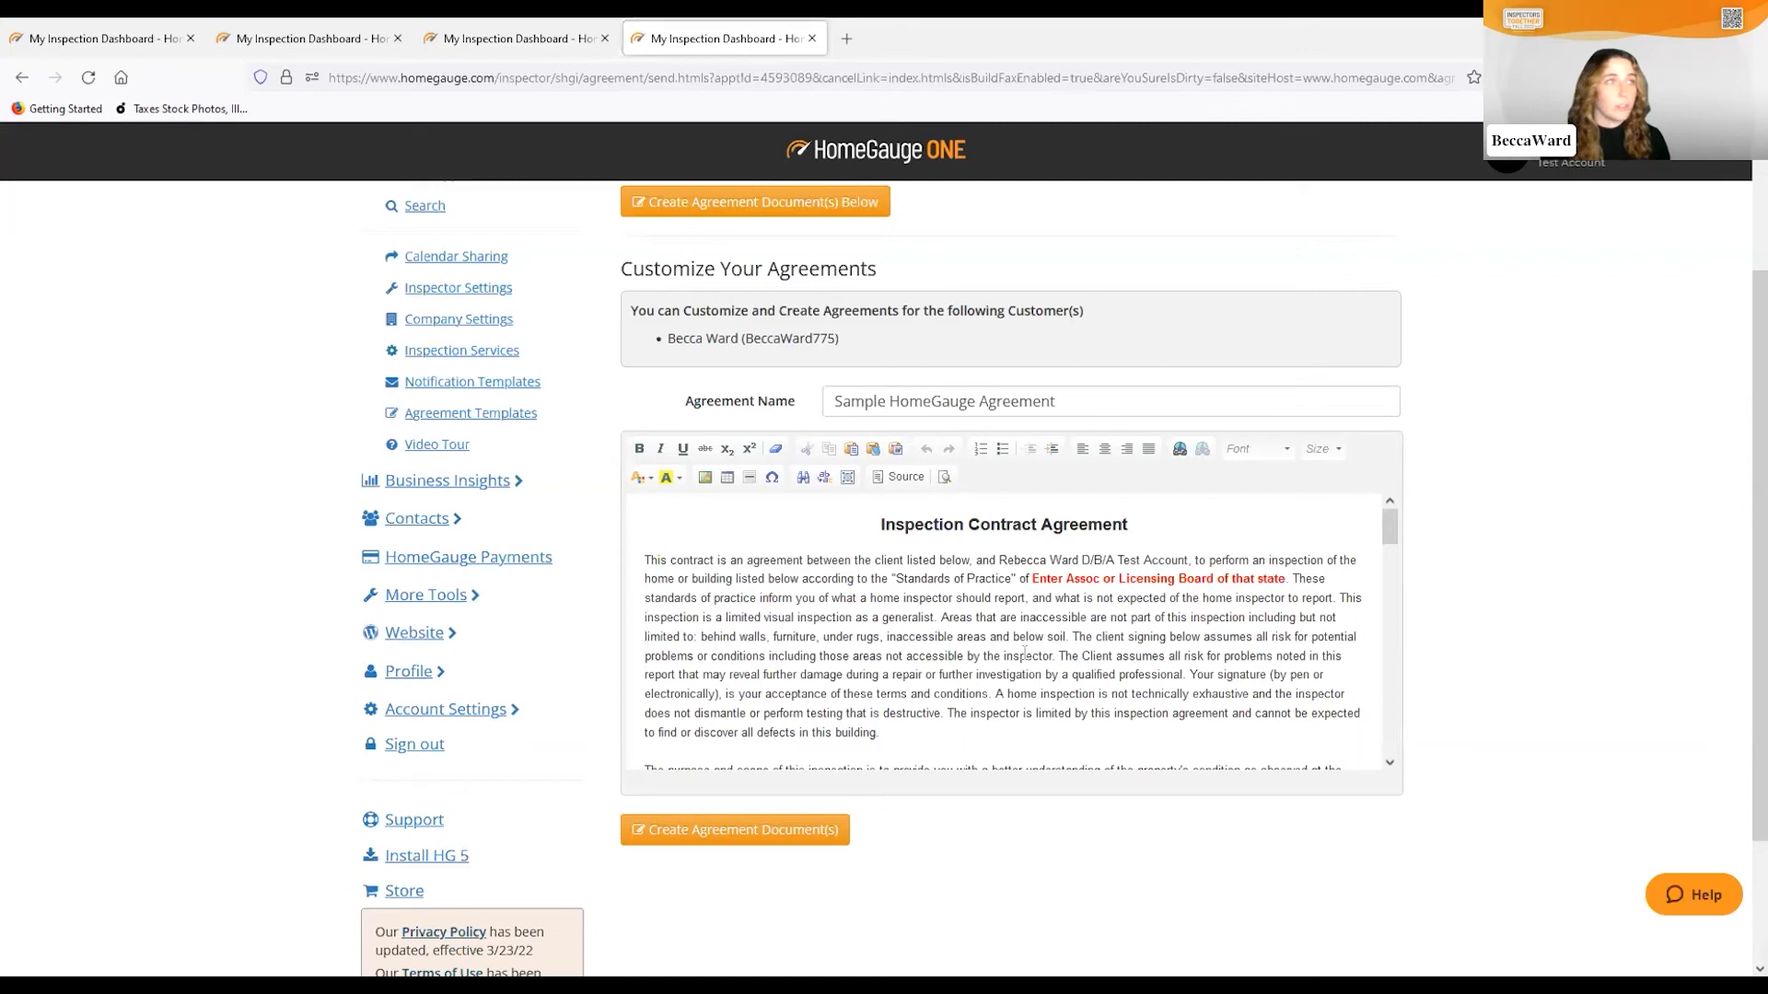
scroll(1024, 654, "up", 2)
scroll(1009, 660, "down", 1)
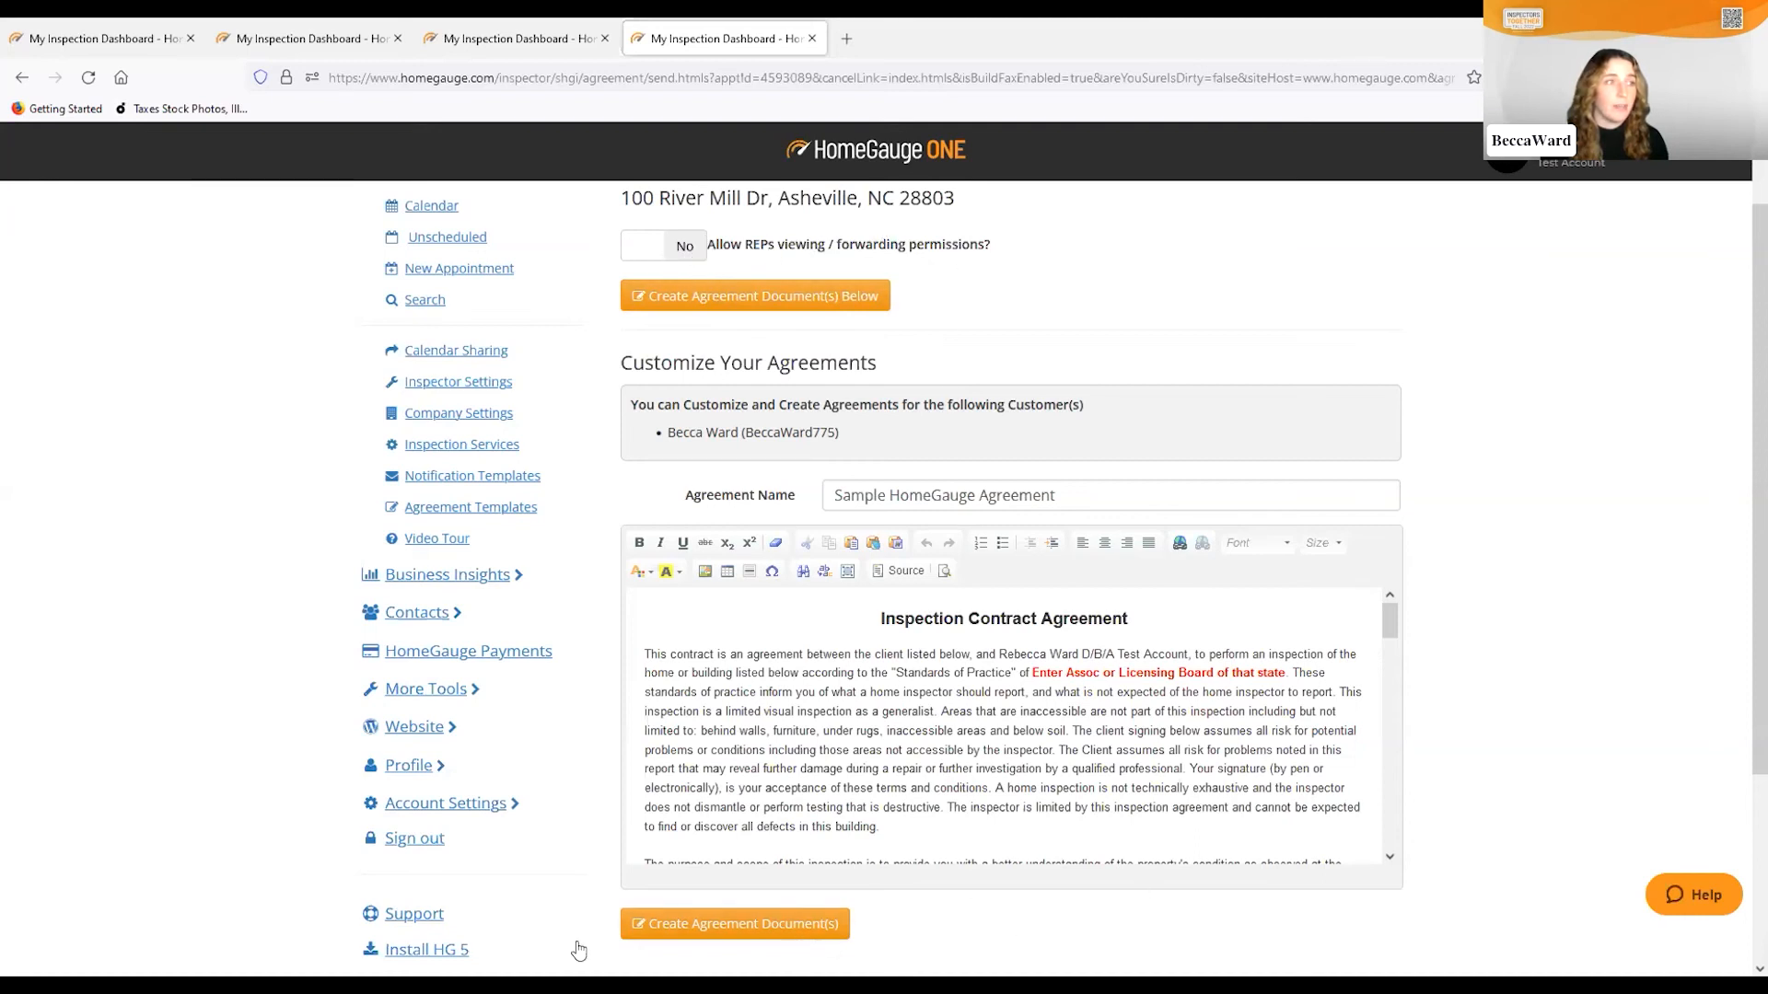
left_click(677, 926)
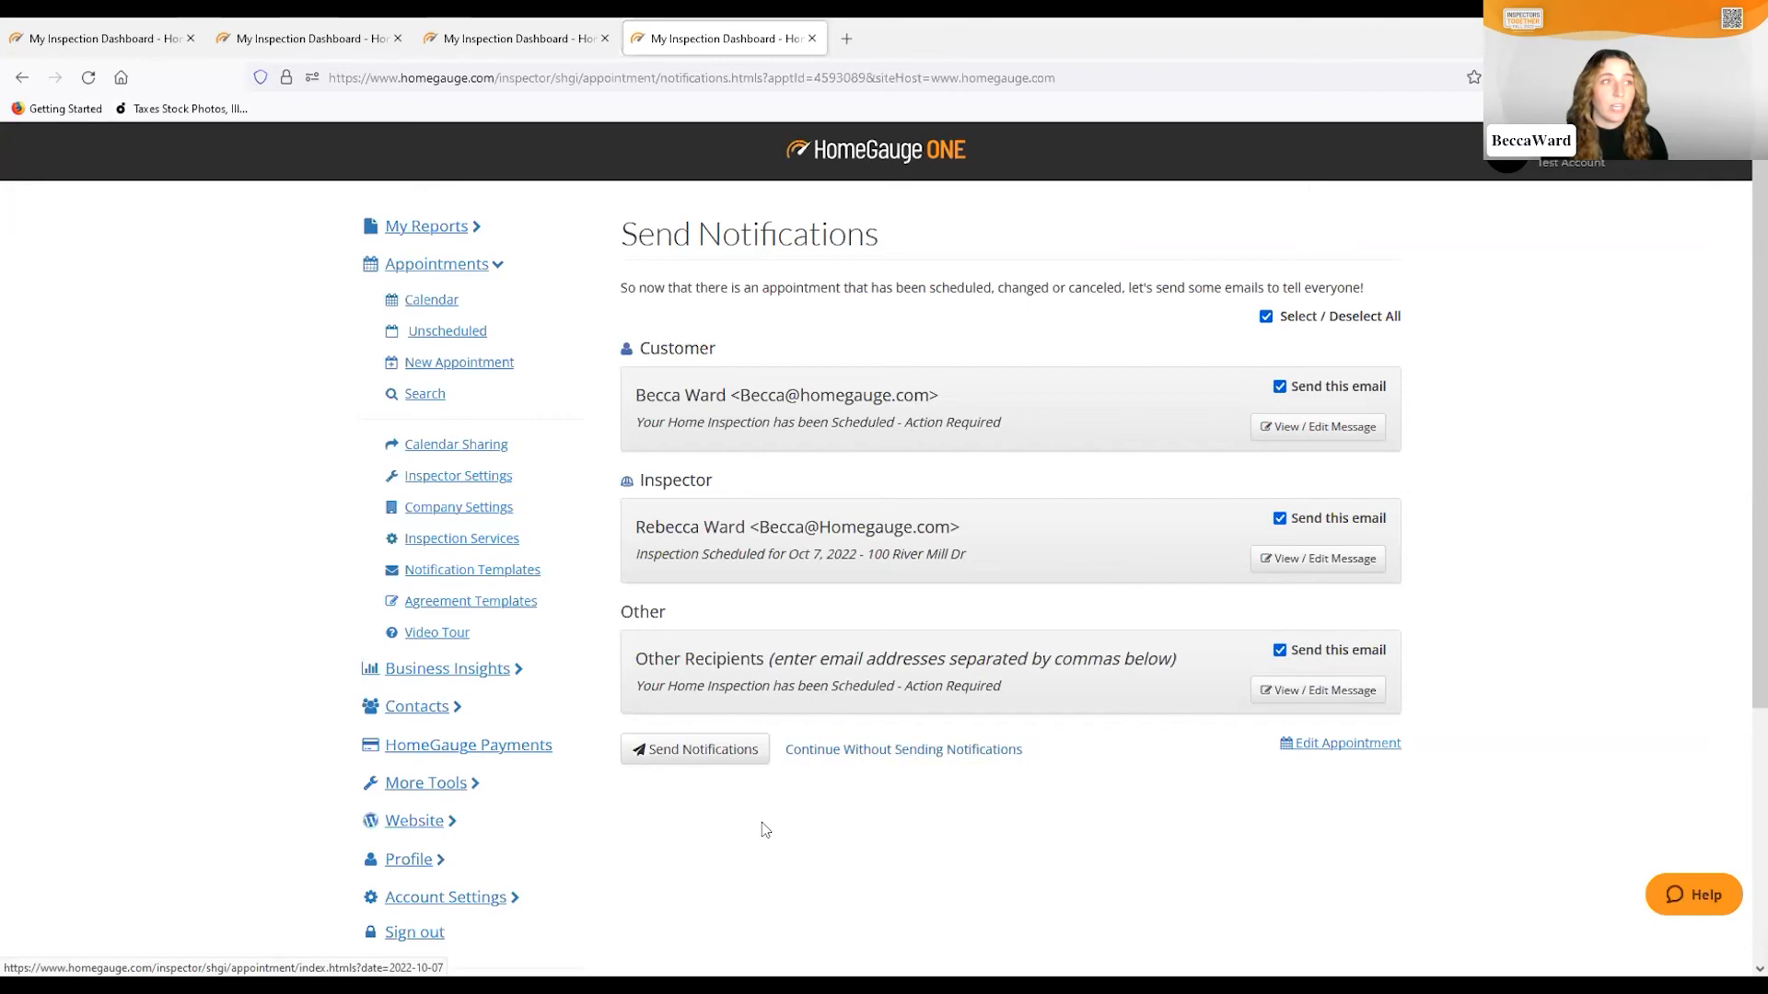
left_click(692, 751)
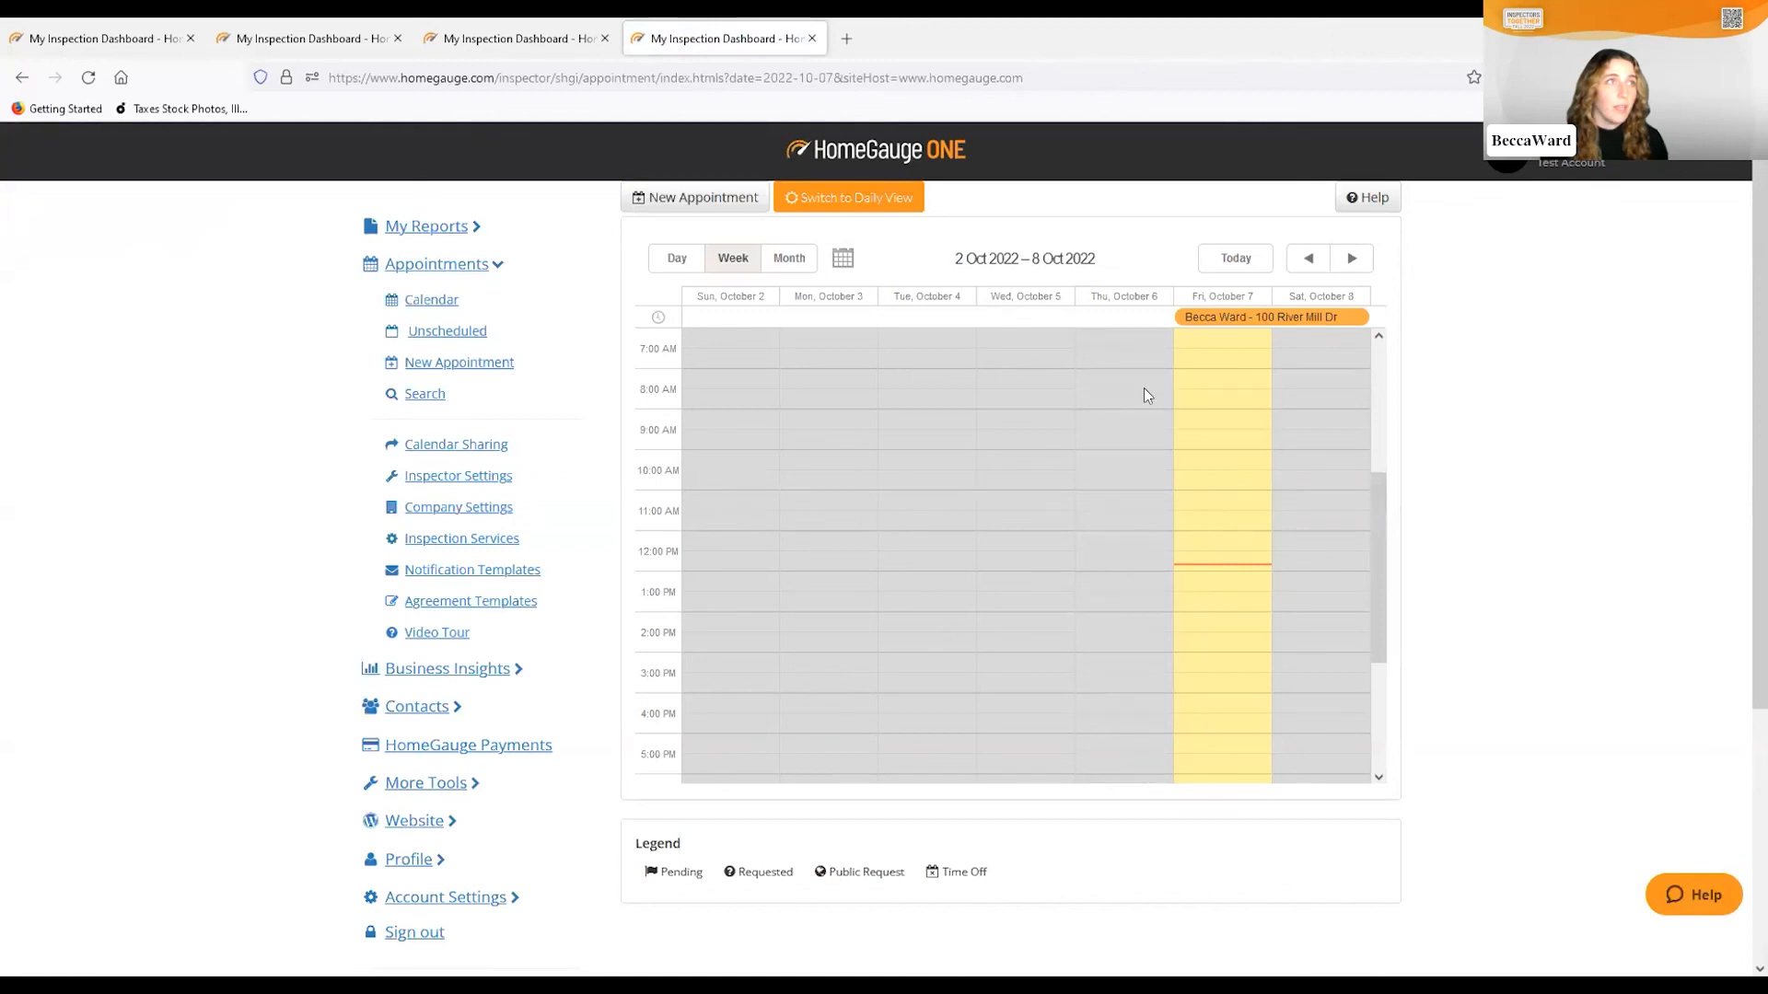
Open Appointments › Notification Templates to show the customer's Appointment Scheduled email
mouse_move(1231, 324)
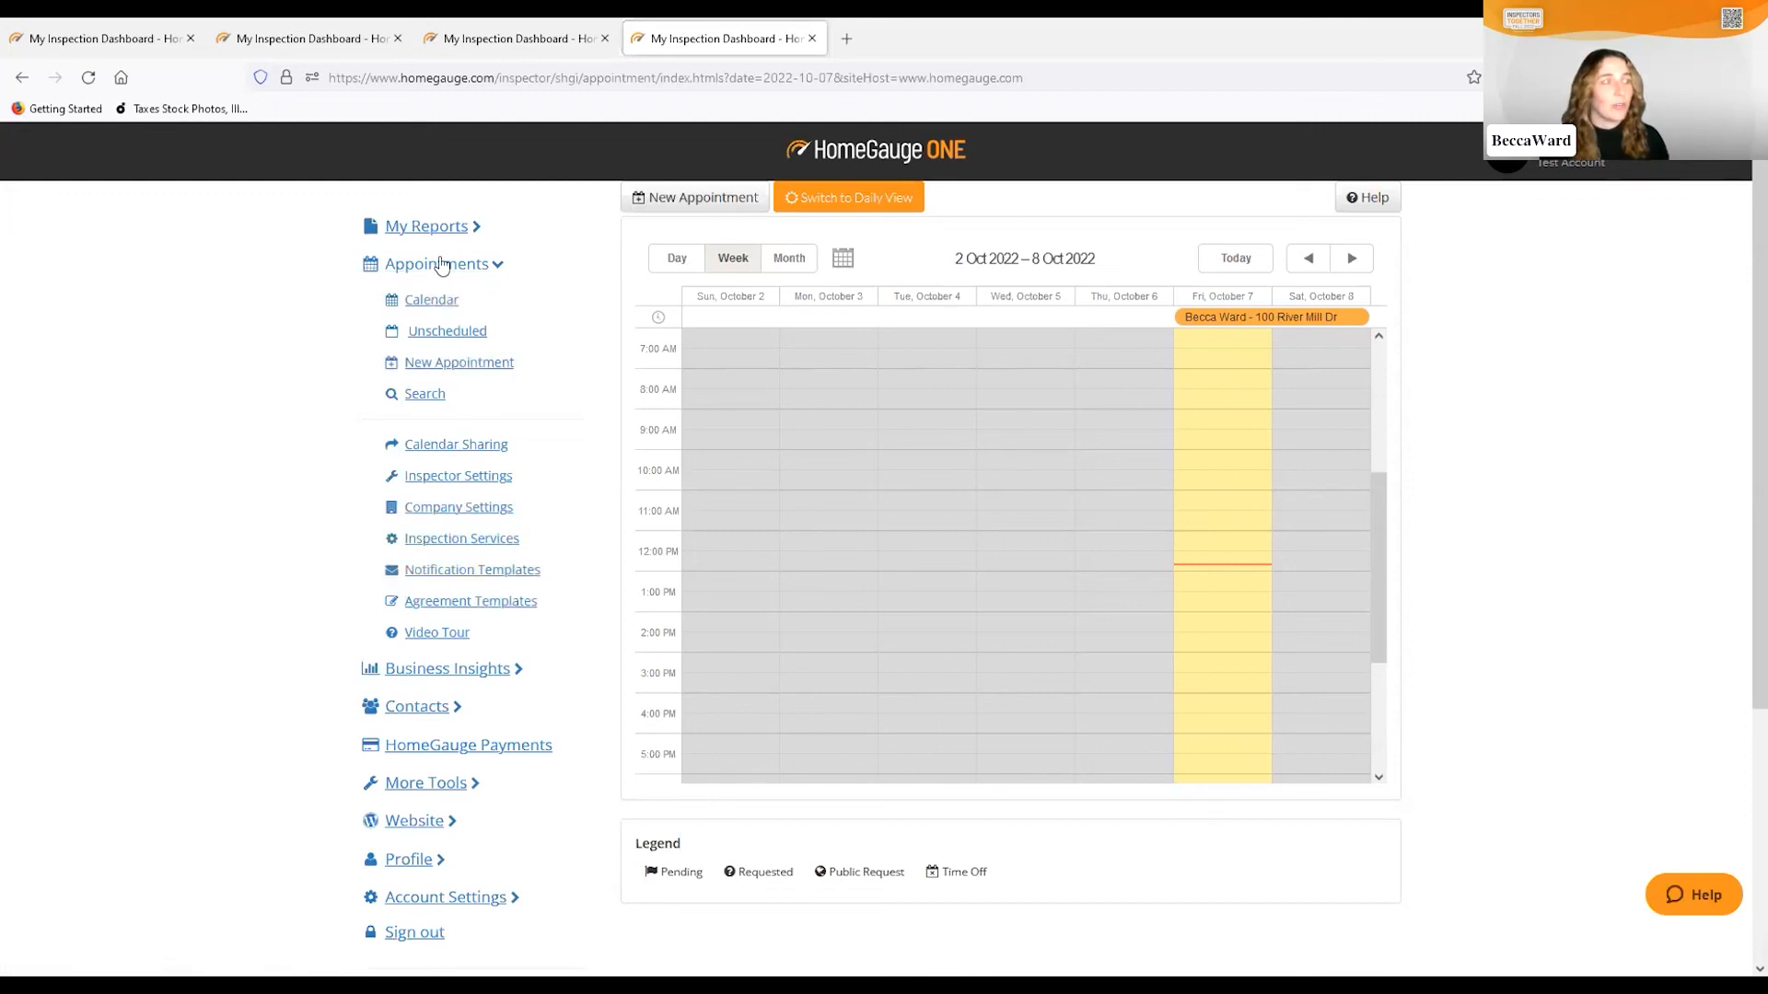
left_click(430, 577)
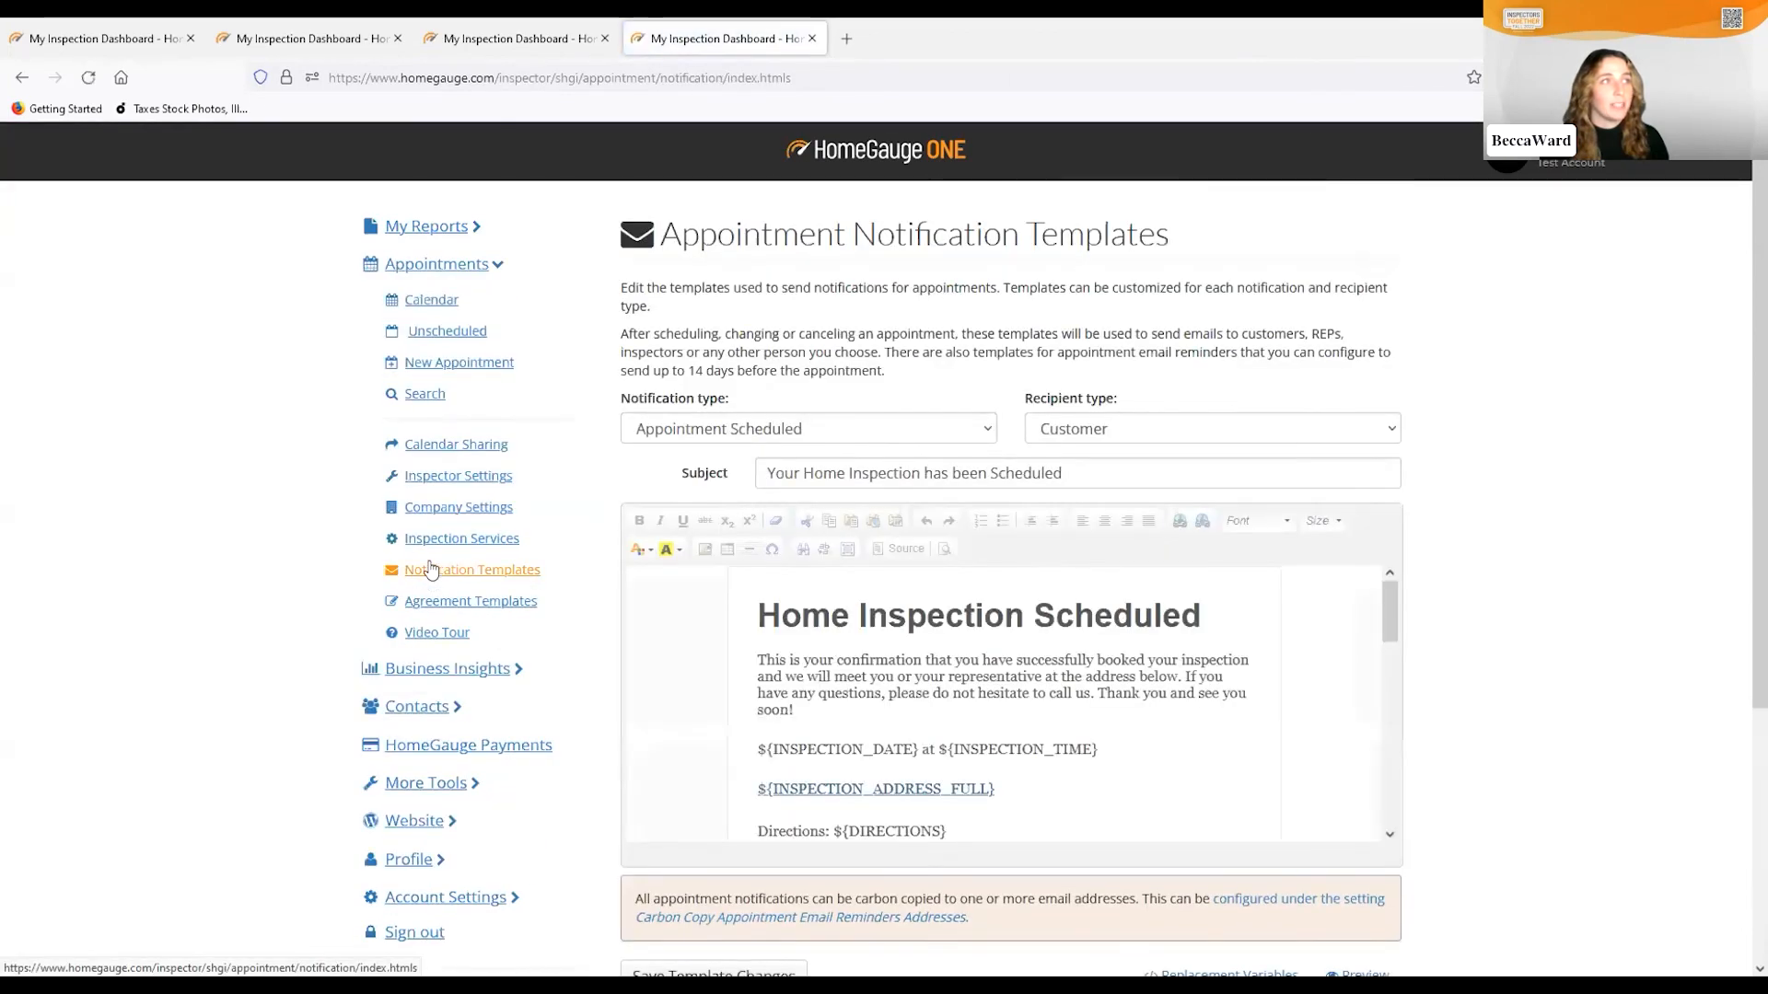
Review the Public Appointment Scheduled template's inspection date and time line, then return to Calendar
left_click(985, 432)
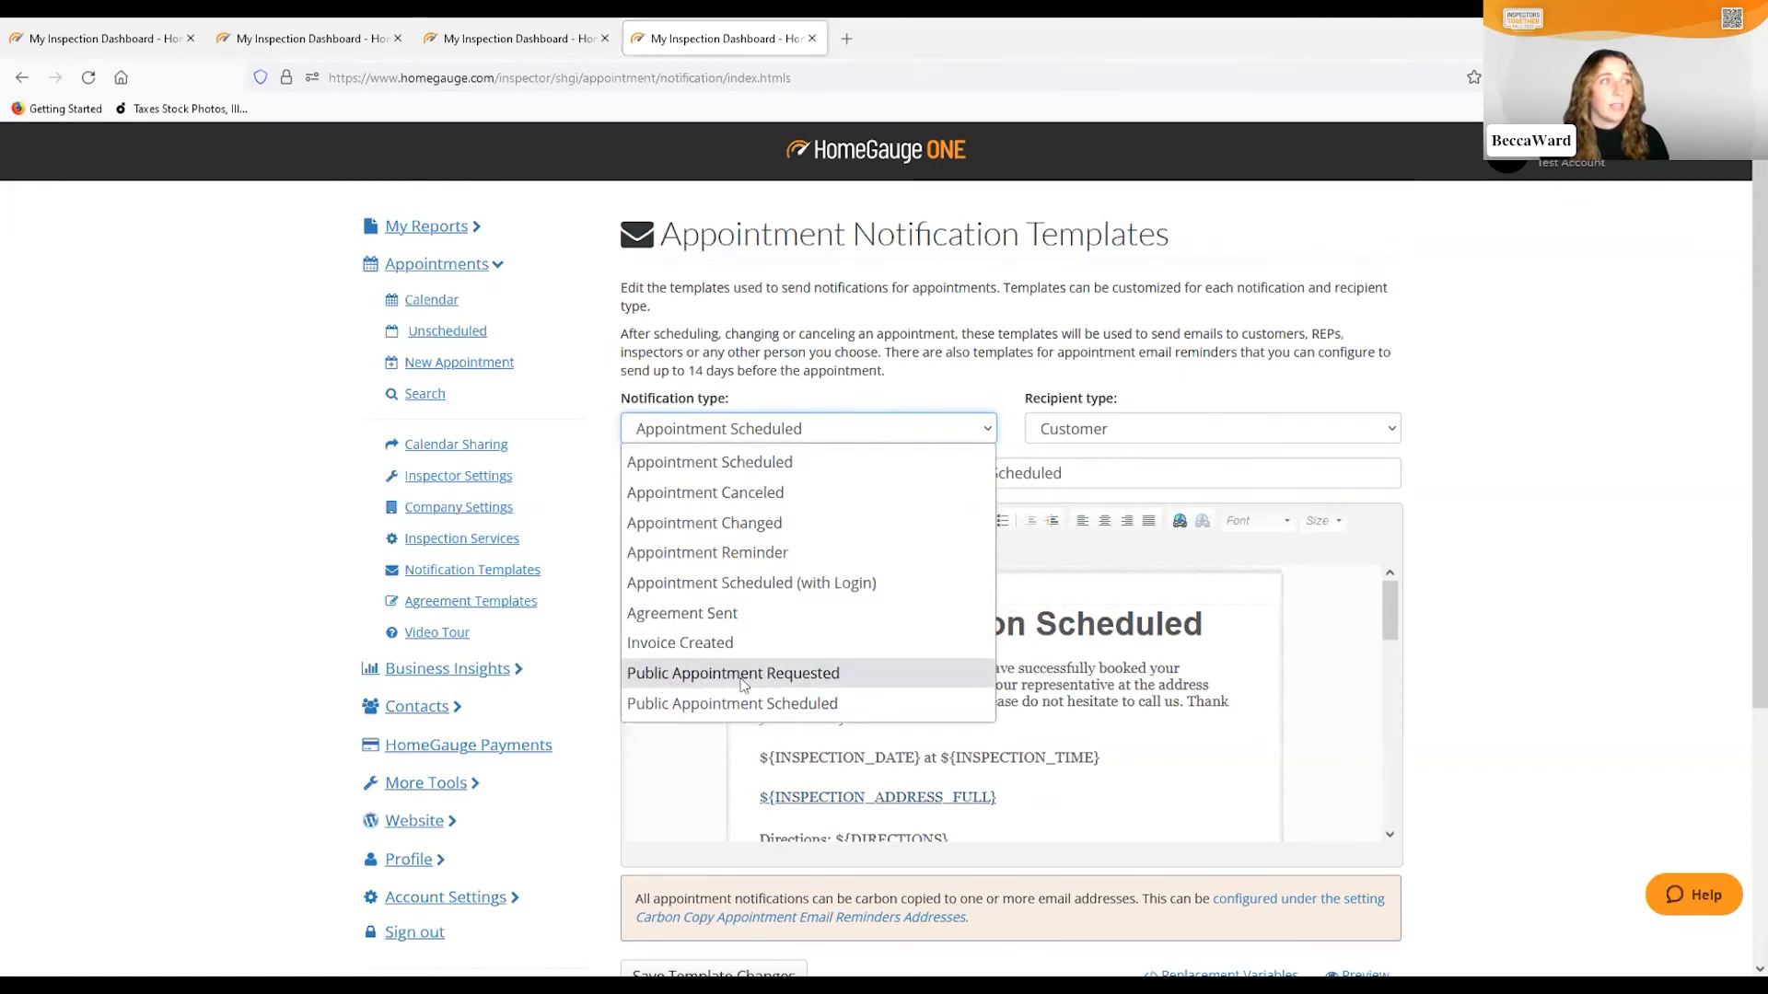
left_click(855, 704)
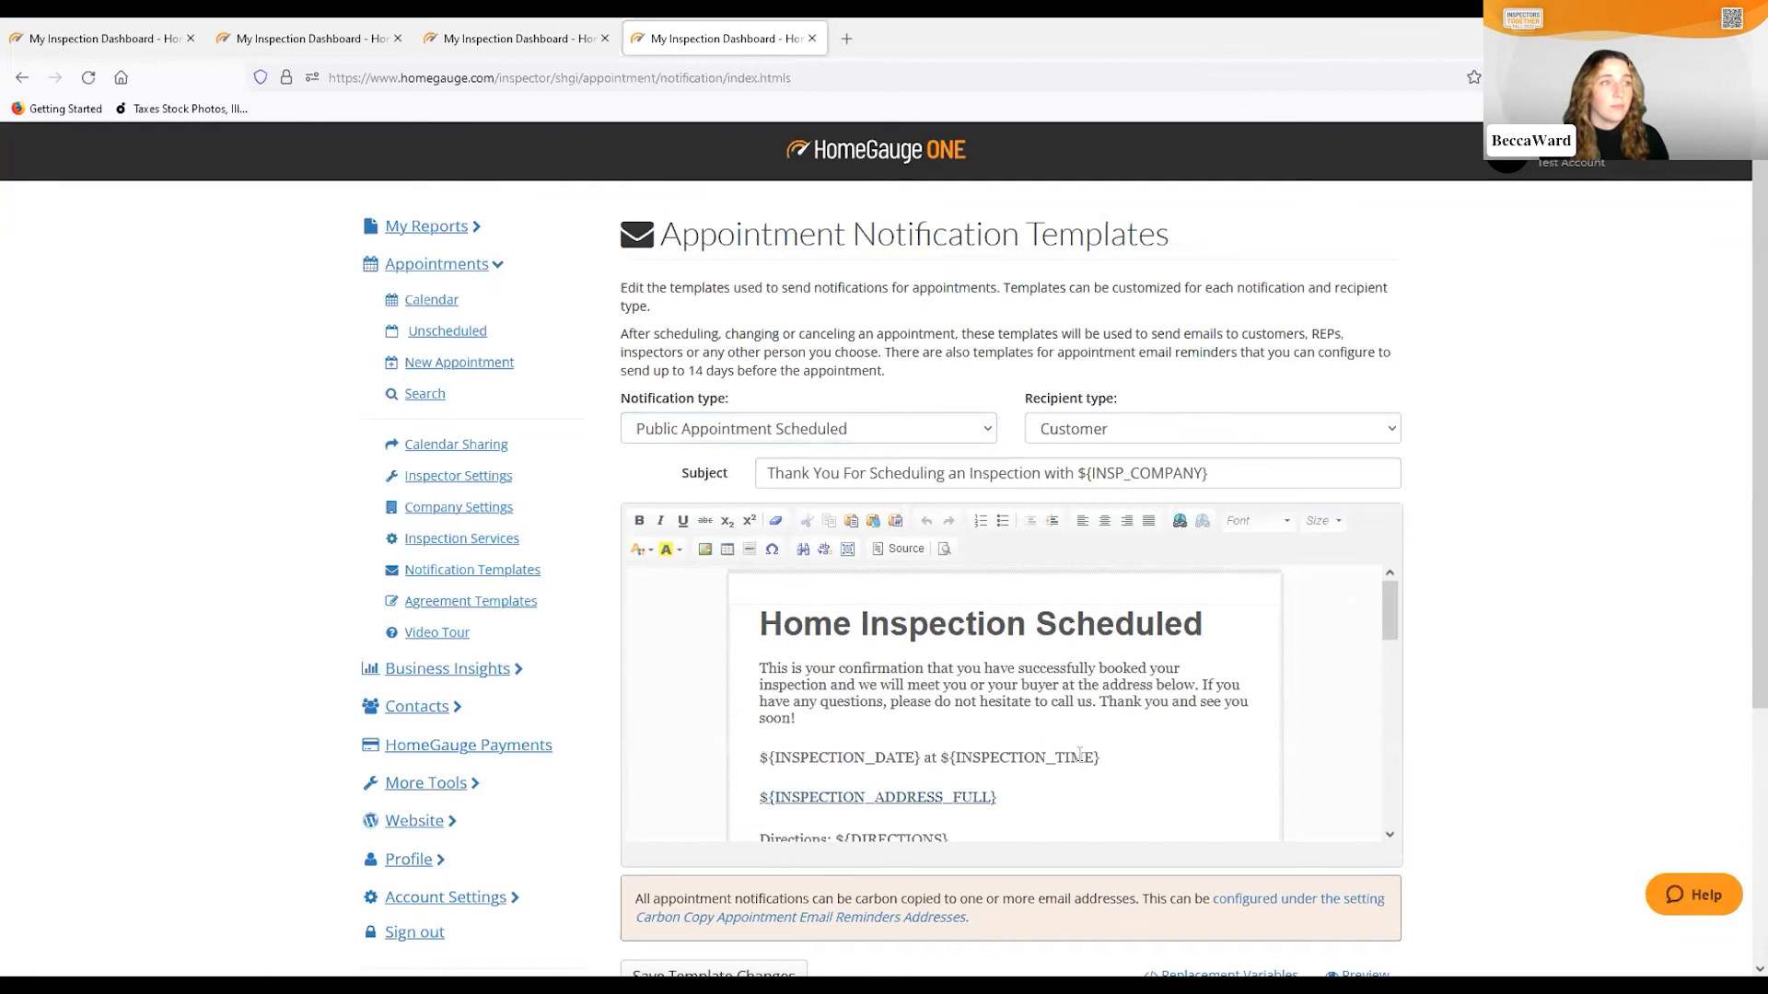
left_click_drag(1104, 755, 758, 757)
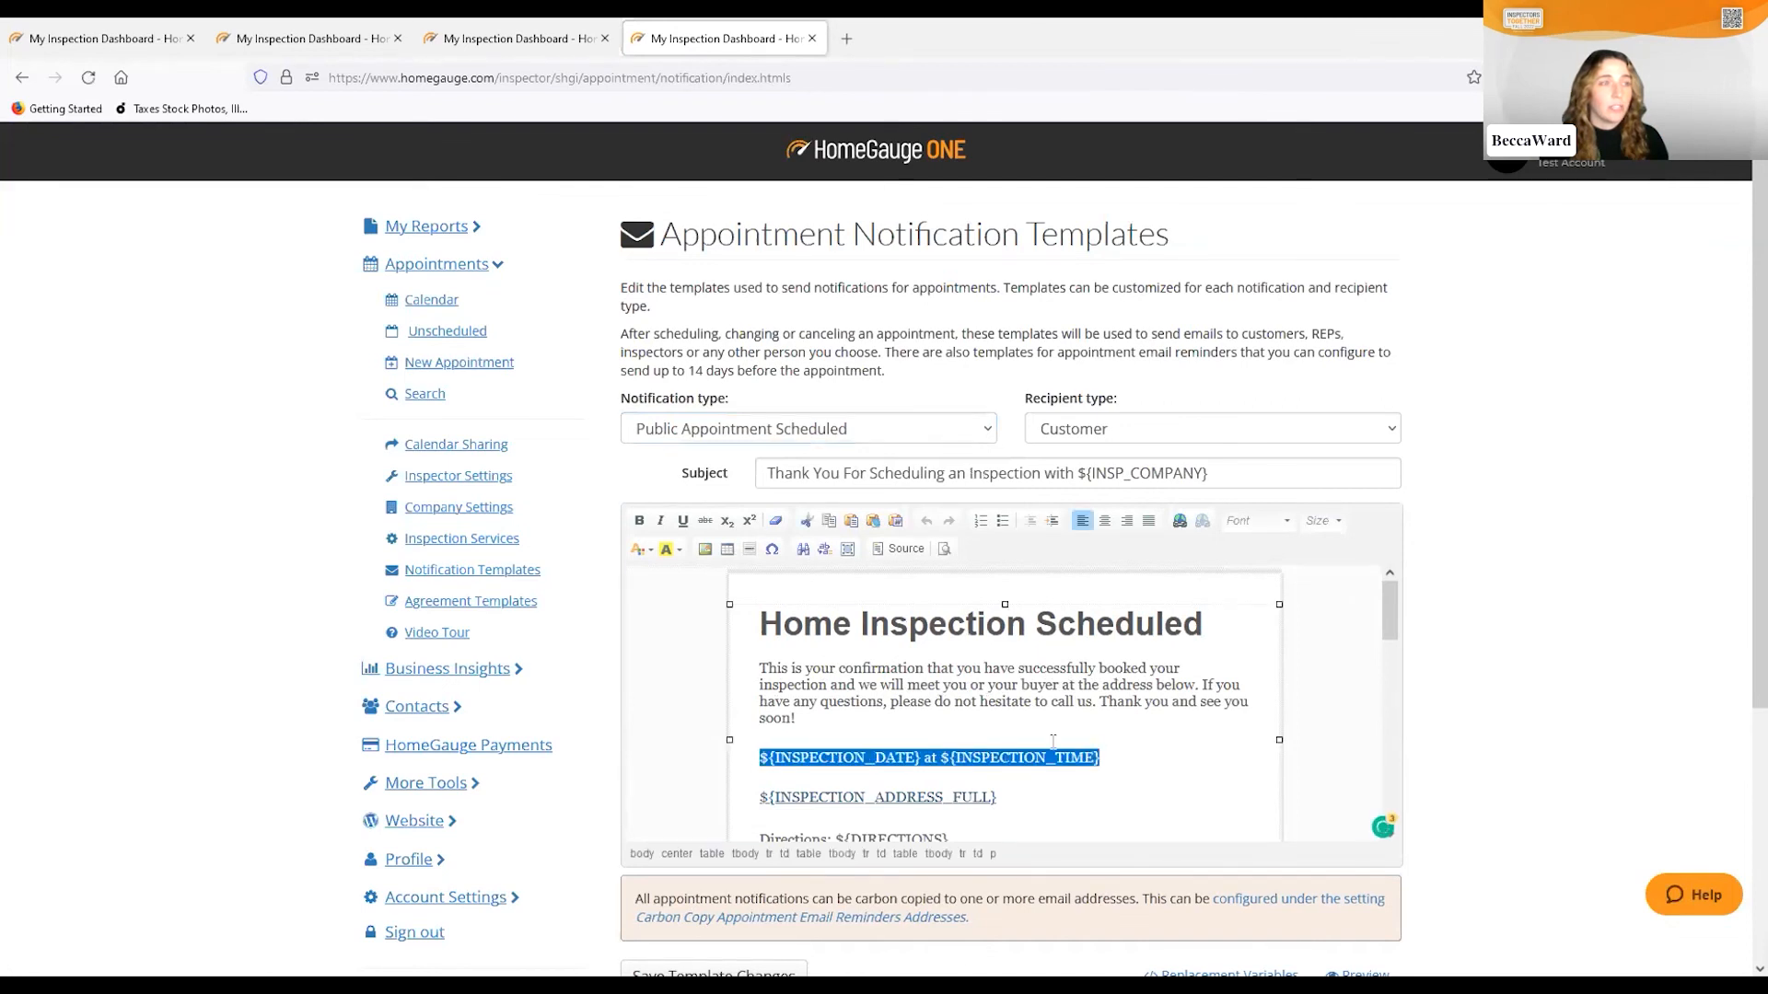
left_click(1164, 759)
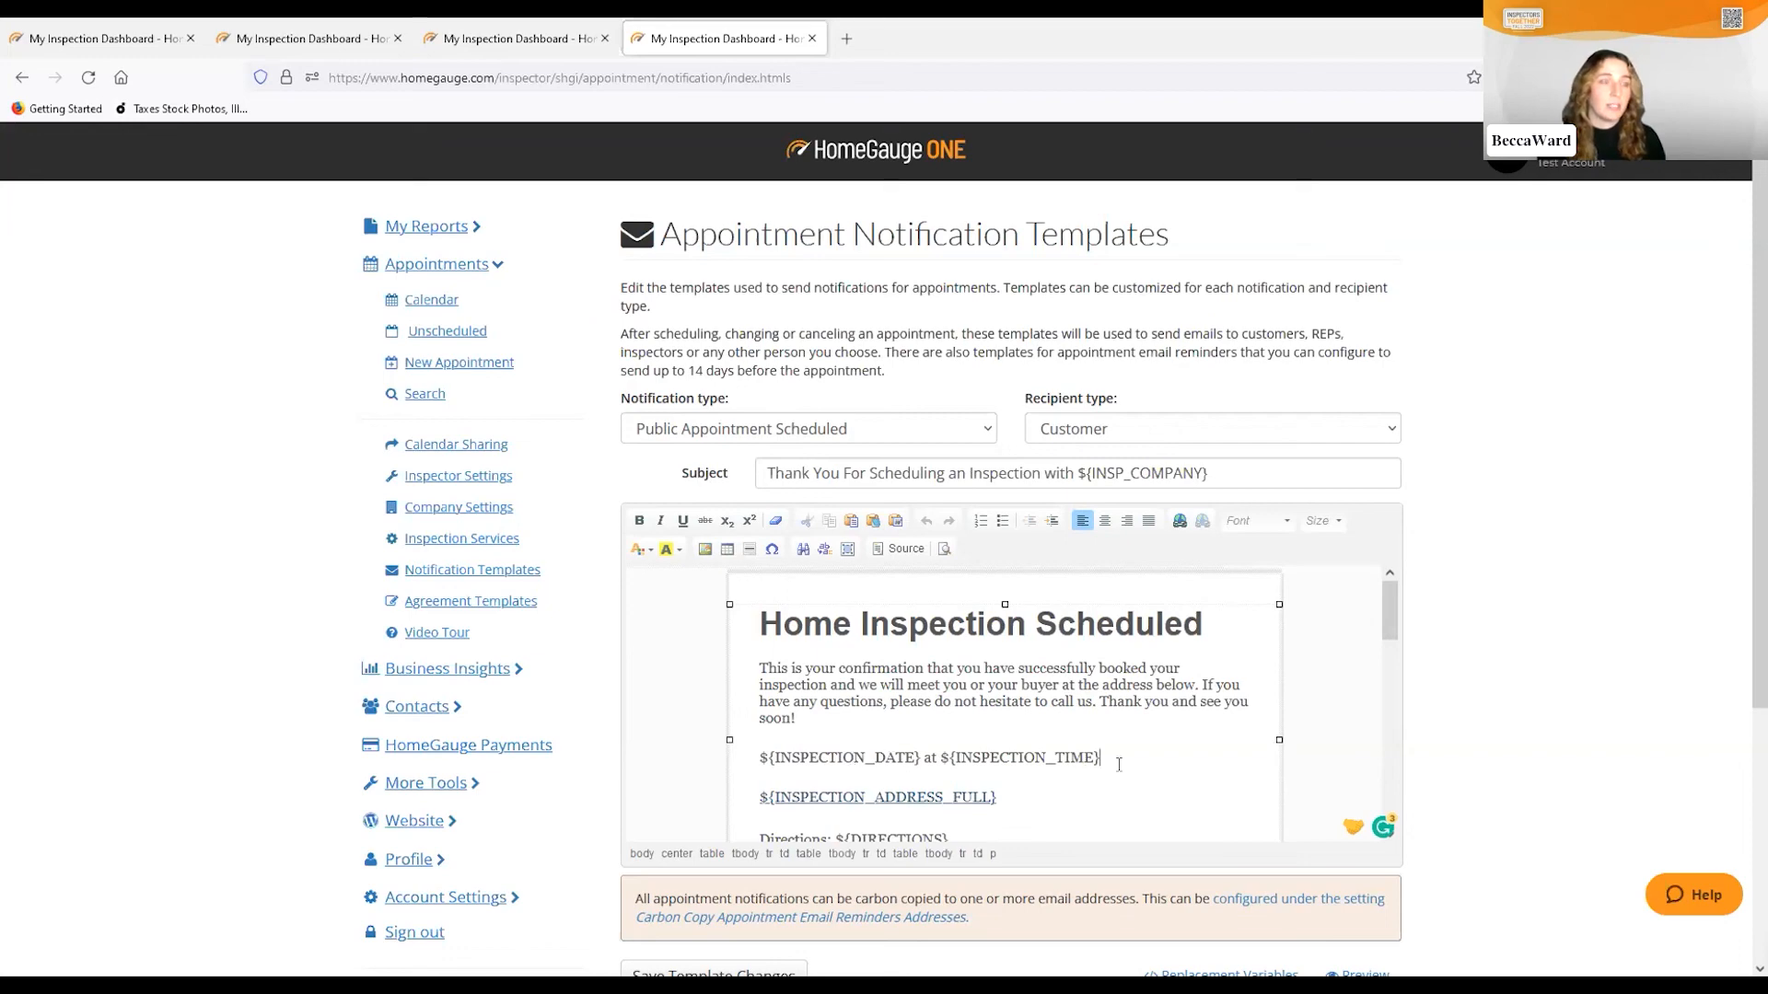
scroll(1168, 756, "down", 2)
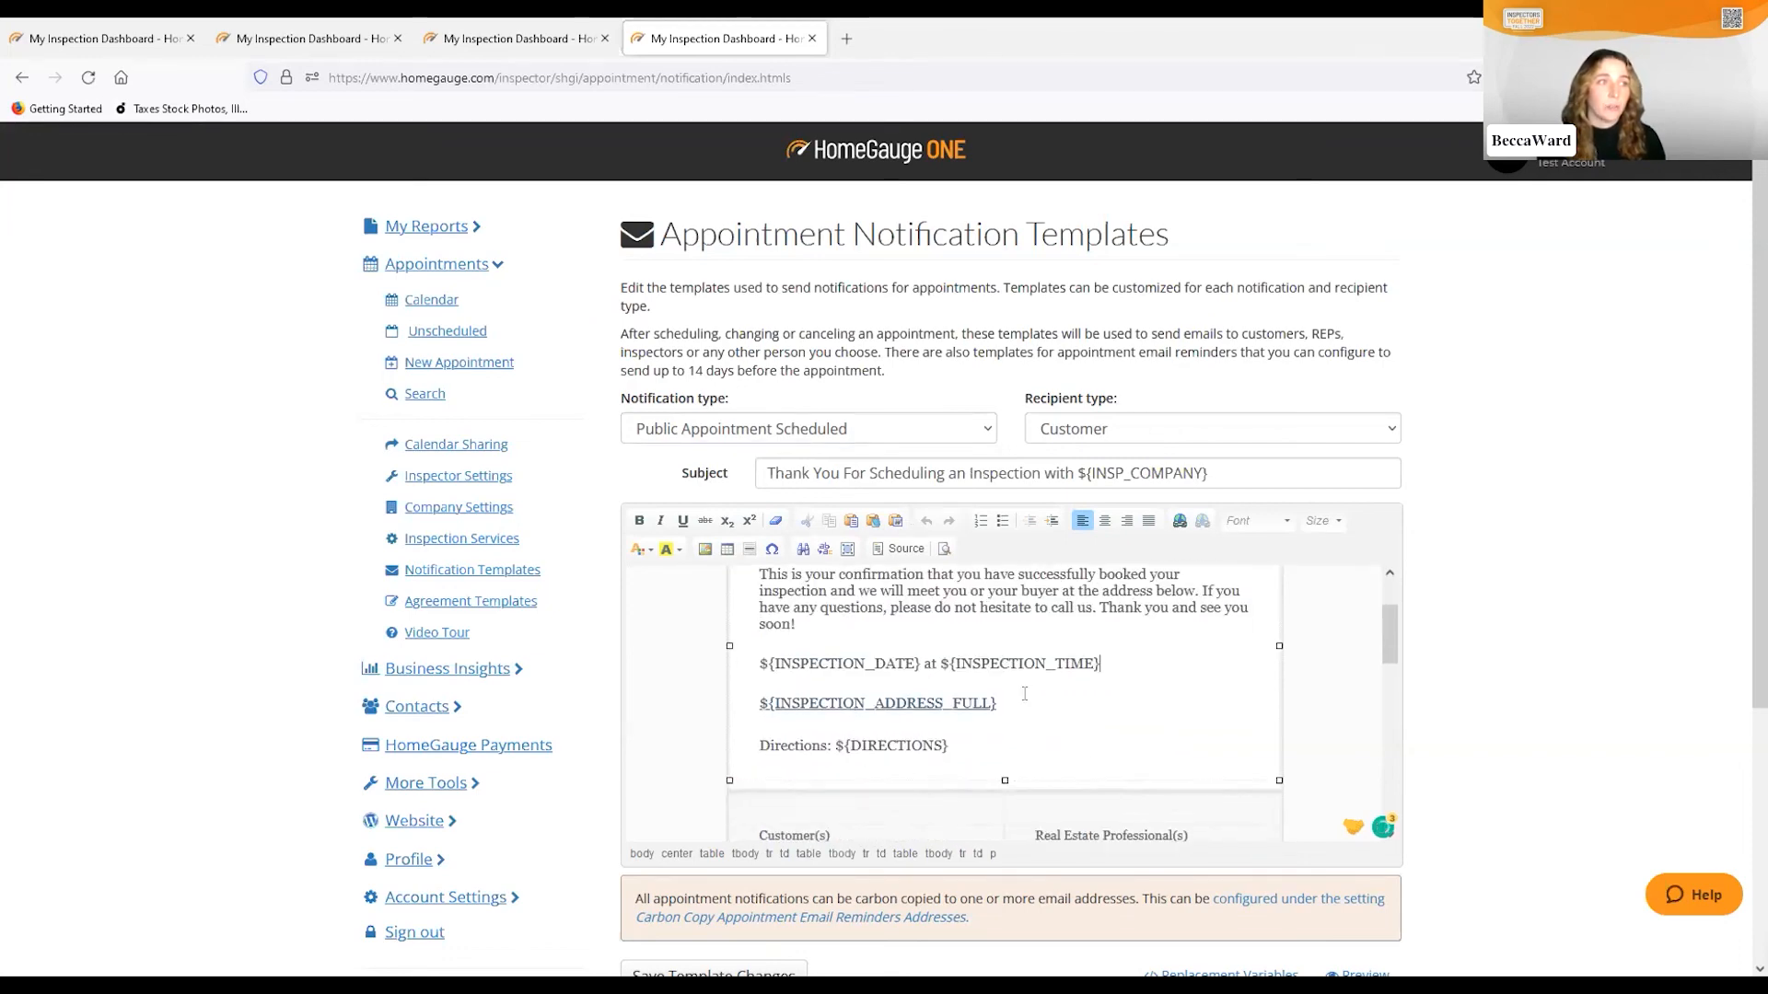
scroll(1106, 733, "up", 2)
scroll(995, 736, "down", 2)
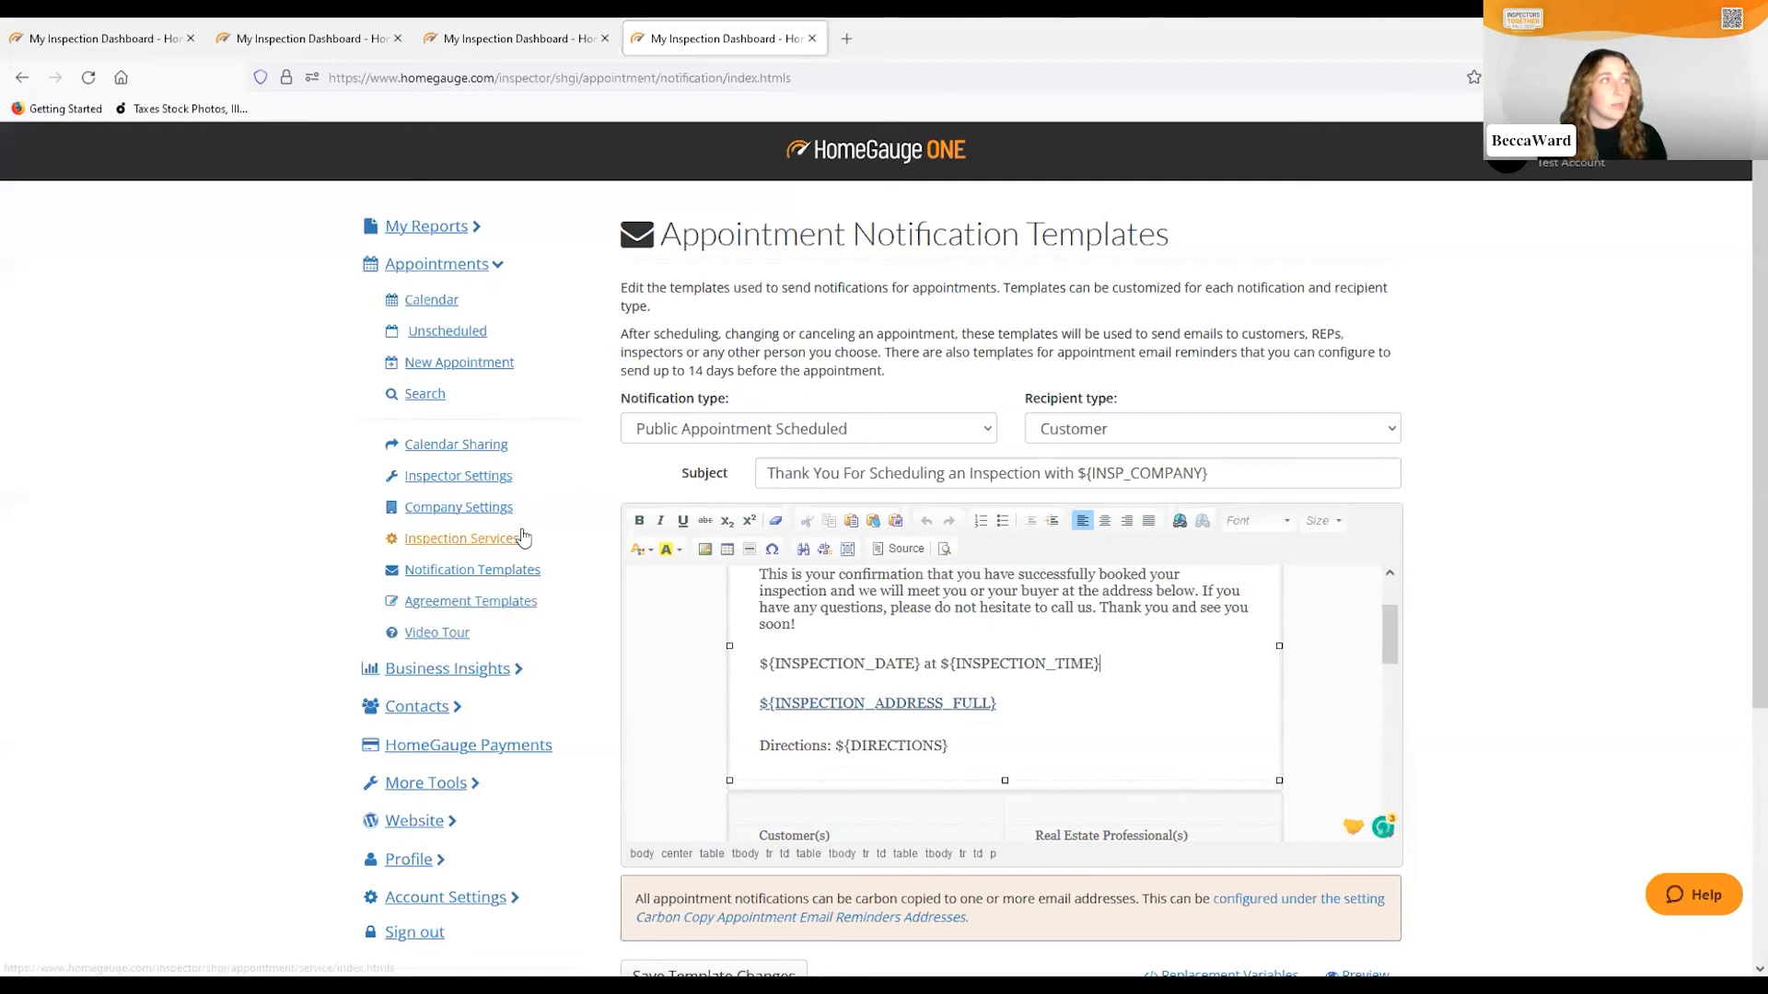
left_click(433, 301)
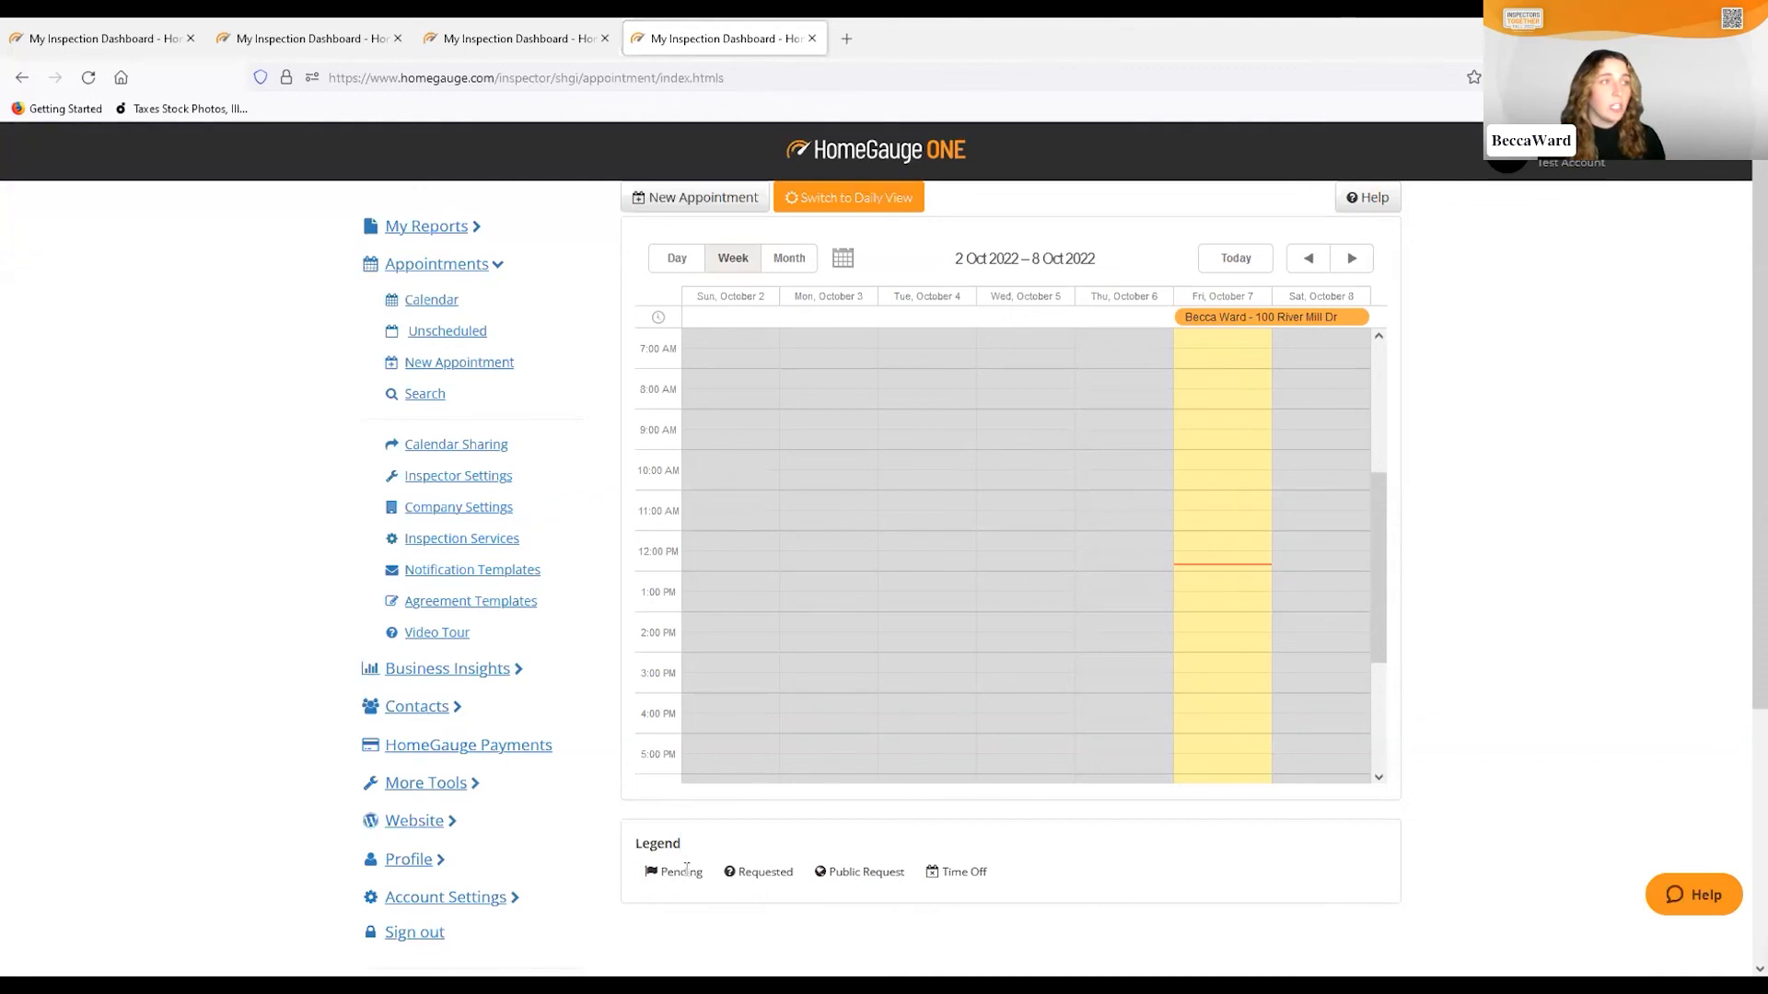
Highlight the Pending entry in the calendar legend for the 2–8 Oct 2022 week
left_click_drag(658, 873, 649, 881)
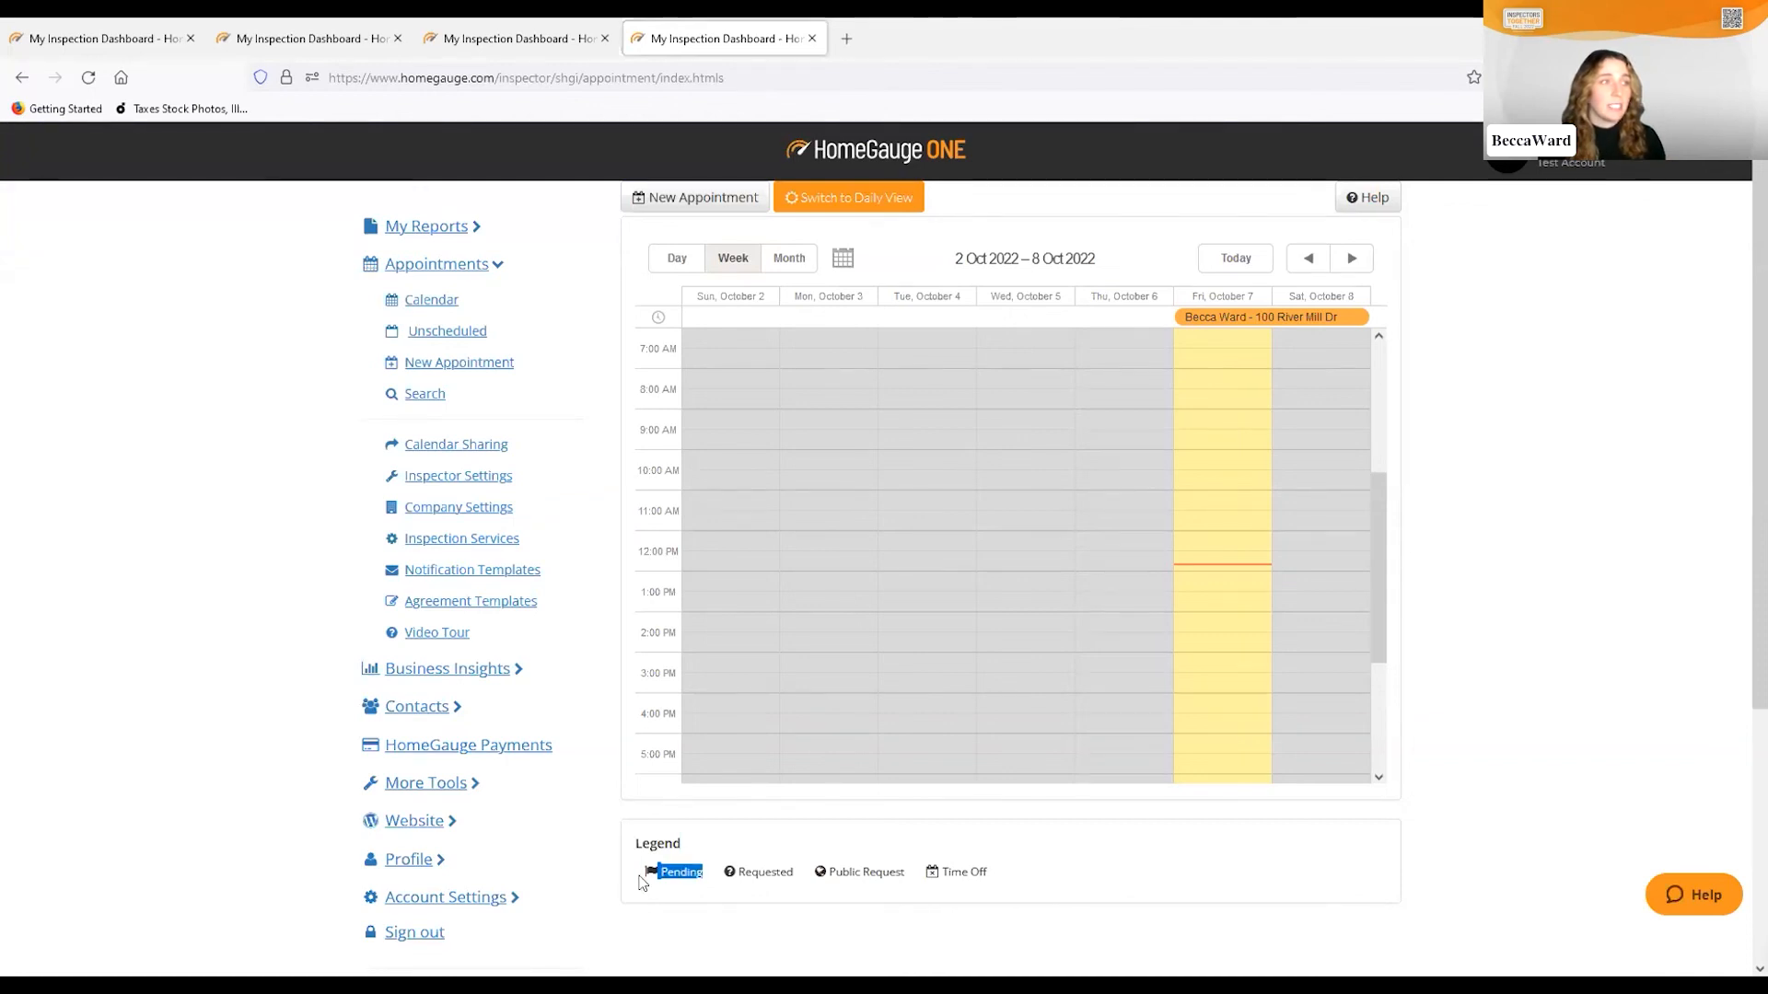